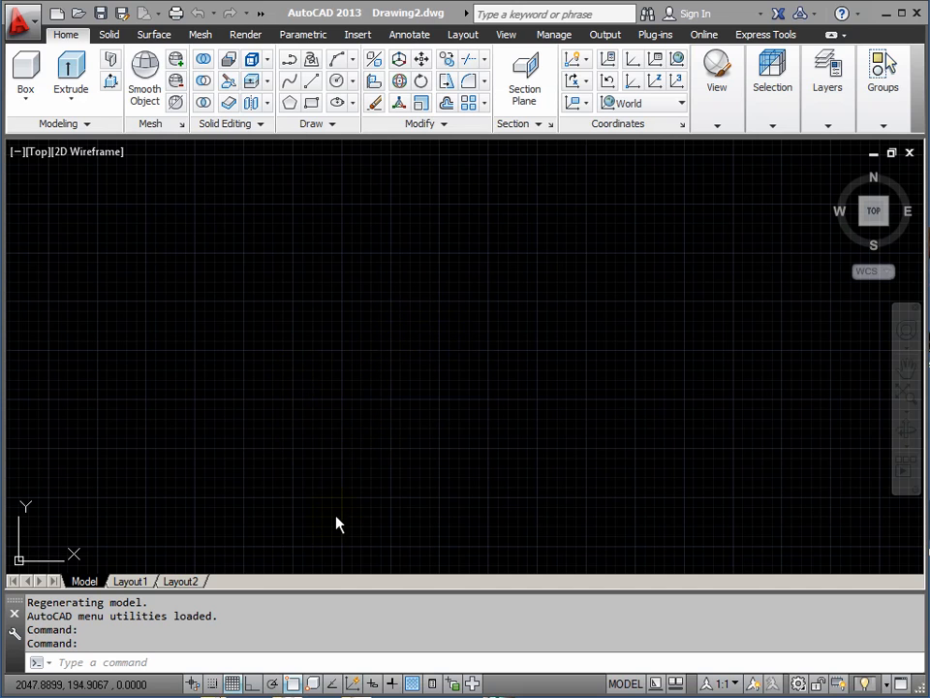
# Open the object snap settings and confirm them with object snap on and only the Endpoint mode enabled.
pyautogui.rightClick(292, 685)
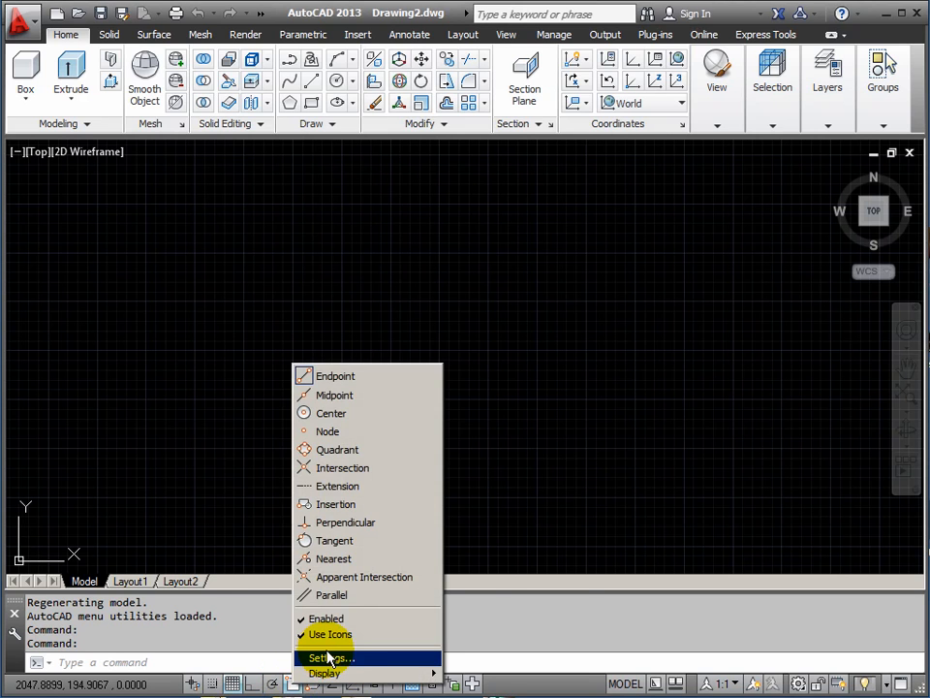
pyautogui.click(332, 659)
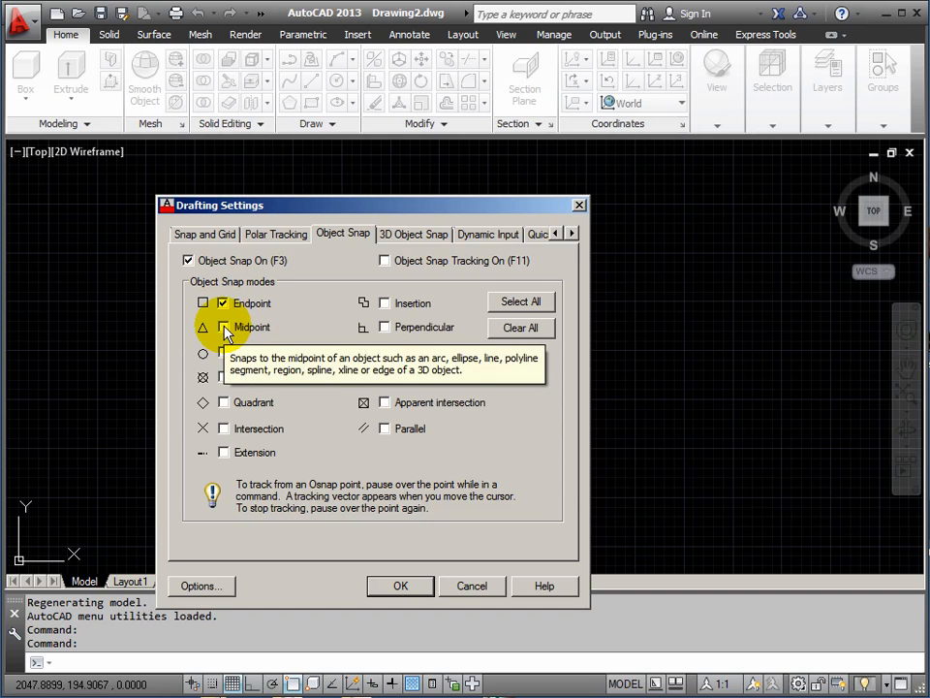
pyautogui.click(401, 587)
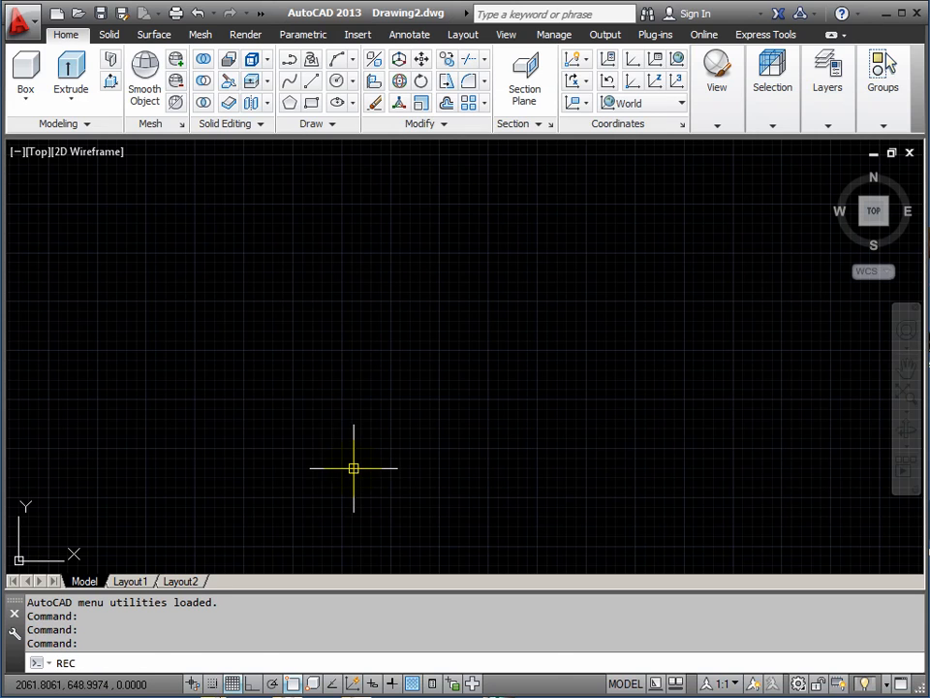
pyautogui.write('REC')
pyautogui.press('Return')
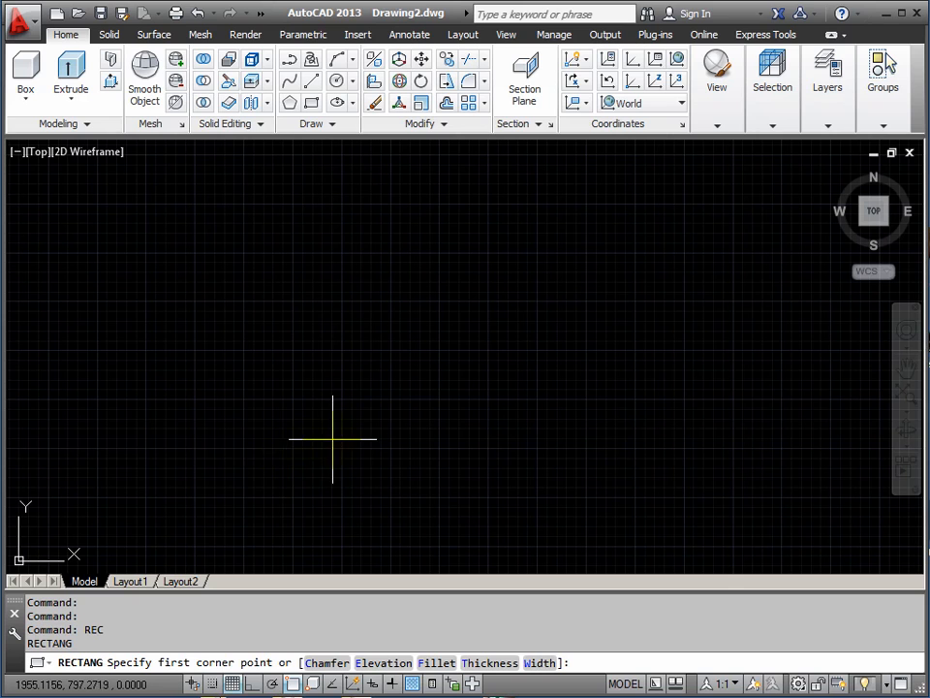
pyautogui.click(258, 462)
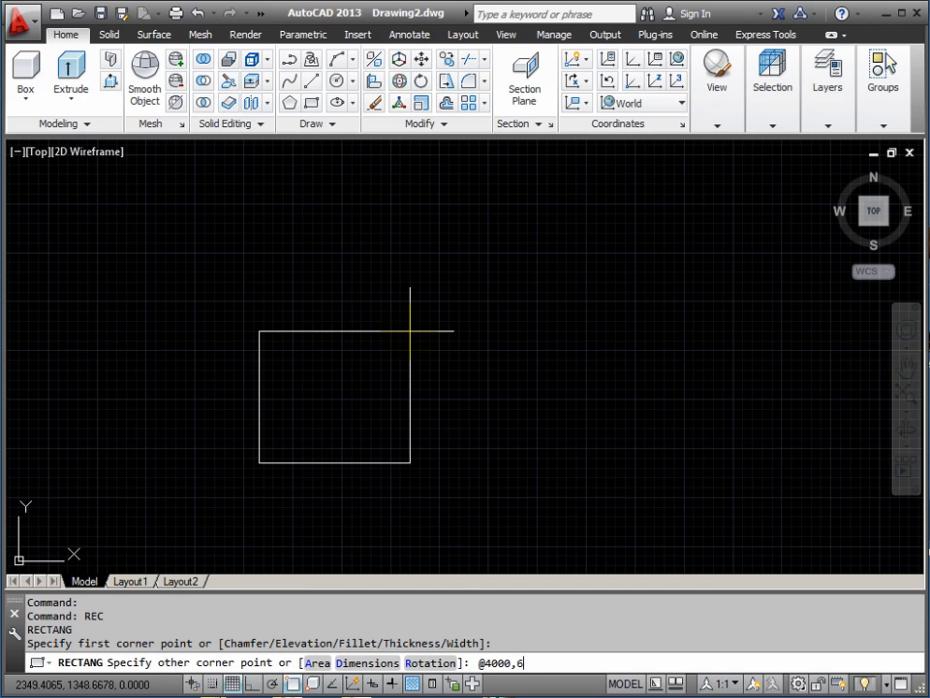
pyautogui.press('Return')
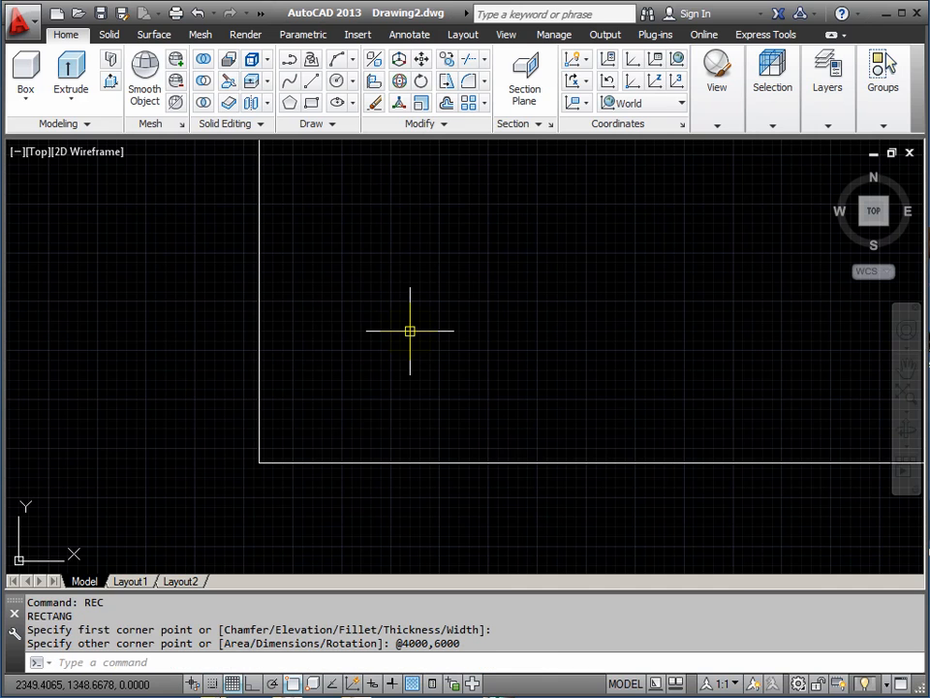
# Extrude the 4000 by 6000 rectangle upward into a solid box with a height of 3000.
pyautogui.scroll(-3, 424, 325)
pyautogui.moveTo(491, 342); pyautogui.dragTo(431, 443, button='middle')
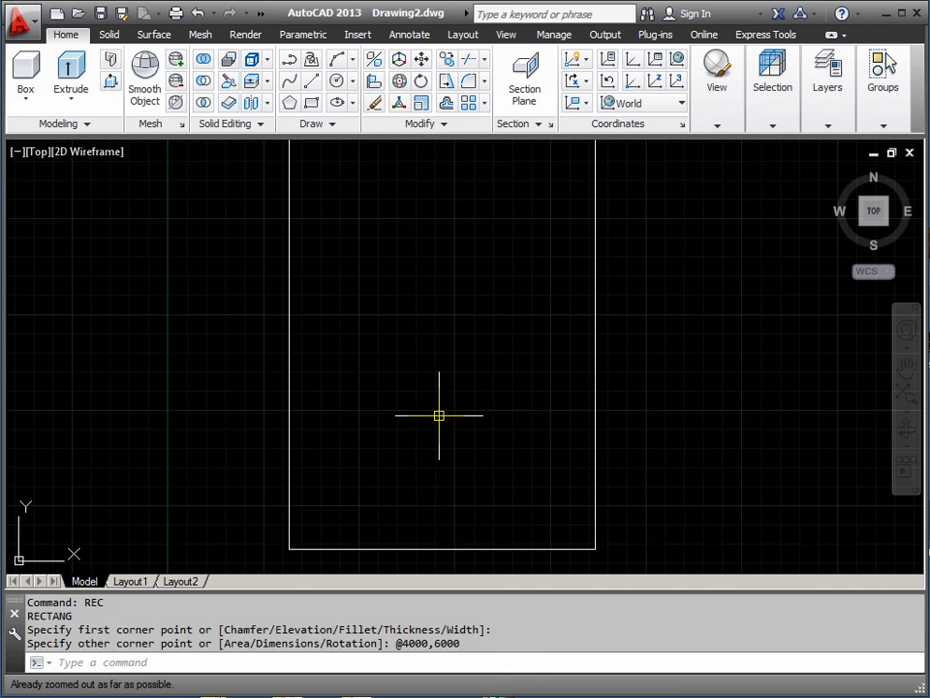
pyautogui.moveTo(482, 344); pyautogui.dragTo(478, 378, button='middle')
pyautogui.moveTo(478, 378)
pyautogui.mouseDown(button='middle')
pyautogui.moveTo(469, 460)
pyautogui.moveTo(475, 380)
pyautogui.mouseUp(button='middle')
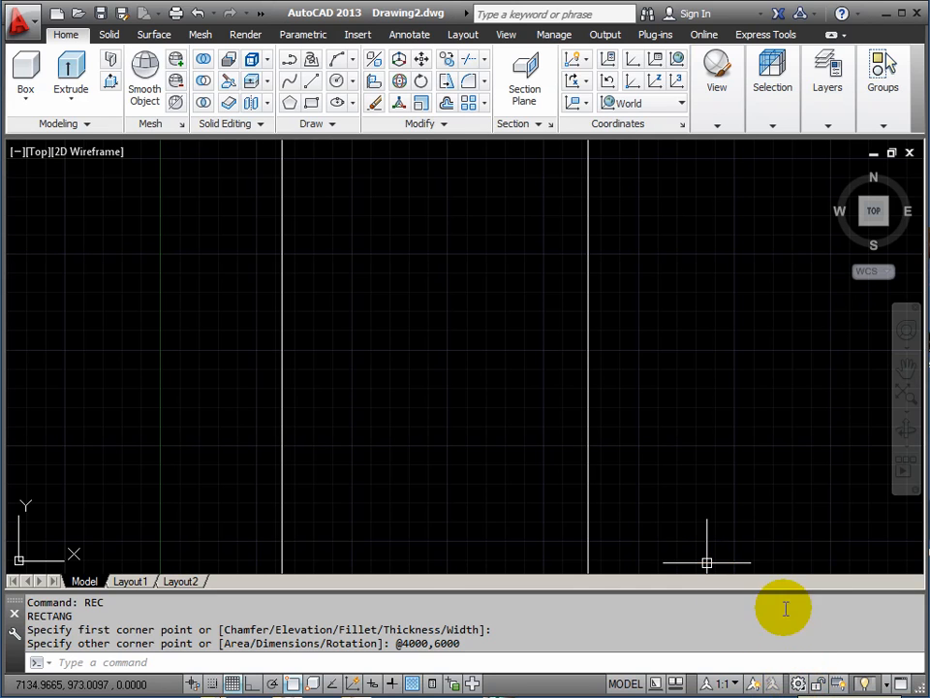
pyautogui.click(908, 433)
pyautogui.moveTo(537, 410); pyautogui.dragTo(464, 353)
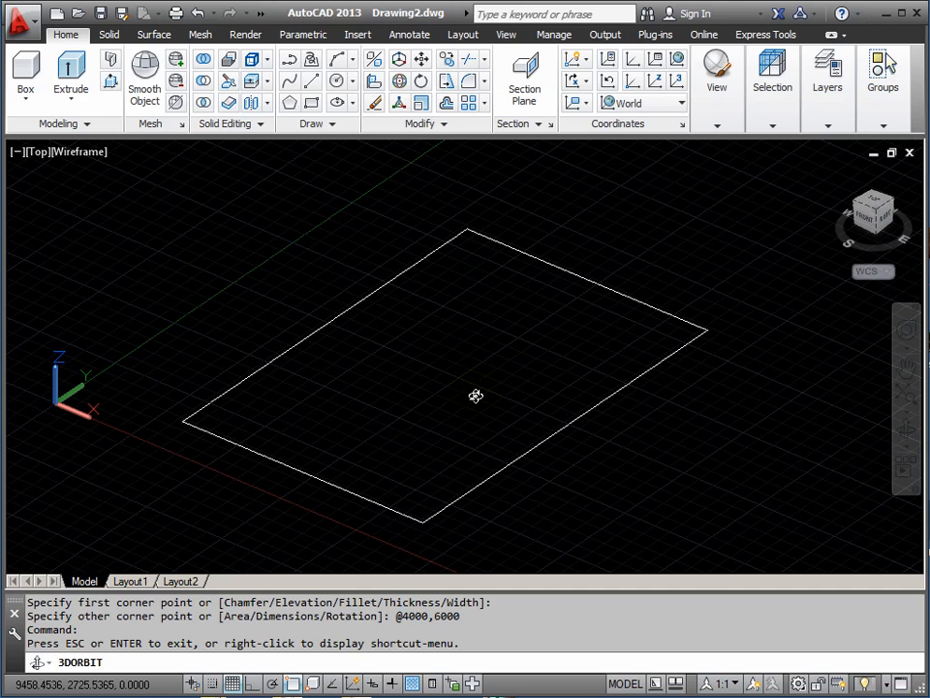
pyautogui.moveTo(474, 394)
pyautogui.mouseDown()
pyautogui.moveTo(490, 403)
pyautogui.moveTo(469, 396)
pyautogui.moveTo(488, 390)
pyautogui.moveTo(491, 405)
pyautogui.mouseUp()
pyautogui.rightClick(490, 391)
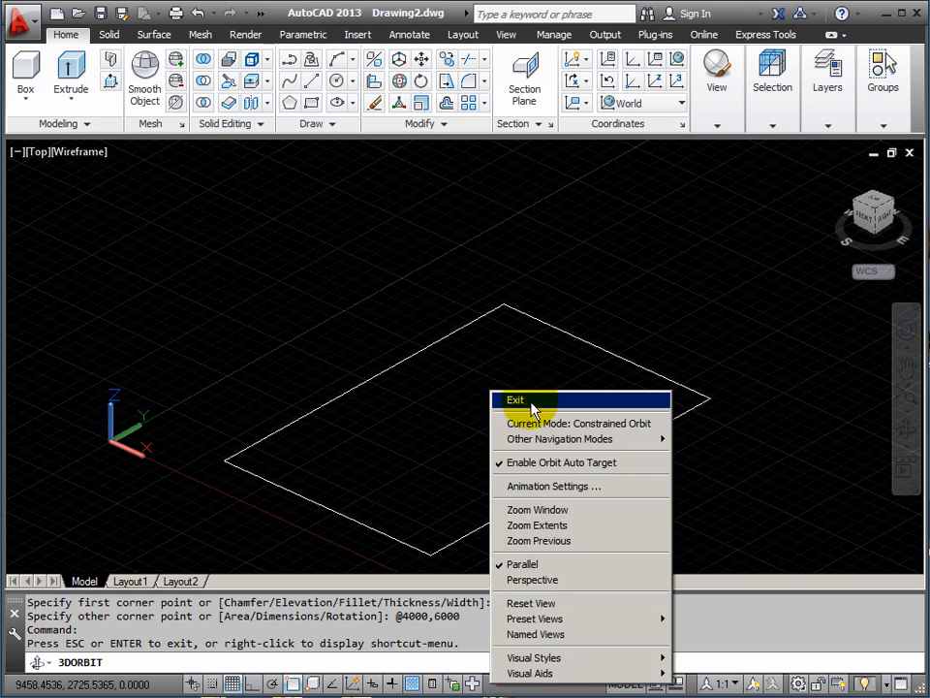
pyautogui.click(533, 403)
pyautogui.write('EXT')
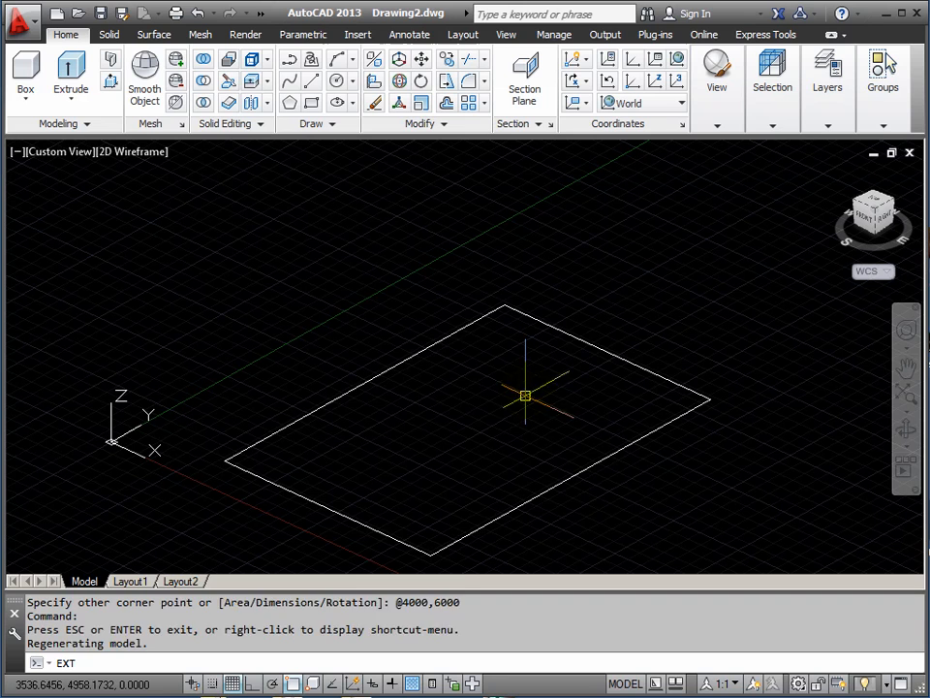
pyautogui.press('Return')
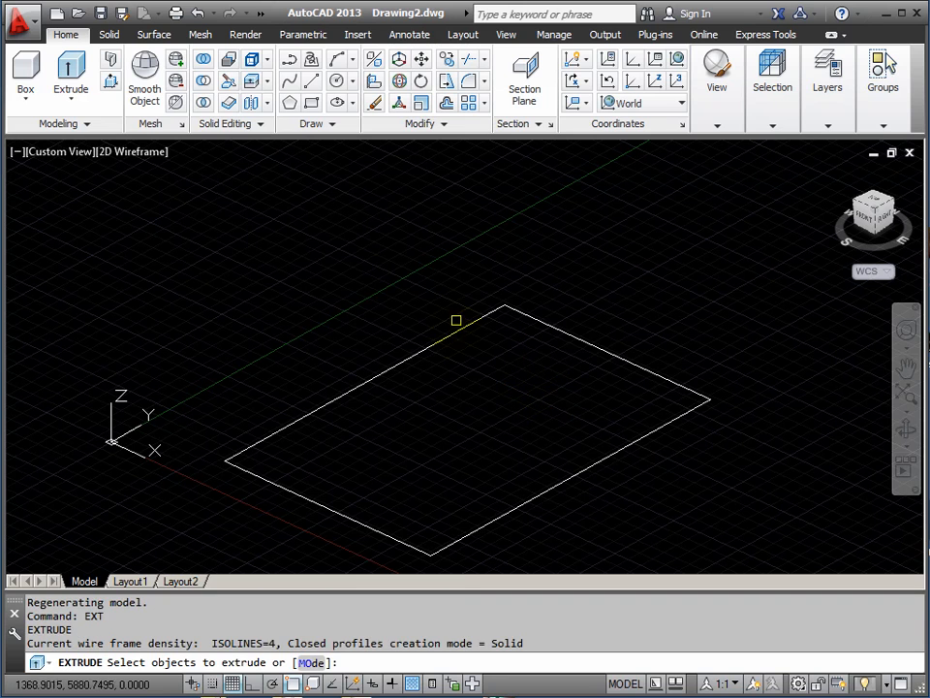
pyautogui.click(438, 340)
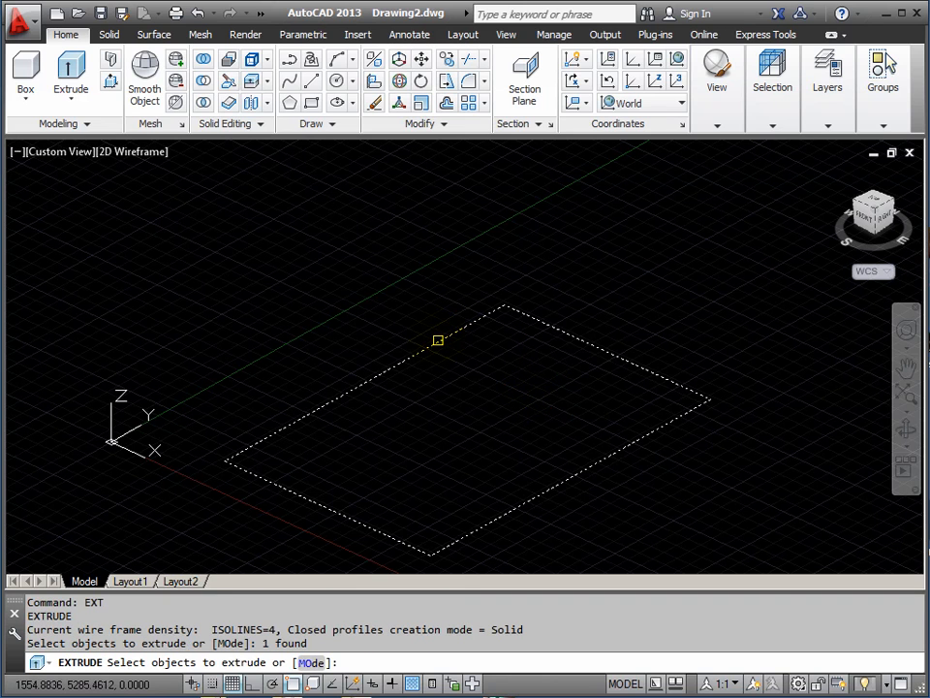
pyautogui.press('Return')
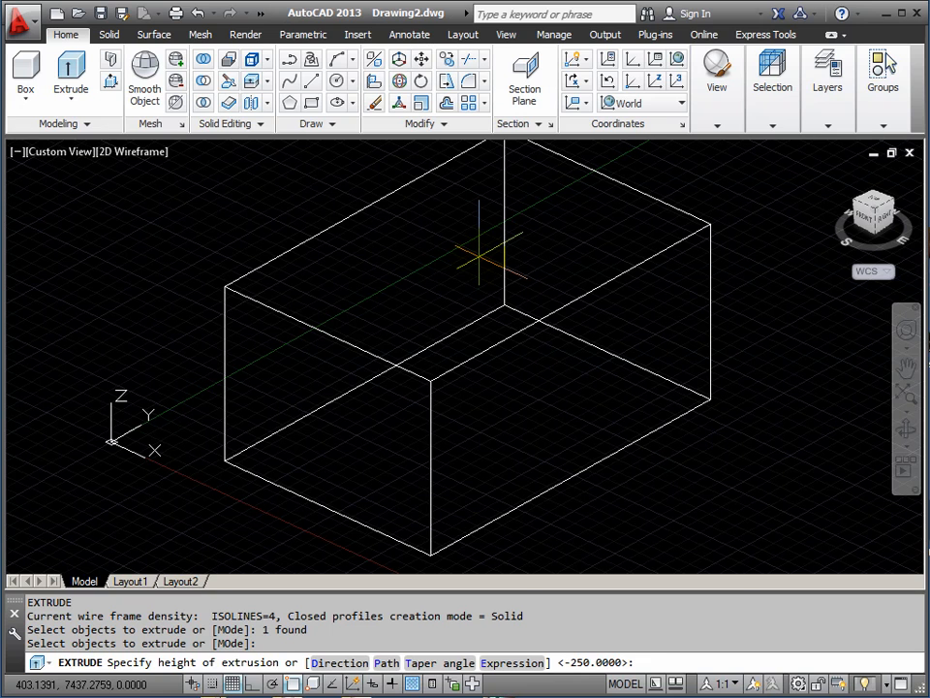
pyautogui.press('Return')
# Examine the extruded box and the position and axis directions of the UCS icon beside it.
pyautogui.moveTo(484, 341); pyautogui.dragTo(484, 352, button='middle')
pyautogui.scroll(-2, 484, 342)
pyautogui.scroll(2, 483, 334)
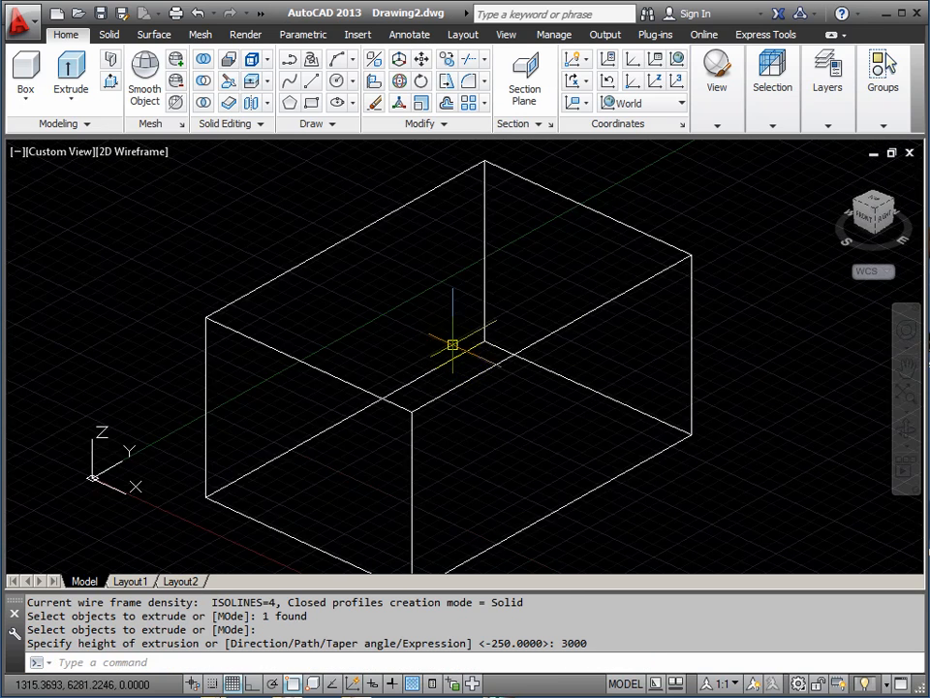
pyautogui.scroll(-2, 453, 343)
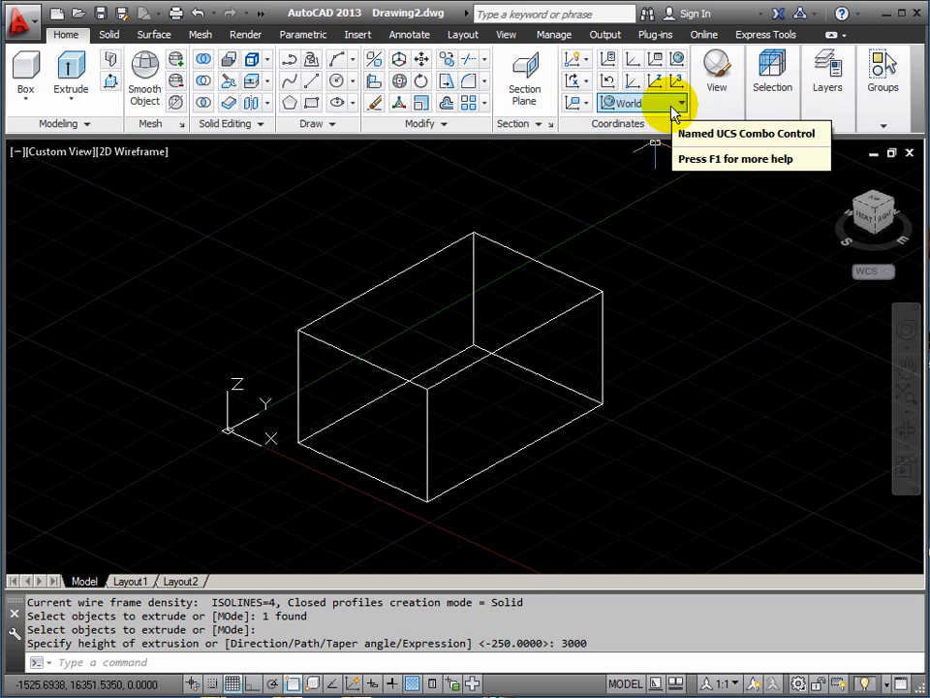
pyautogui.moveTo(471, 365); pyautogui.dragTo(473, 340, button='middle')
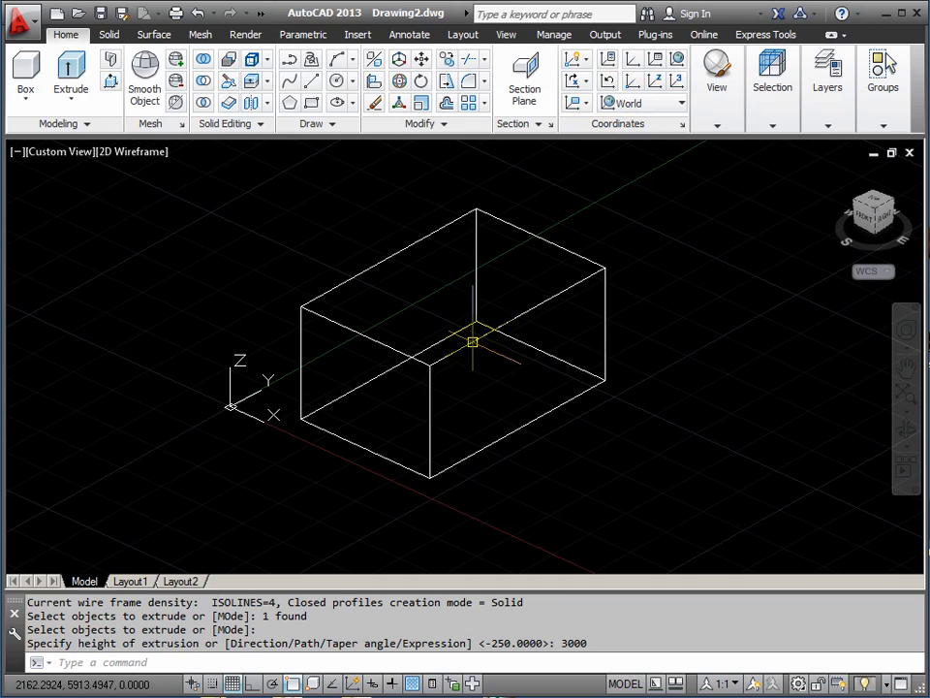
pyautogui.scroll(3, 417, 390)
pyautogui.scroll(-3, 415, 392)
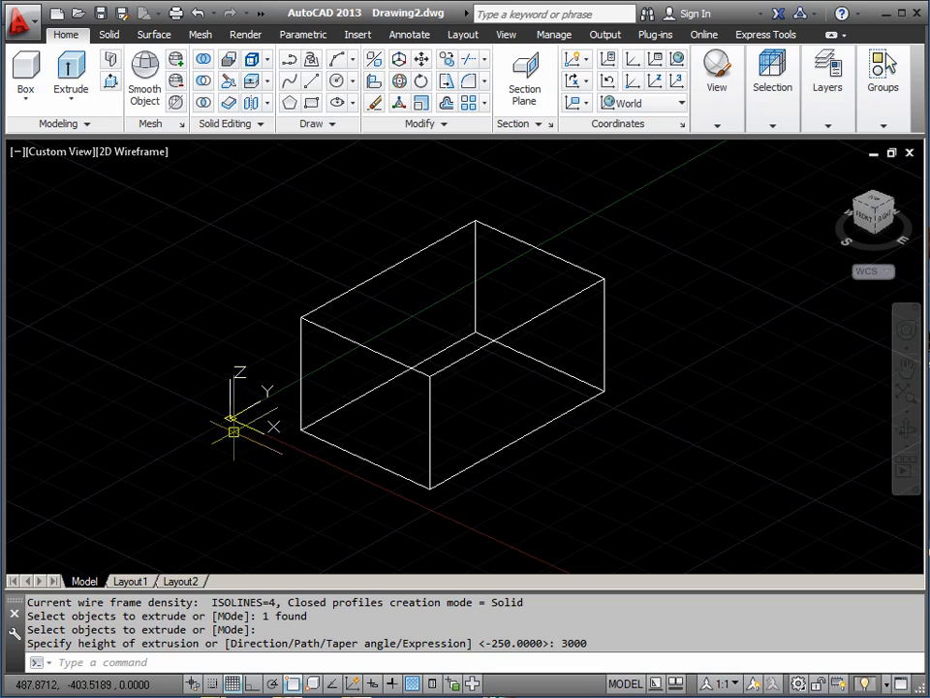
pyautogui.scroll(4, 240, 415)
pyautogui.scroll(-5, 236, 422)
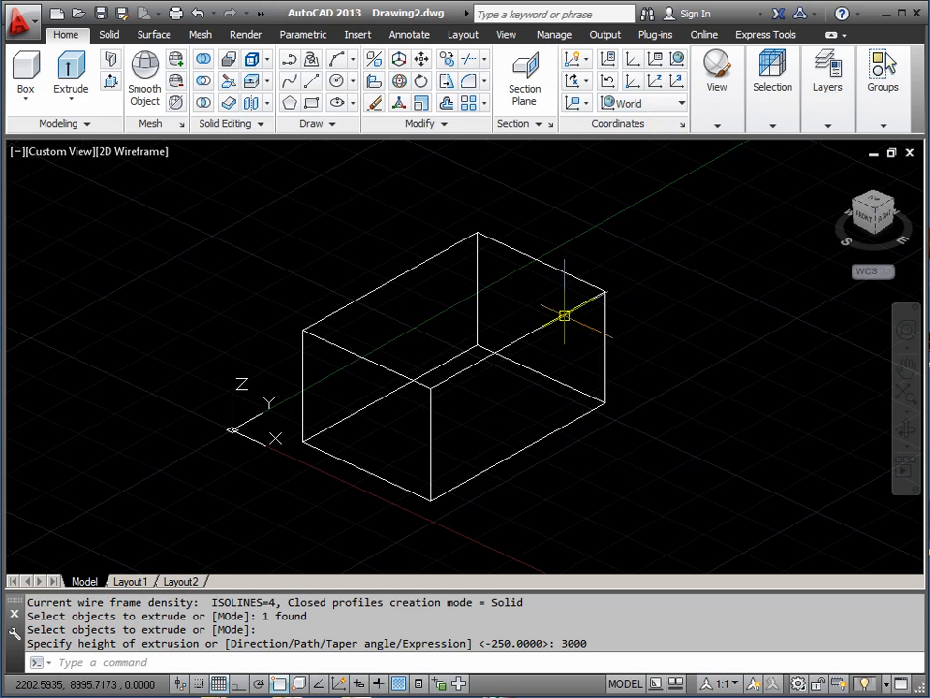
# Set the UCS to Right and draw a closed triangular polyline on the box's right face through its lower front, lower rear and upper rear corners.
pyautogui.click(679, 106)
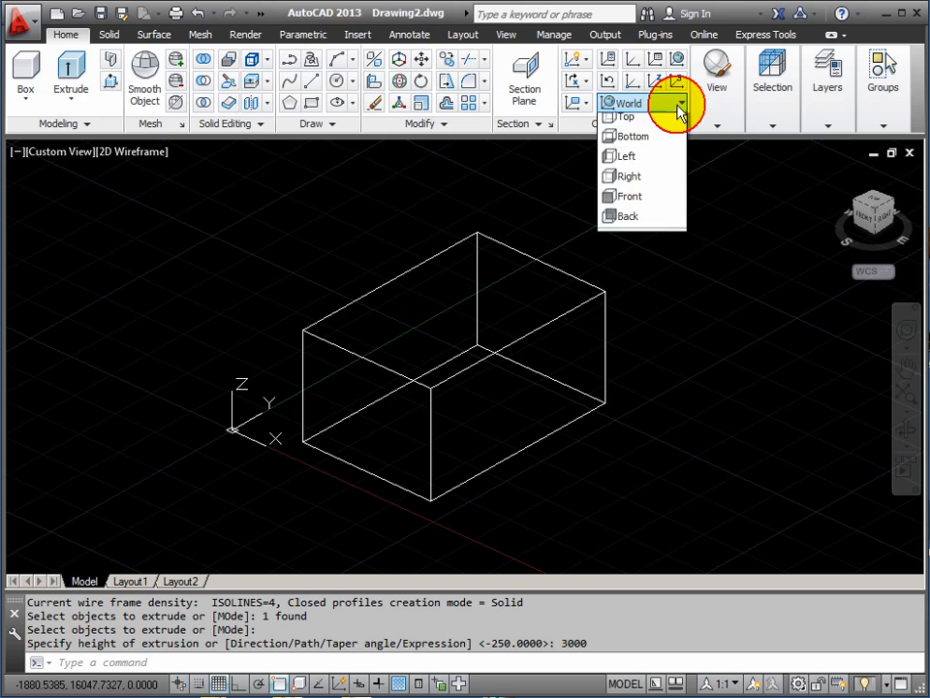
pyautogui.click(630, 215)
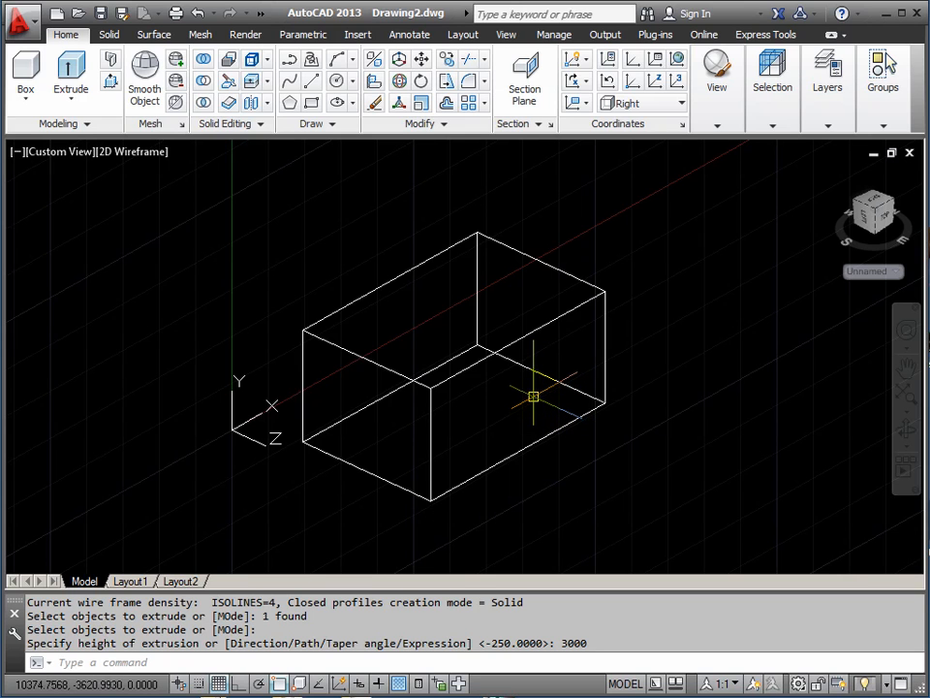
pyautogui.write('PL')
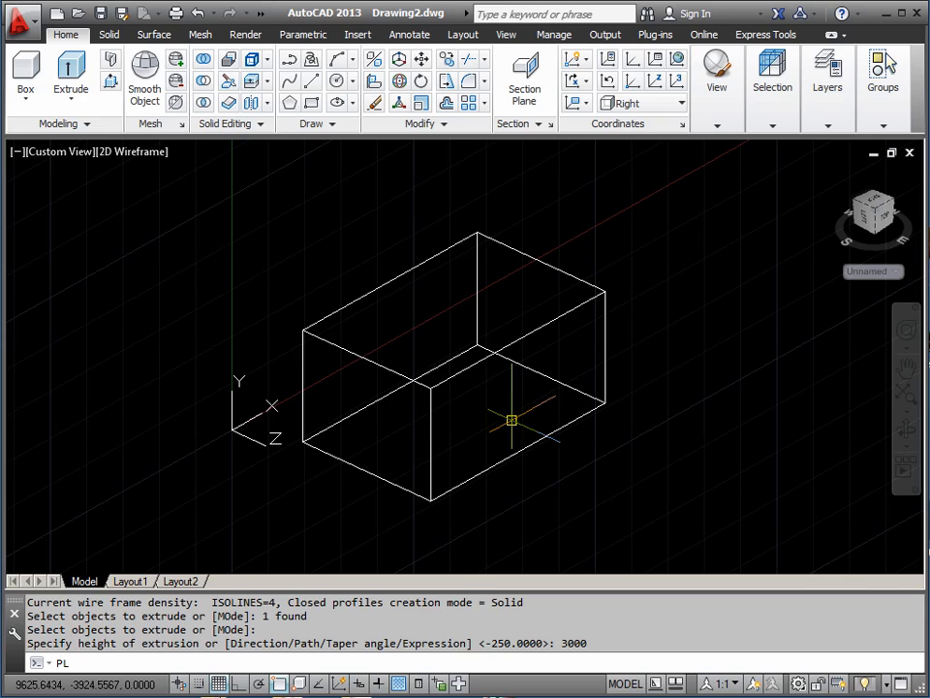
pyautogui.press('Return')
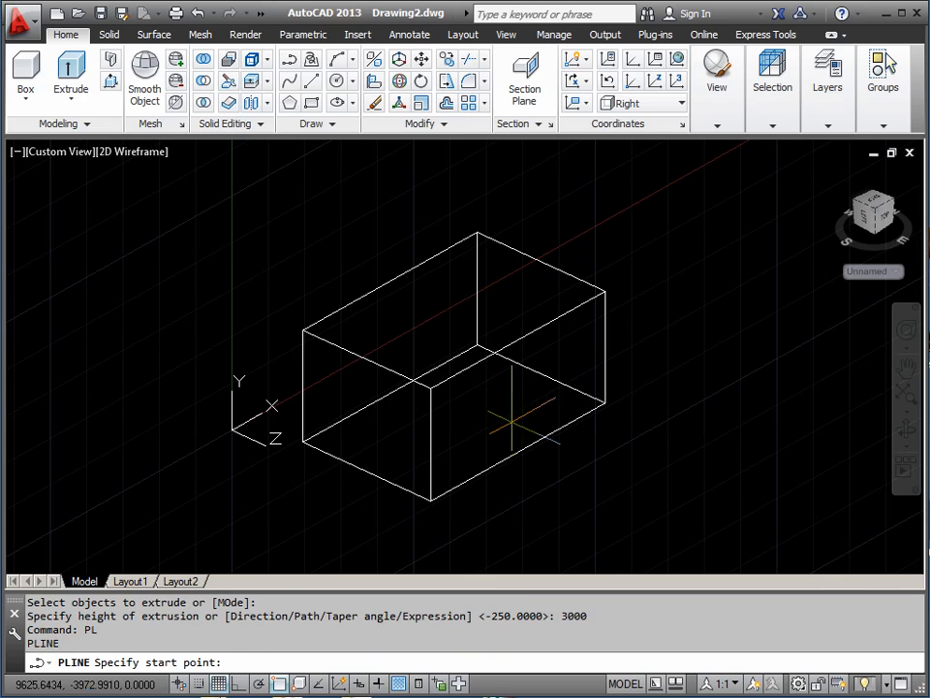
pyautogui.click(431, 500)
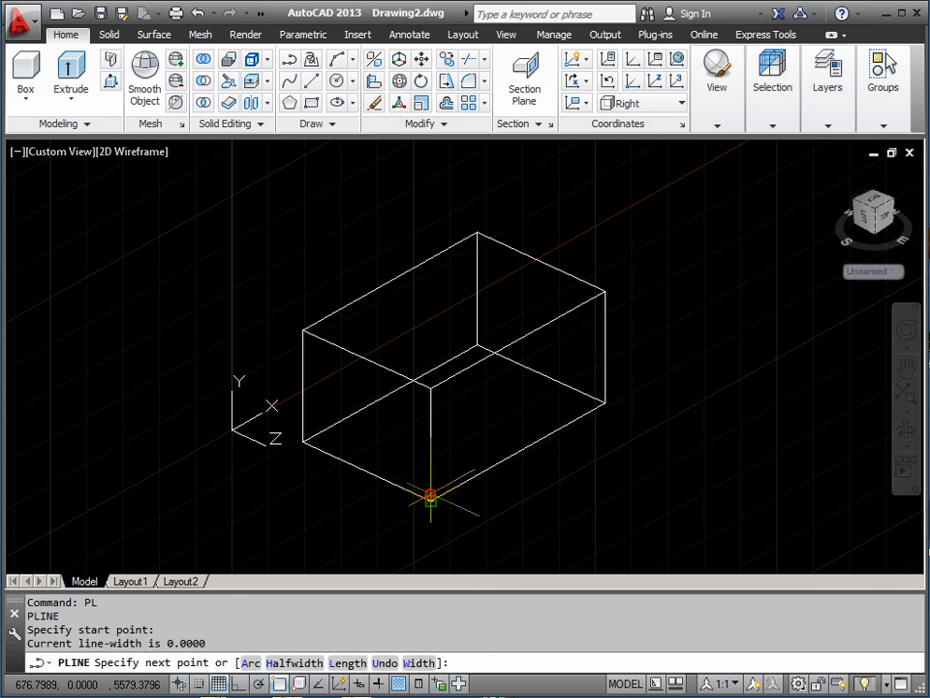
pyautogui.click(605, 402)
pyautogui.click(605, 290)
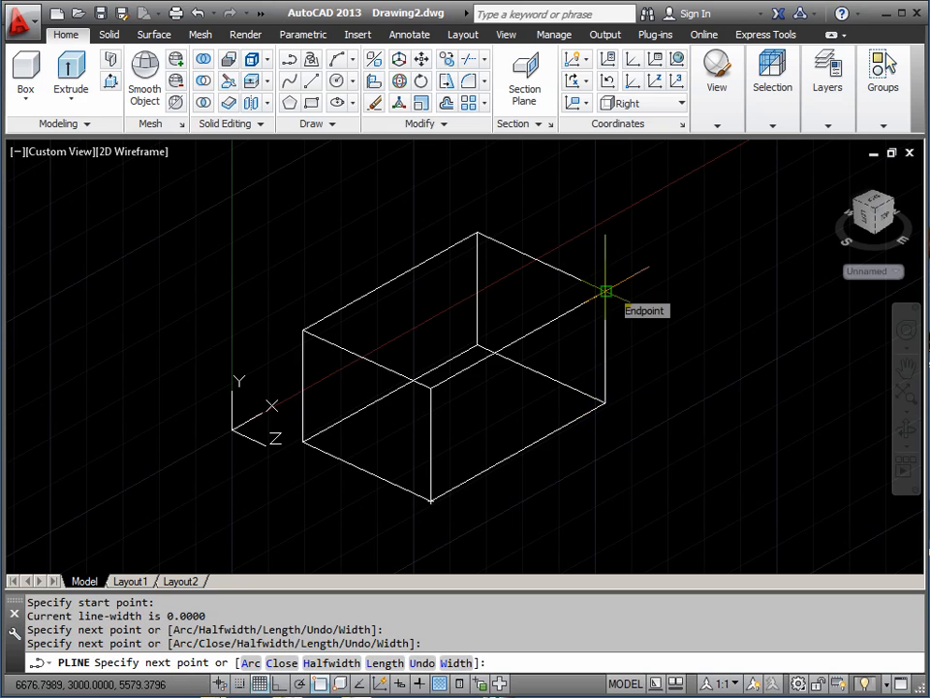
pyautogui.write('c')
pyautogui.press('Return')
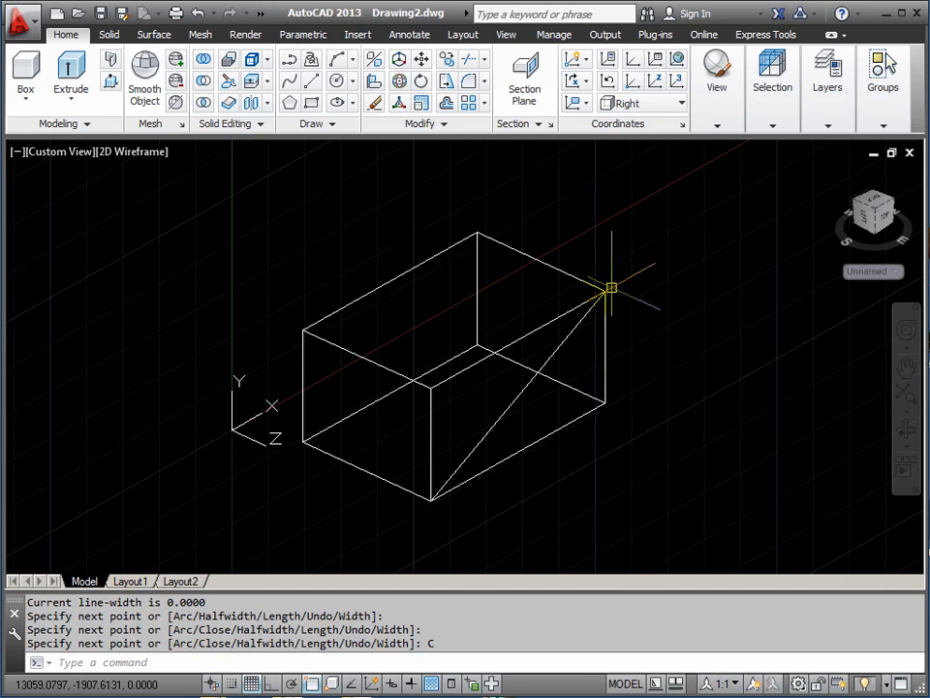
pyautogui.click(563, 342)
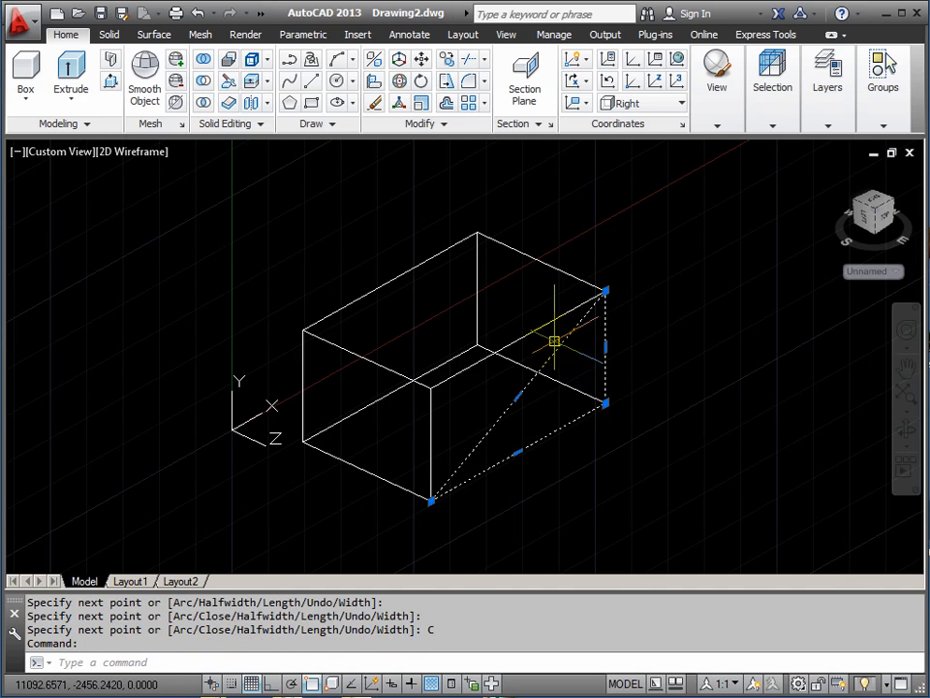
pyautogui.press('Escape')
# Extrude the triangular polyline across the box's full width, picking the upper rear corner of the opposite face as the height.
pyautogui.write('EXT')
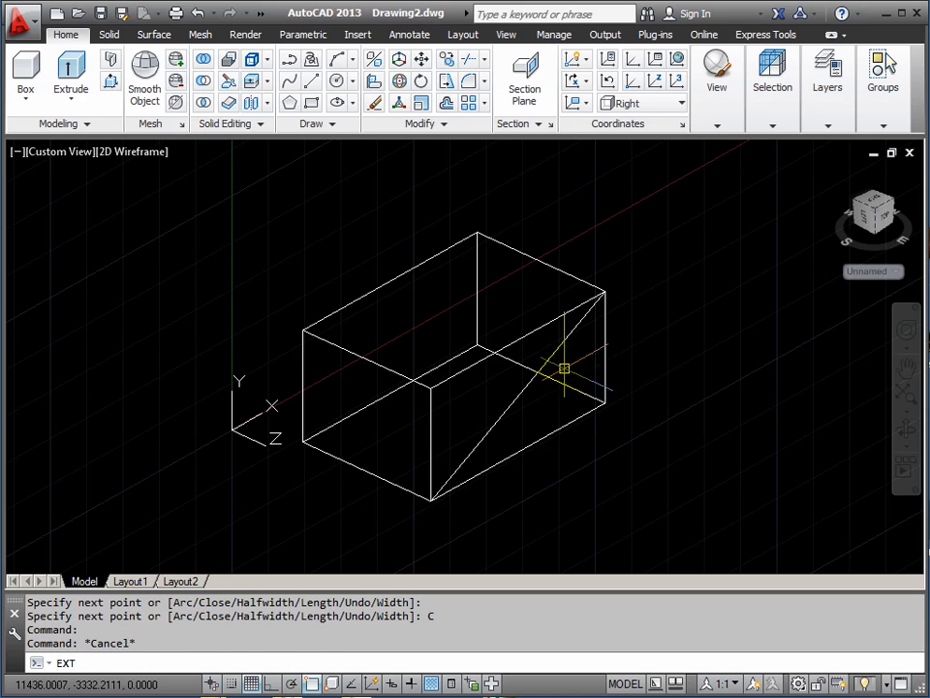
pyautogui.press('Return')
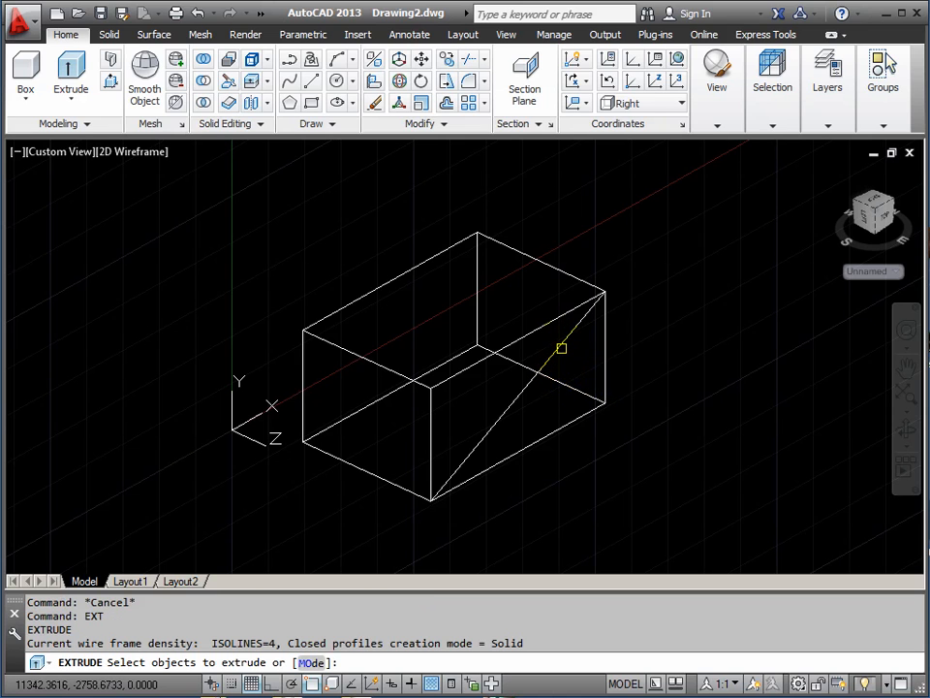
pyautogui.click(558, 347)
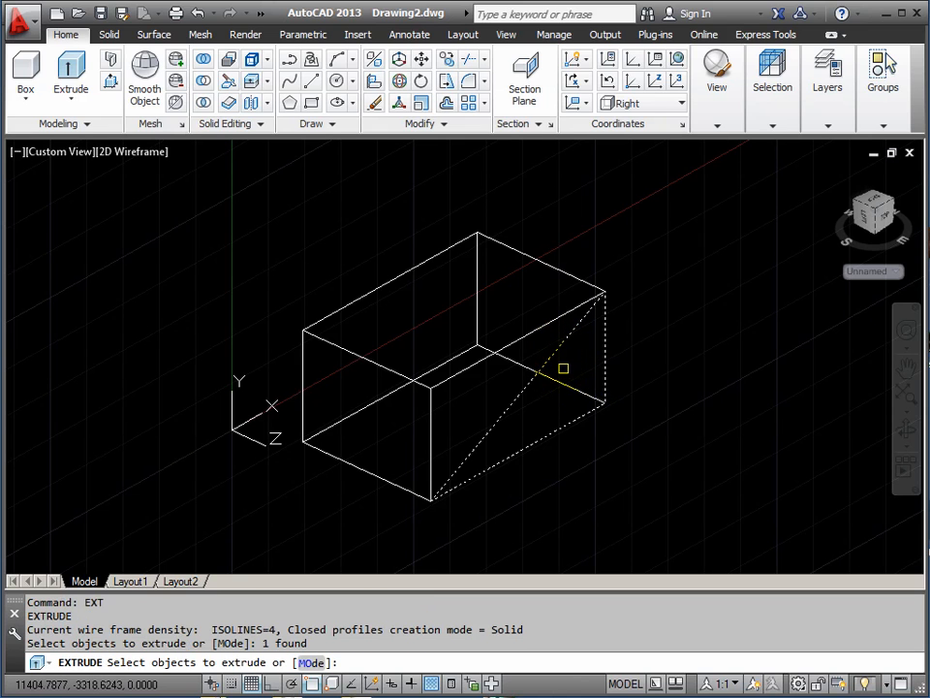
pyautogui.press('Return')
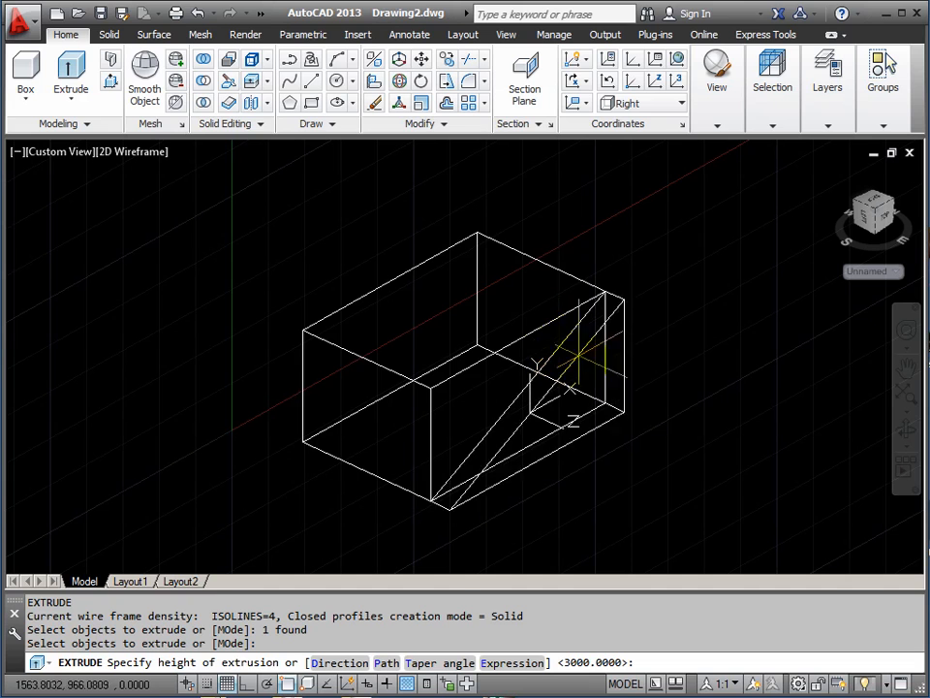
pyautogui.click(477, 233)
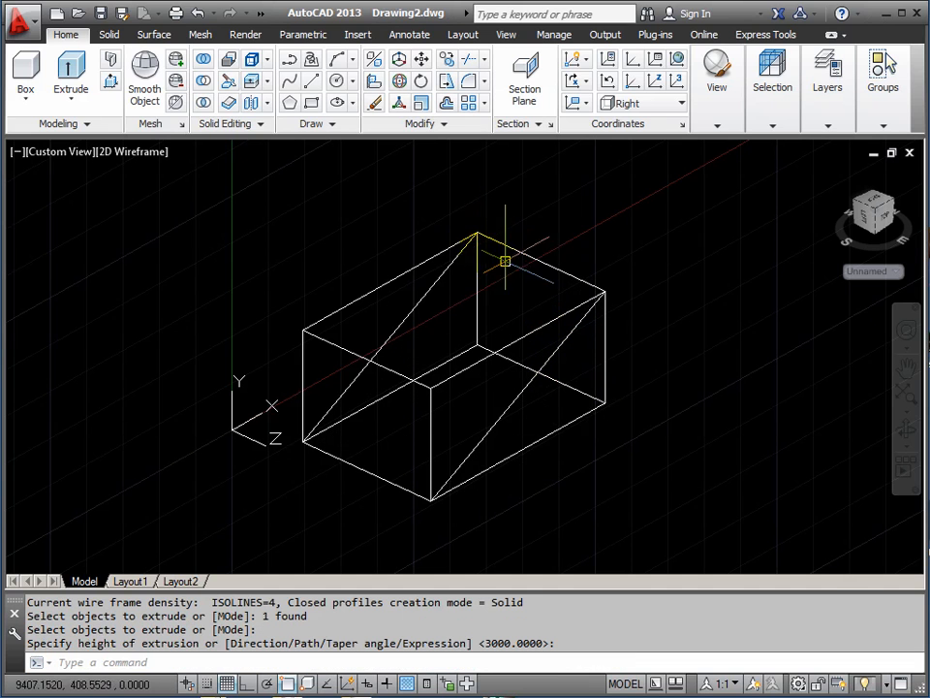
pyautogui.click(536, 329)
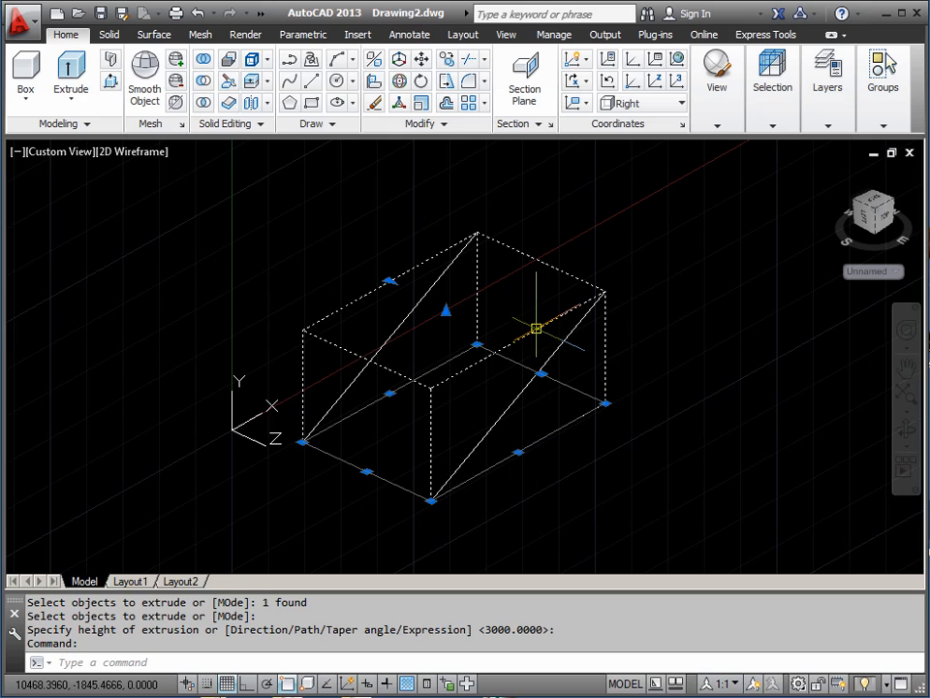
pyautogui.press('Escape')
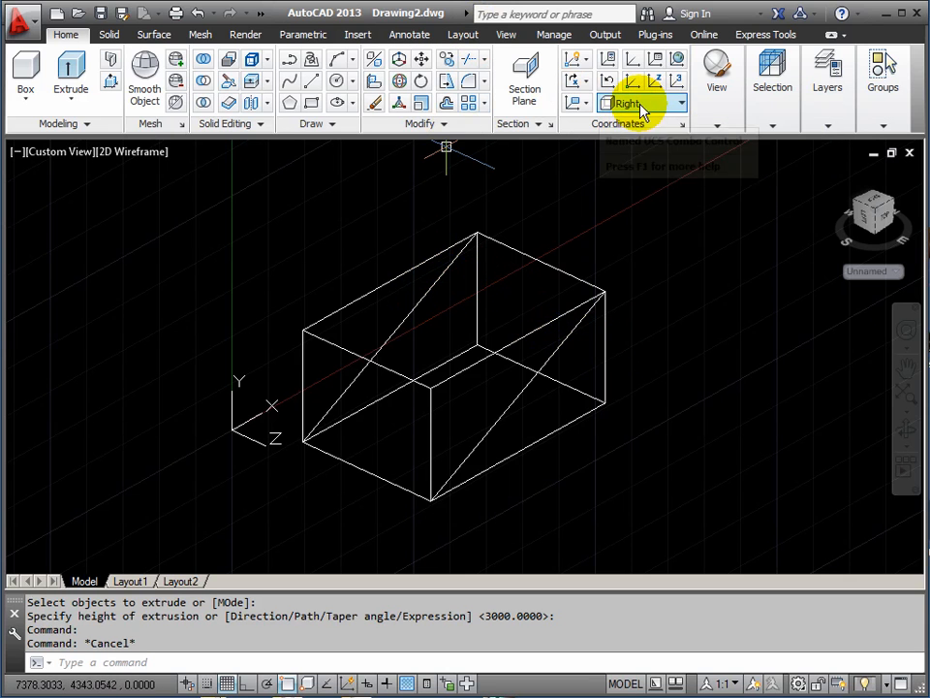
pyautogui.click(666, 105)
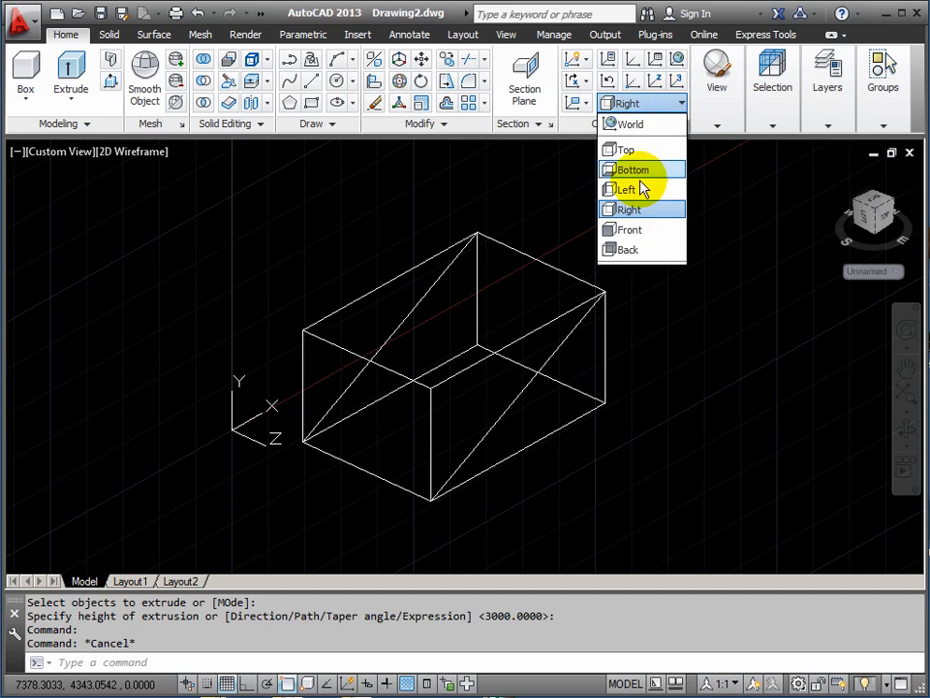
pyautogui.click(629, 230)
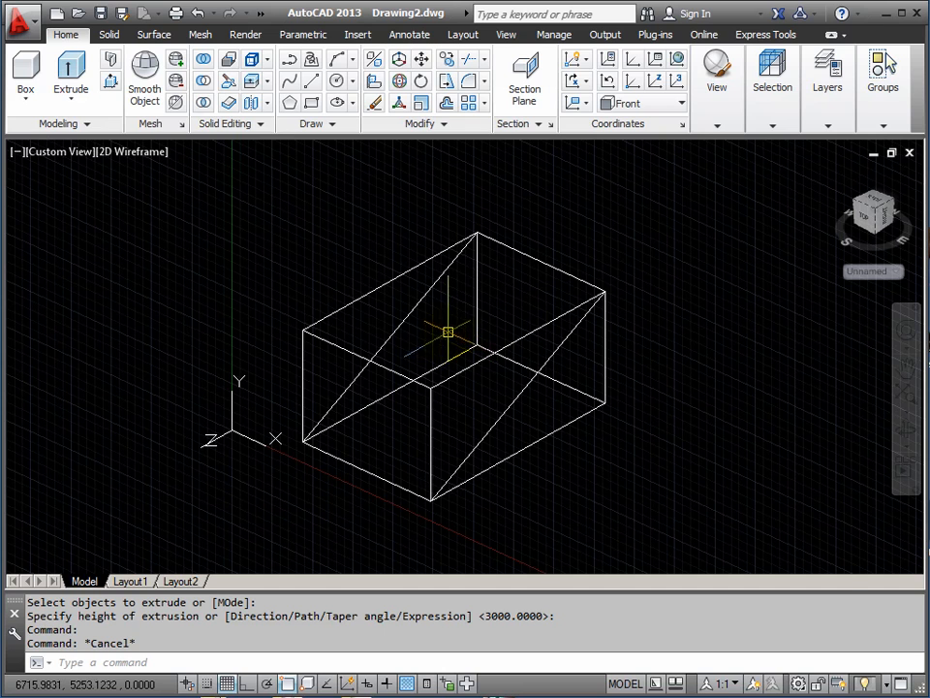
pyautogui.write('rec')
pyautogui.press('Return')
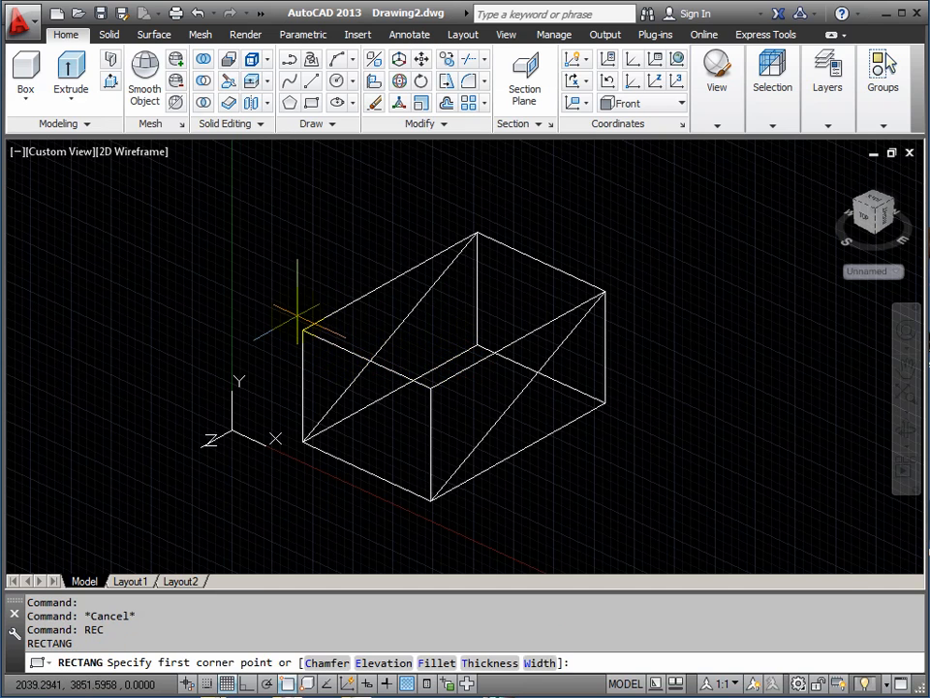
pyautogui.click(303, 331)
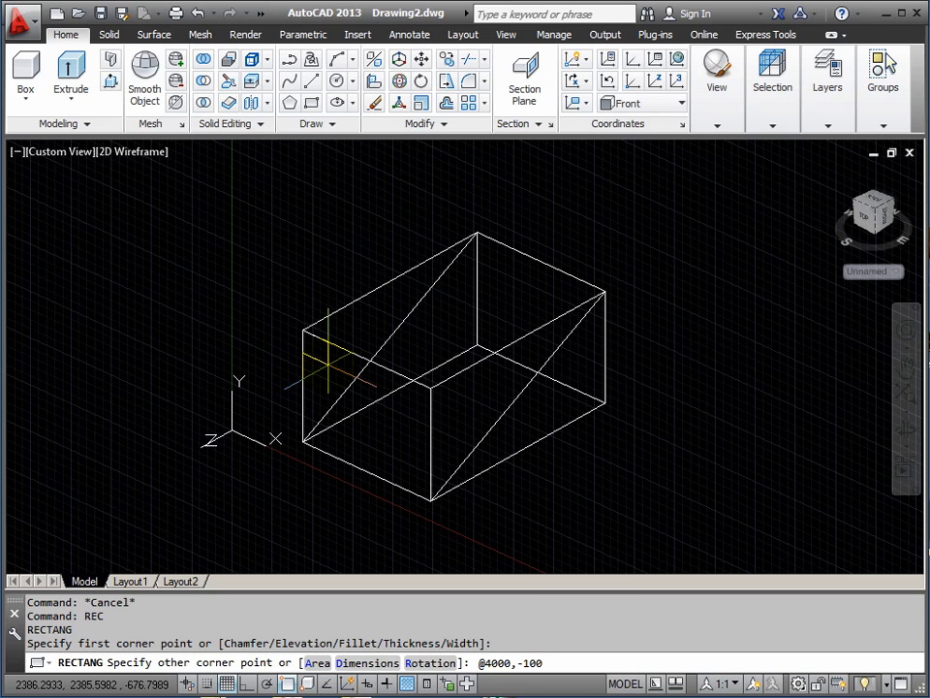
pyautogui.press('Return')
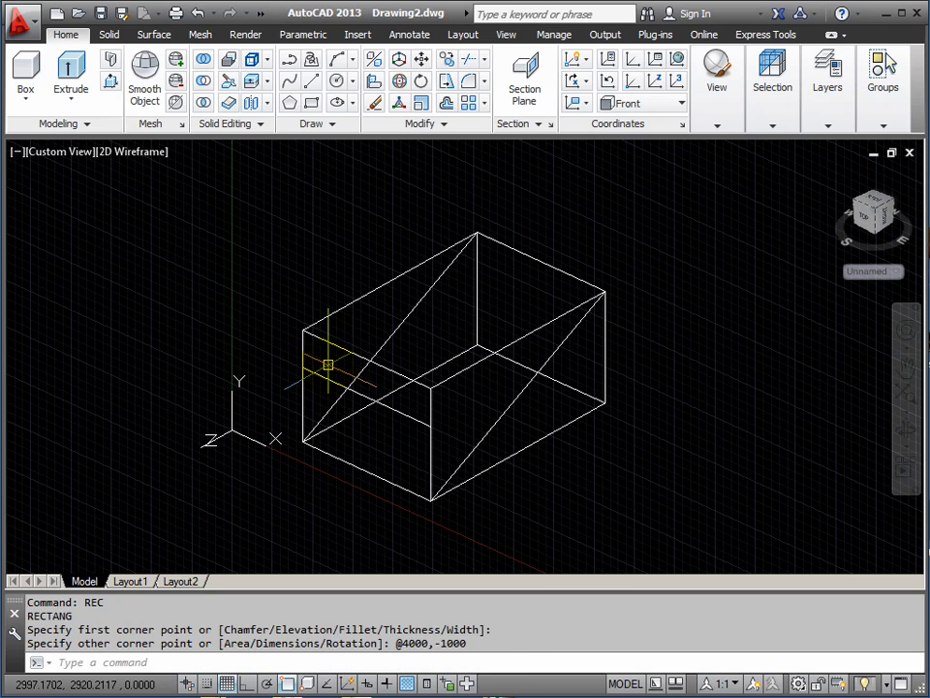
# Extrude the 4000 by 1000 rectangle through the box's full depth, picking the upper rear corner as the height.
pyautogui.click(406, 414)
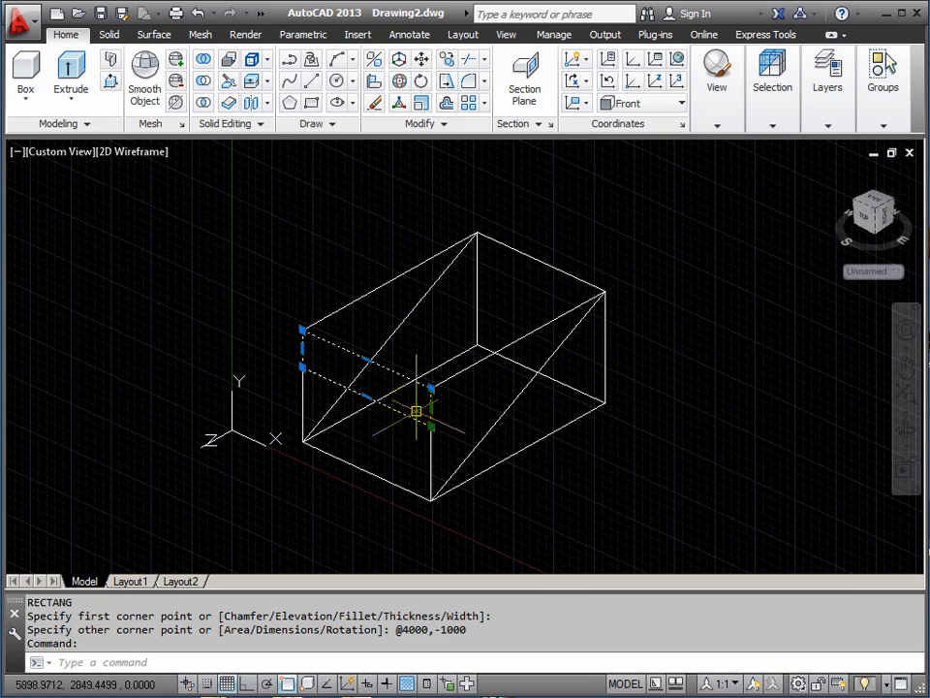
pyautogui.press('Escape')
pyautogui.write('EXT')
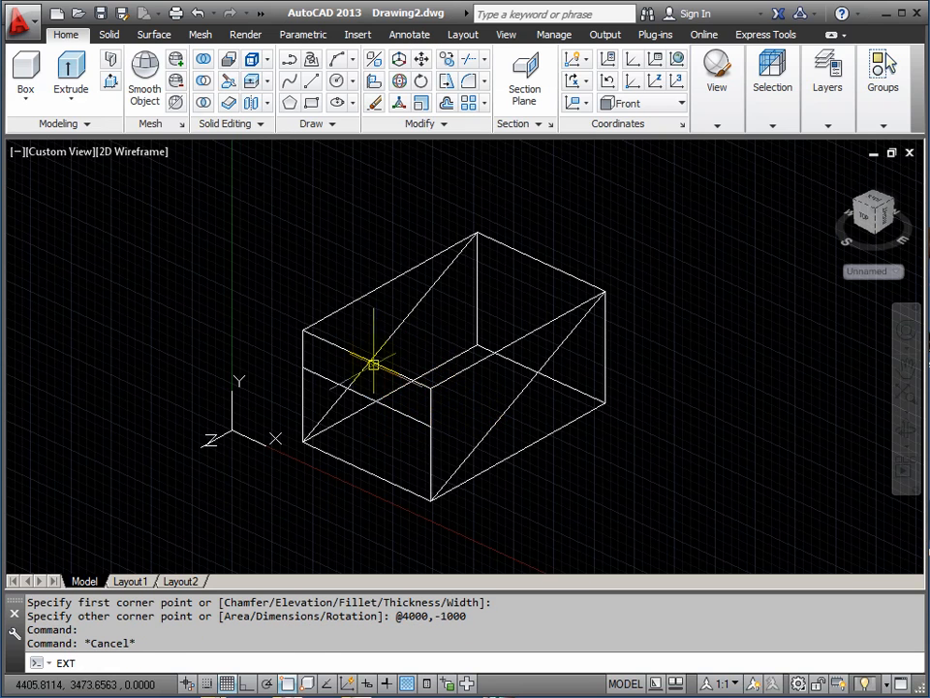
pyautogui.press('Return')
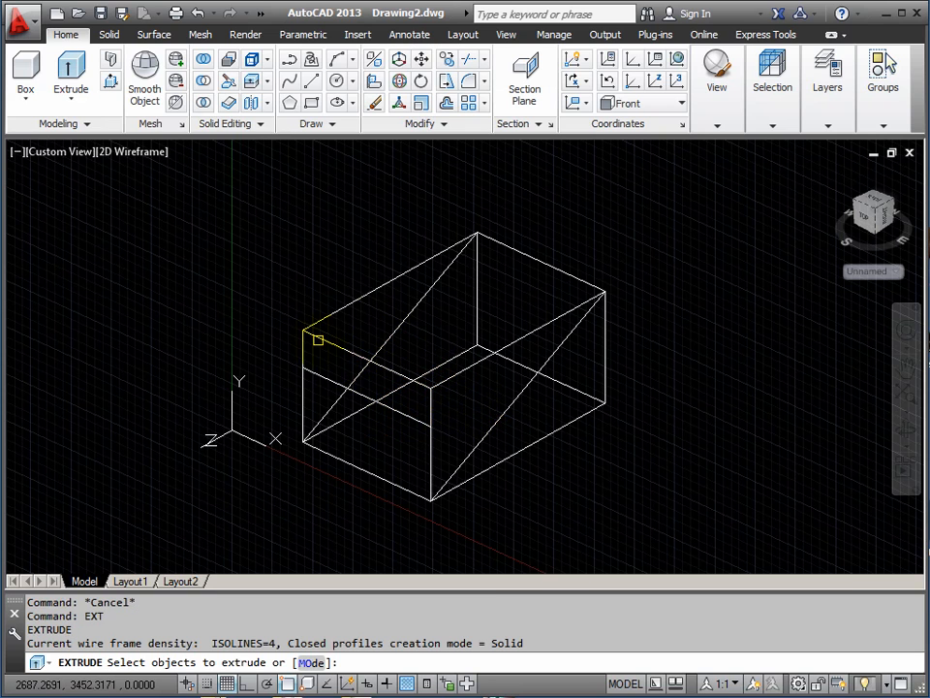
pyautogui.click(318, 339)
pyautogui.press('Return')
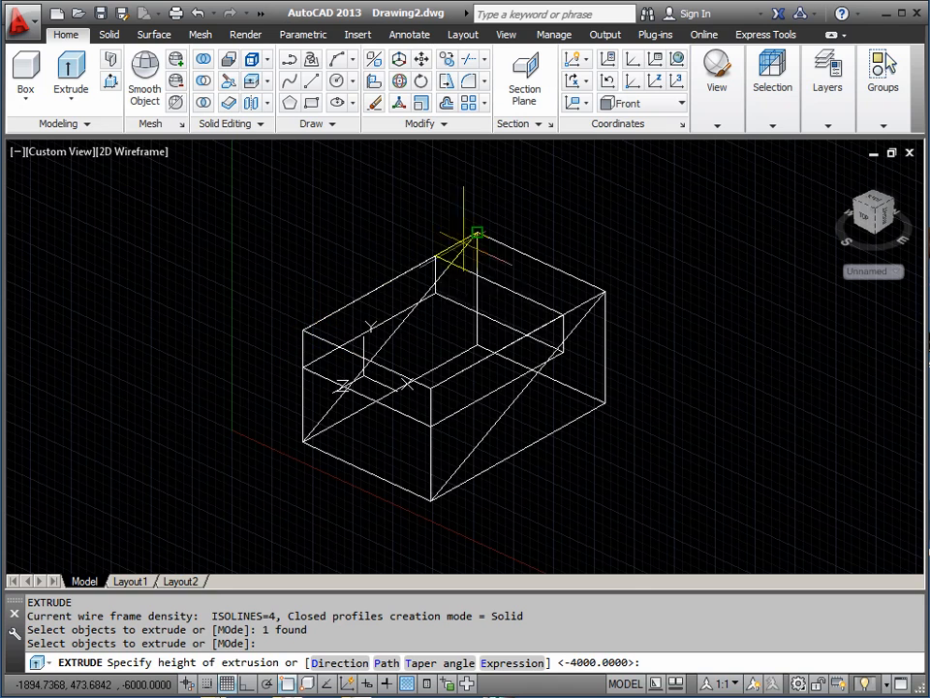
pyautogui.click(477, 233)
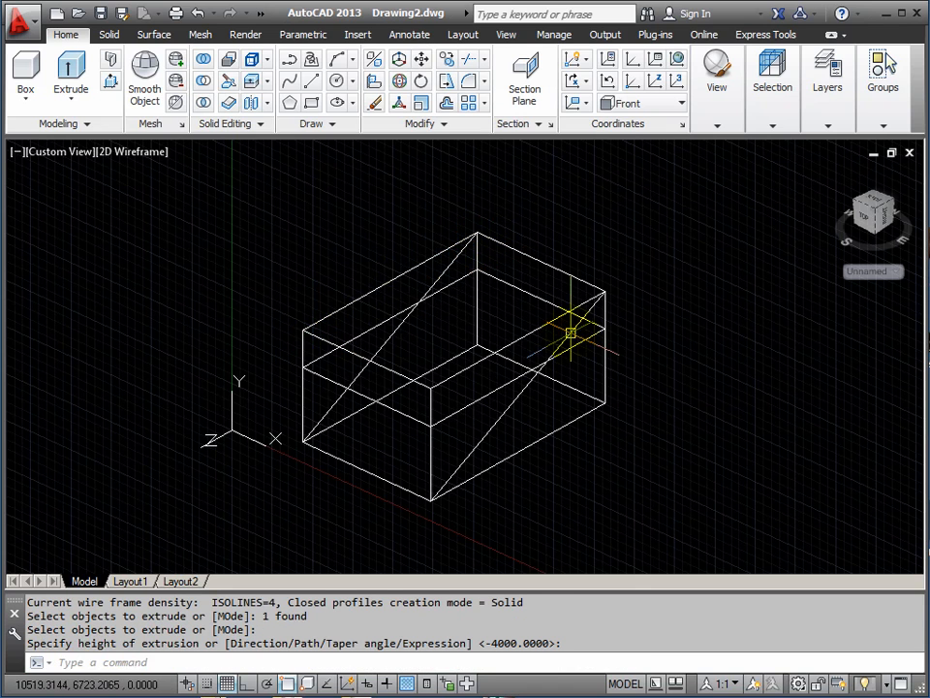
# Subtract the extruded rectangular slab from the triangular wedge solid.
pyautogui.click(205, 85)
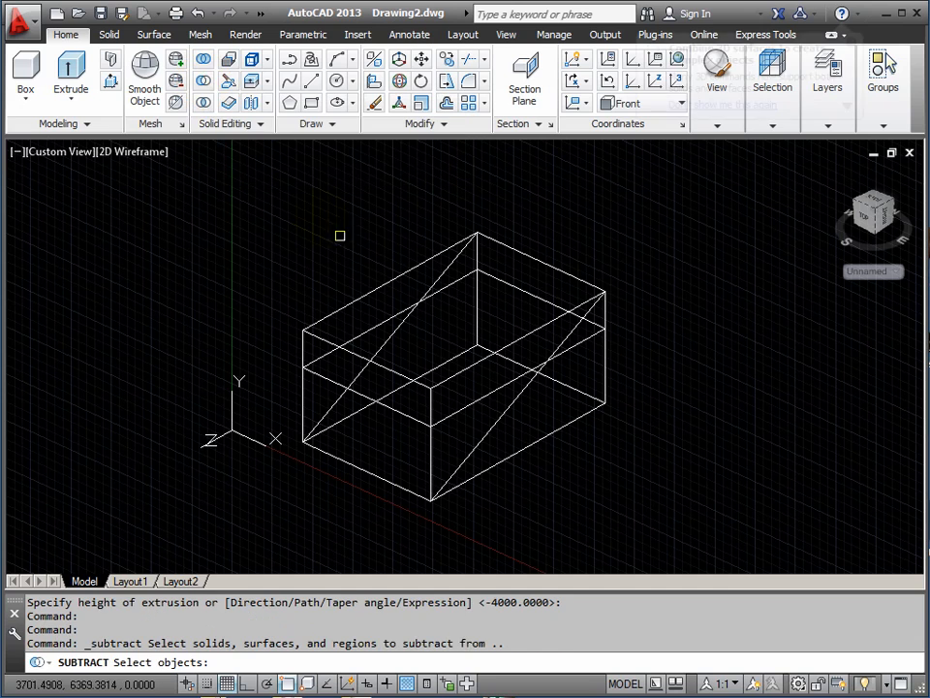
pyautogui.click(497, 421)
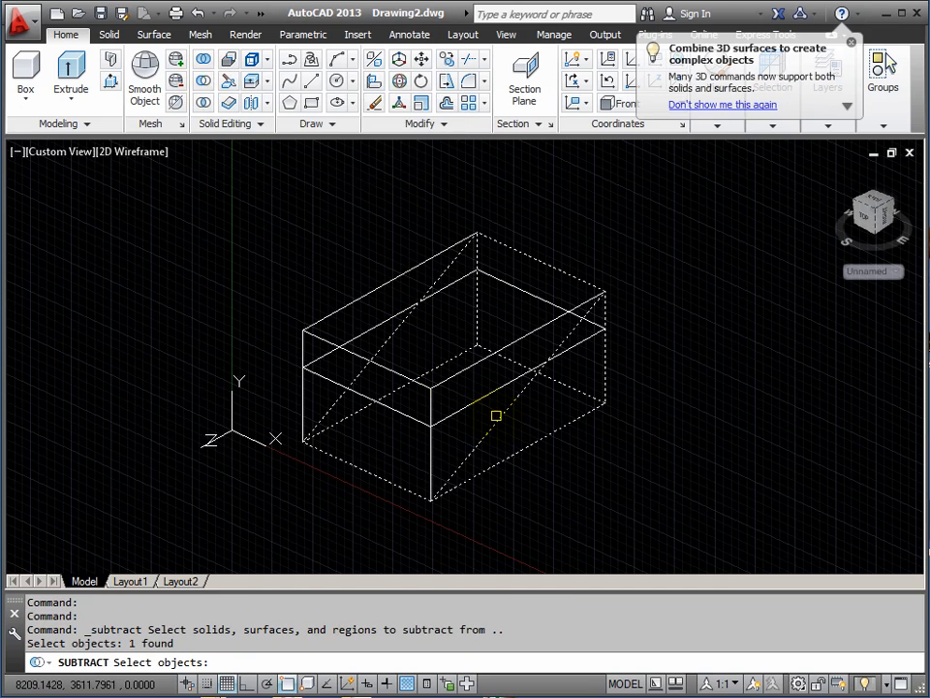
pyautogui.press('Return')
pyautogui.click(474, 400)
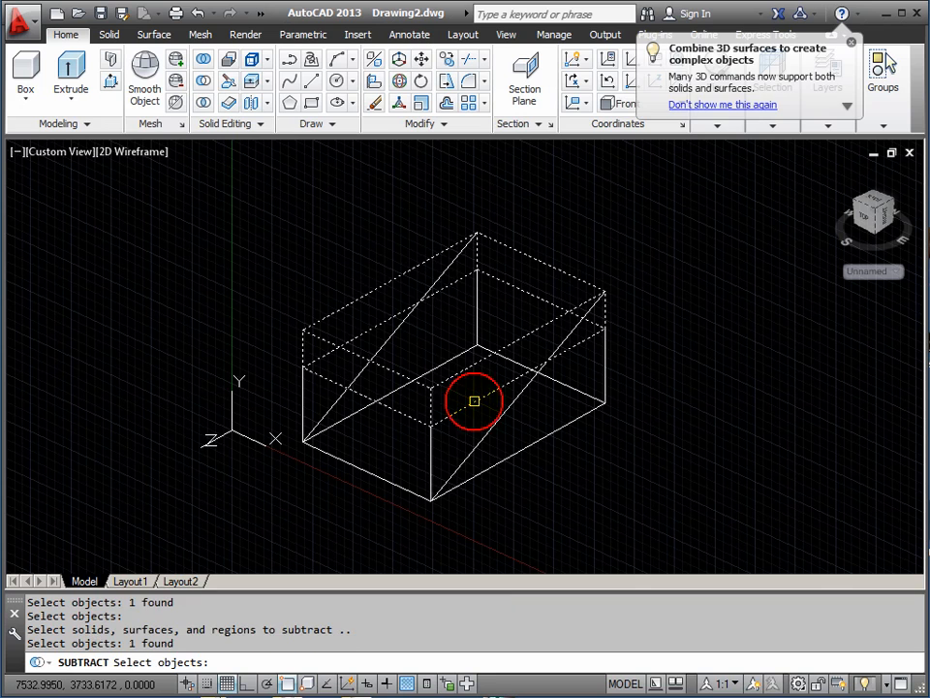
pyautogui.press('Return')
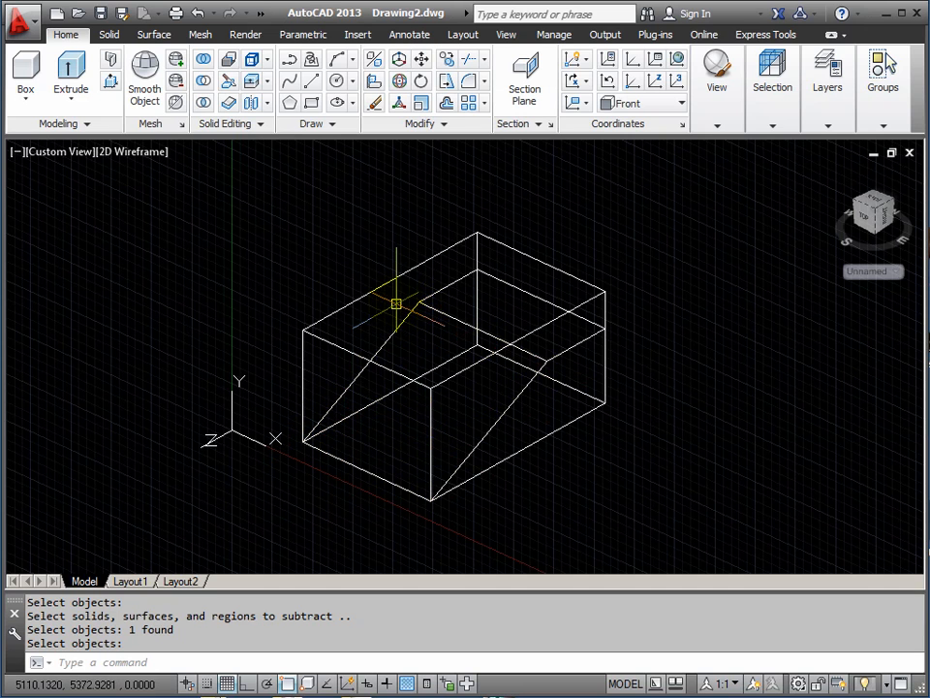
# Define a 3-point UCS on the wedge's sloped face, with origin at its lower left corner, X along the lower edge and Y up the slope.
pyautogui.click(677, 107)
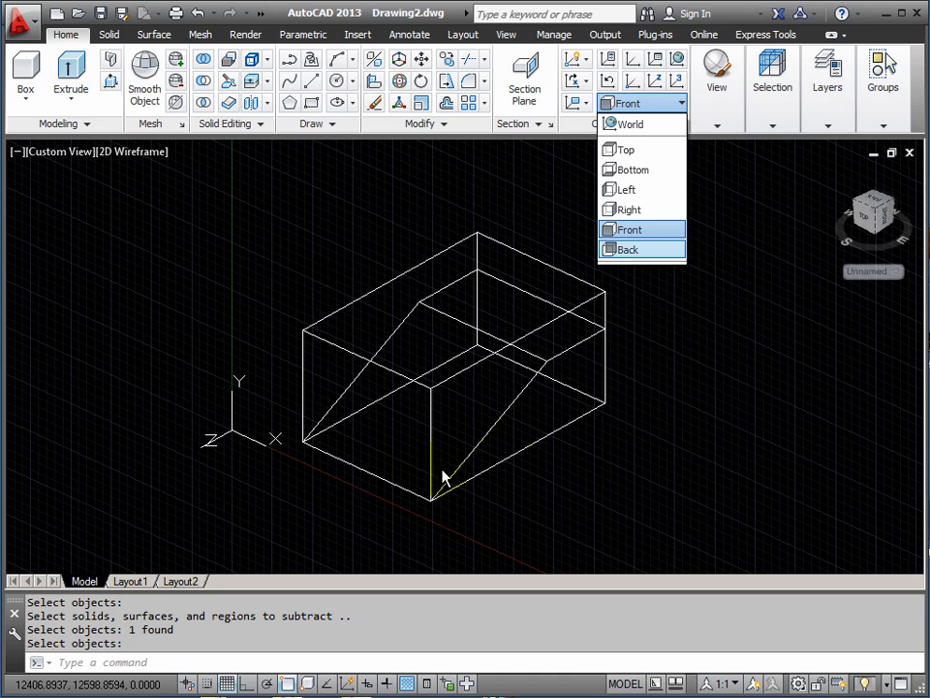
pyautogui.click(651, 212)
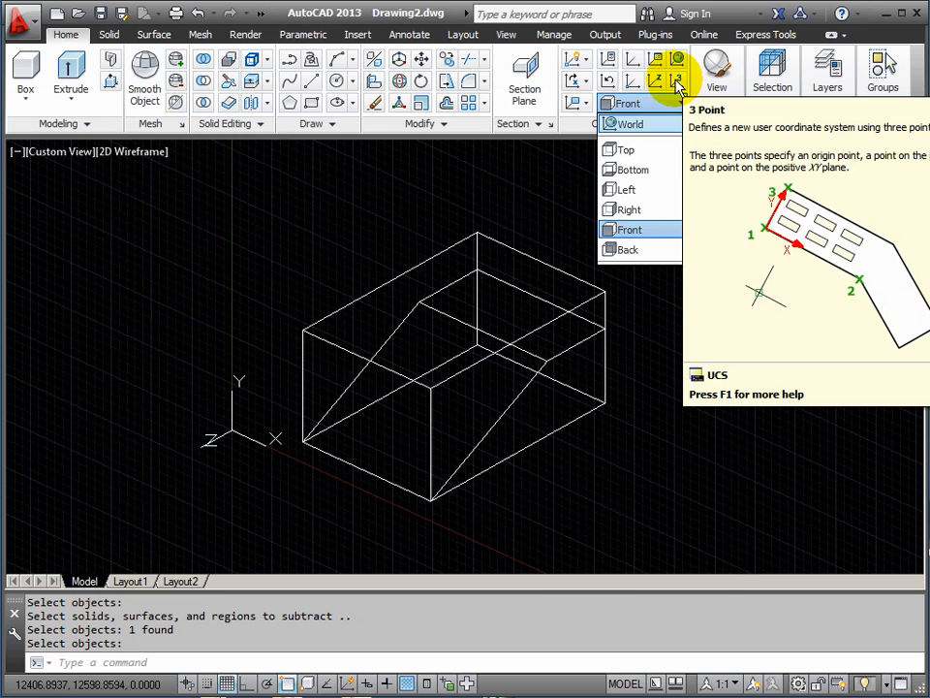
pyautogui.click(677, 84)
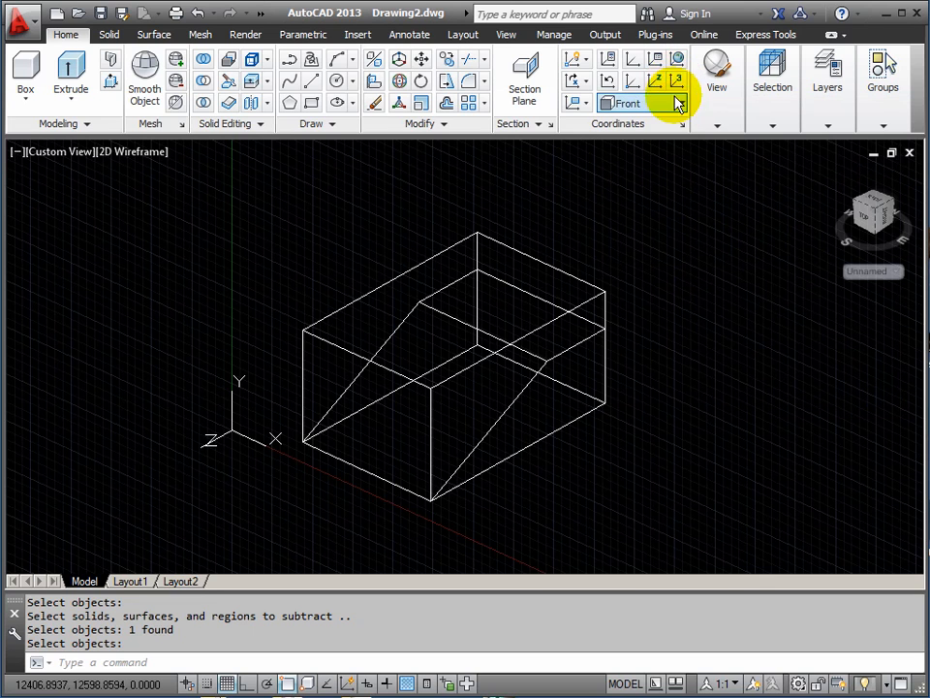
pyautogui.click(676, 84)
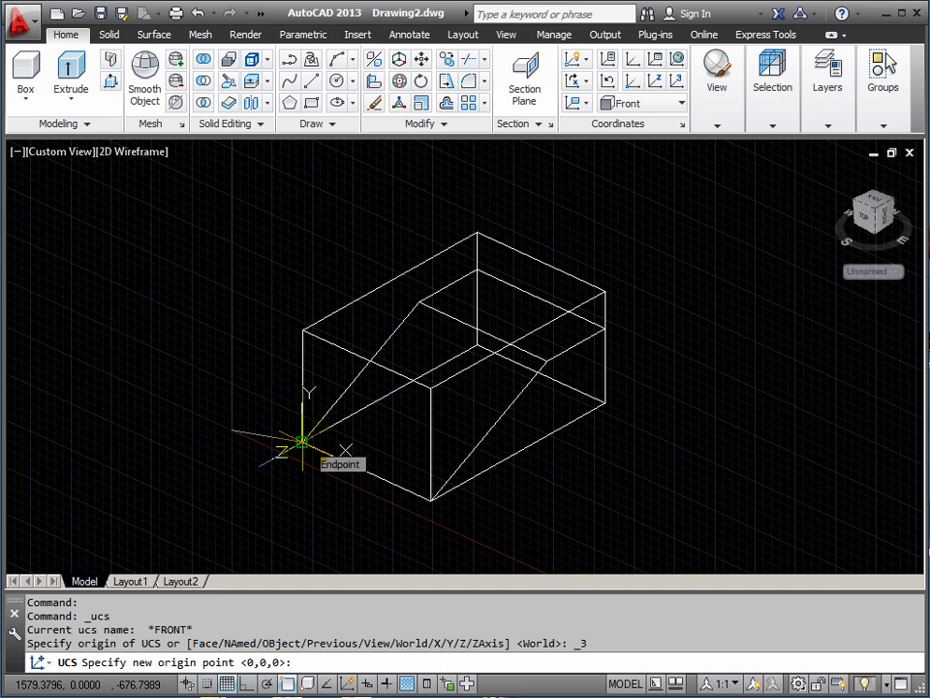
pyautogui.click(302, 443)
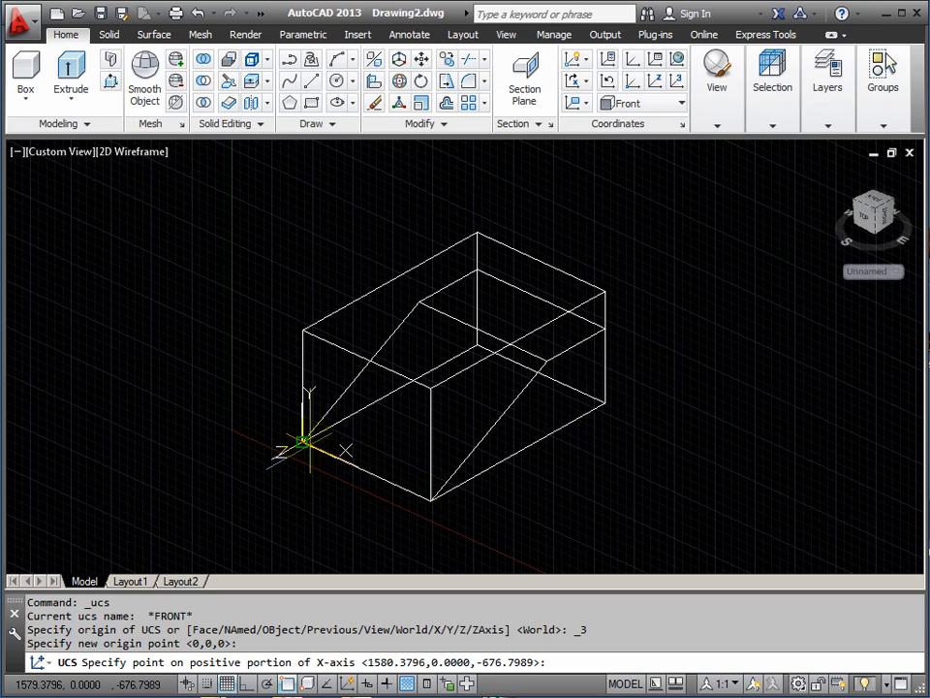
pyautogui.click(431, 500)
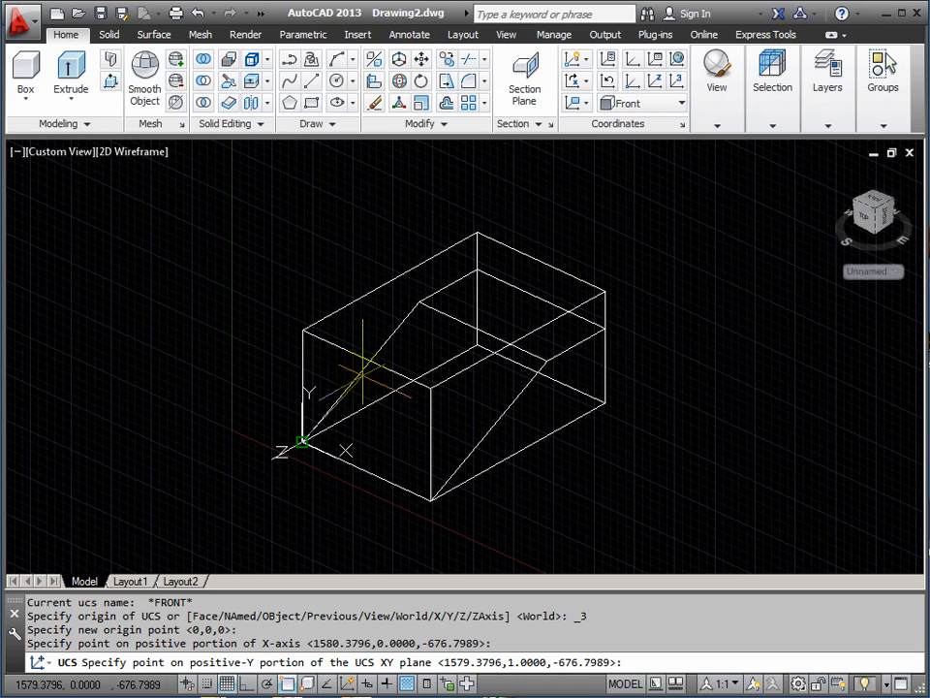
pyautogui.click(419, 303)
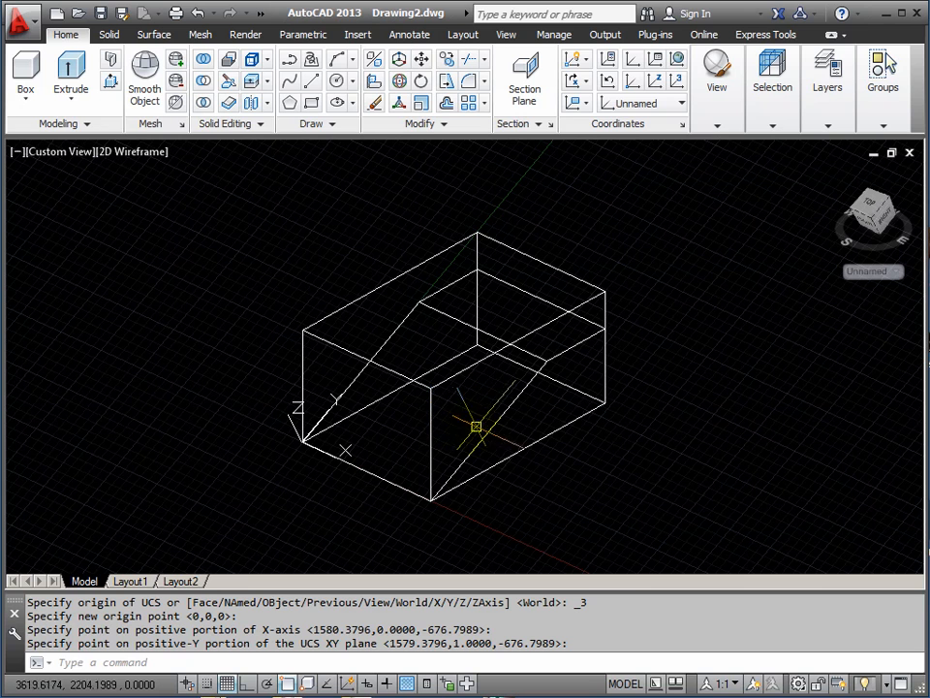
# Draw a 2000 by 2000 rectangle on the sloped face, starting from its lower left corner at the UCS origin.
pyautogui.scroll(4, 464, 424)
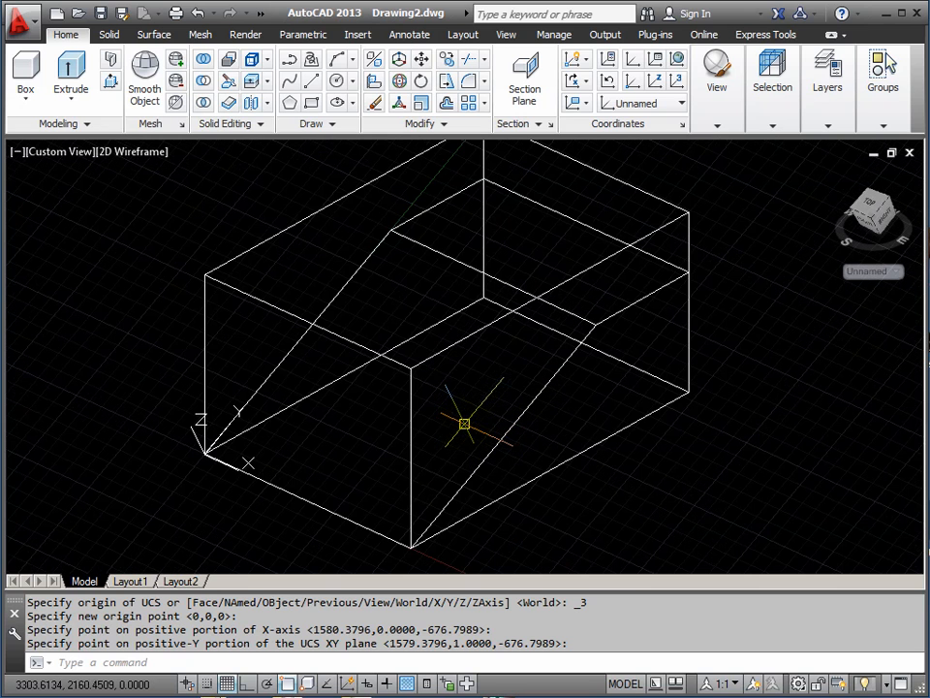
pyautogui.write('REC')
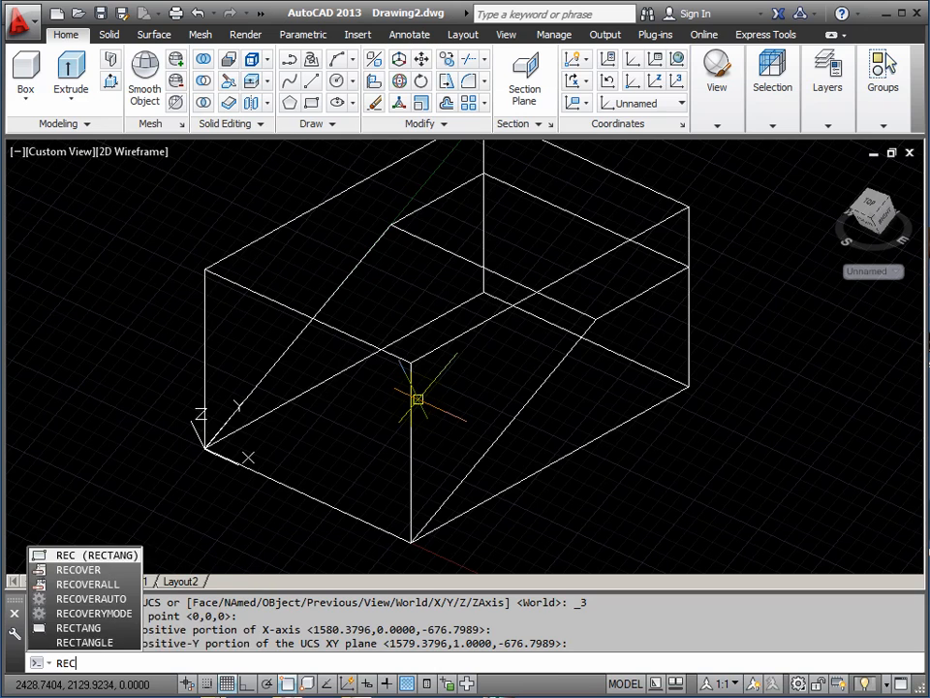
pyautogui.press('Return')
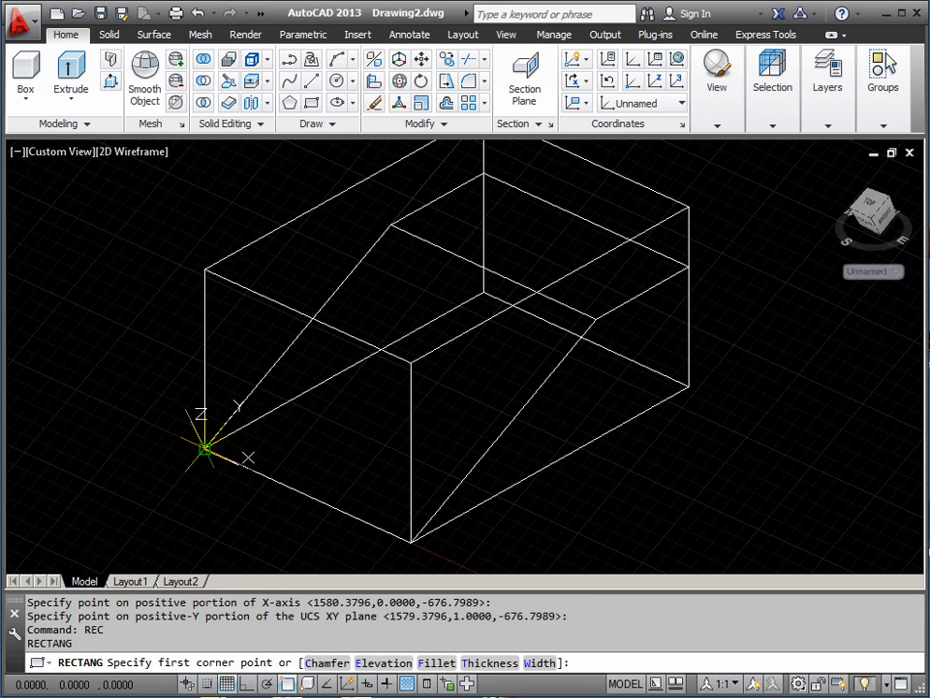
pyautogui.click(205, 447)
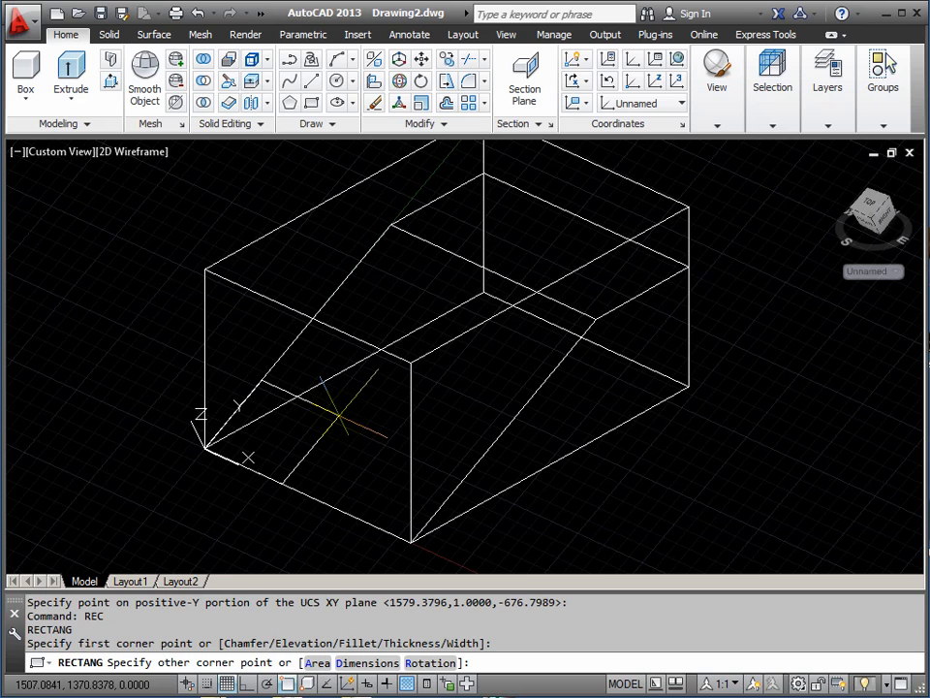
pyautogui.write('@2000,2000')
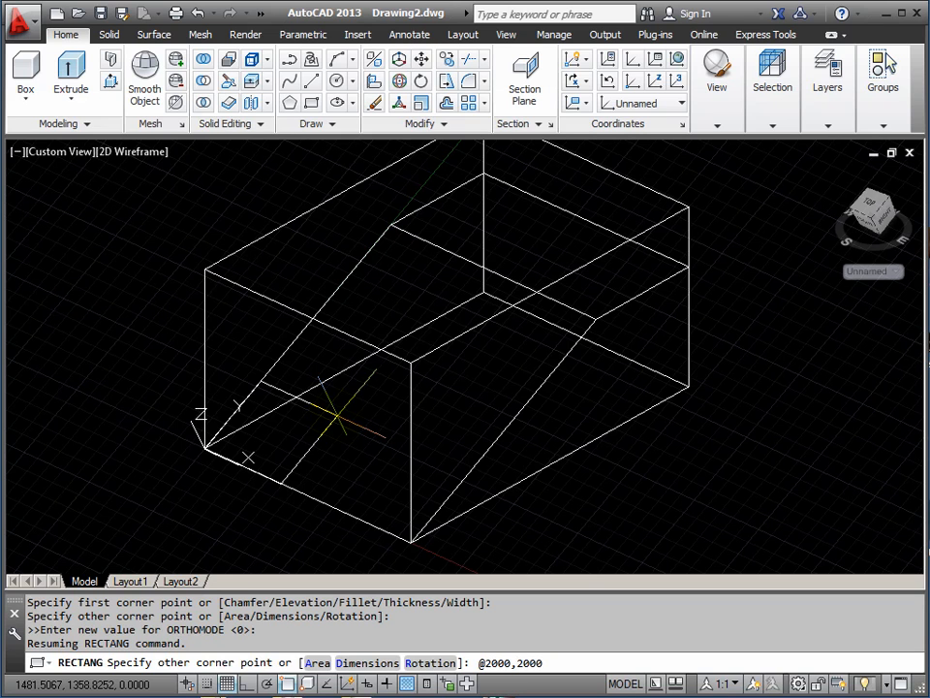
pyautogui.press('Return')
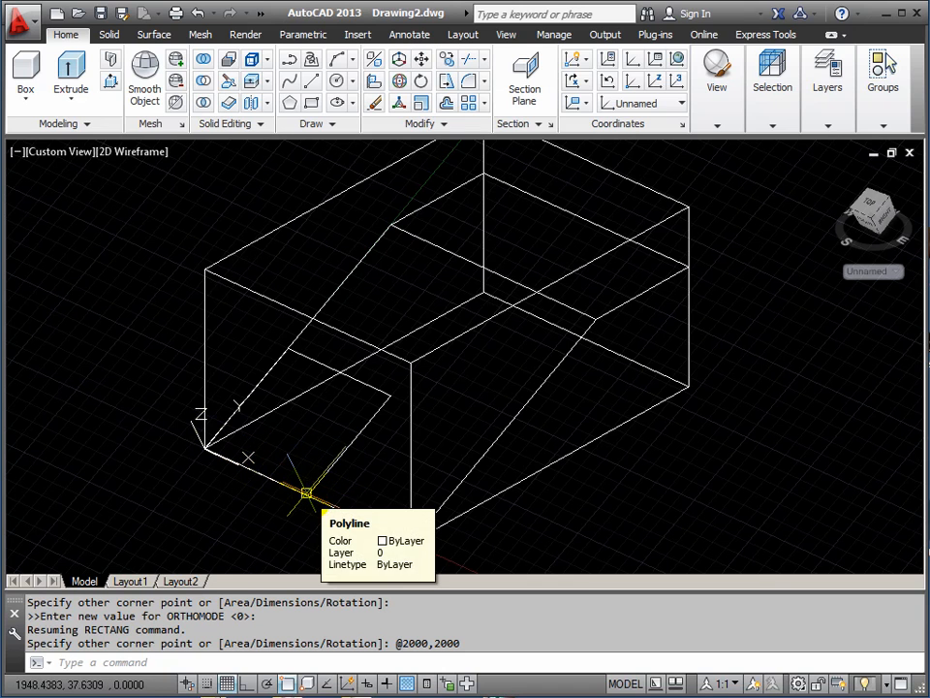
# Move the 2000 by 2000 rectangle from its lower edge's midpoint to the midpoint of the sloped face's lower edge.
pyautogui.write('M')
pyautogui.press('Return')
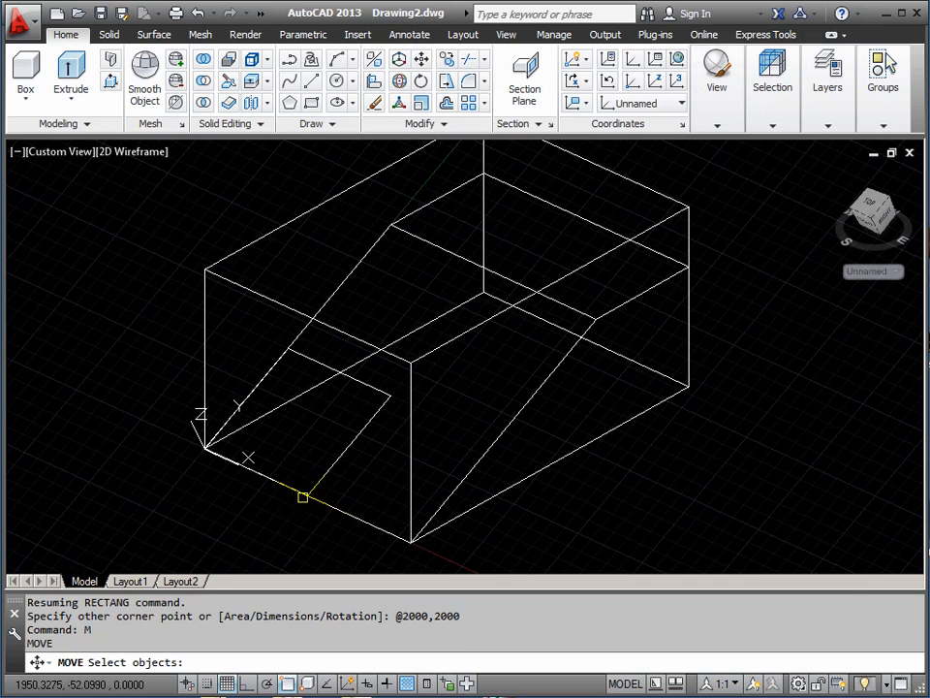
pyautogui.click(329, 465)
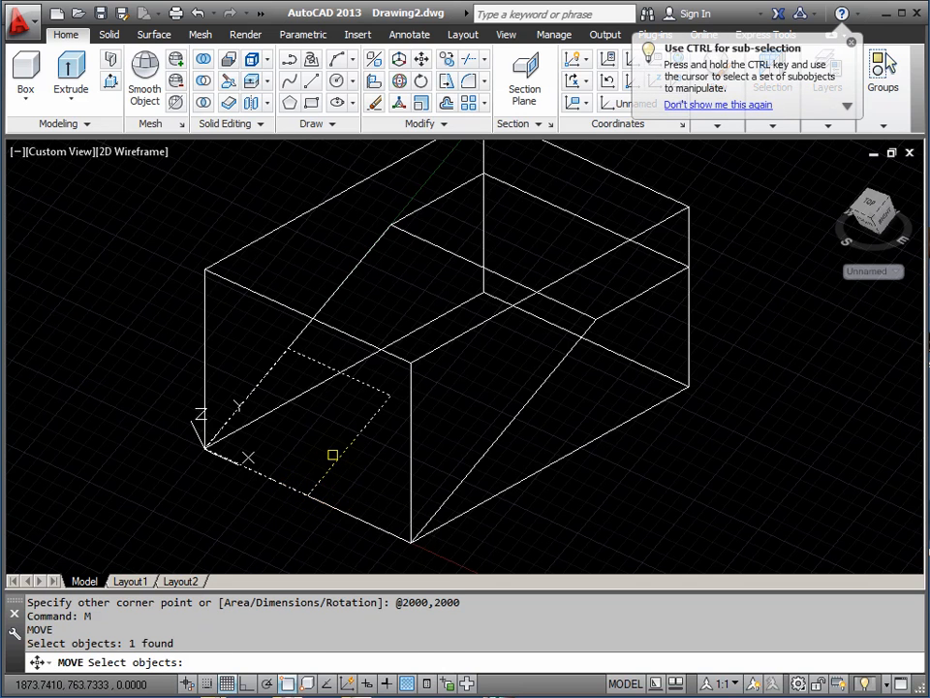
pyautogui.press('Return')
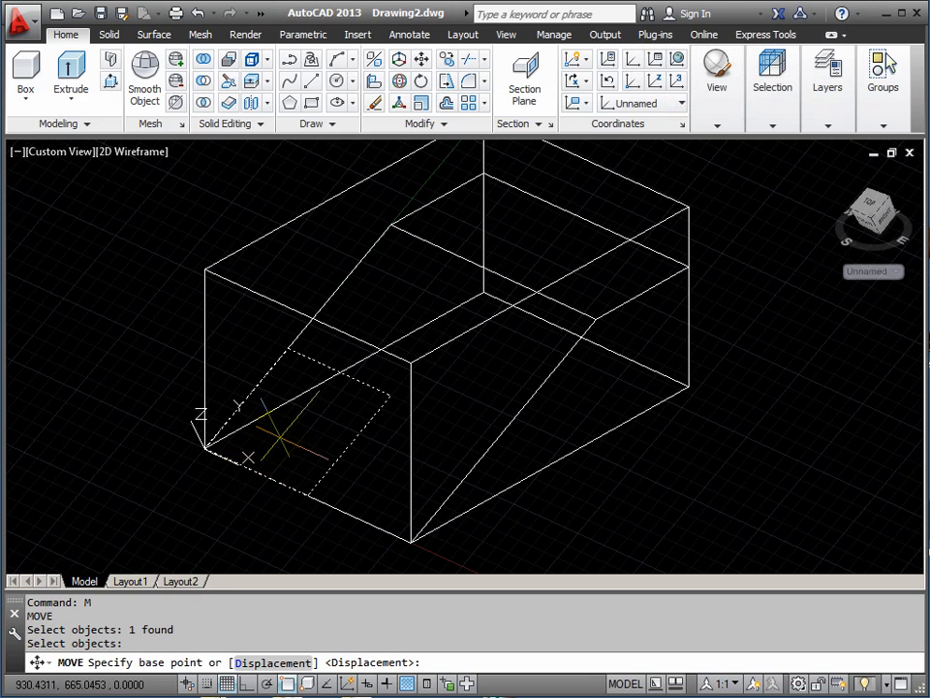
pyautogui.keyDown('shift'); pyautogui.rightClick(293, 441); pyautogui.keyUp('shift')
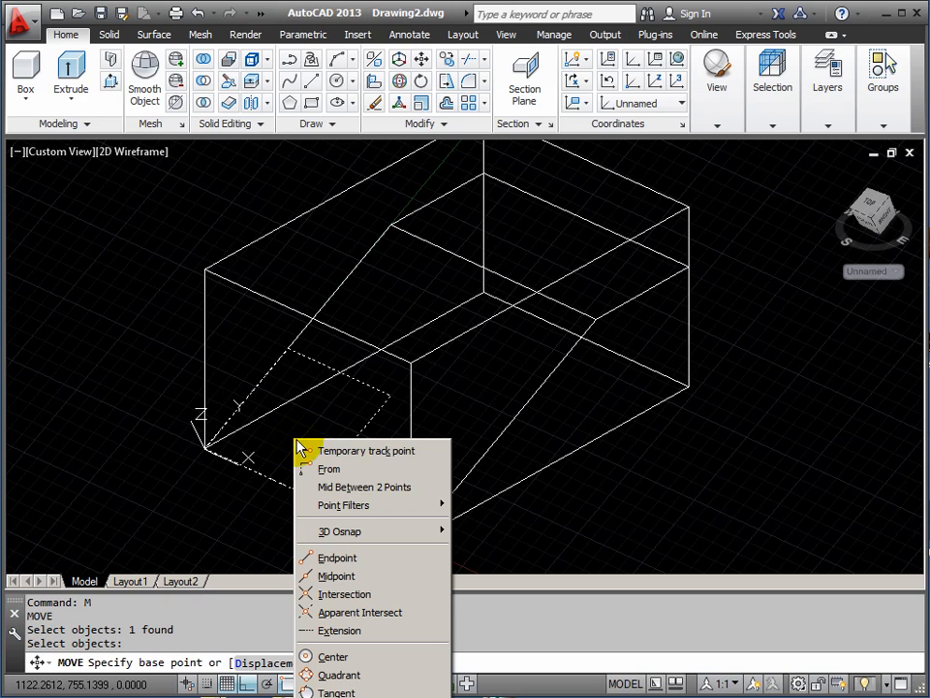
pyautogui.click(341, 578)
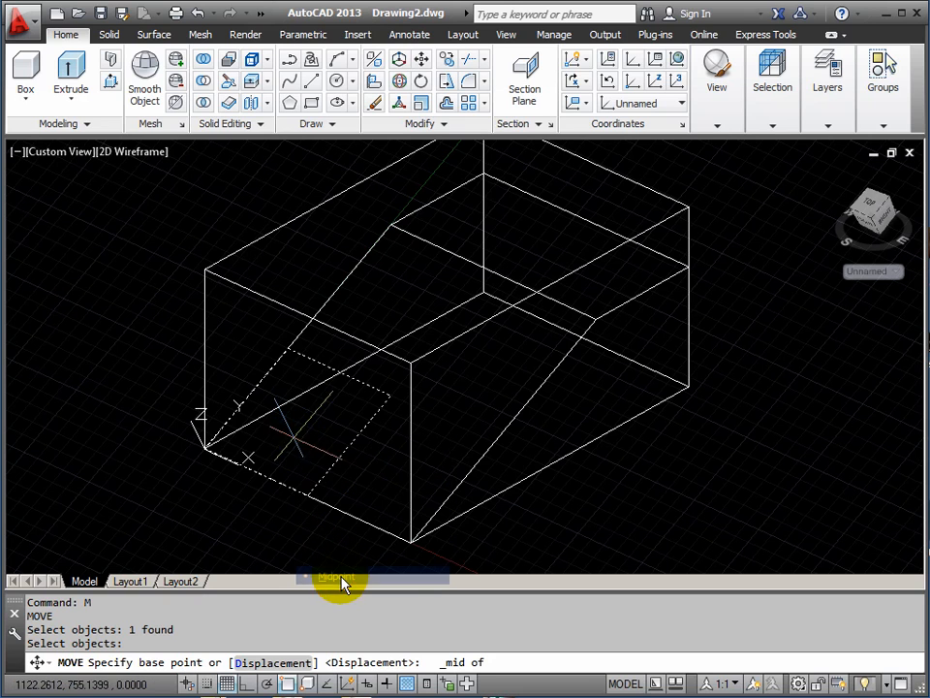
pyautogui.click(255, 473)
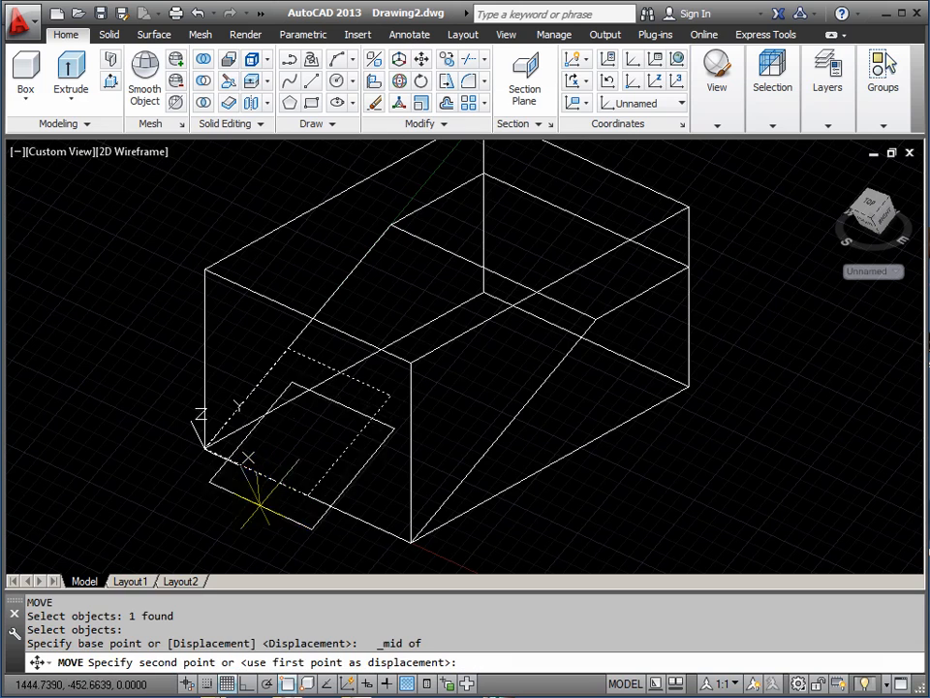
pyautogui.click(307, 496)
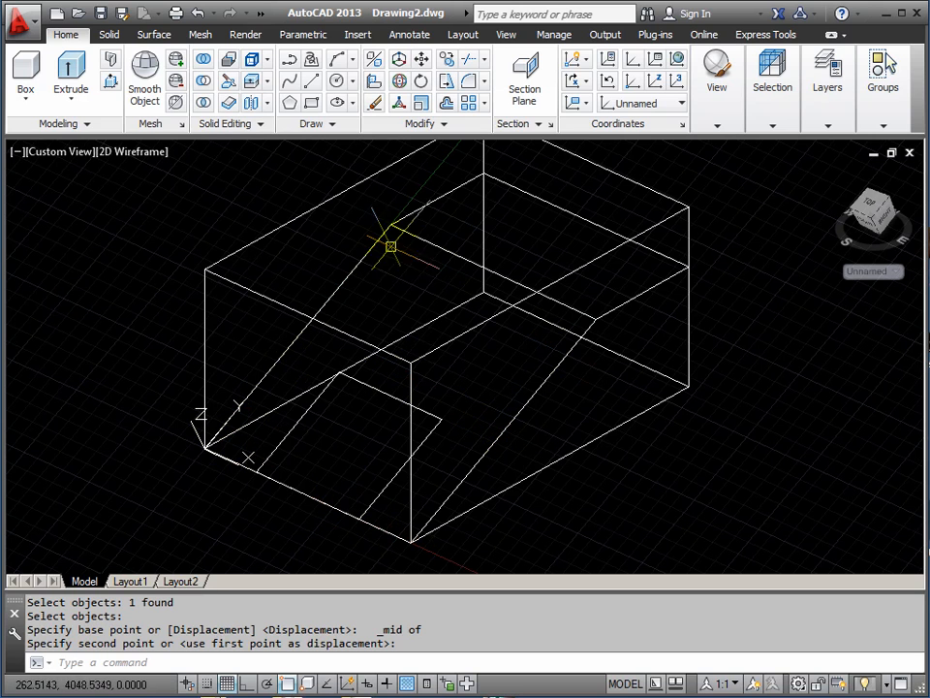
# Draw a helper line from the midpoint of the sloped face's right edge perpendicular to the rectangle's right side.
pyautogui.click(423, 450)
pyautogui.write('L')
pyautogui.press('Return')
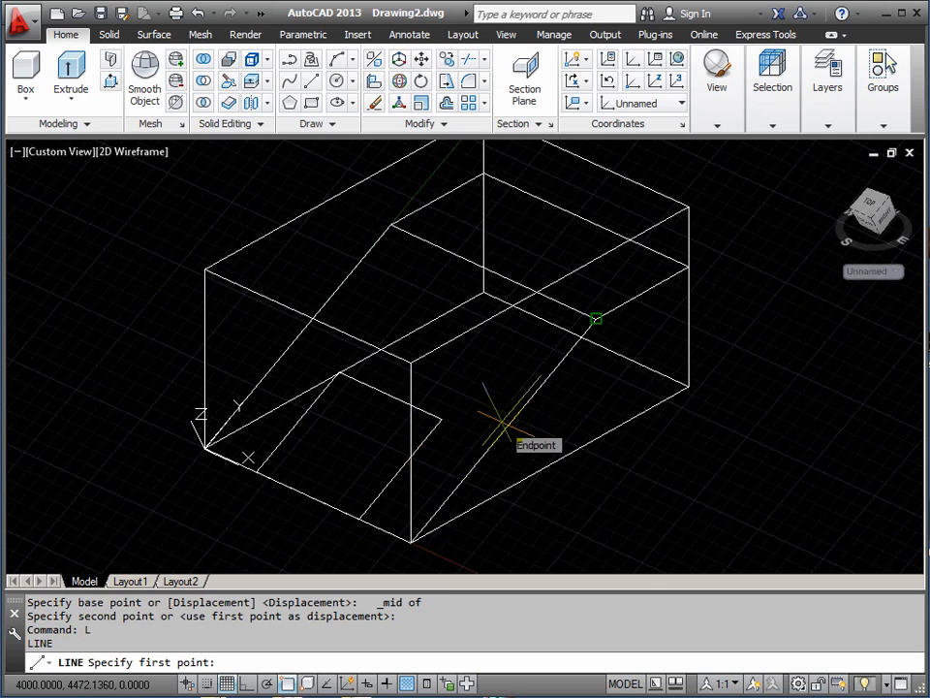
pyautogui.keyDown('shift'); pyautogui.rightClick(492, 393); pyautogui.keyUp('shift')
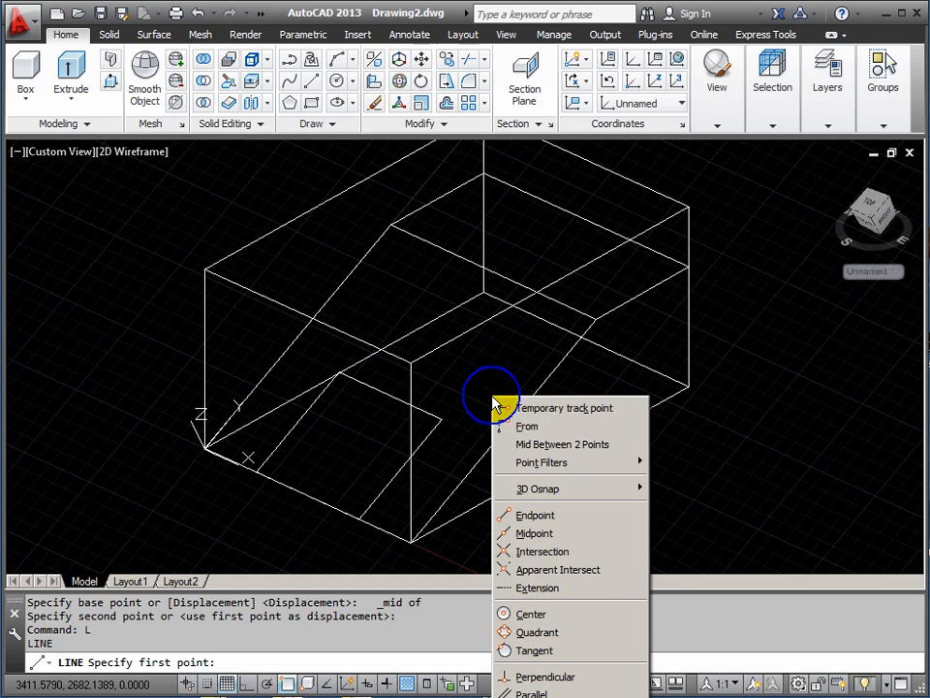
pyautogui.click(533, 533)
pyautogui.click(505, 427)
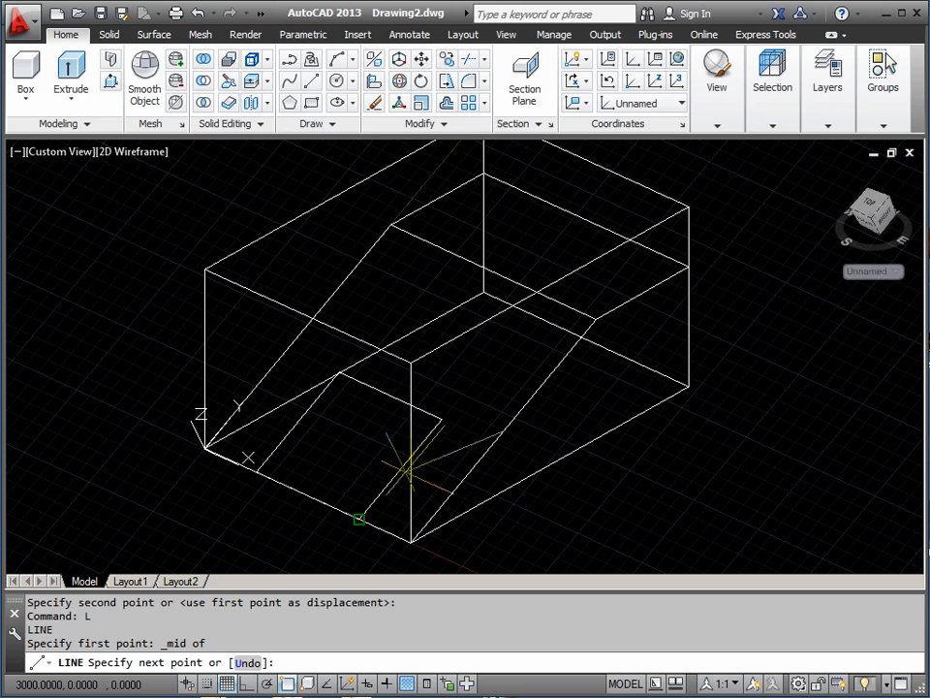
pyautogui.keyDown('shift'); pyautogui.rightClick(463, 391); pyautogui.keyUp('shift')
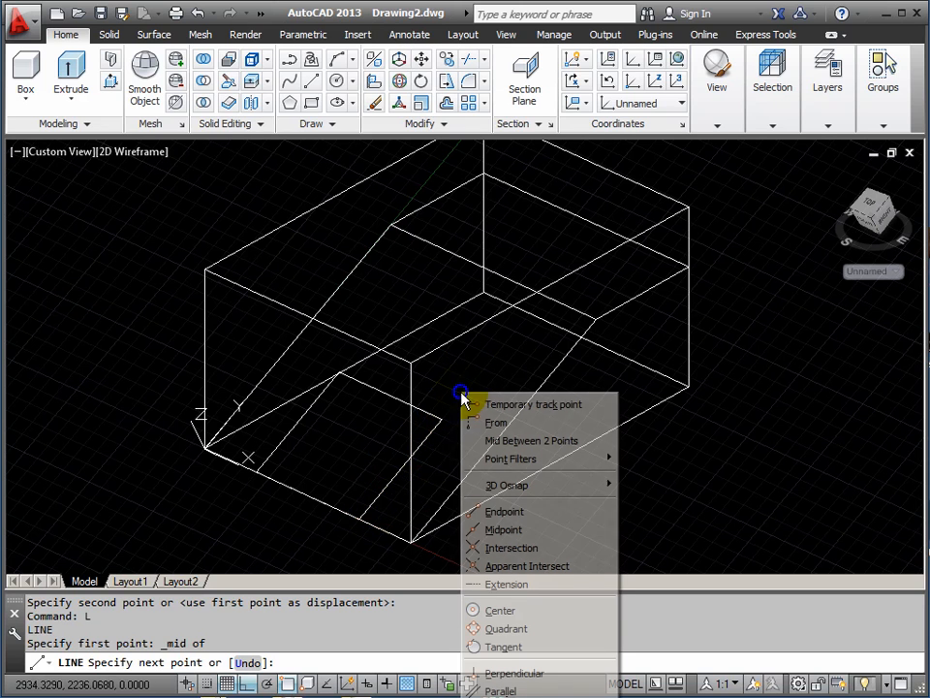
pyautogui.click(505, 679)
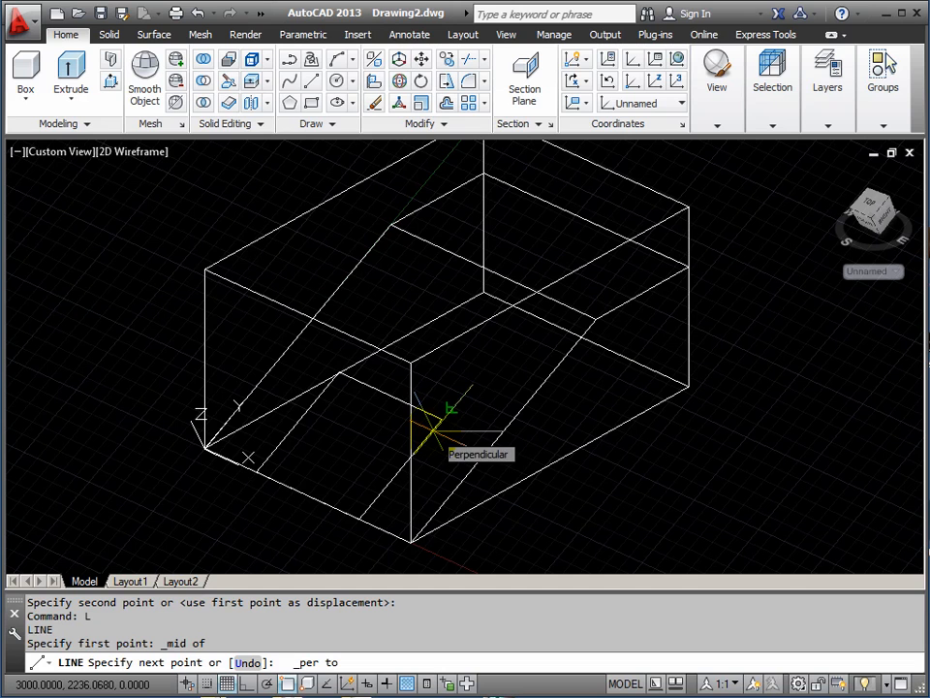
pyautogui.scroll(4, 433, 424)
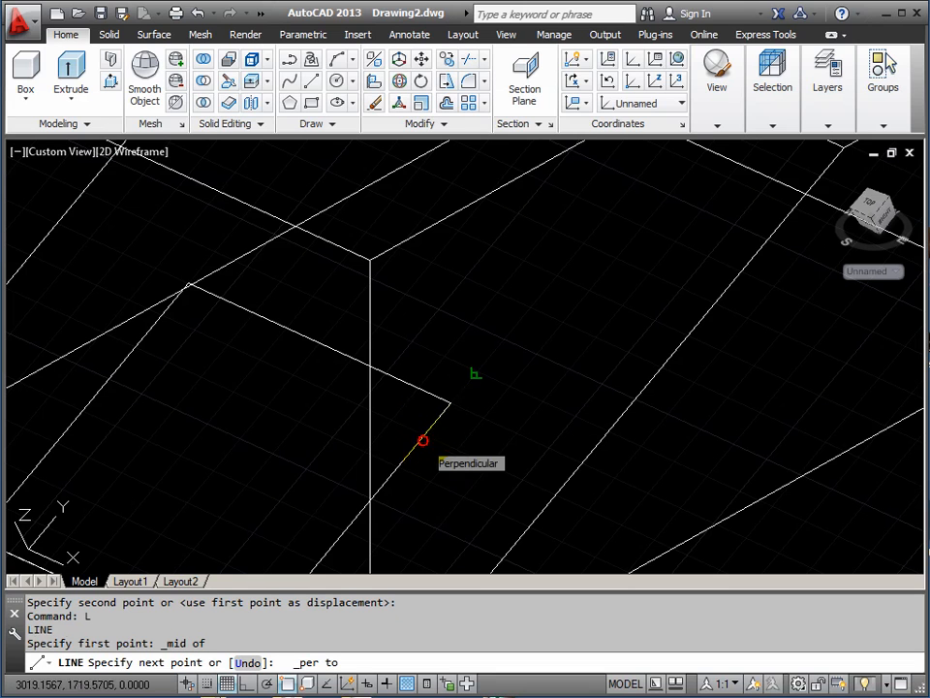
pyautogui.click(421, 439)
pyautogui.press('Return')
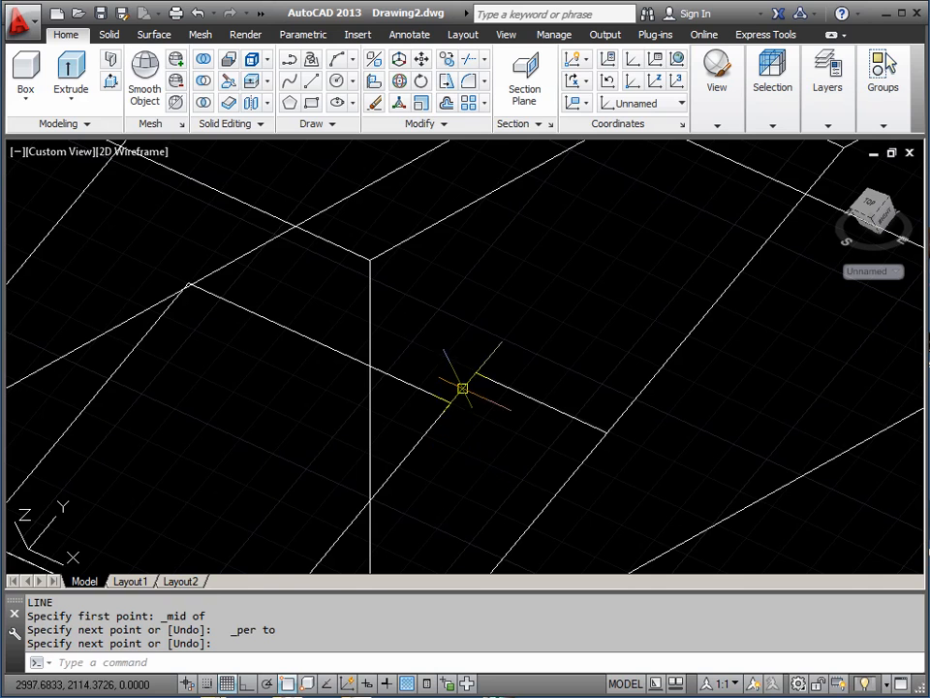
# Move the rectangle up the slope from its right side's midpoint to the free end of the helper line.
pyautogui.scroll(-2, 485, 386)
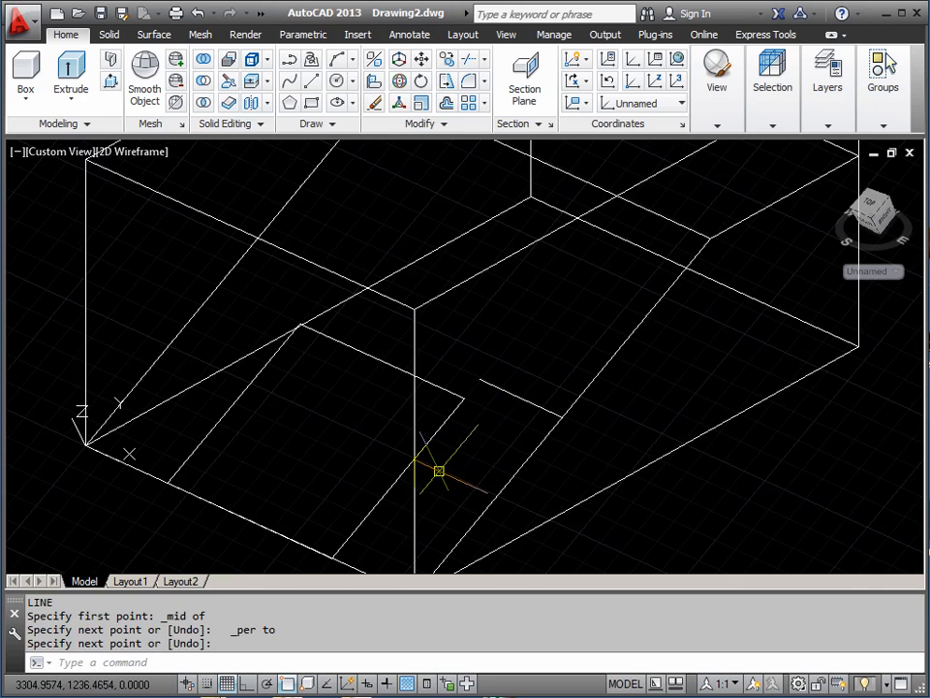
pyautogui.write('M')
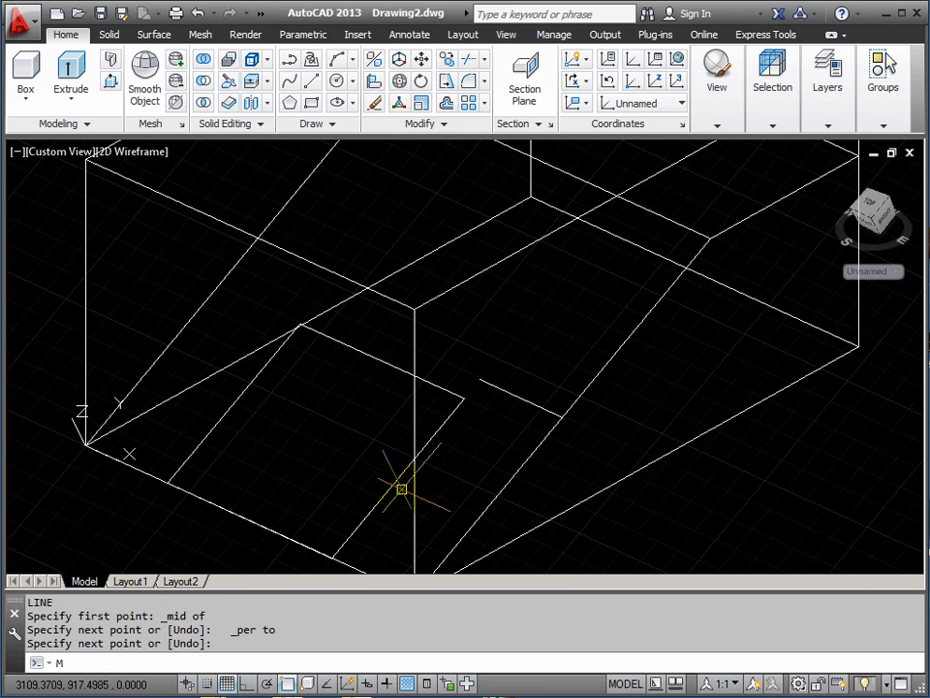
pyautogui.press('Return')
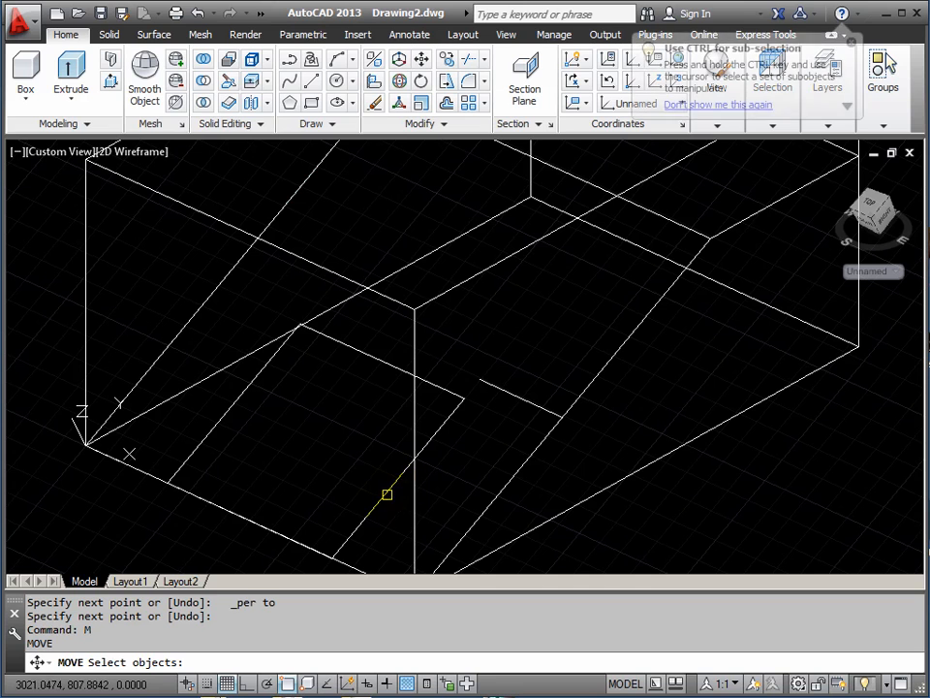
pyautogui.click(388, 486)
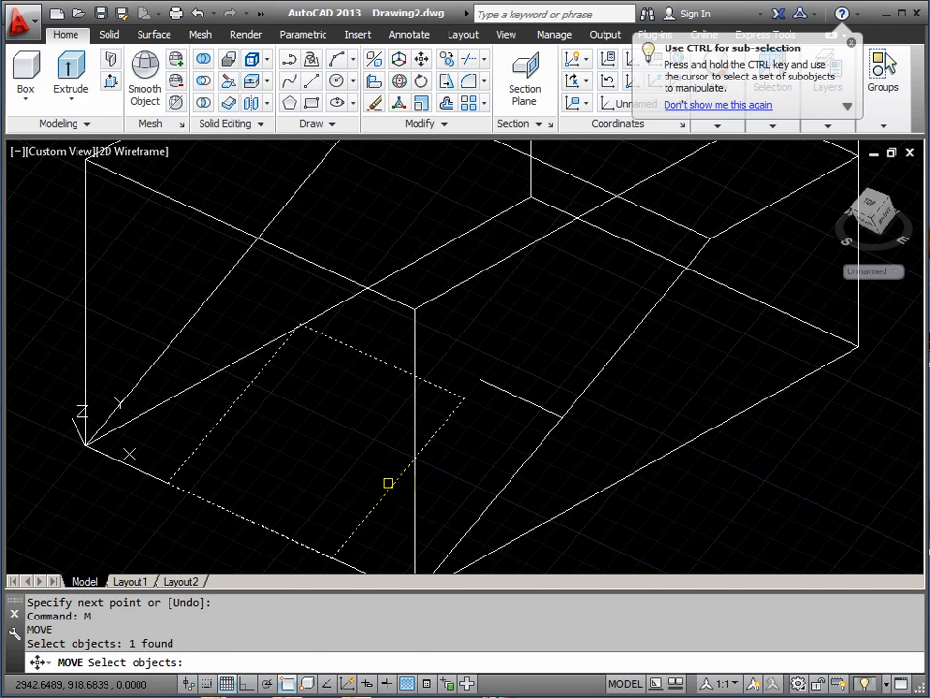
pyautogui.press('Return')
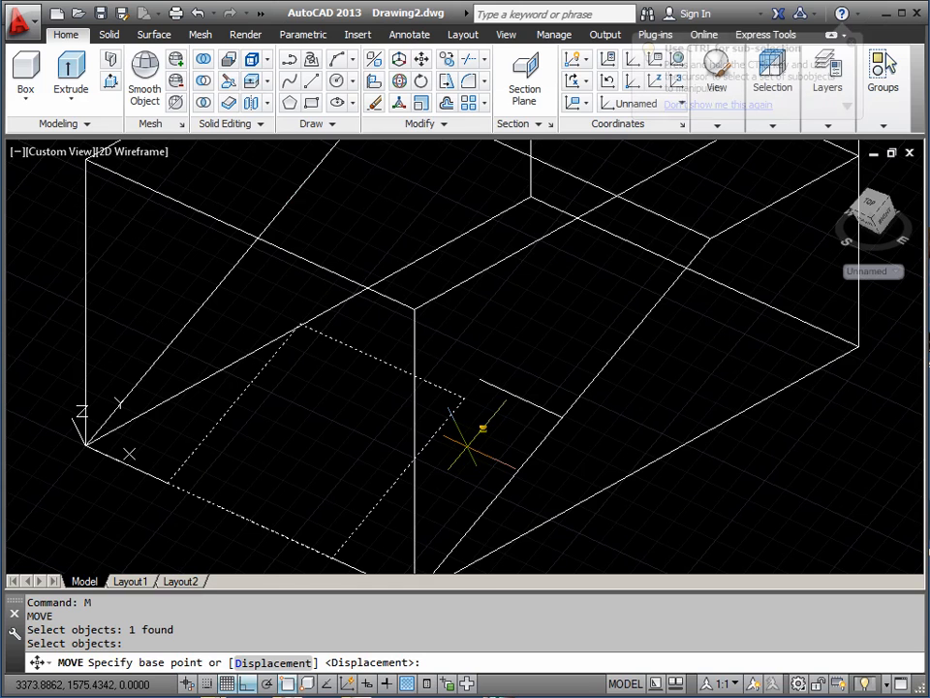
pyautogui.keyDown('shift'); pyautogui.rightClick(470, 448); pyautogui.keyUp('shift')
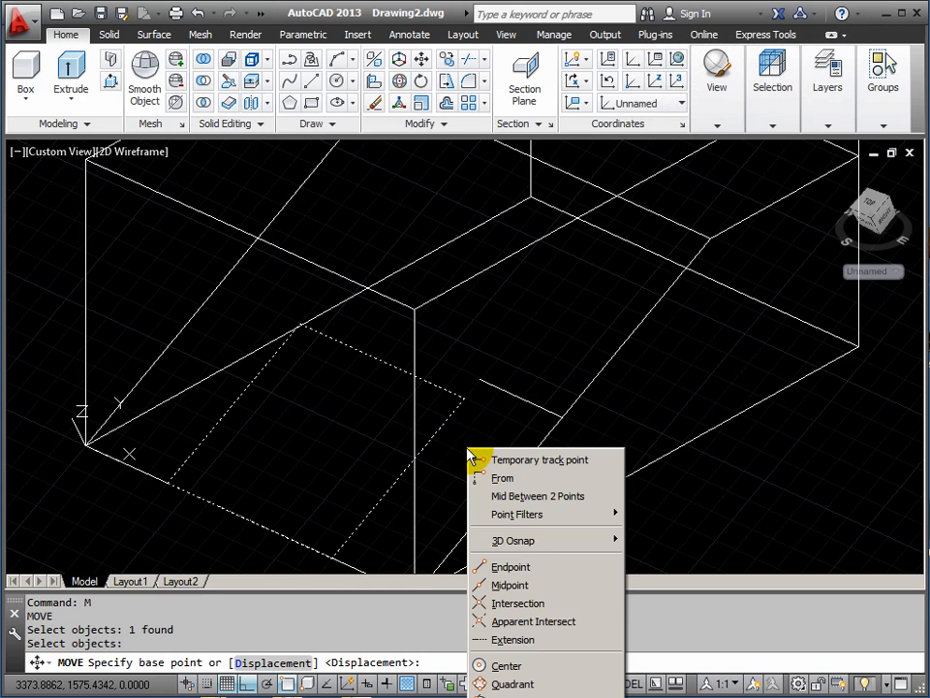
pyautogui.click(511, 584)
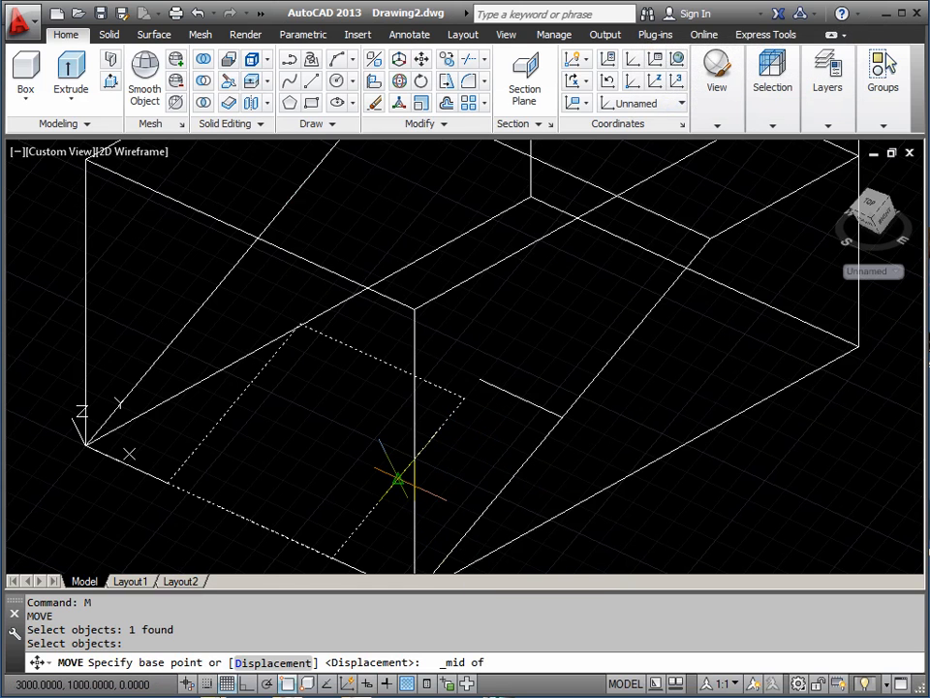
pyautogui.click(398, 479)
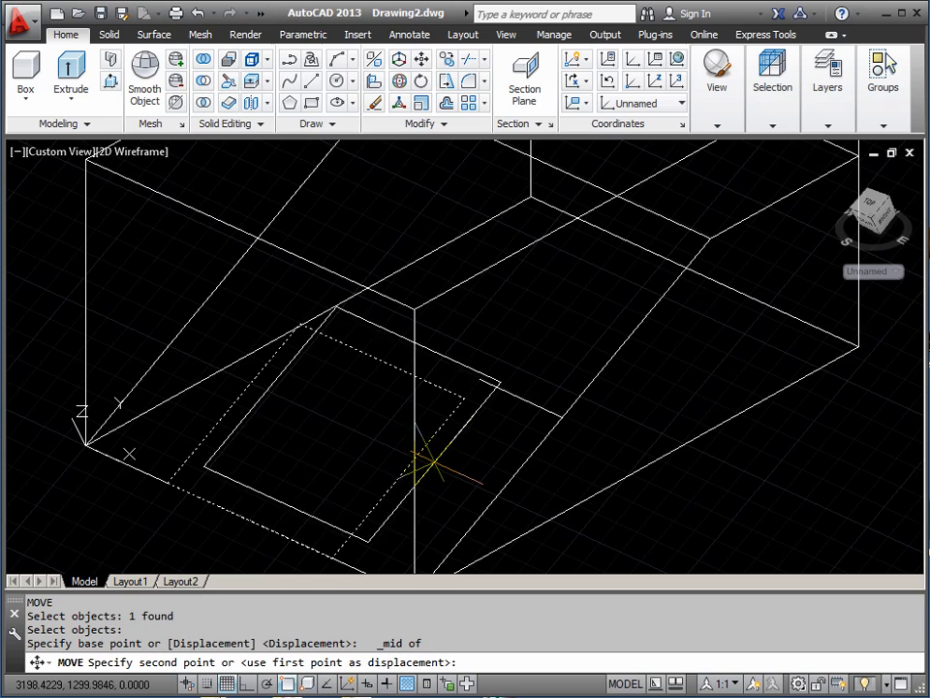
pyautogui.click(480, 380)
pyautogui.scroll(-3, 489, 407)
pyautogui.scroll(5, 475, 450)
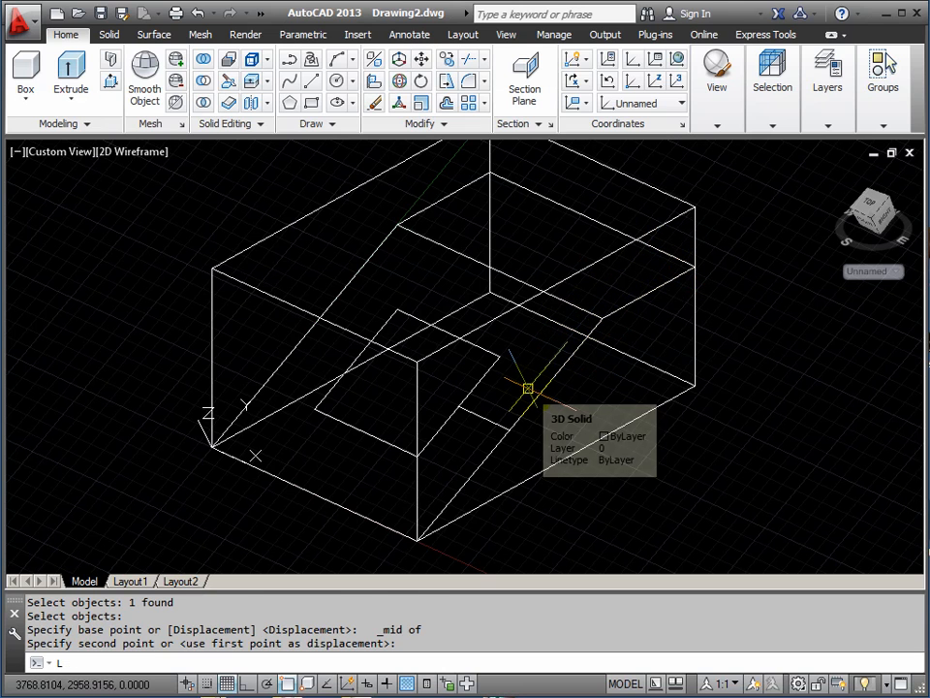
# Measure the length of the sloped face's right edge from its lower corner to its upper corner.
pyautogui.press('Escape')
pyautogui.press('Escape')
pyautogui.write('DI')
pyautogui.press('Return')
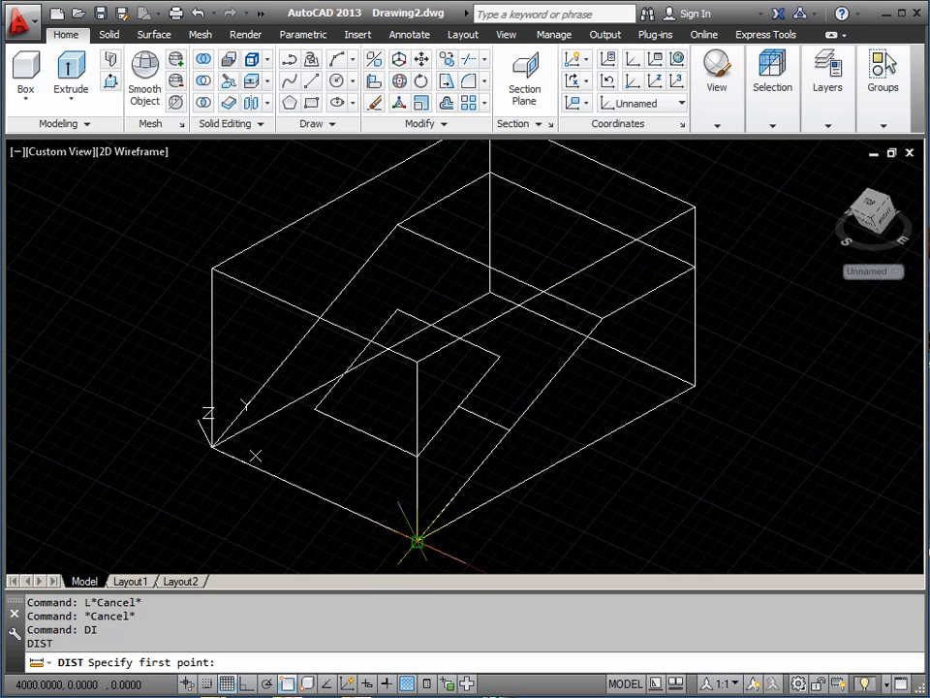
pyautogui.click(417, 540)
pyautogui.click(602, 318)
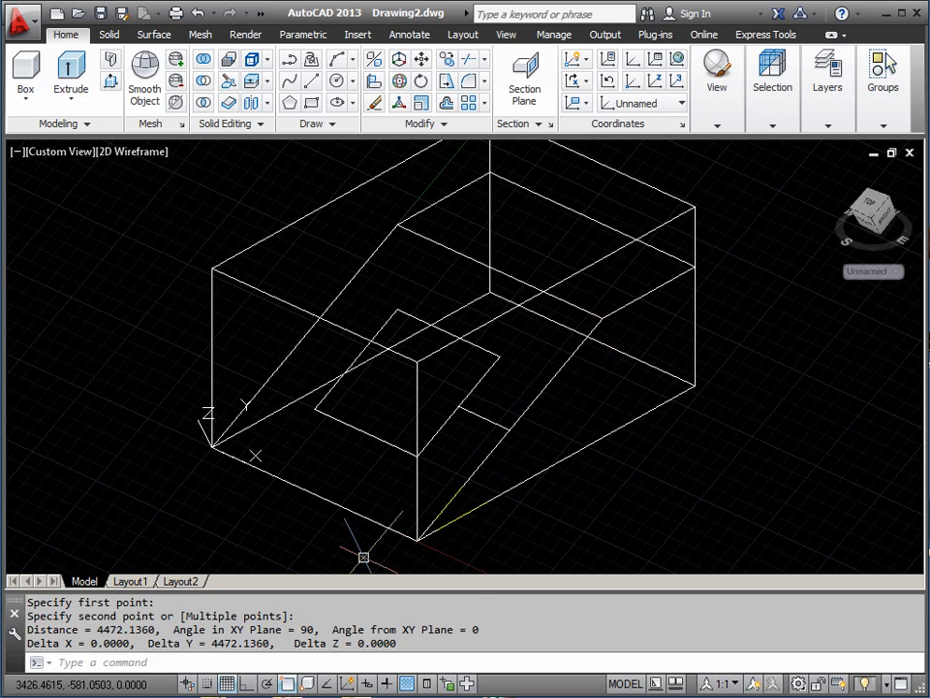
pyautogui.moveTo(154, 629); pyautogui.dragTo(96, 629)
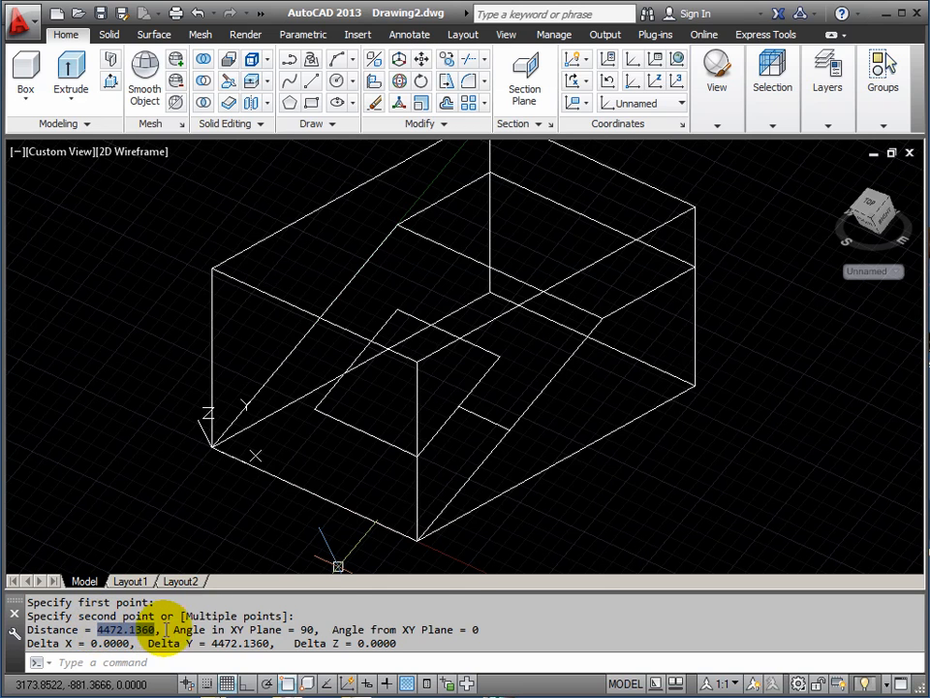
pyautogui.press('Escape')
pyautogui.press('Escape')
# Erase the helper line between the rectangle and the sloped face's right edge.
pyautogui.moveTo(492, 421)
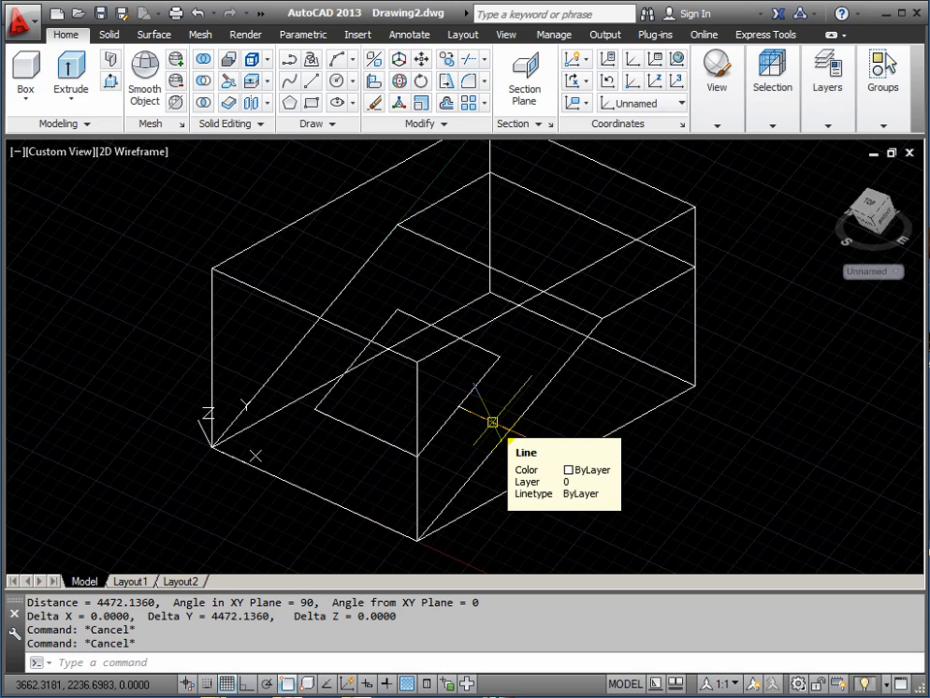
pyautogui.click(492, 421)
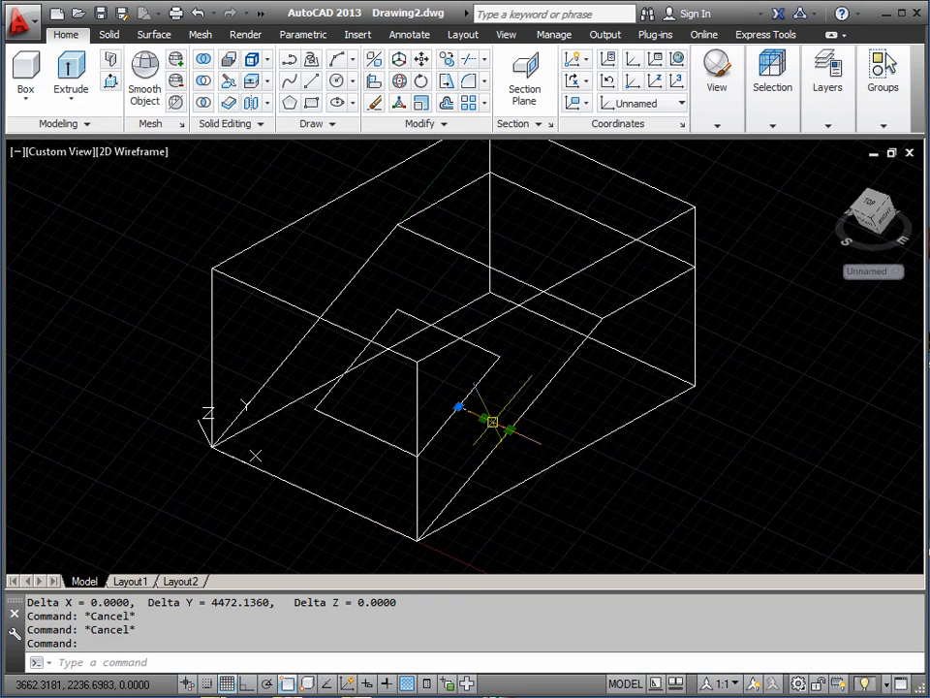
pyautogui.press('Delete')
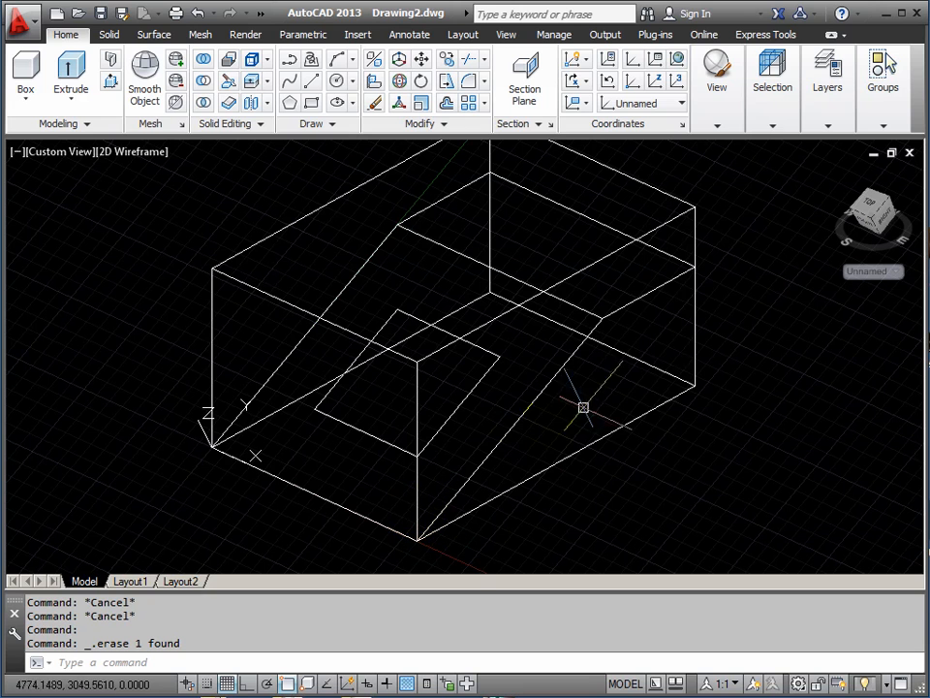
pyautogui.click(643, 294)
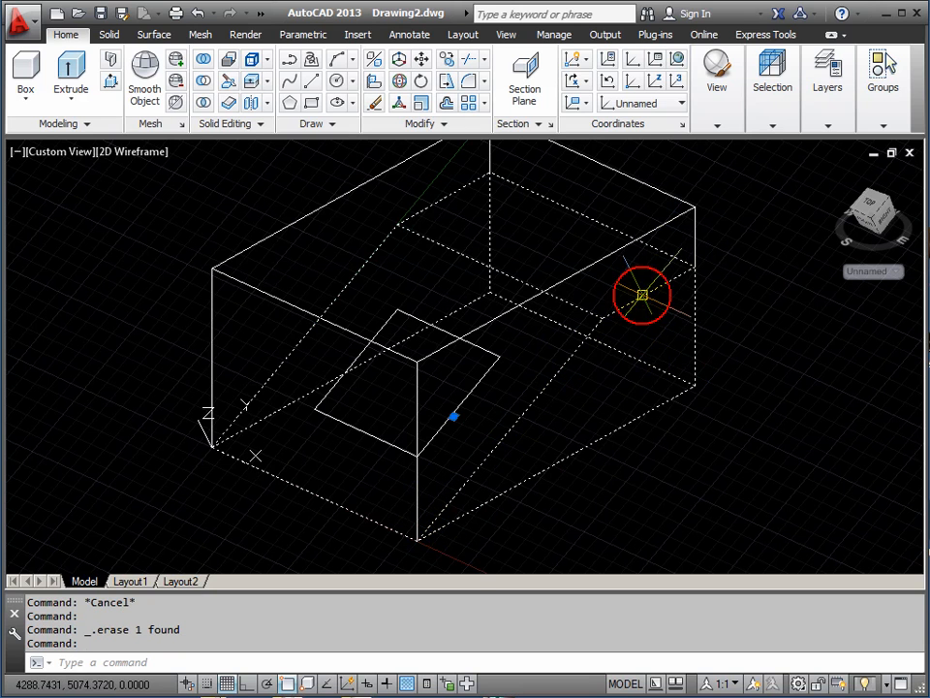
pyautogui.moveTo(559, 410); pyautogui.dragTo(555, 425, button='middle')
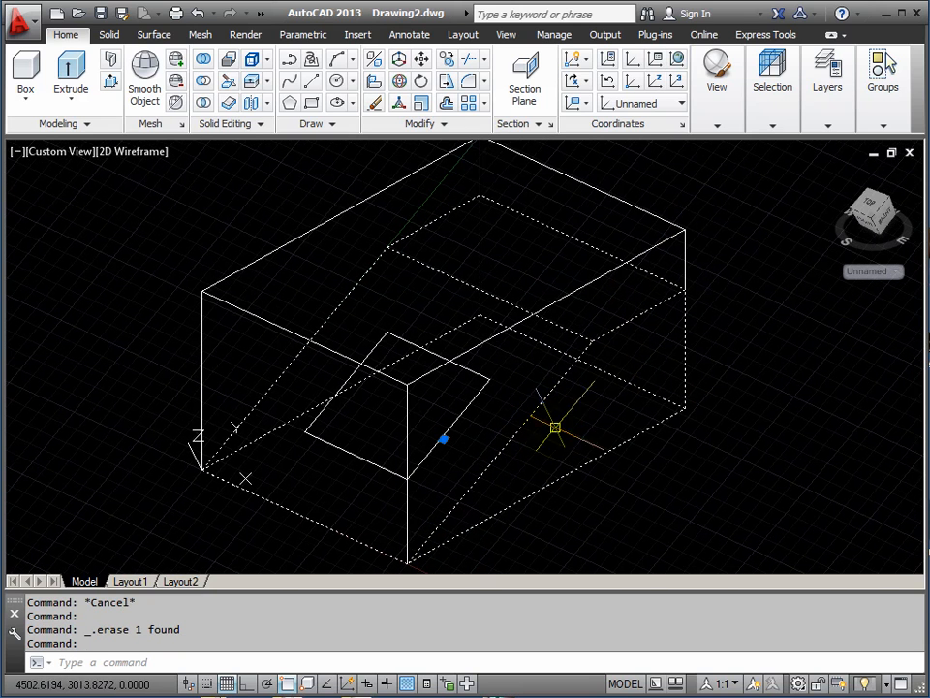
pyautogui.moveTo(573, 328); pyautogui.dragTo(572, 311, button='middle')
pyautogui.scroll(-4, 594, 360)
pyautogui.scroll(3, 596, 368)
pyautogui.scroll(2, 589, 366)
pyautogui.moveTo(585, 364); pyautogui.dragTo(557, 364, button='middle')
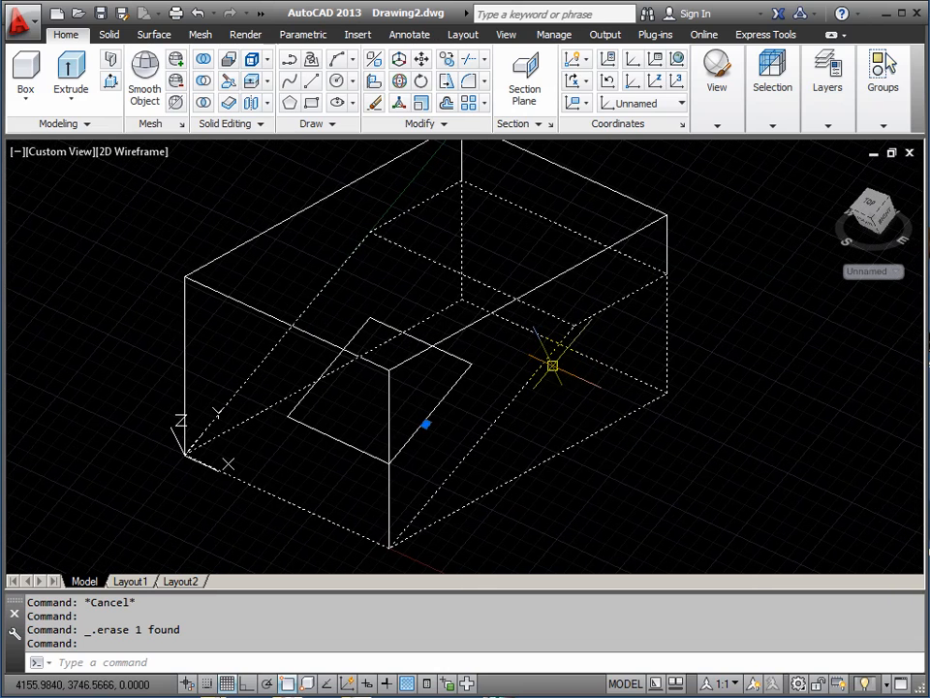
pyautogui.press('Escape')
pyautogui.press('Escape')
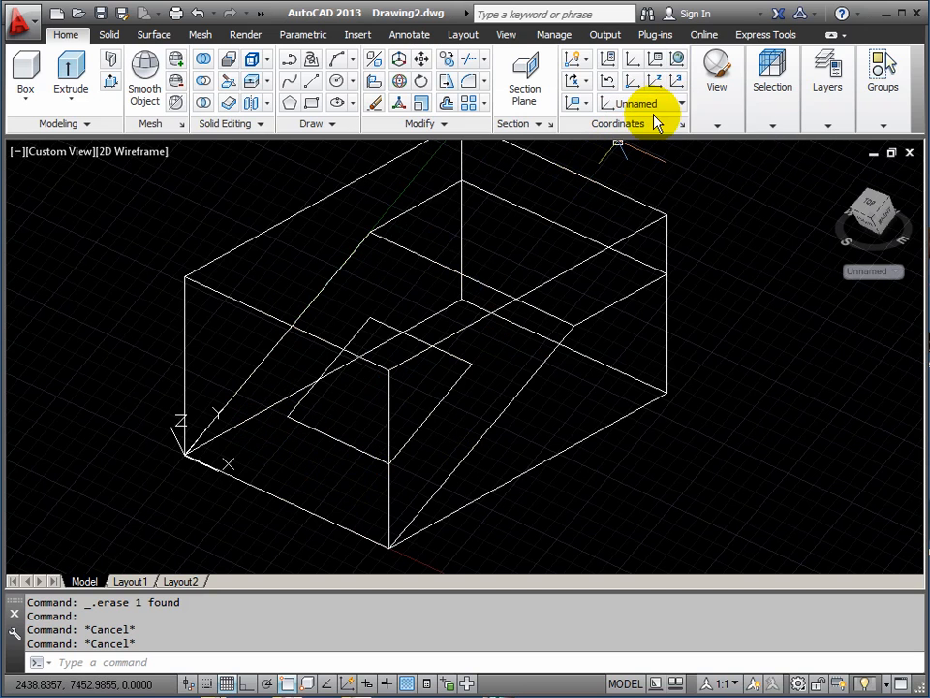
# Examine the named coordinate systems in the UCS manager and leave it without changes.
pyautogui.click(683, 126)
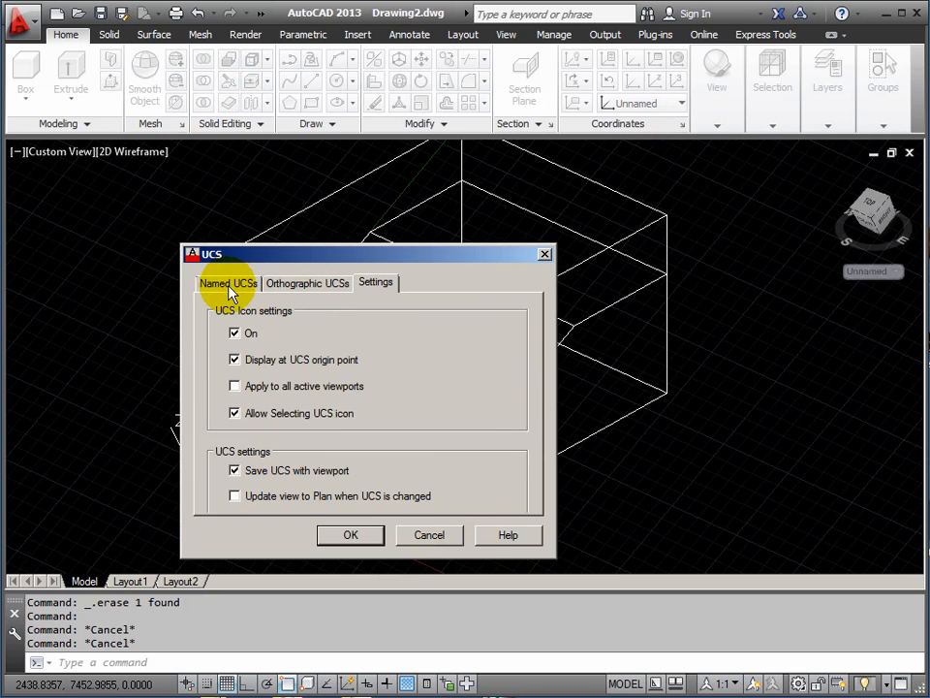
pyautogui.moveTo(344, 262); pyautogui.dragTo(326, 212)
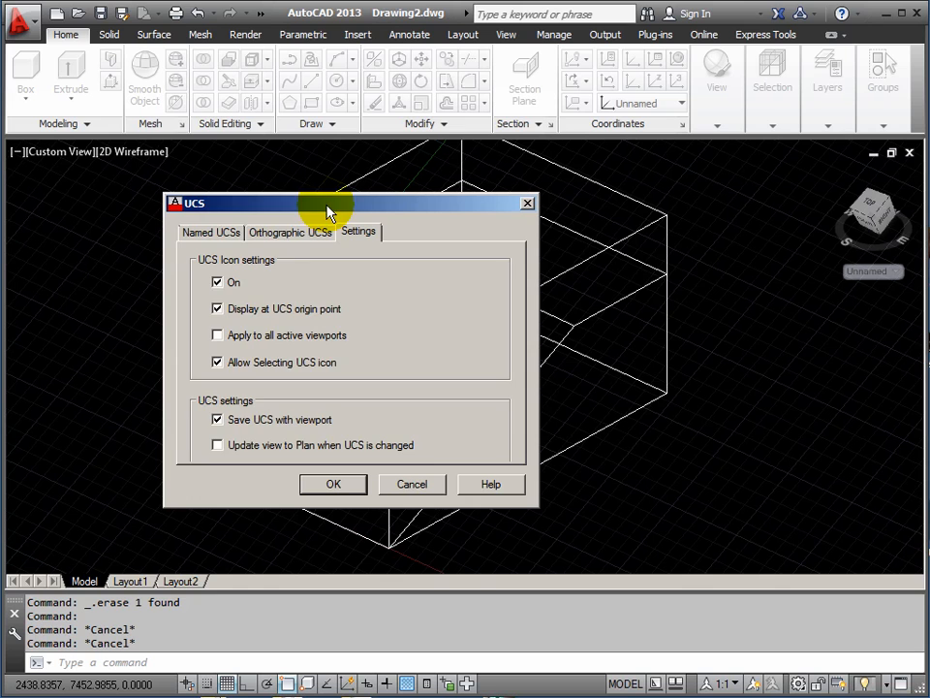
pyautogui.click(215, 234)
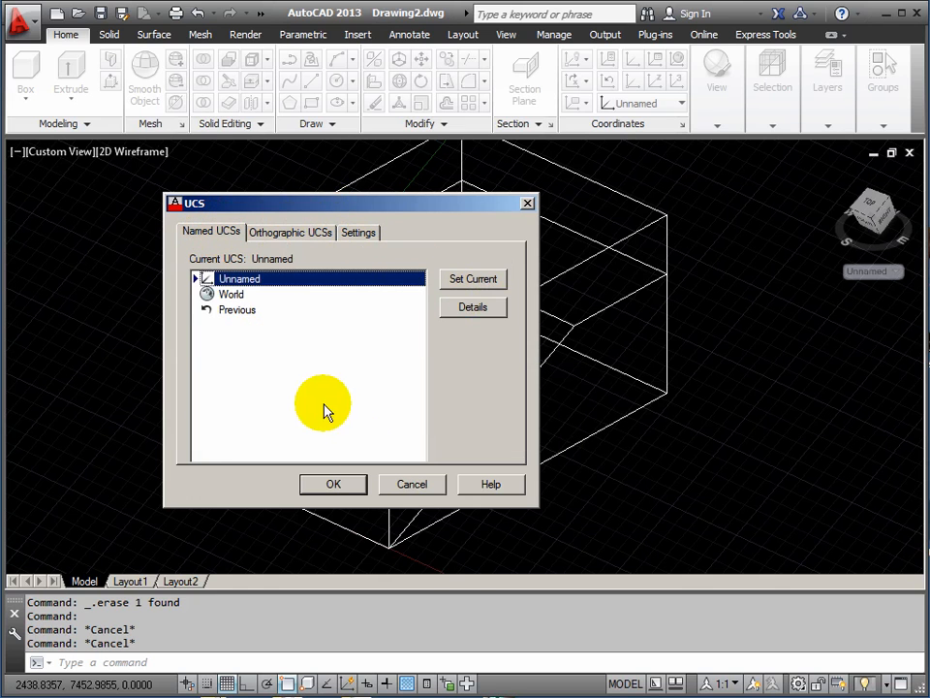
pyautogui.click(415, 485)
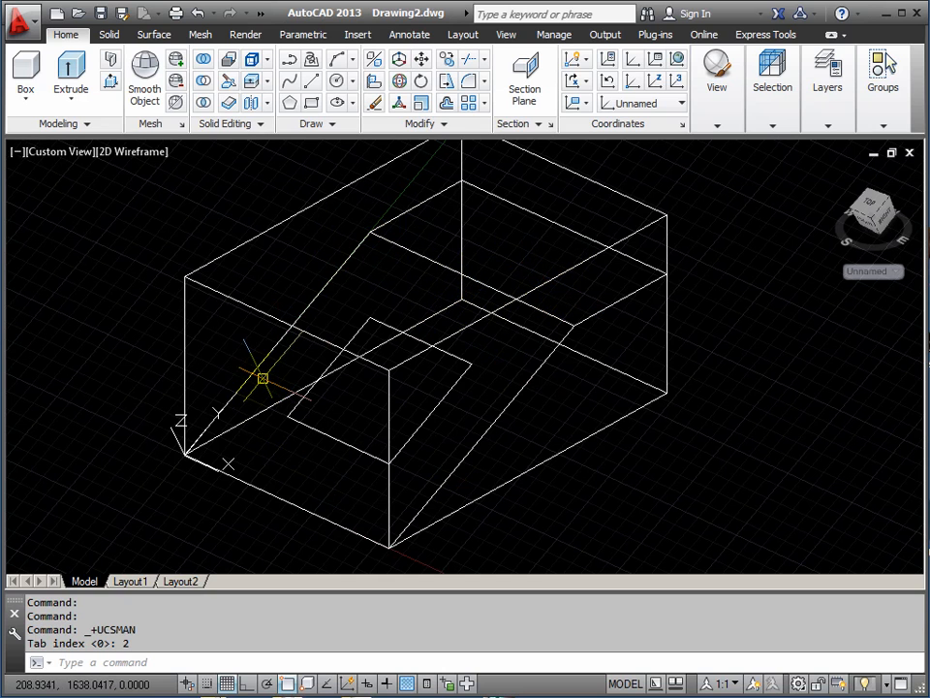
# Save the current UCS on the sloped face under the name SLOPE.
pyautogui.write('Ucs')
pyautogui.press('Return')
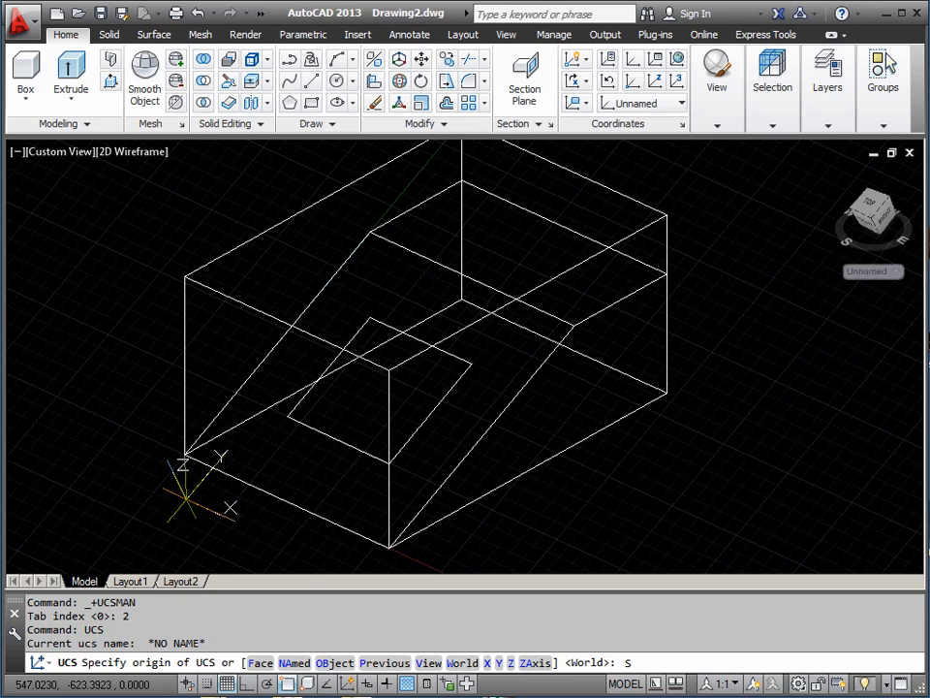
pyautogui.press('Return')
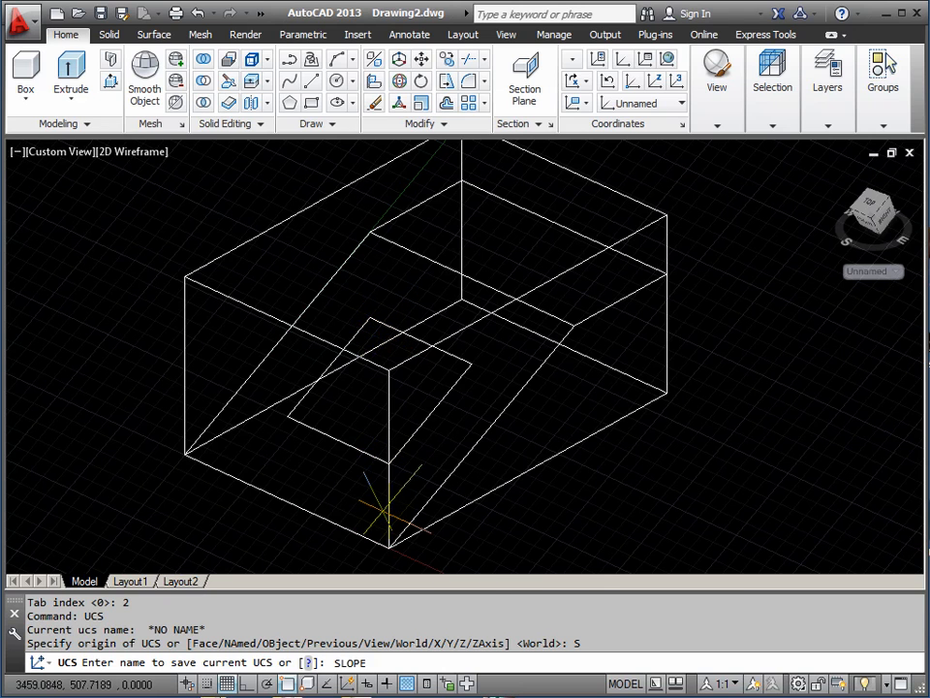
pyautogui.press('Return')
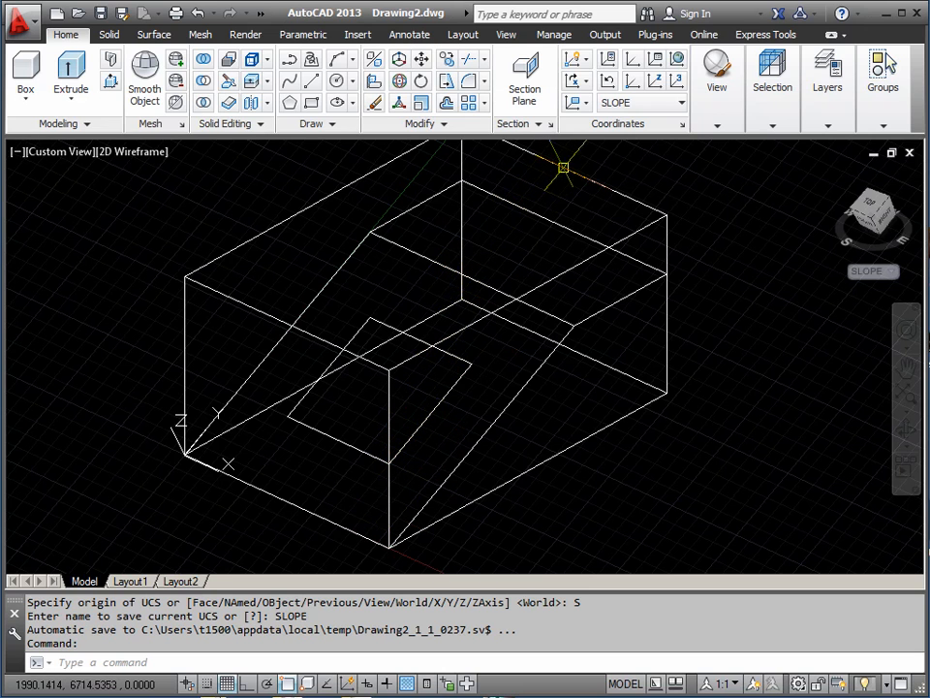
# Make the World UCS current and switch back to the saved SLOPE UCS.
pyautogui.click(680, 104)
pyautogui.click(647, 124)
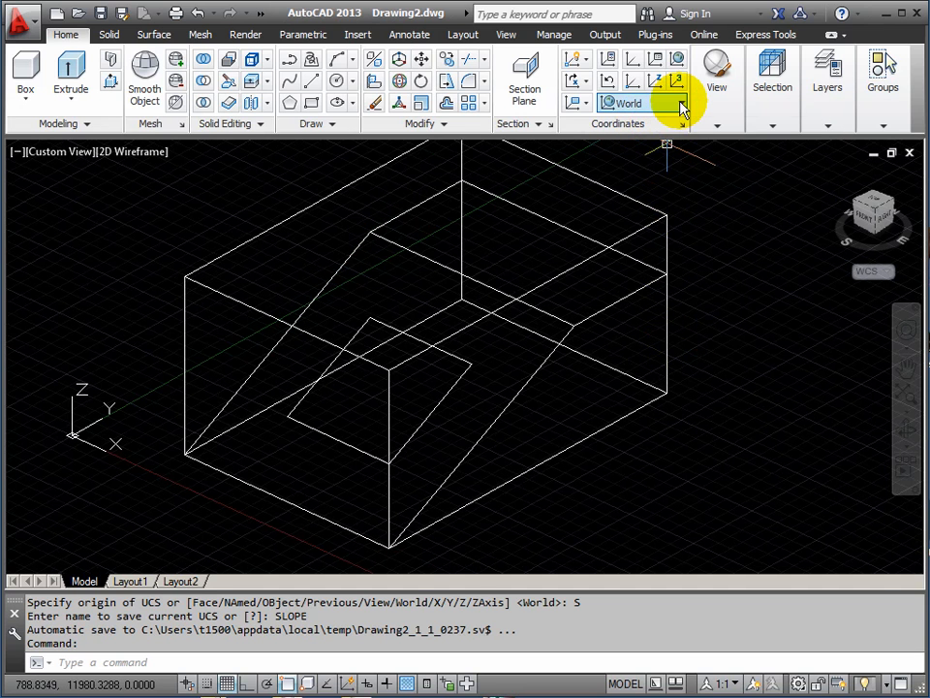
pyautogui.click(681, 107)
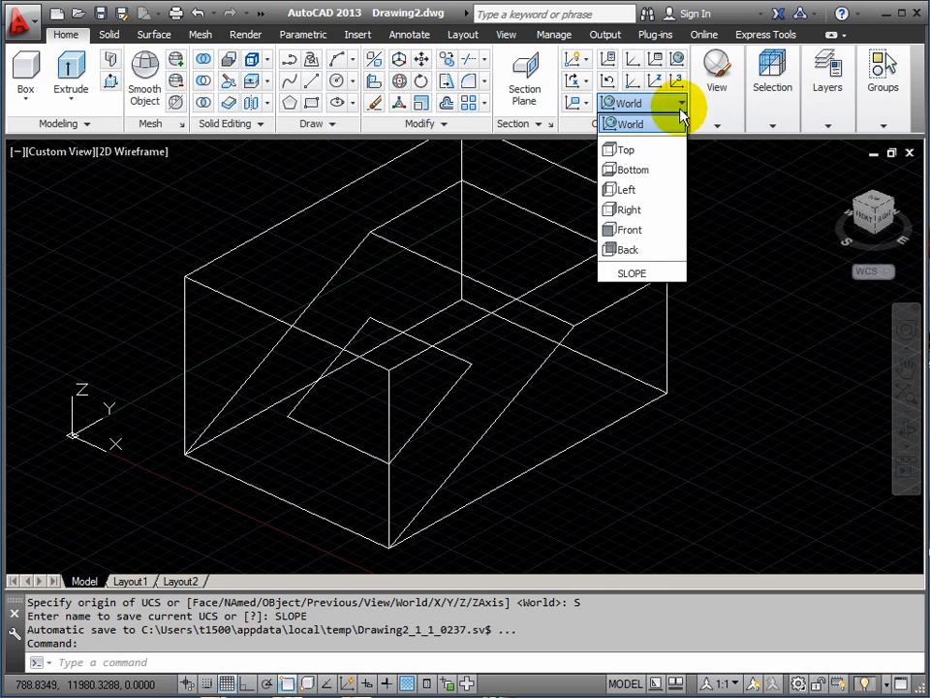
pyautogui.click(648, 275)
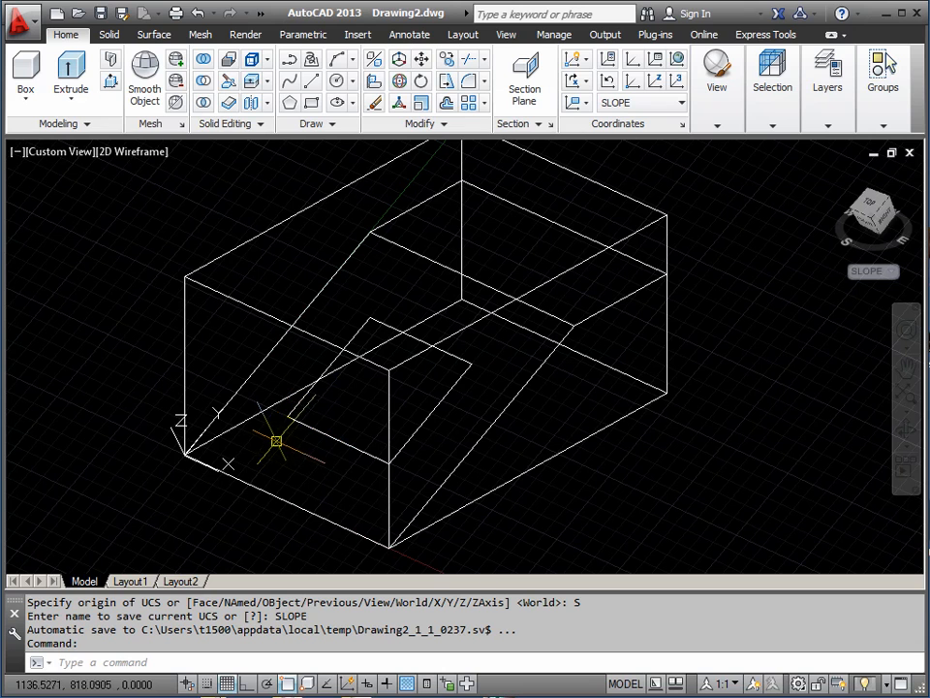
# Set the current UCS to Front and show the model in plan view of that UCS.
pyautogui.click(680, 104)
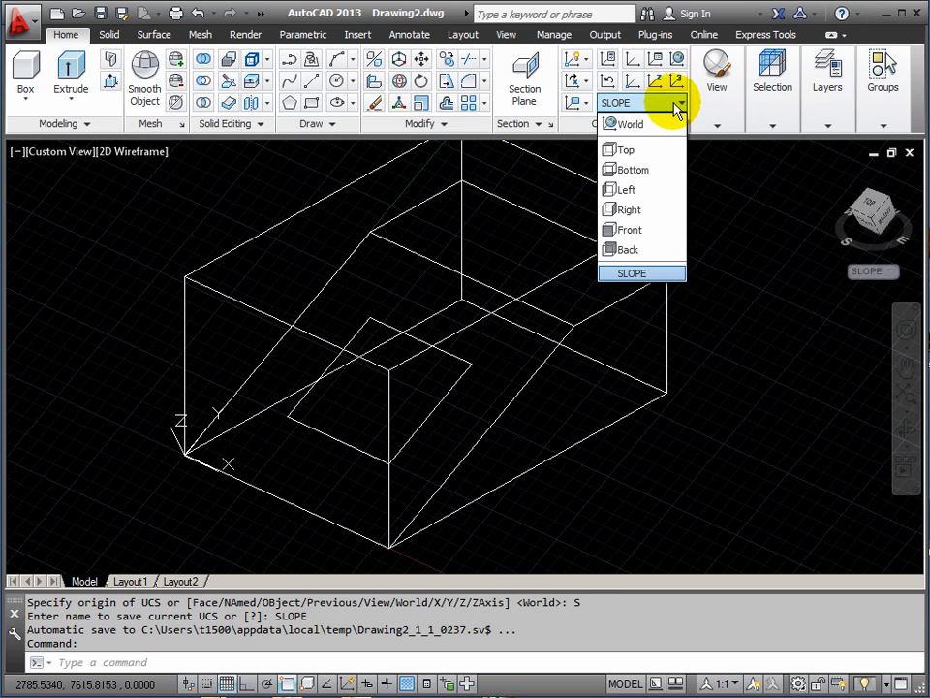
pyautogui.click(630, 229)
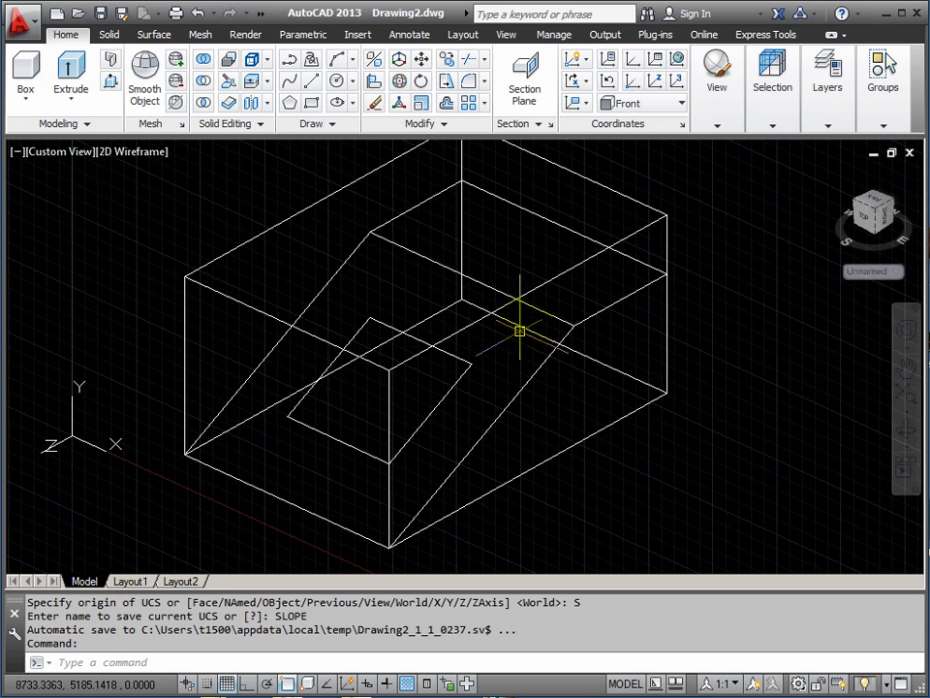
pyautogui.moveTo(602, 236); pyautogui.dragTo(598, 255, button='middle')
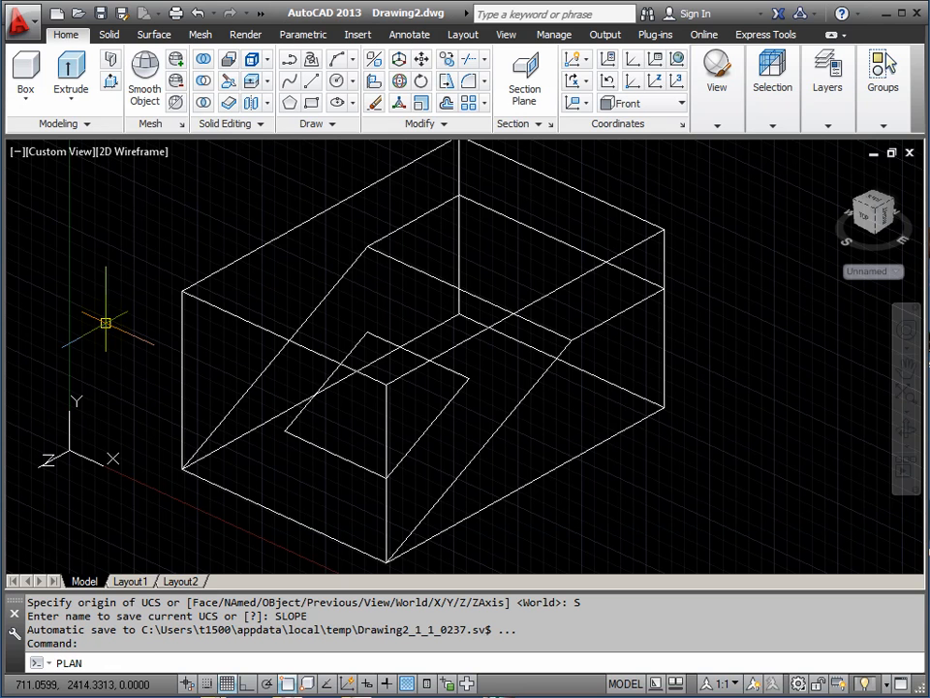
pyautogui.press('Return')
pyautogui.press('Return')
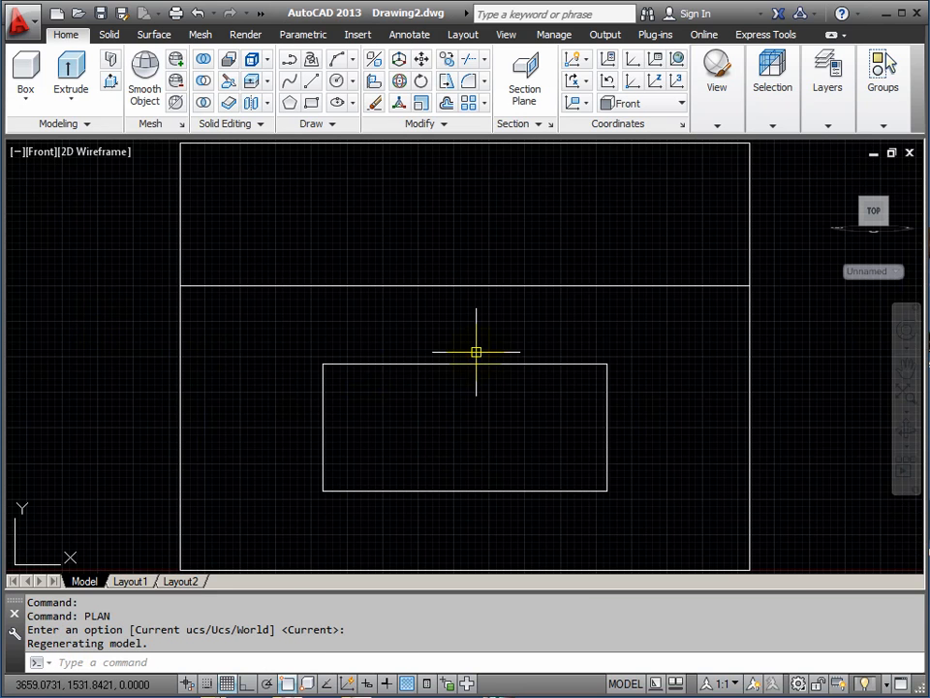
pyautogui.scroll(-1, 475, 351)
pyautogui.moveTo(474, 352); pyautogui.dragTo(438, 363, button='middle')
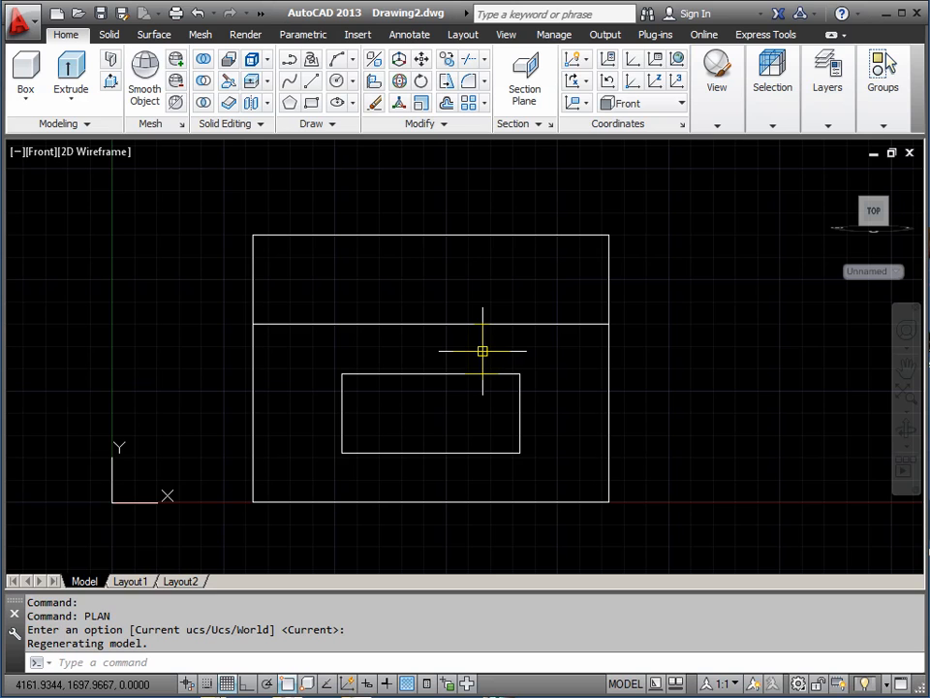
# Draw a closed triangular polyline from the box's lower-right corner to its upper-right corner and a nearest point on the top edge.
pyautogui.write('PL')
pyautogui.press('Return')
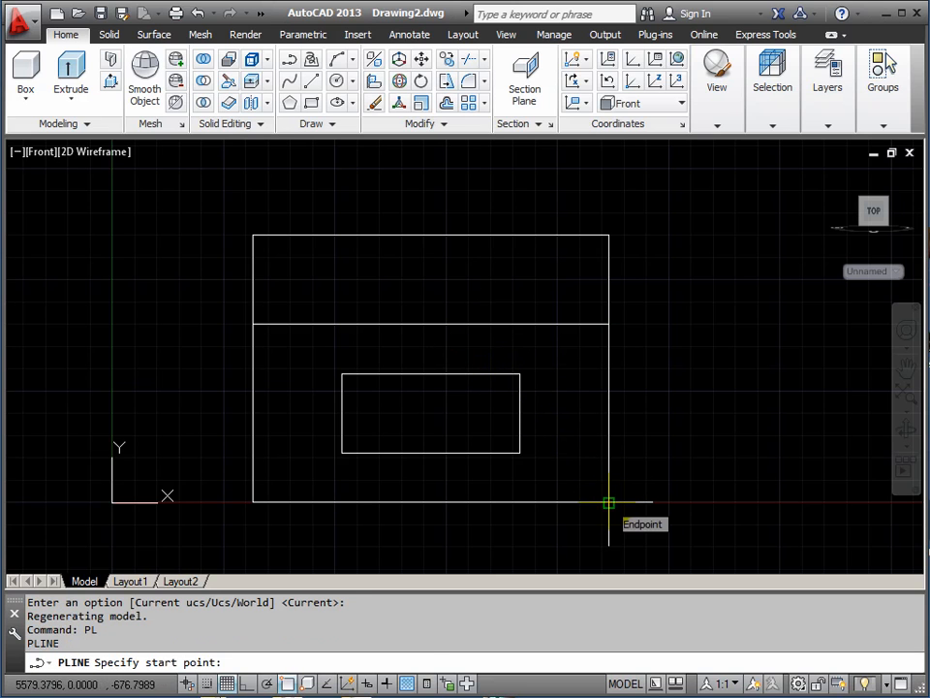
pyautogui.click(608, 503)
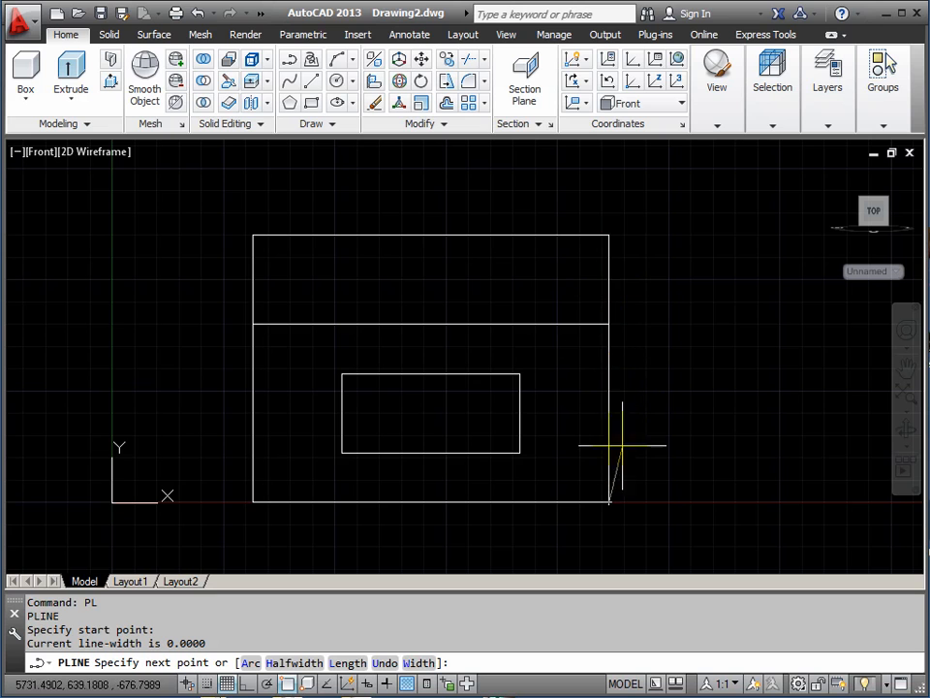
pyautogui.click(608, 234)
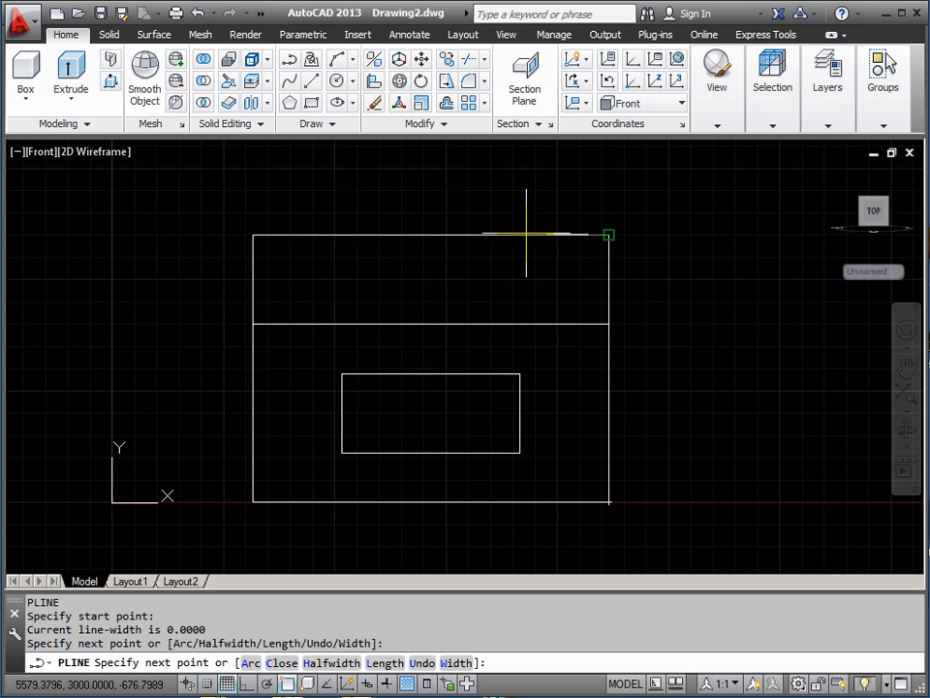
pyautogui.keyDown('shift'); pyautogui.rightClick(511, 292); pyautogui.keyUp('shift')
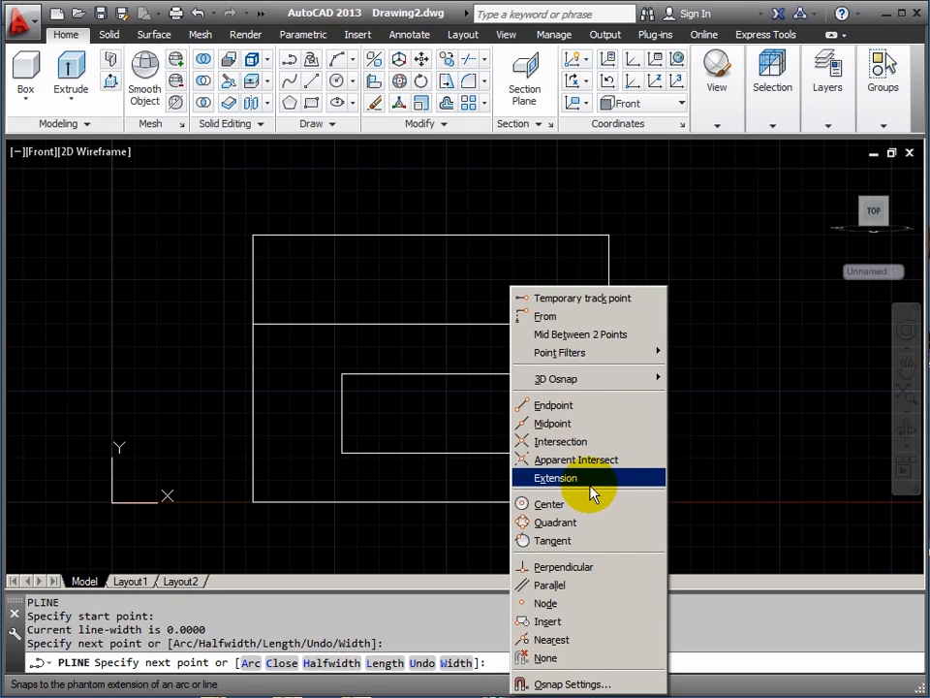
pyautogui.click(552, 641)
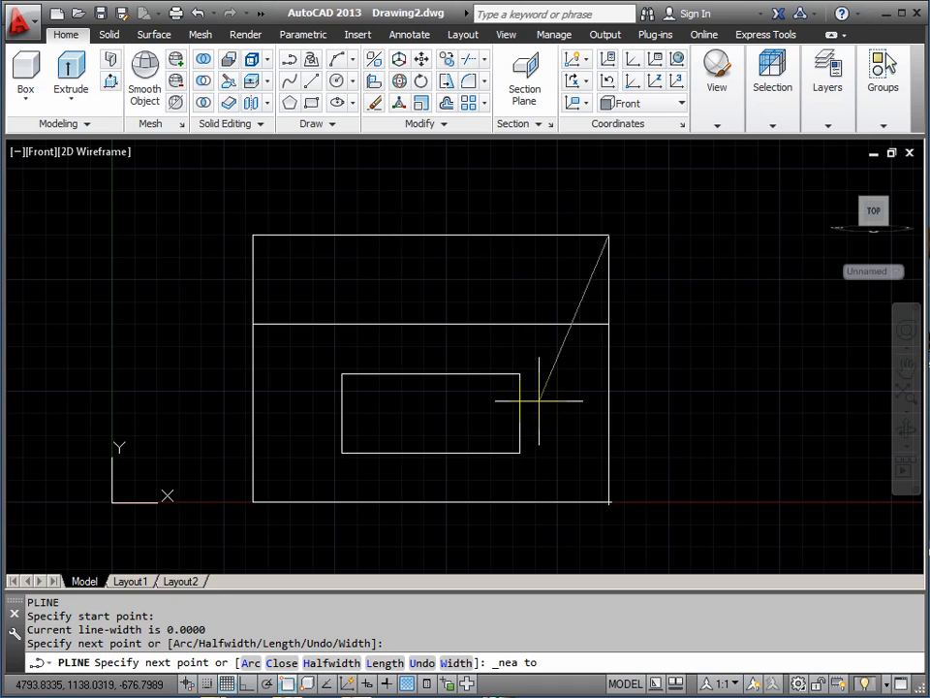
pyautogui.click(523, 234)
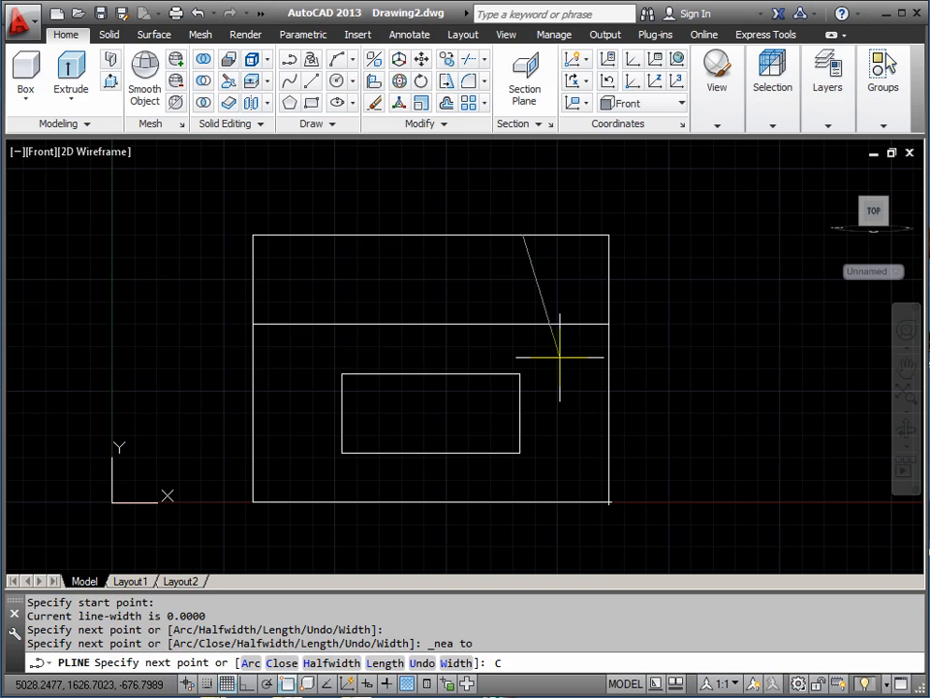
pyautogui.press('Return')
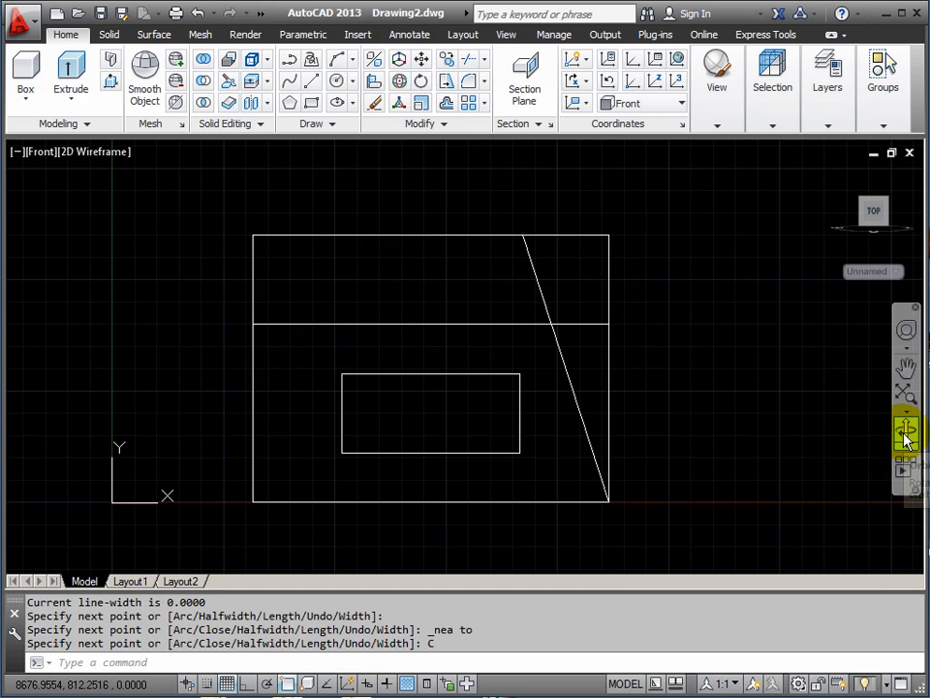
# Mirror the triangle about a vertical line through the midpoint of the inner rectangle's upper edge with Ortho on, keeping the original.
pyautogui.write('MI')
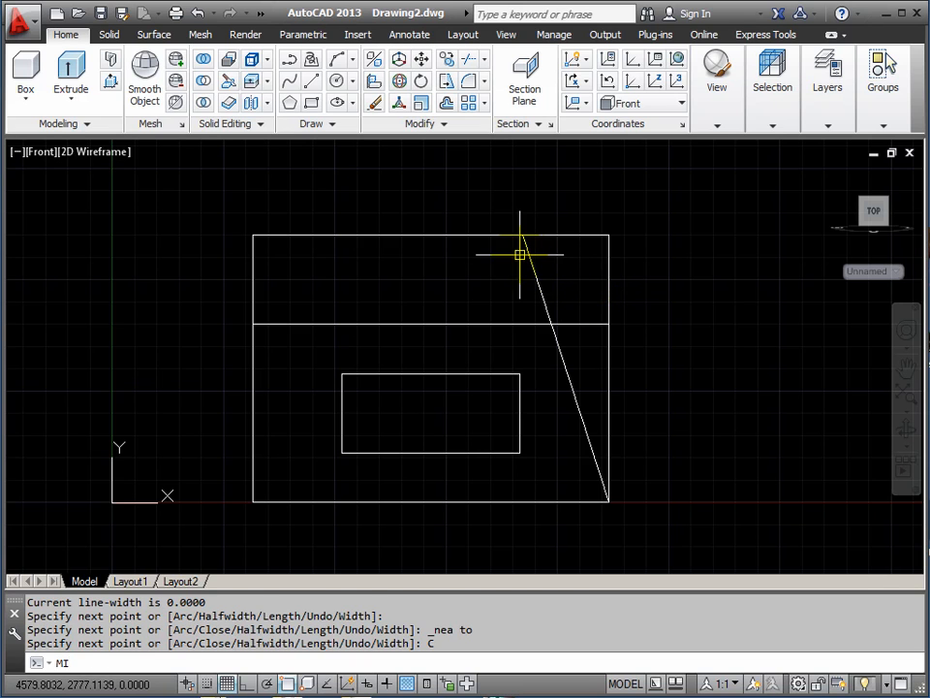
pyautogui.press('Return')
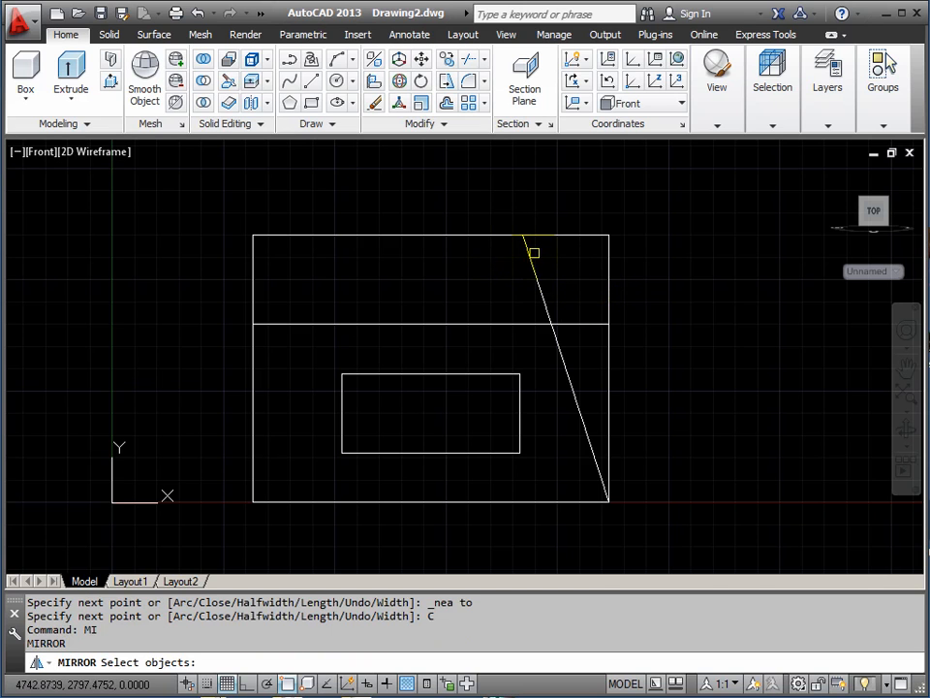
pyautogui.click(528, 261)
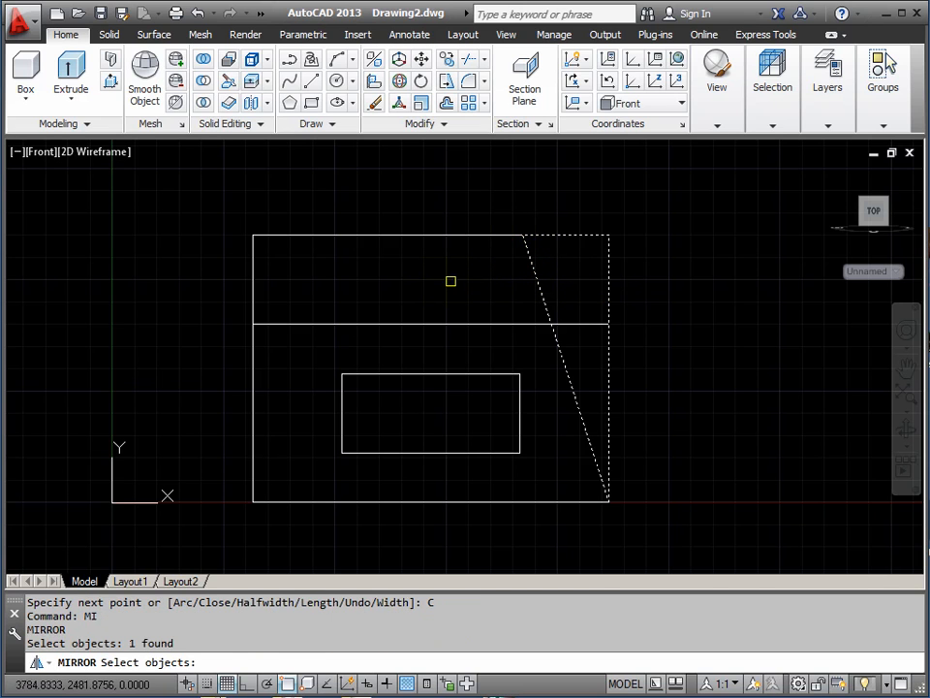
pyautogui.press('Return')
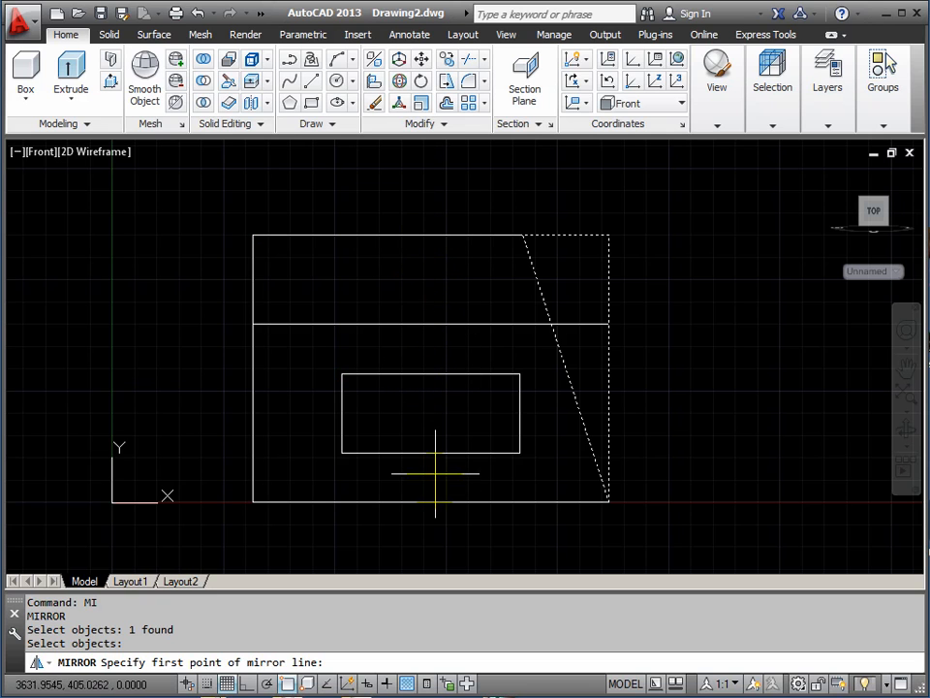
pyautogui.keyDown('shift'); pyautogui.rightClick(409, 278); pyautogui.keyUp('shift')
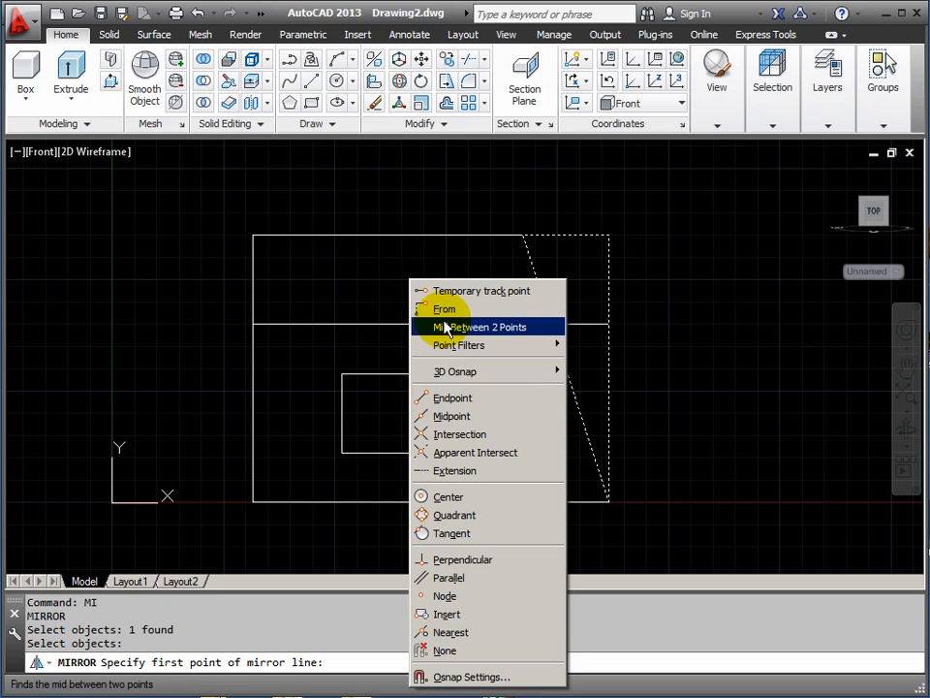
pyautogui.click(449, 416)
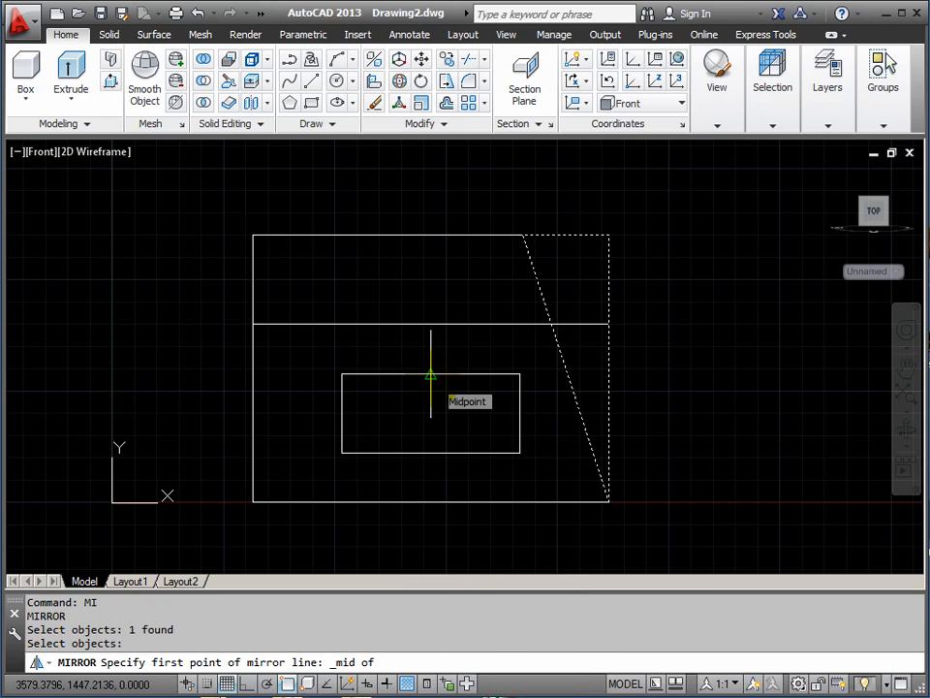
pyautogui.click(431, 375)
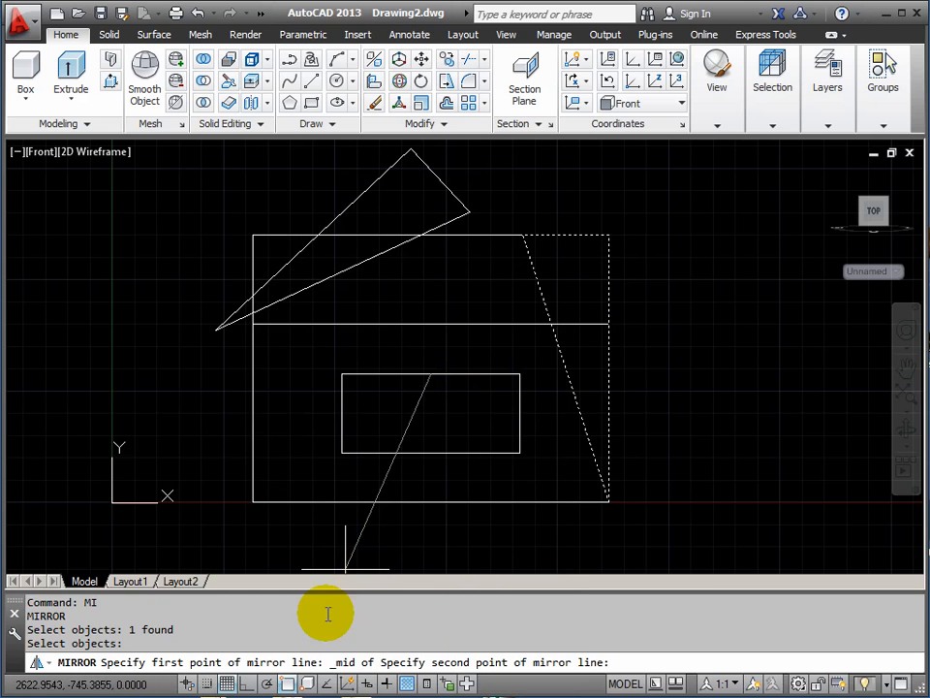
pyautogui.click(246, 685)
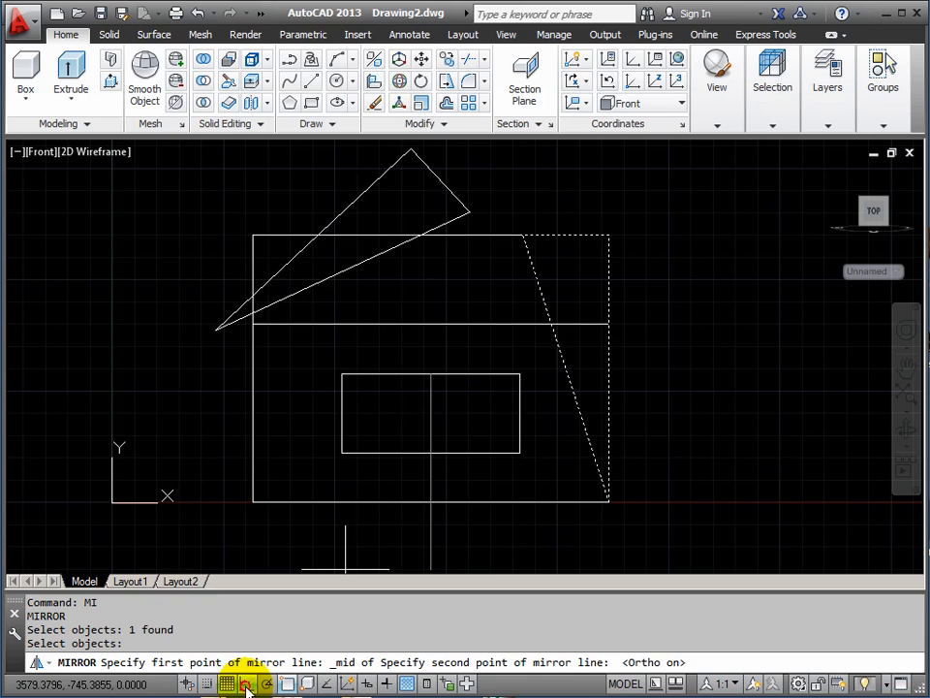
pyautogui.click(432, 178)
pyautogui.press('Return')
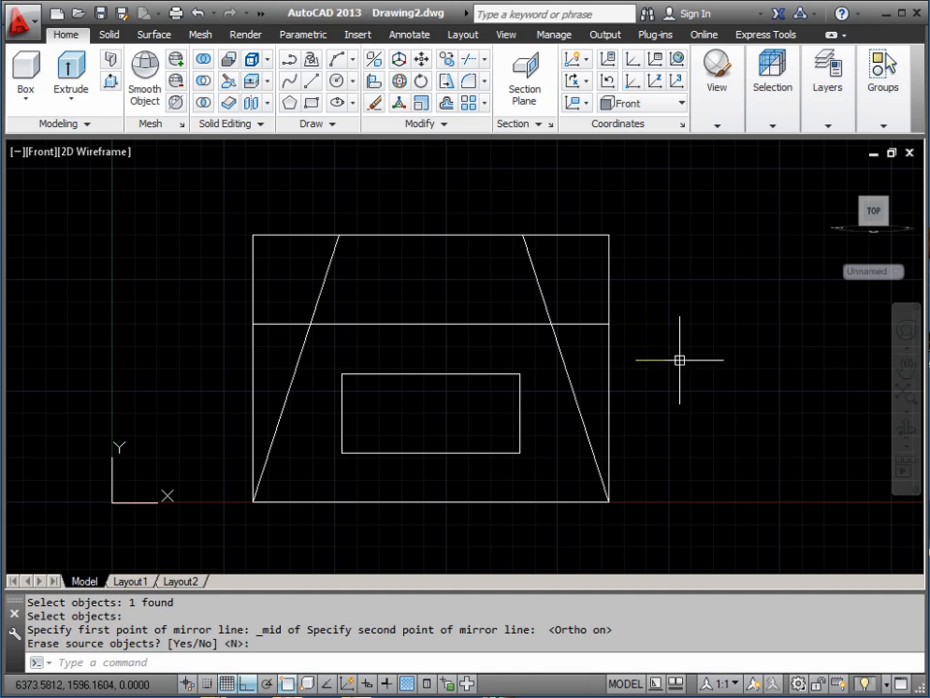
# Extrude both triangles from the front face to the box's rear top corner, a depth of 6000.
pyautogui.click(906, 432)
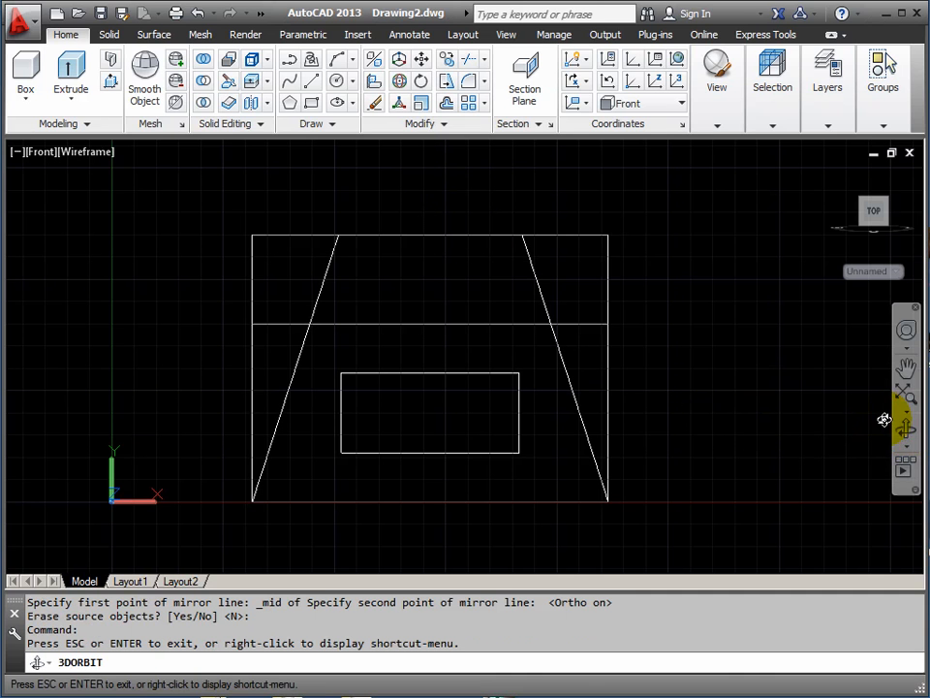
pyautogui.moveTo(520, 347); pyautogui.dragTo(405, 374)
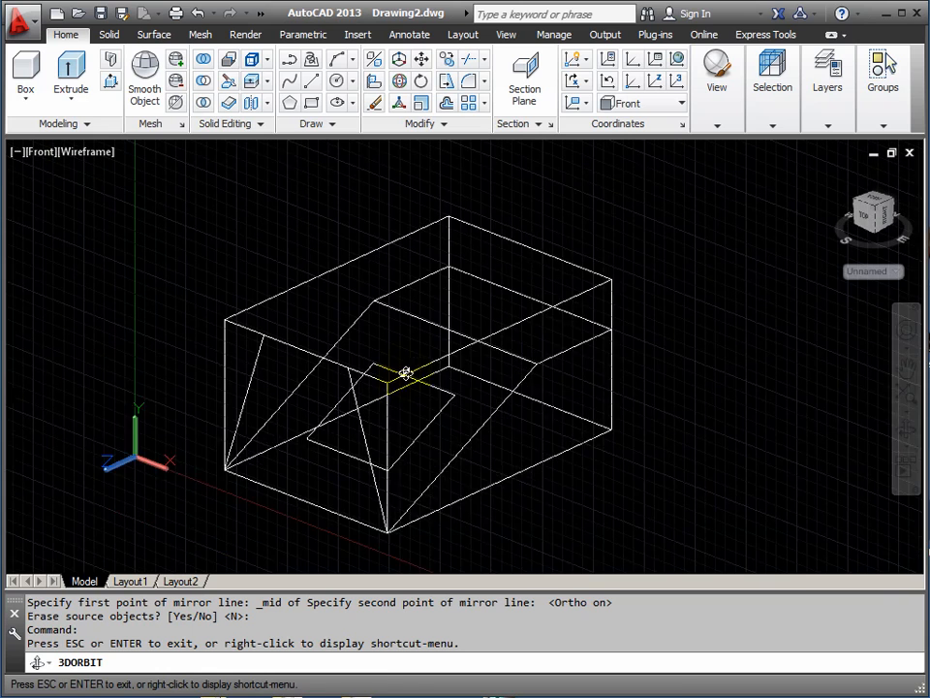
pyautogui.rightClick(416, 332)
pyautogui.click(449, 341)
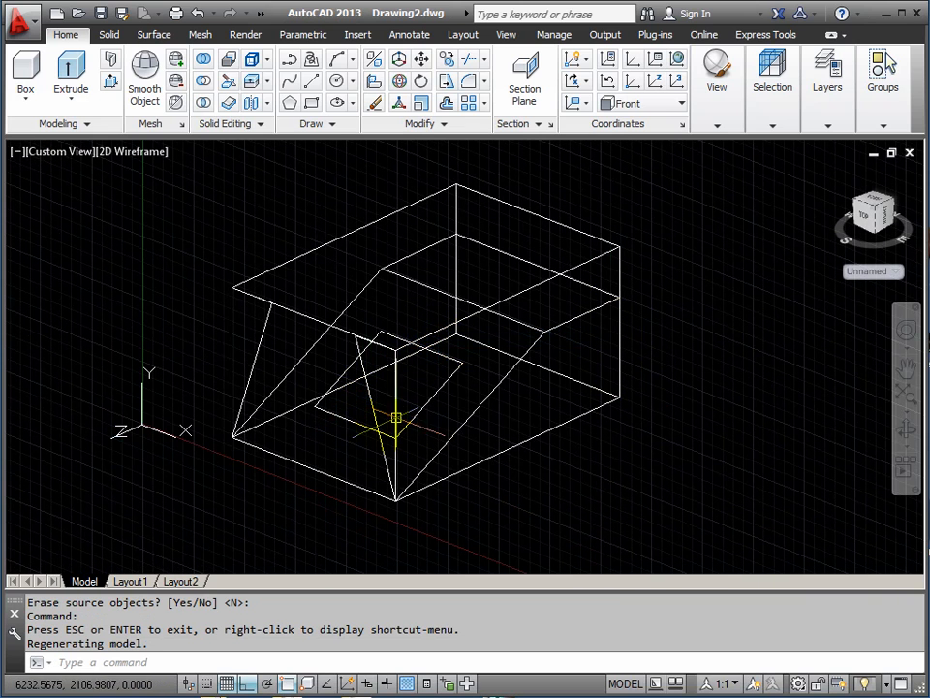
pyautogui.write('E')
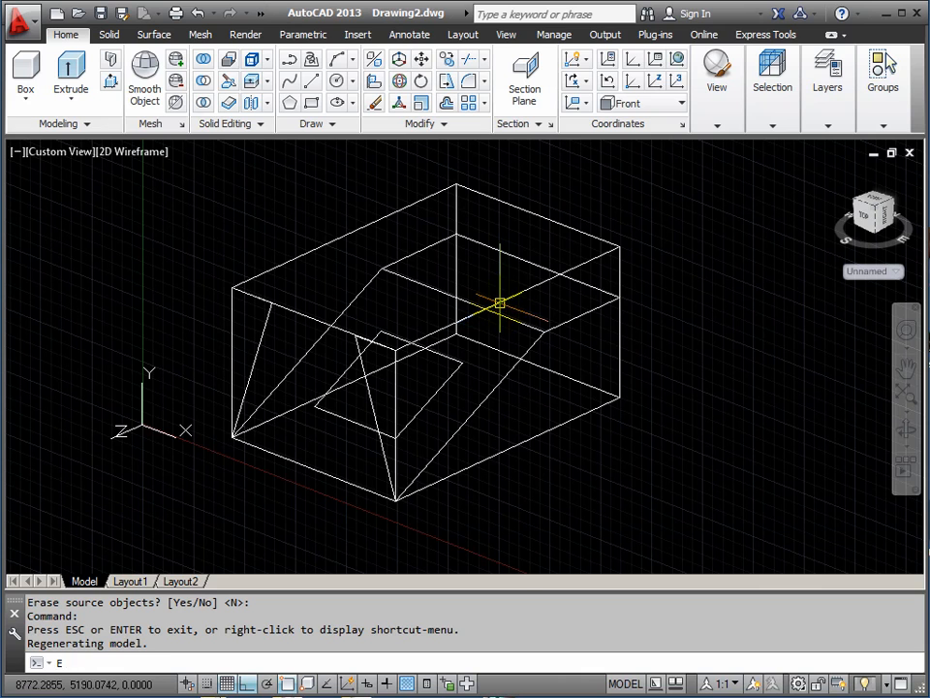
pyautogui.write('XT')
pyautogui.press('Return')
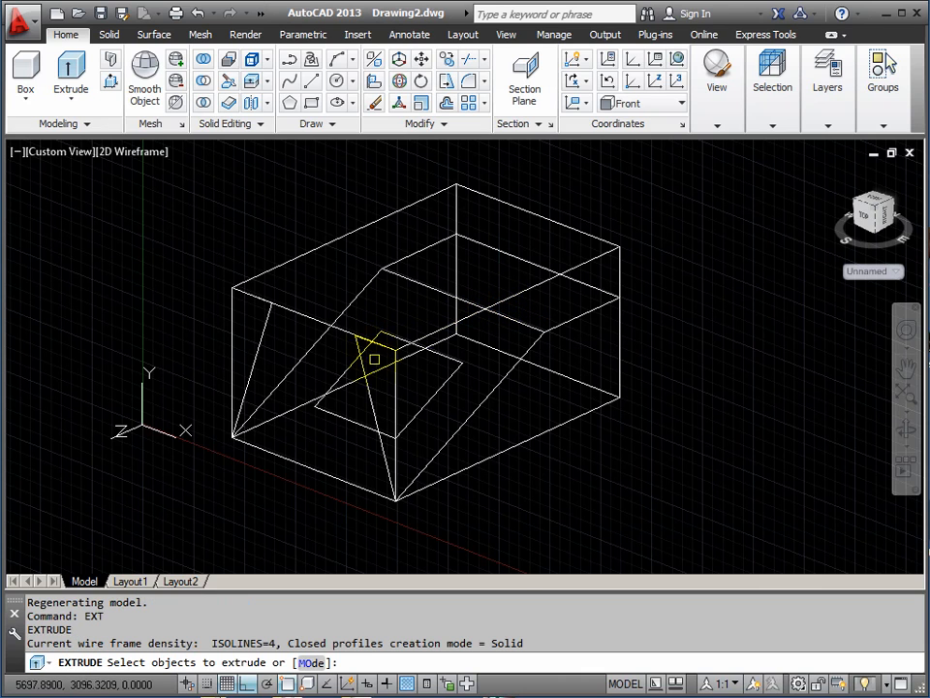
pyautogui.click(368, 391)
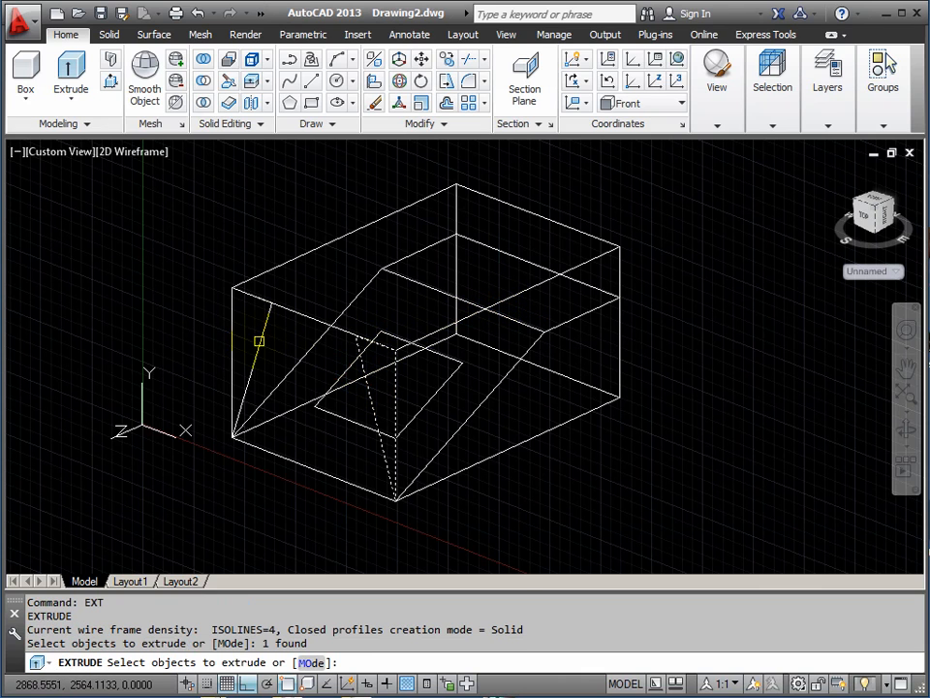
pyautogui.click(259, 341)
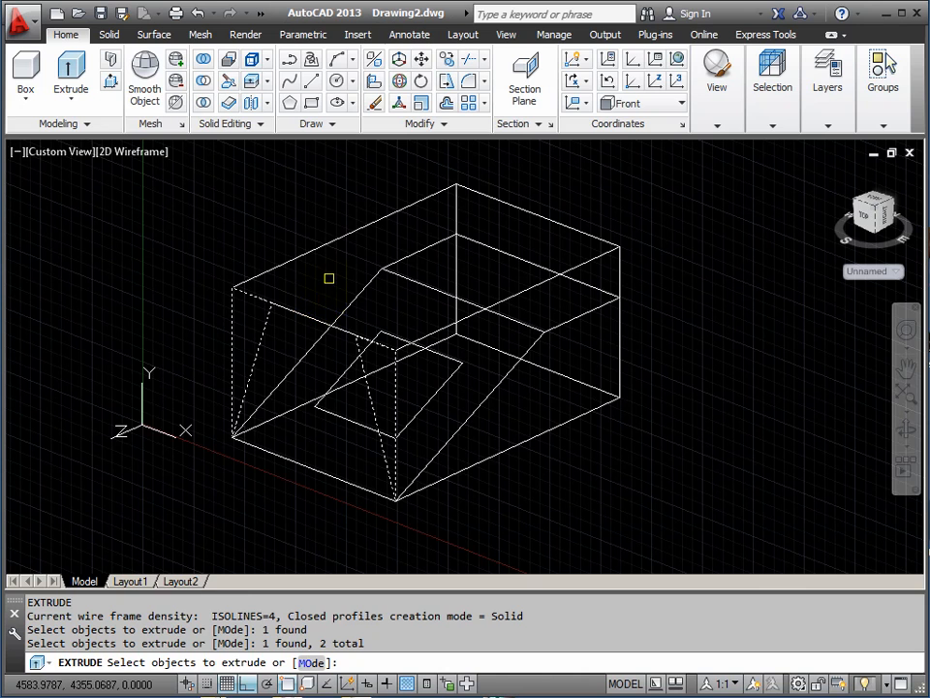
pyautogui.press('Return')
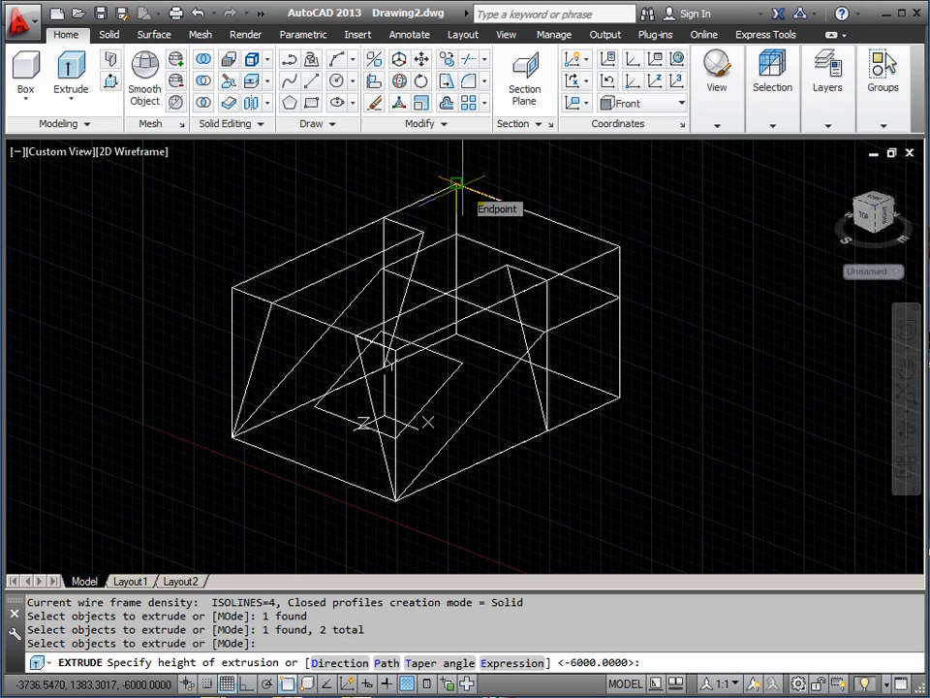
pyautogui.click(455, 183)
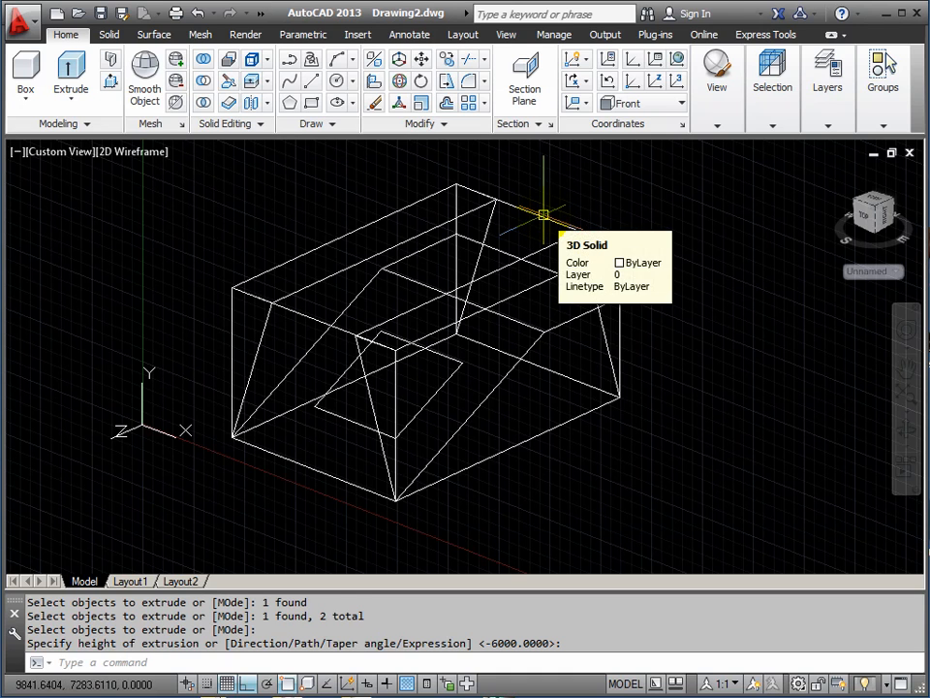
# Erase the box solid, keeping the wedge and the two side extrusions.
pyautogui.click(543, 214)
pyautogui.press('Delete')
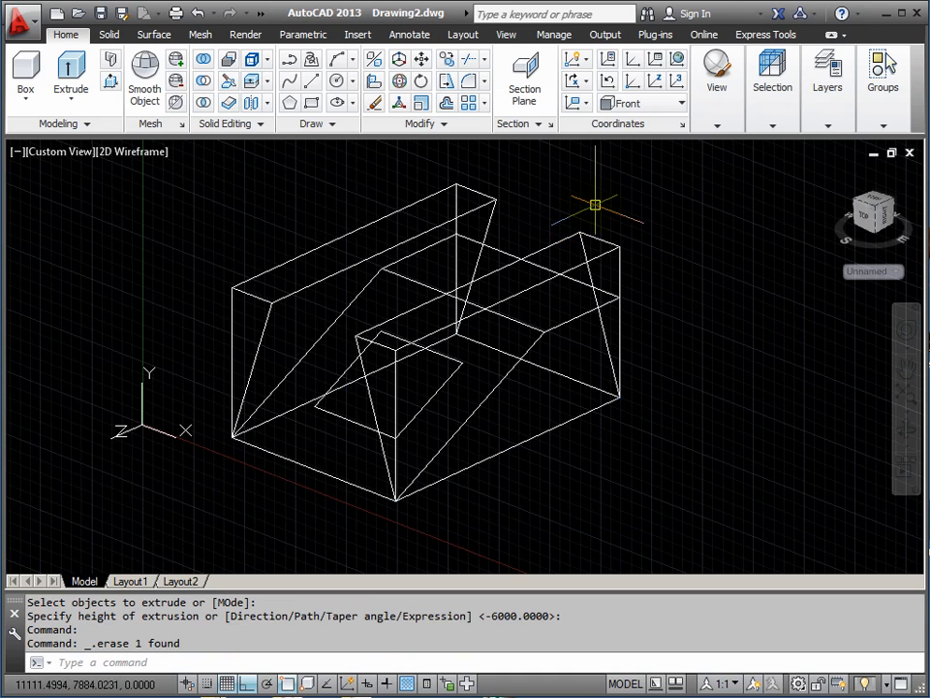
# Check the wedge and both side extrusions in the Shaded with edges visual style, and return to 2D Wireframe.
pyautogui.click(139, 155)
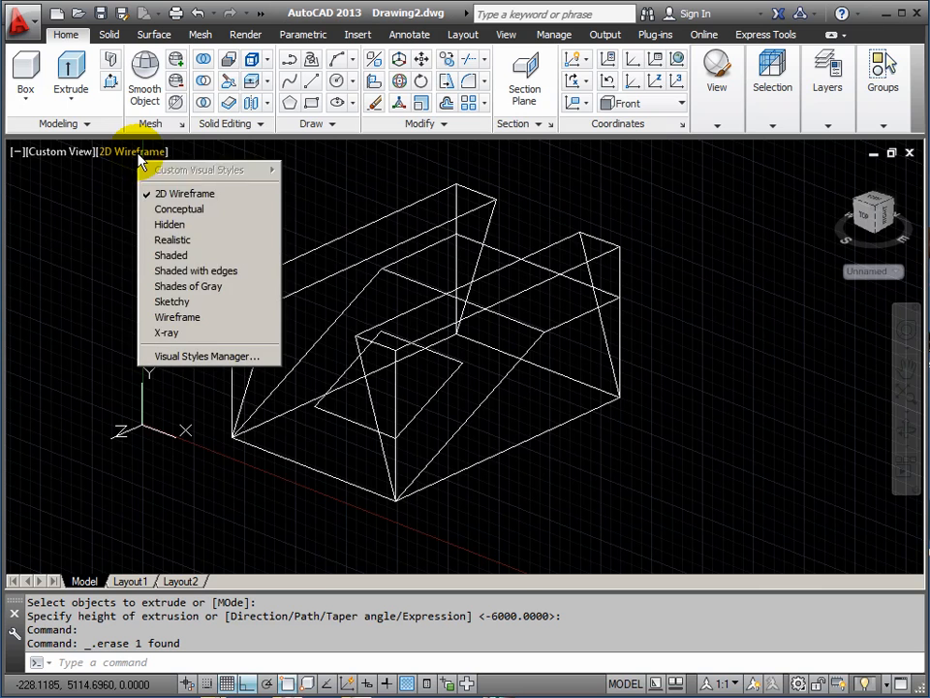
pyautogui.click(173, 272)
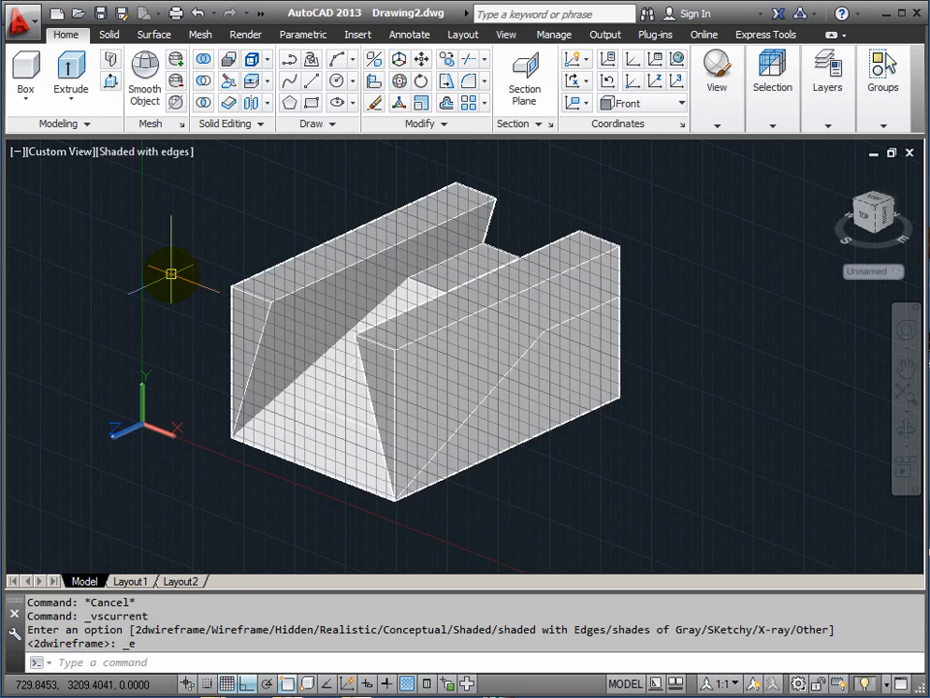
pyautogui.click(152, 156)
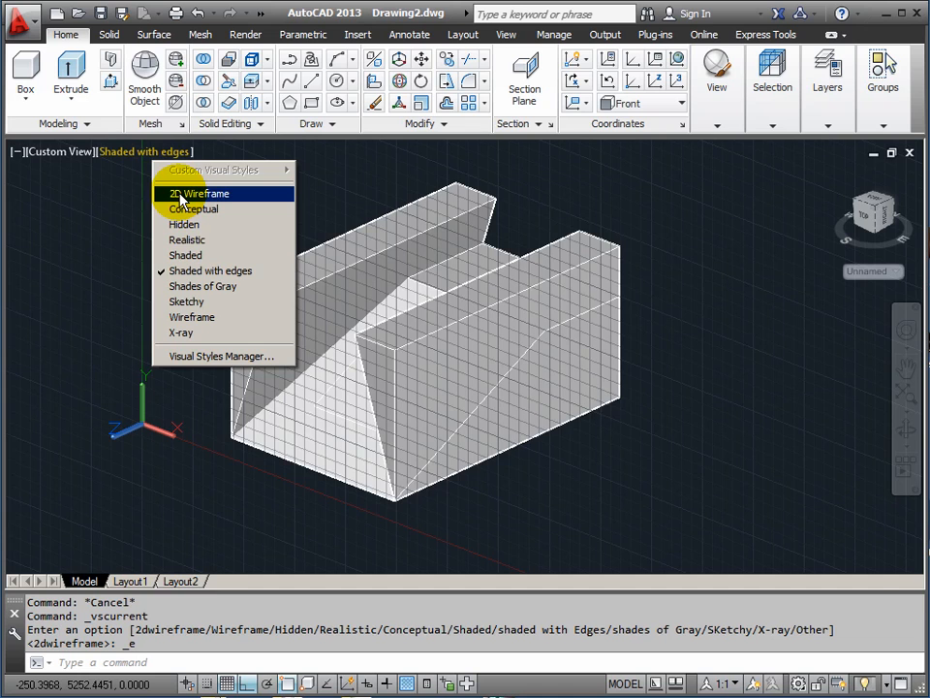
pyautogui.click(180, 195)
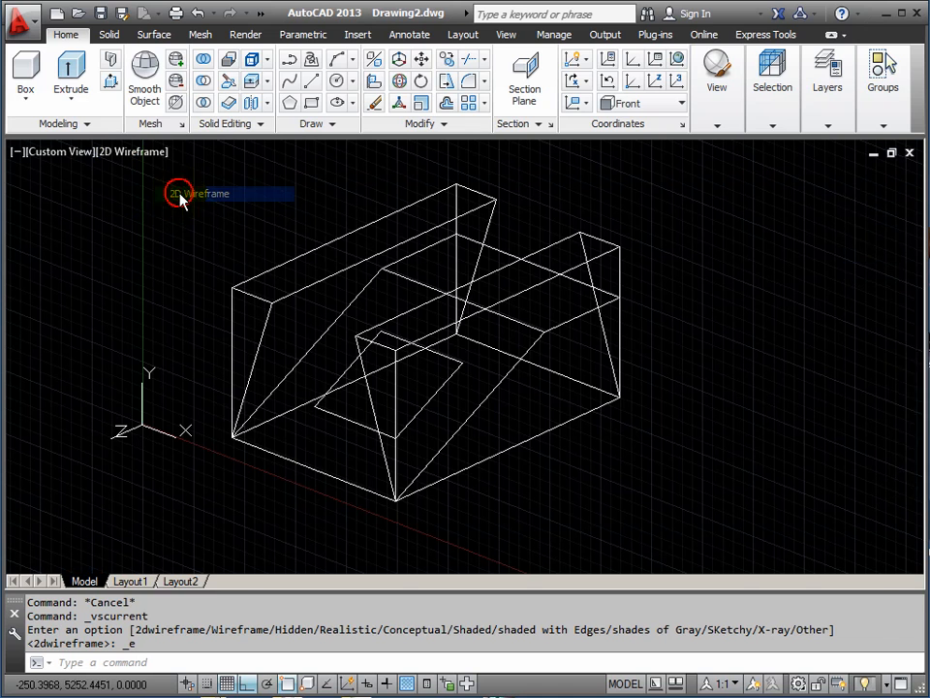
# Subtract the two triangular side extrusions from the wedge solid.
pyautogui.click(201, 85)
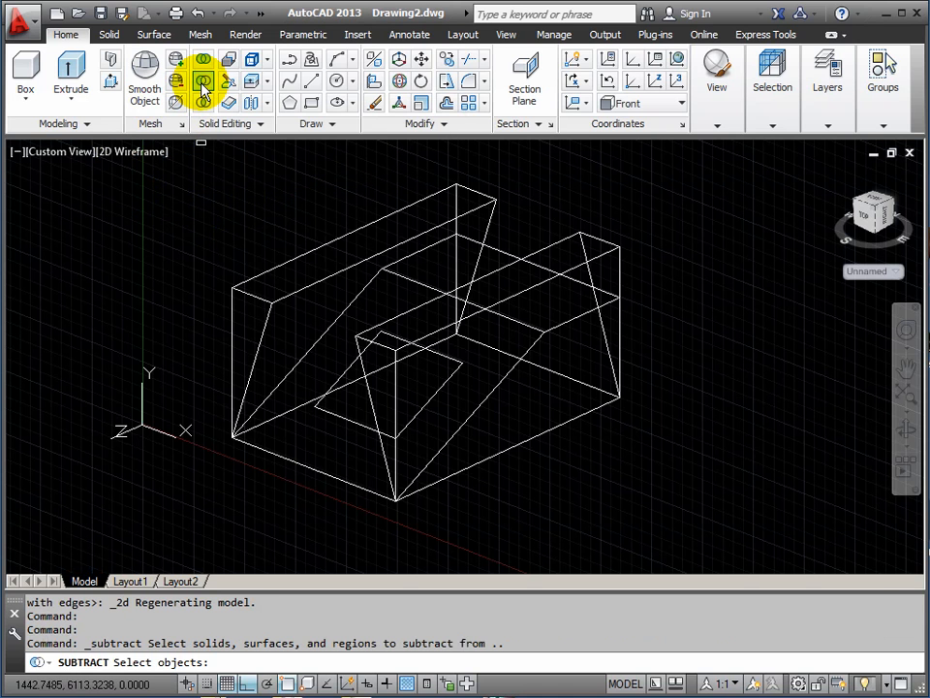
pyautogui.click(498, 252)
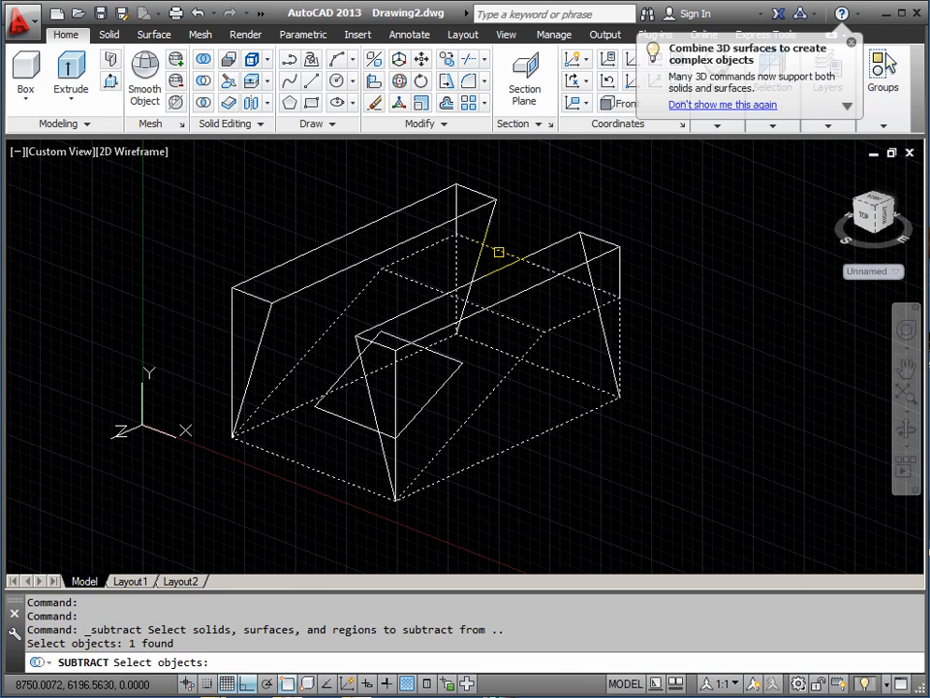
pyautogui.press('Return')
pyautogui.click(482, 206)
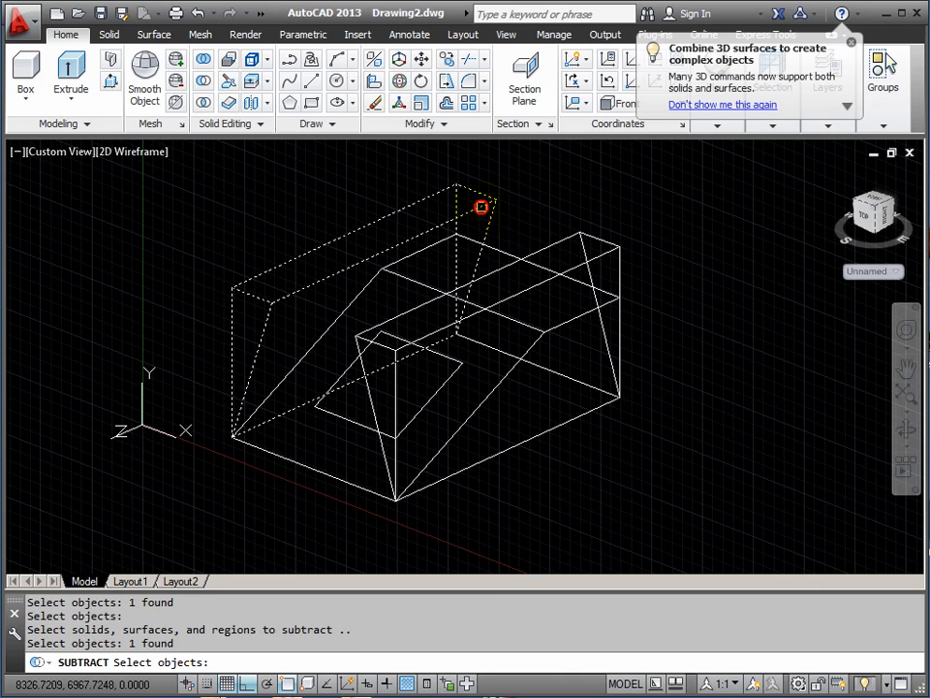
pyautogui.click(520, 233)
pyautogui.press('Return')
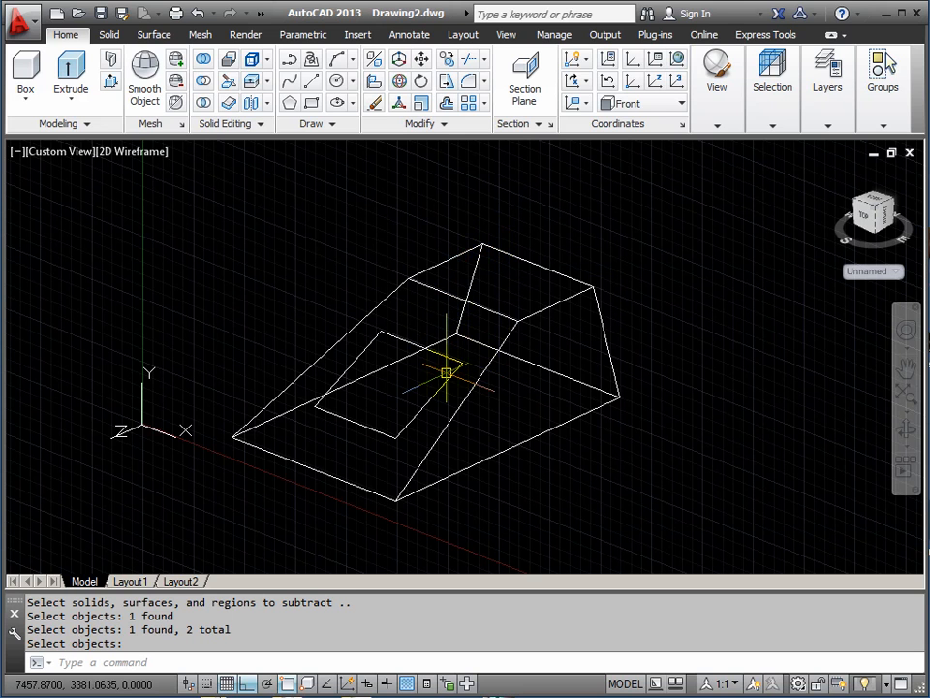
# Shell the tapered wedge solid with an offset distance of 150, removing no faces.
pyautogui.scroll(2, 446, 363)
pyautogui.scroll(-2, 475, 329)
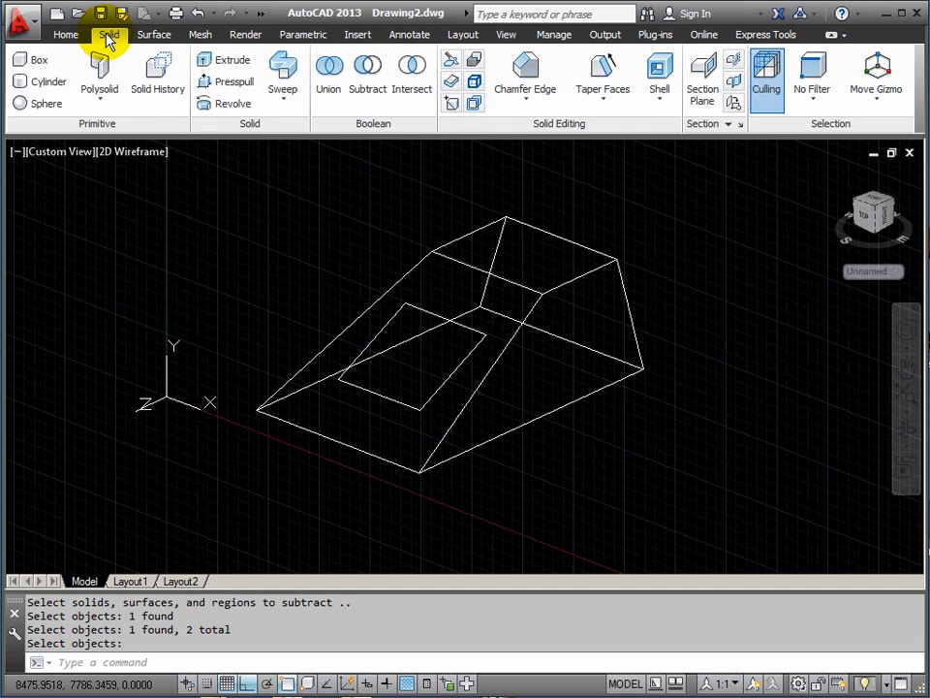
pyautogui.click(660, 92)
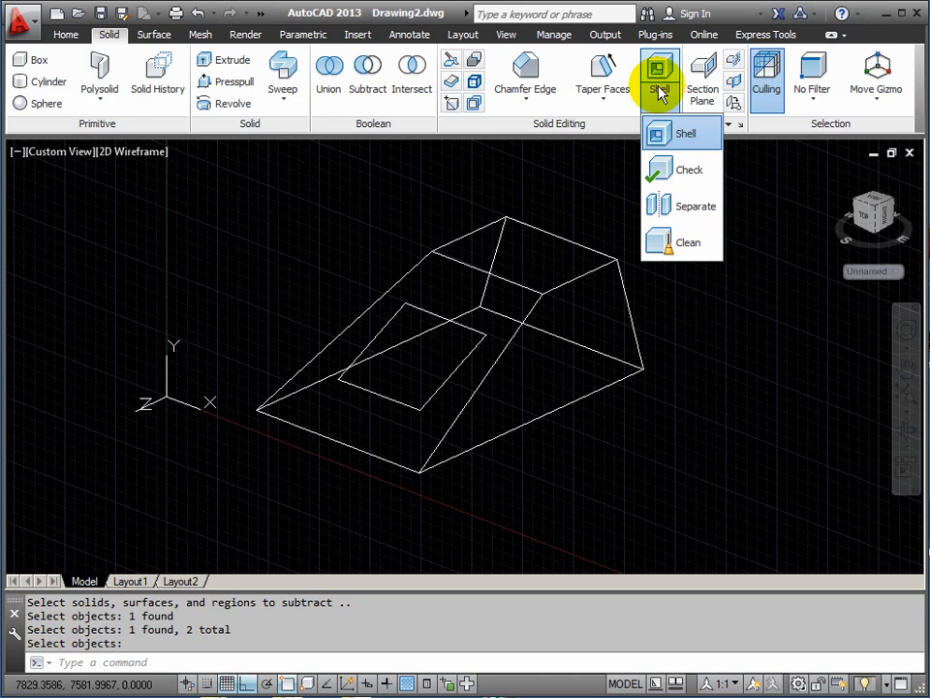
pyautogui.click(687, 138)
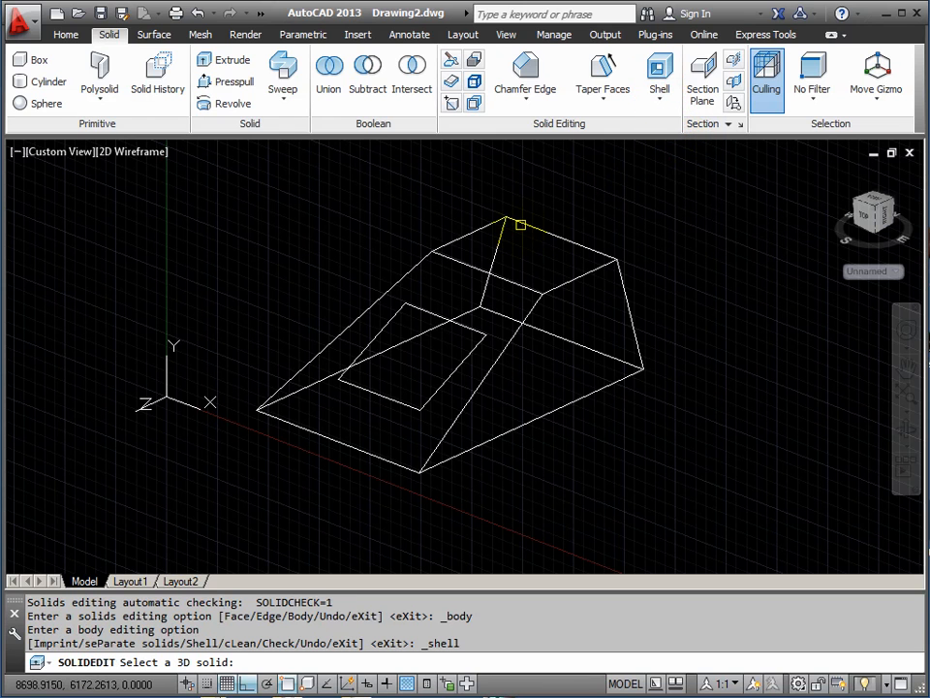
pyautogui.click(522, 224)
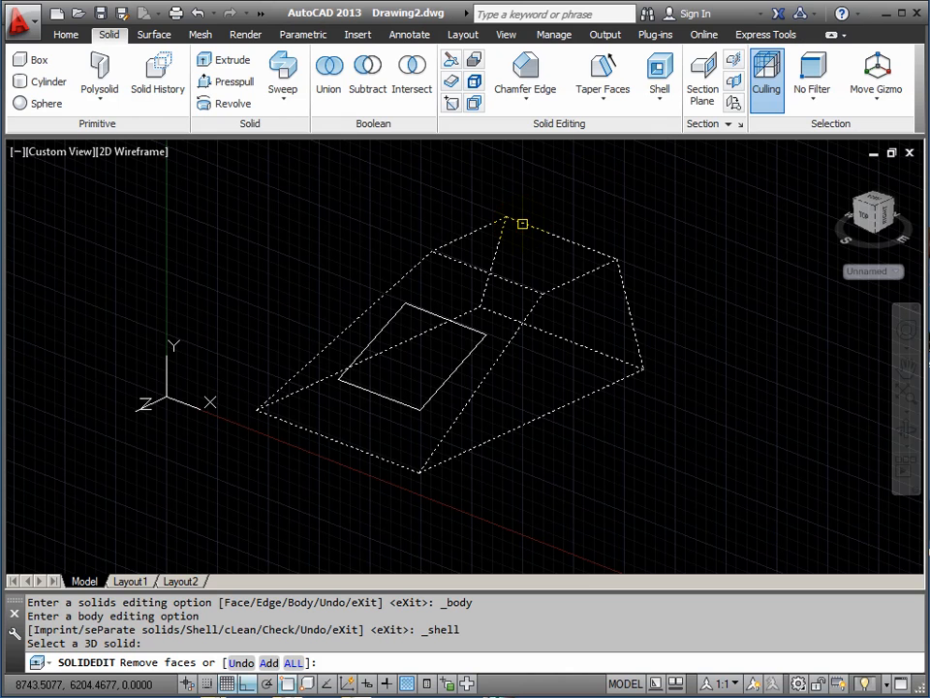
pyautogui.press('Return')
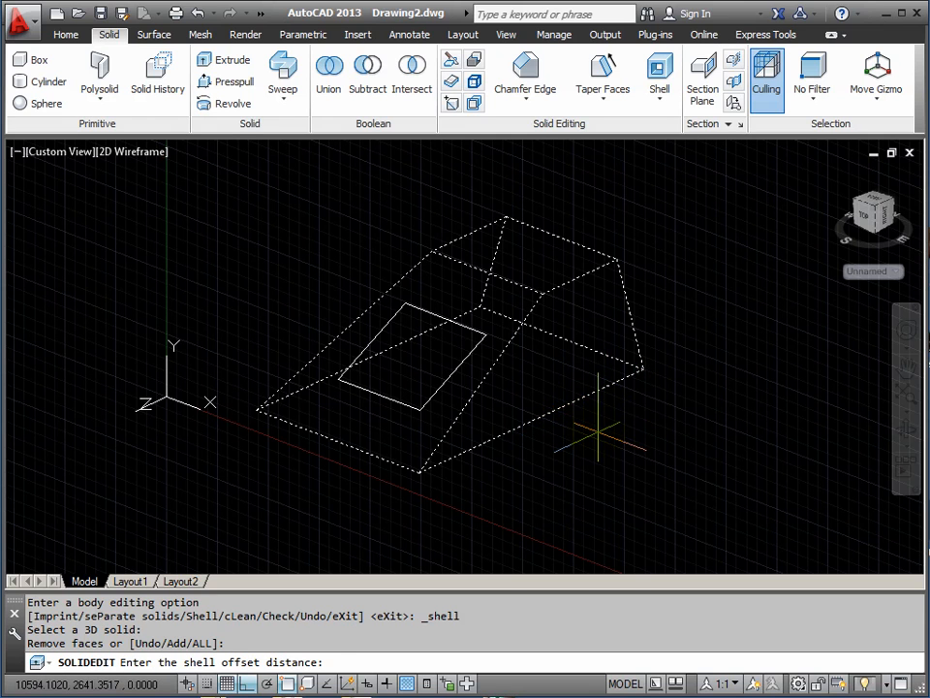
pyautogui.press('Return')
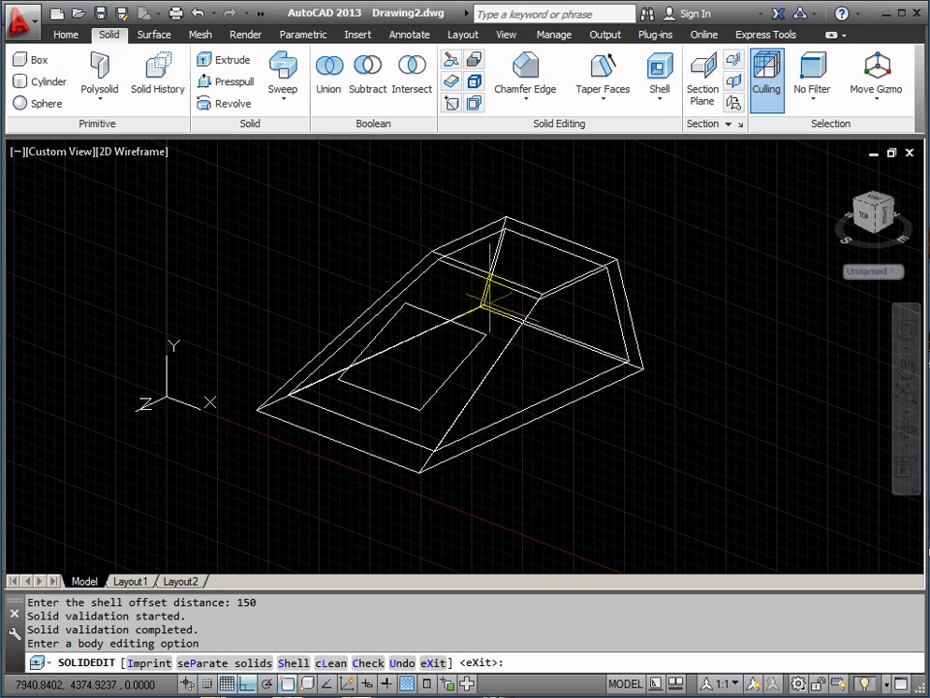
# Slice the shelled wedge parallel to the XY plane through the inner rear bottom corner, keeping the front part.
pyautogui.scroll(3, 463, 361)
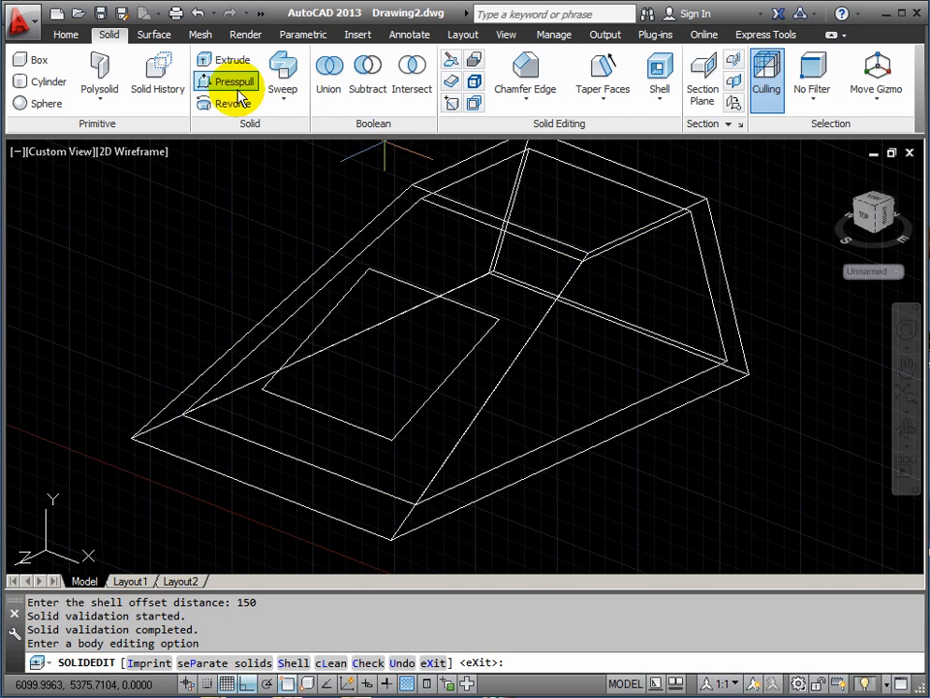
pyautogui.moveTo(260, 296); pyautogui.dragTo(235, 320, button='middle')
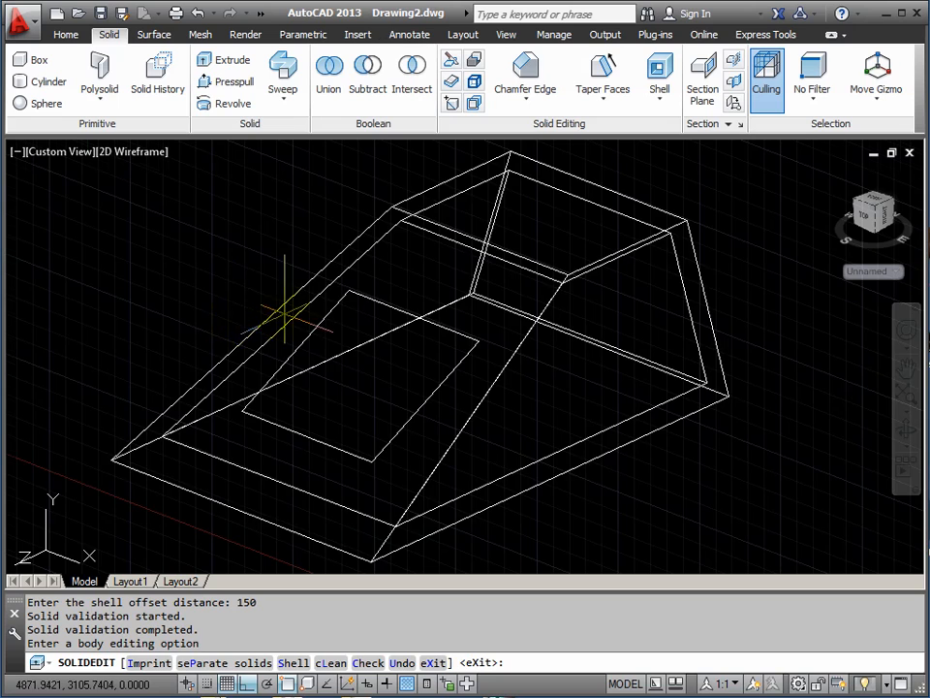
pyautogui.scroll(-2, 287, 314)
pyautogui.scroll(2, 296, 300)
pyautogui.scroll(-2, 291, 291)
pyautogui.moveTo(292, 269); pyautogui.dragTo(348, 293, button='middle')
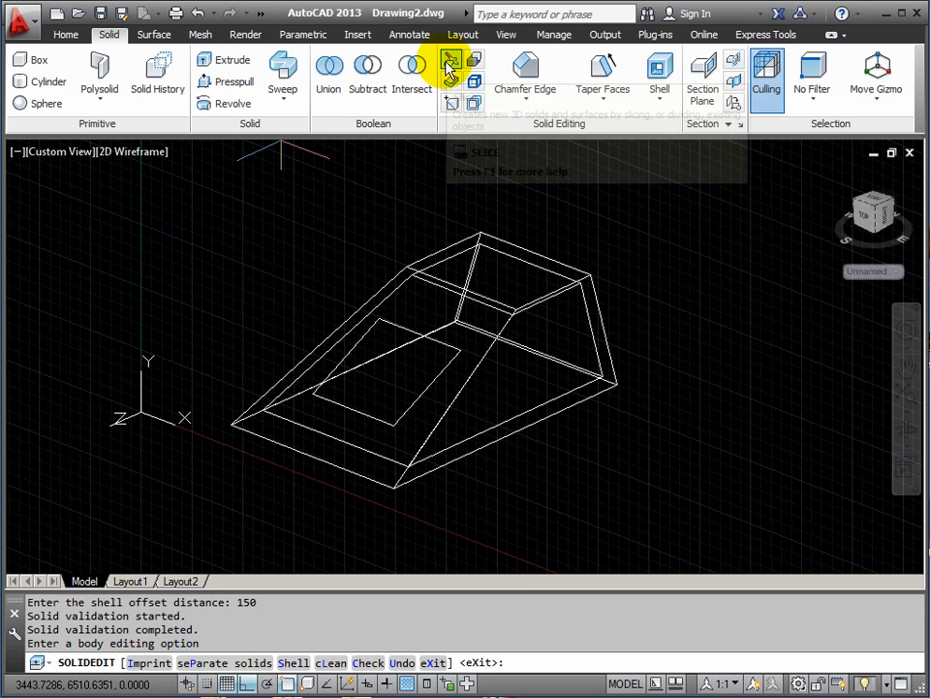
pyautogui.click(453, 66)
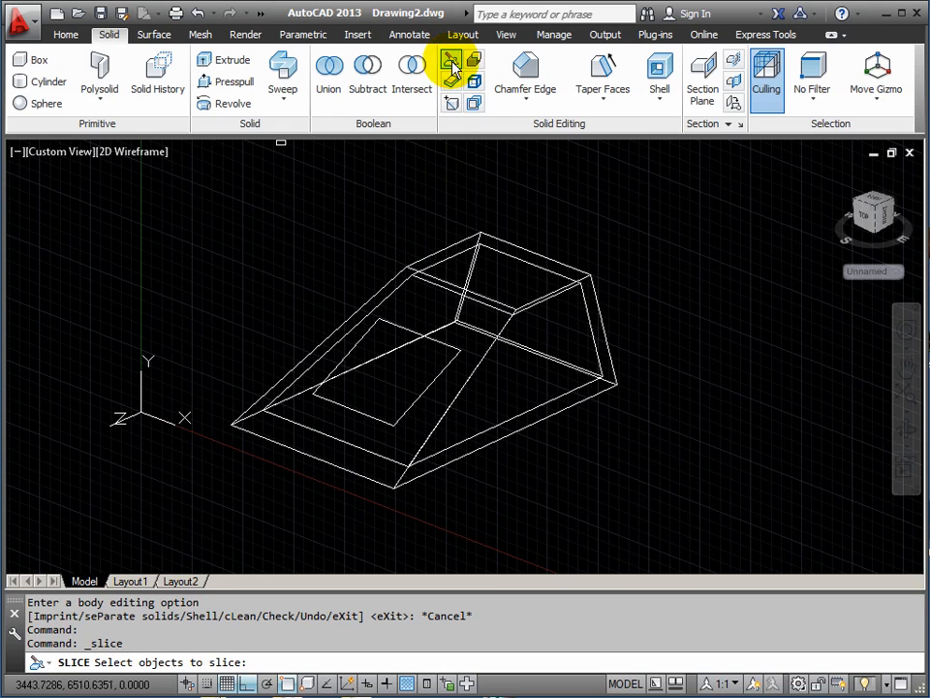
pyautogui.click(518, 246)
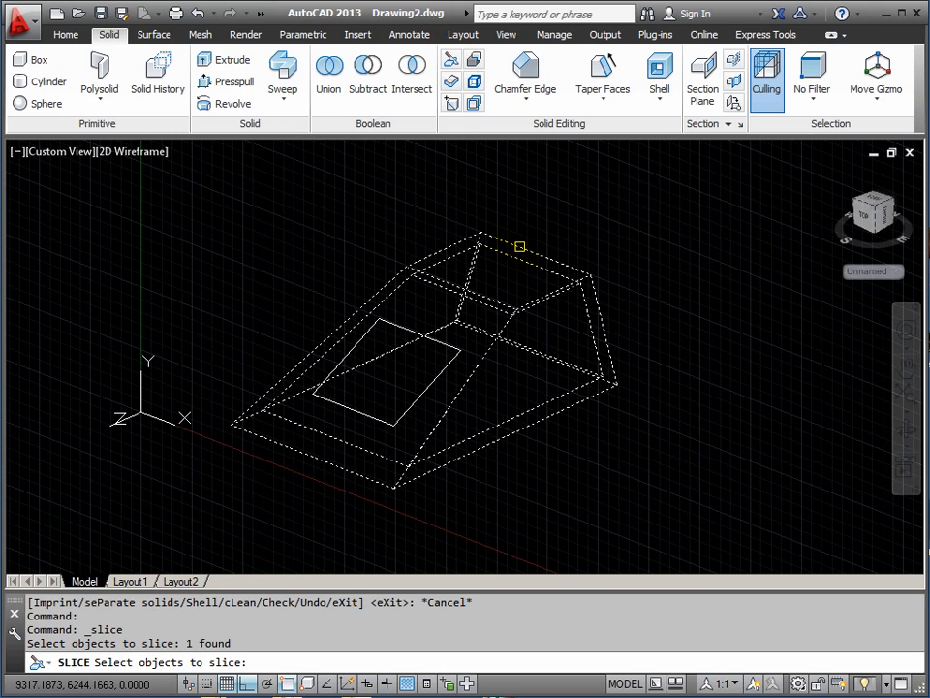
pyautogui.press('Return')
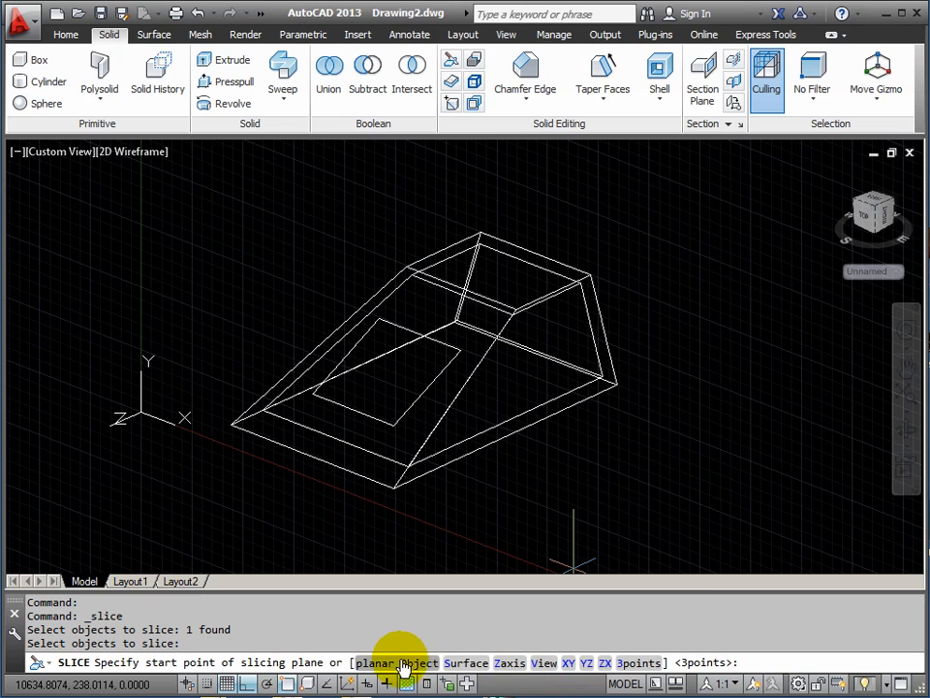
pyautogui.click(567, 665)
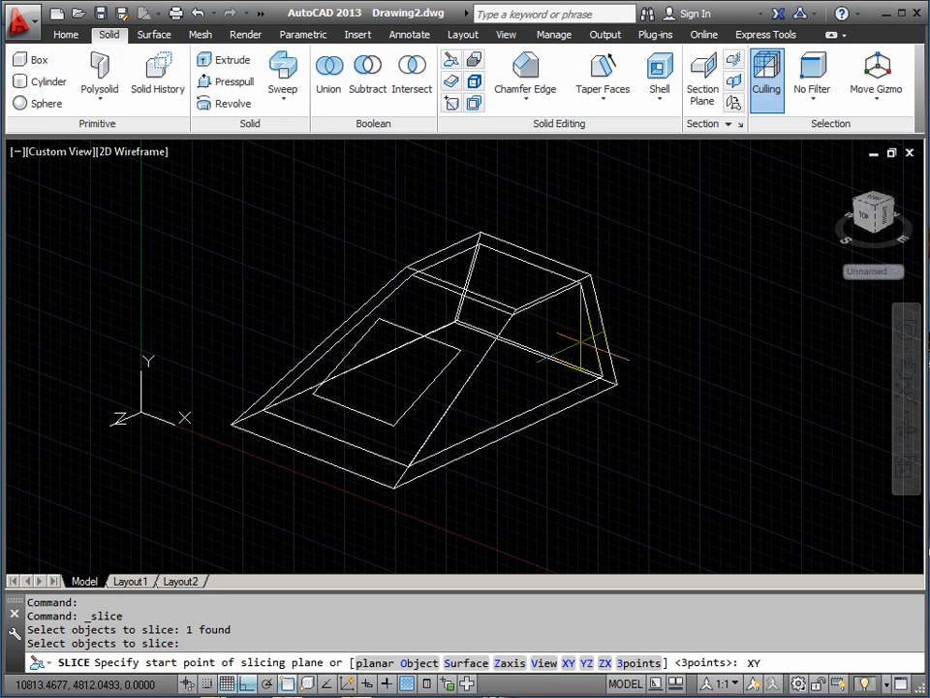
pyautogui.press('Return')
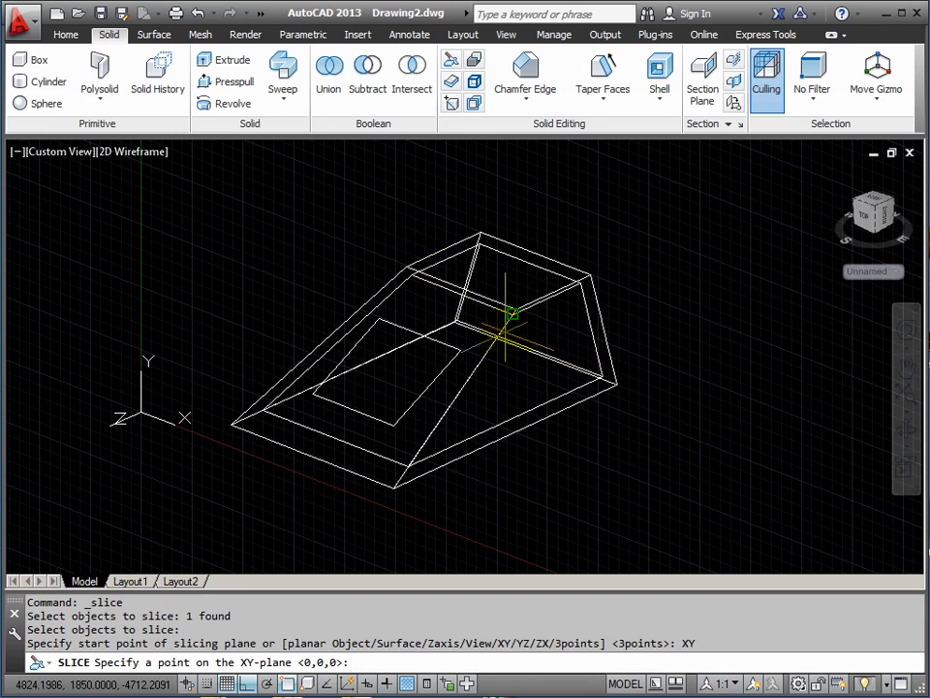
pyautogui.scroll(2, 470, 311)
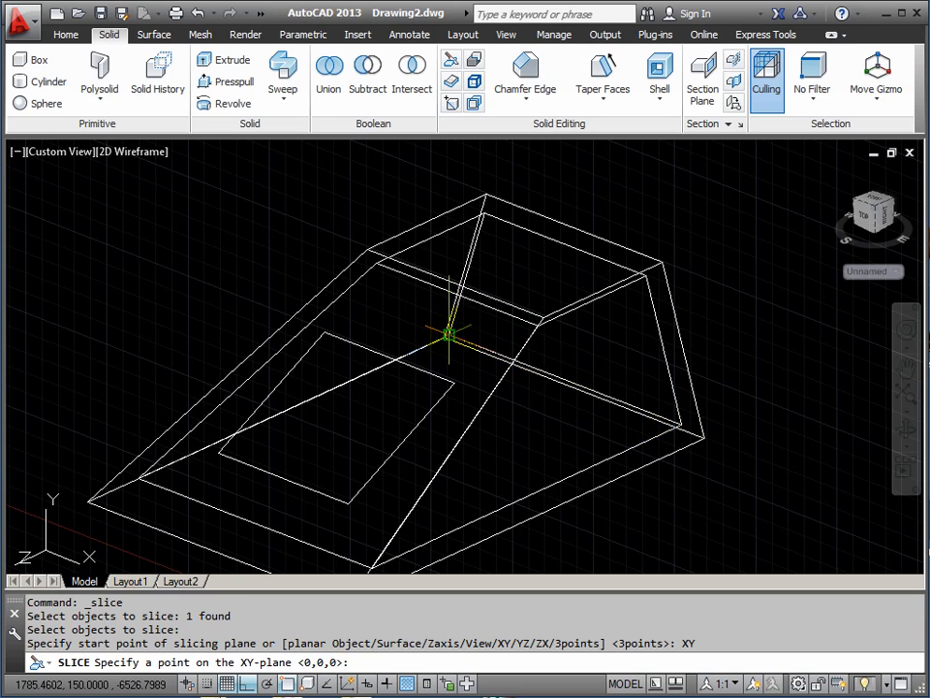
pyautogui.click(449, 334)
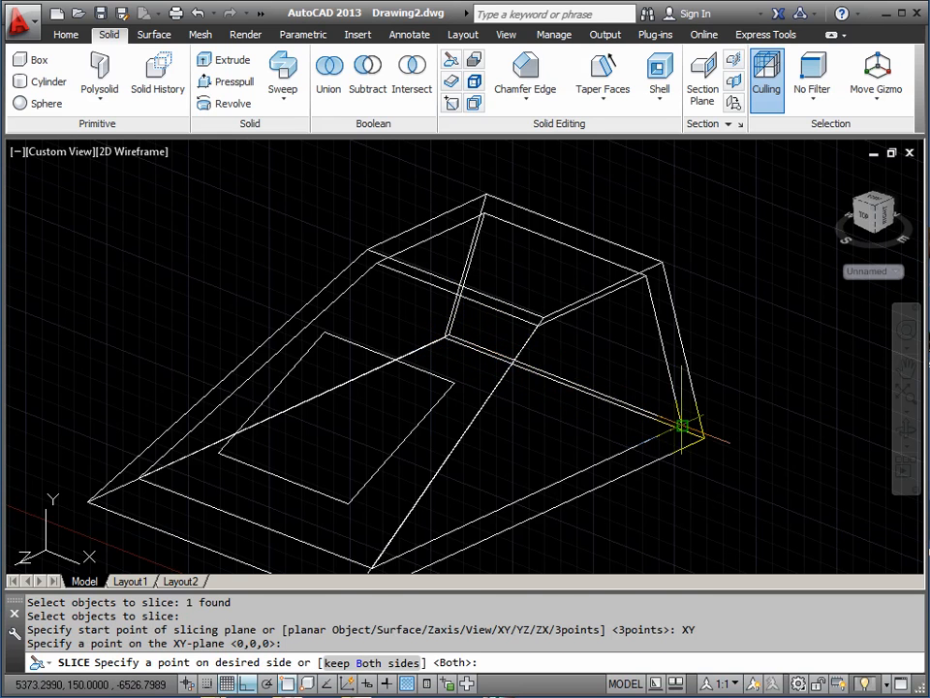
pyautogui.click(682, 426)
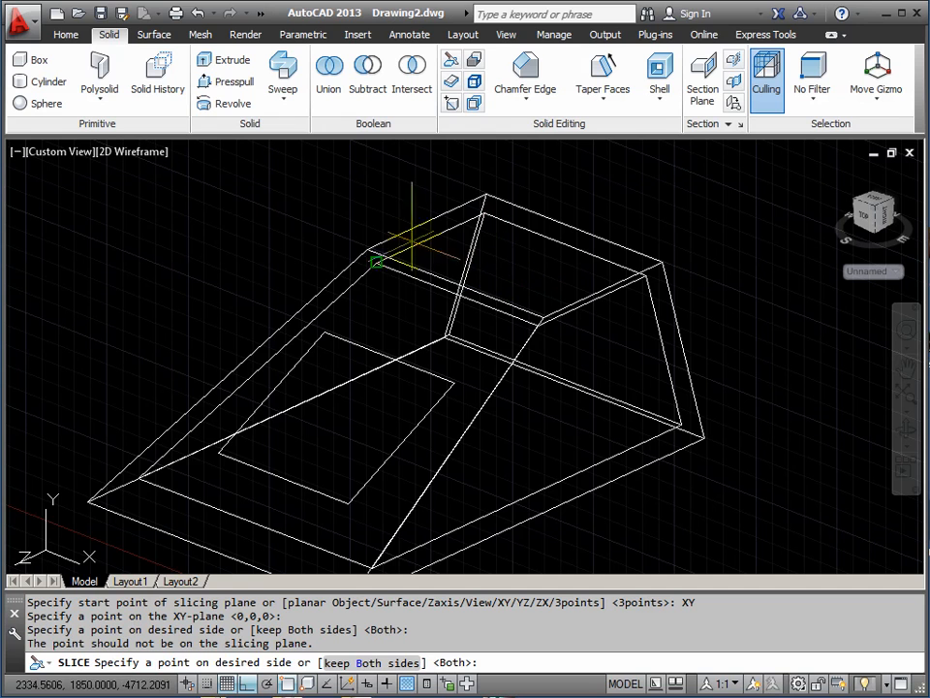
pyautogui.click(369, 250)
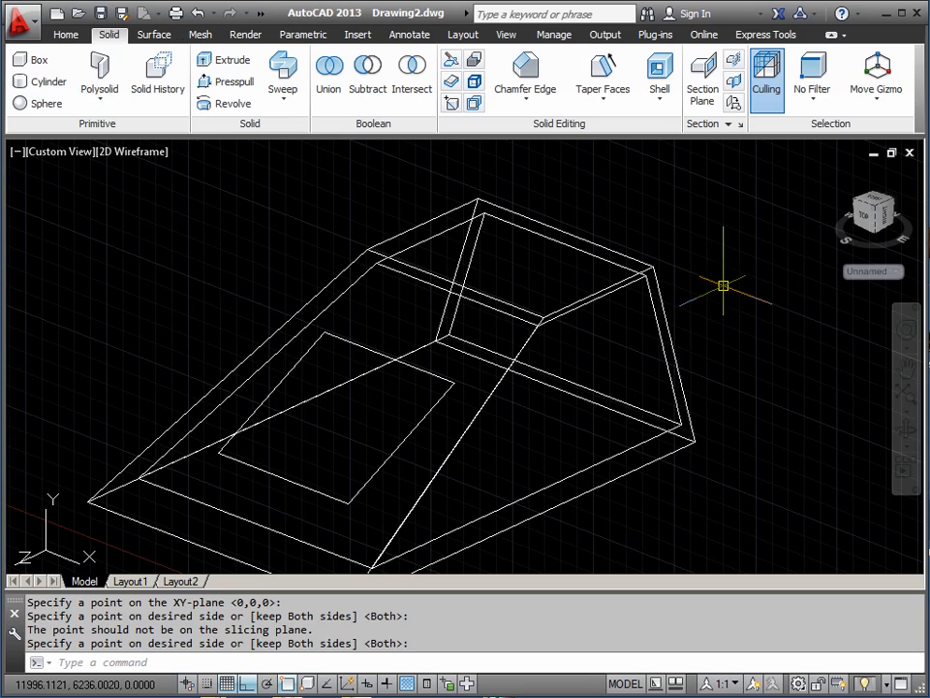
# Examine the sliced shell's rear and front in Shaded with edges by orbiting the model, and return to 2D Wireframe.
pyautogui.click(908, 430)
pyautogui.moveTo(487, 376); pyautogui.dragTo(436, 310)
pyautogui.rightClick(436, 310)
pyautogui.click(426, 305)
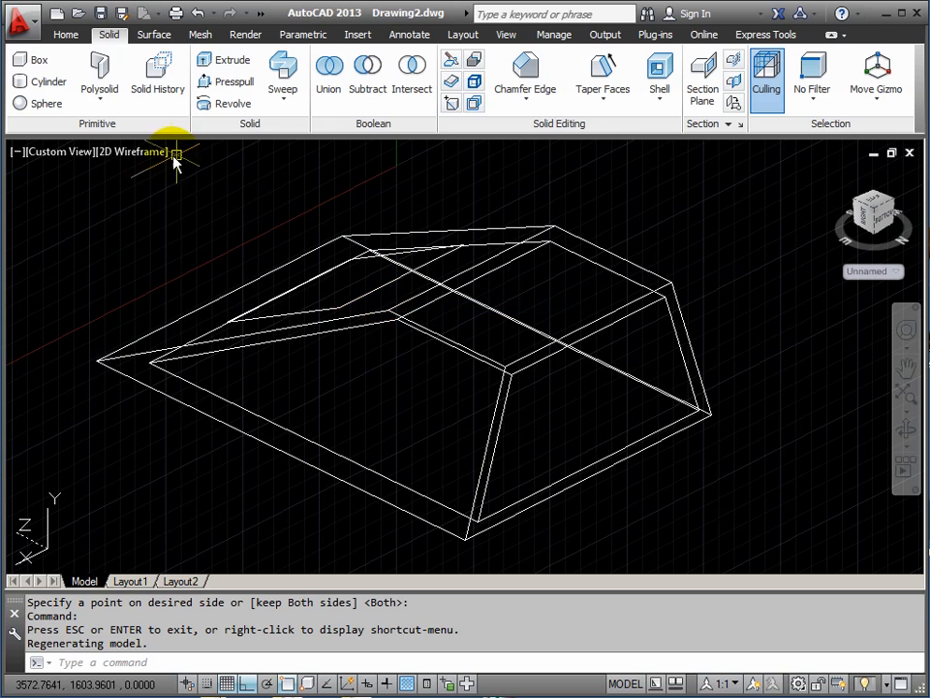
pyautogui.click(136, 161)
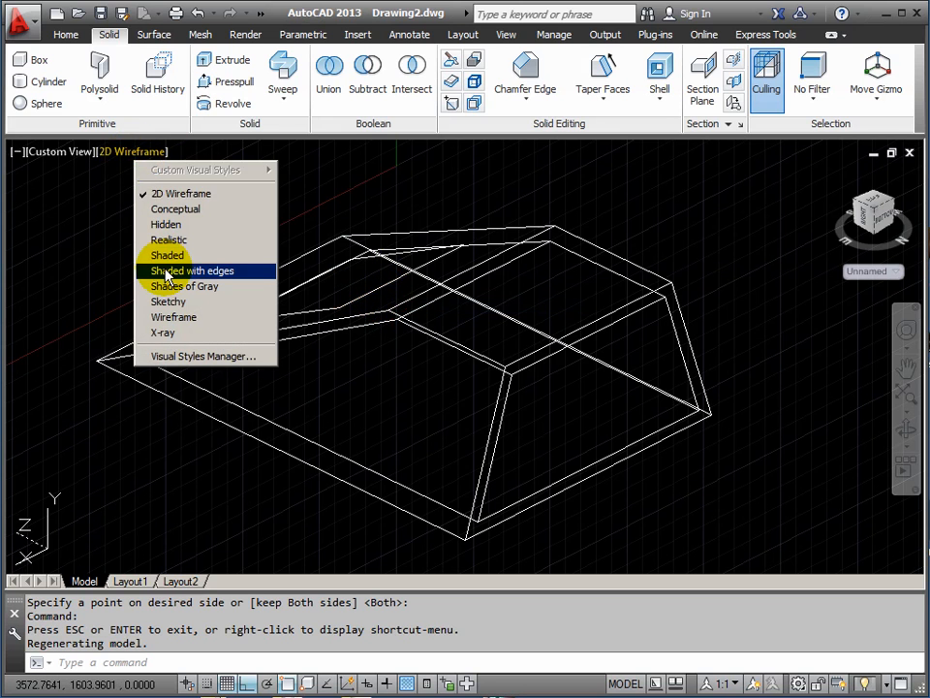
pyautogui.click(161, 268)
pyautogui.click(906, 428)
pyautogui.moveTo(623, 412); pyautogui.dragTo(570, 367)
pyautogui.rightClick(570, 367)
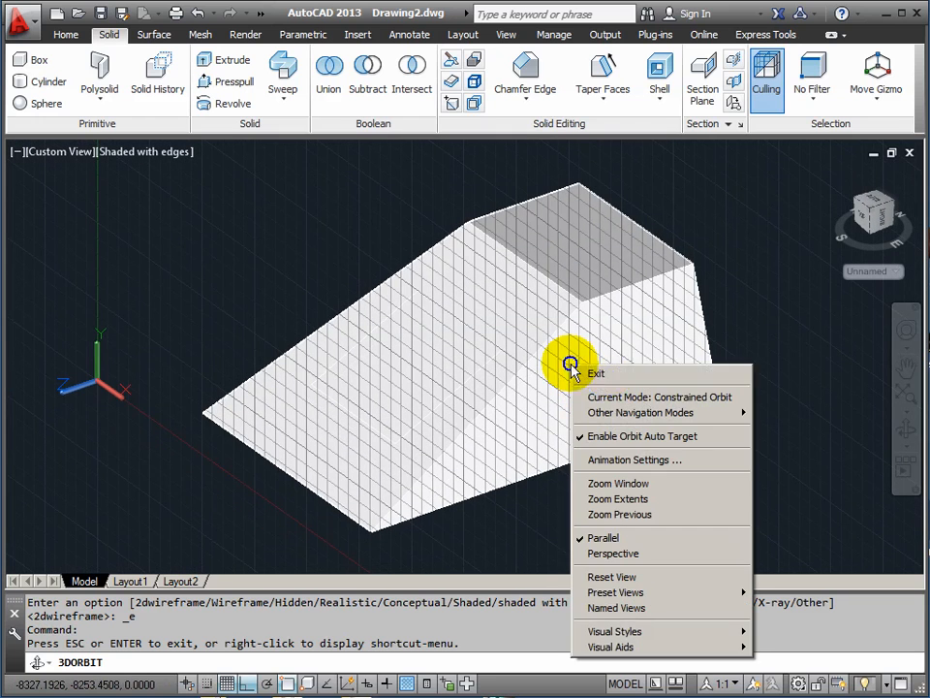
pyautogui.click(598, 374)
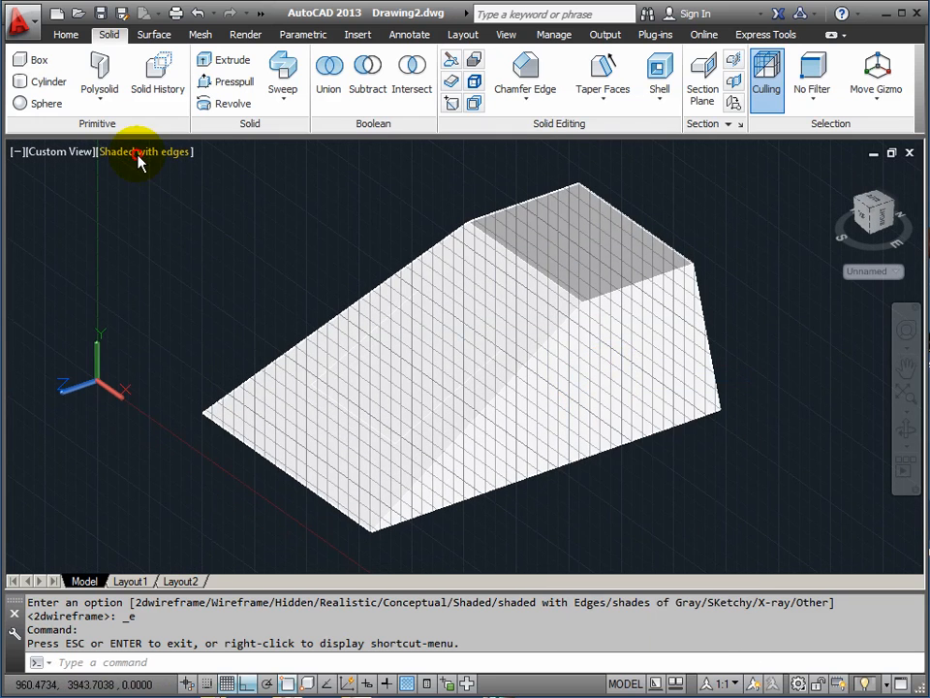
pyautogui.click(139, 155)
pyautogui.click(160, 193)
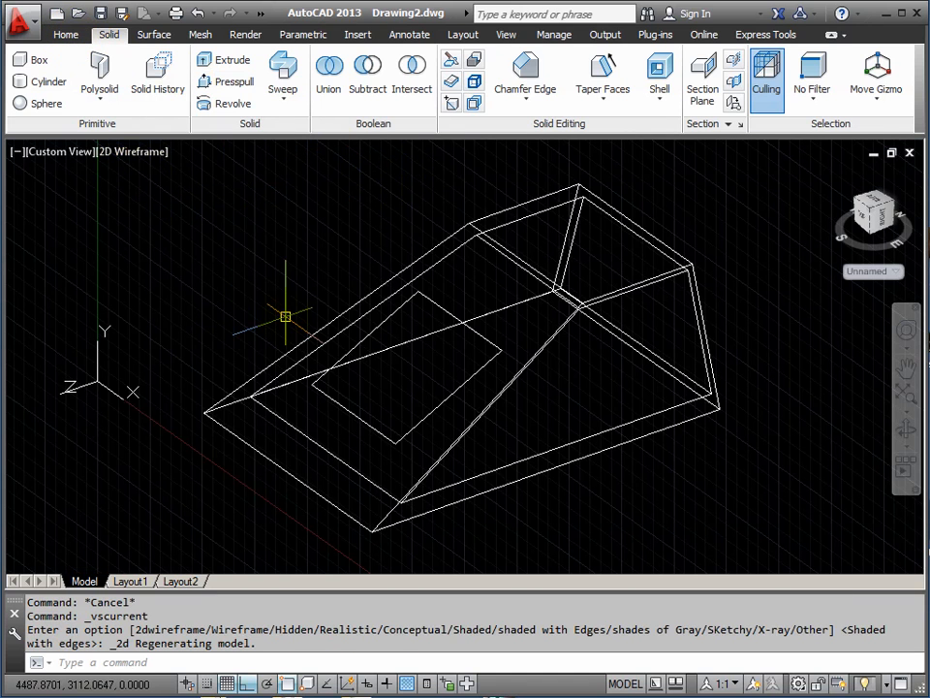
# Reset the UCS from Front to World.
pyautogui.click(66, 34)
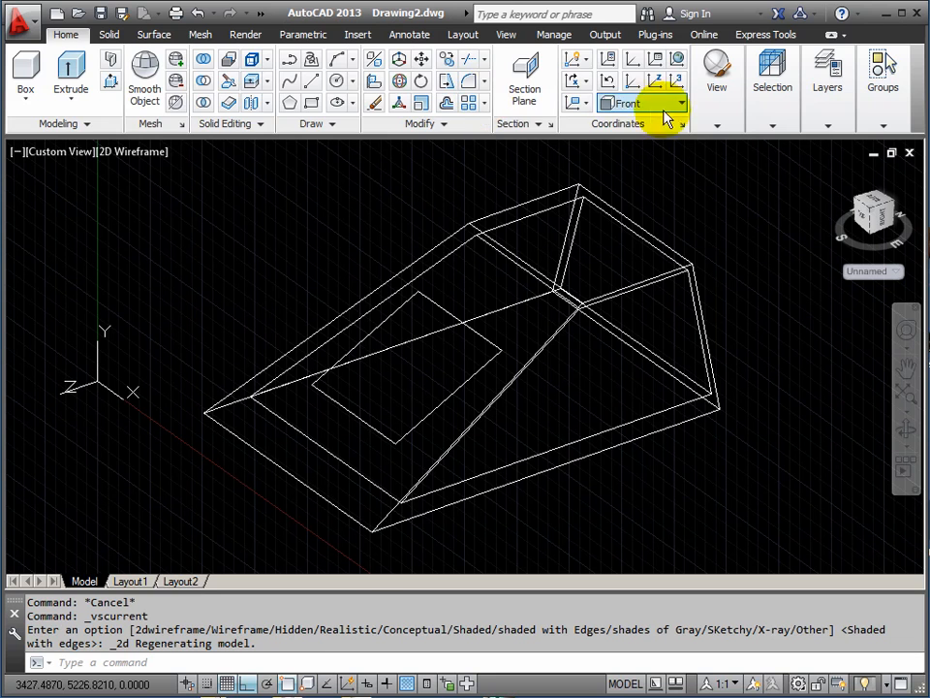
pyautogui.click(108, 34)
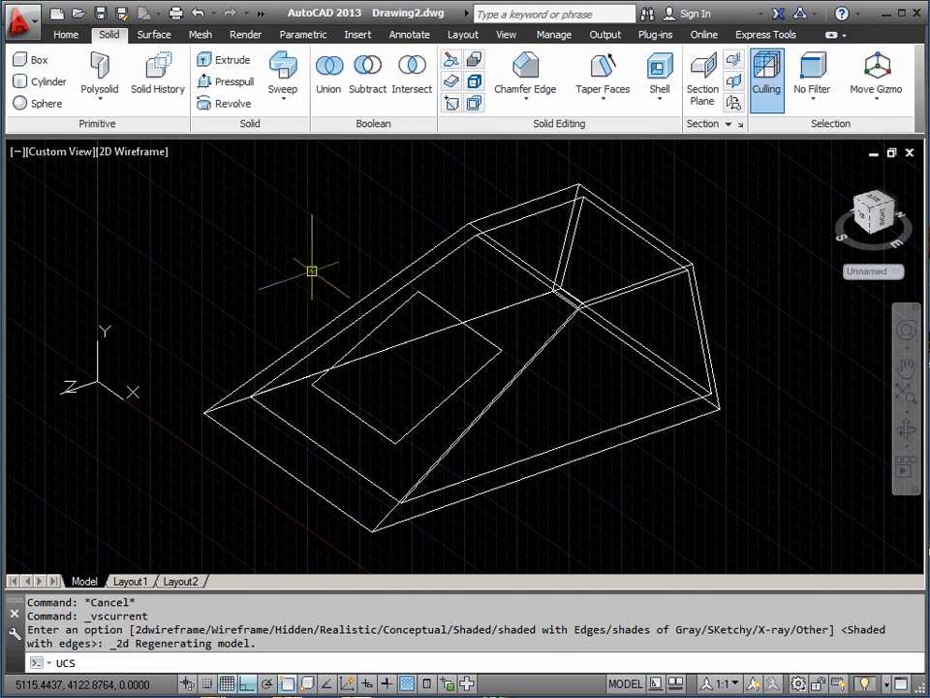
pyautogui.press('Return')
pyautogui.press('Return')
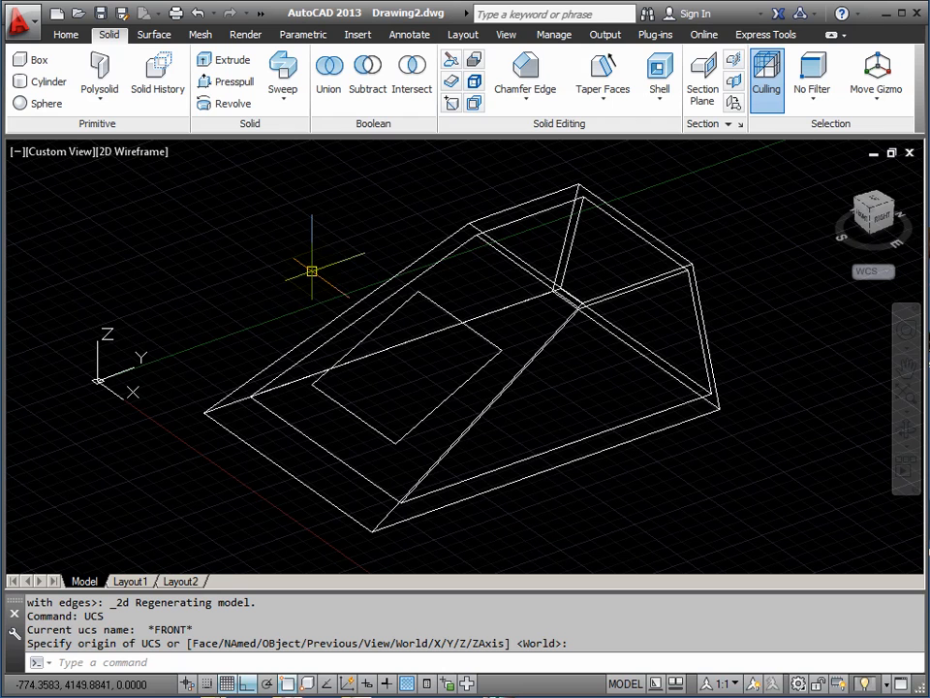
# Slice the shelled wedge parallel to the XY plane through the inner bottom corner at the slope's foot, keeping the upper part.
pyautogui.click(450, 61)
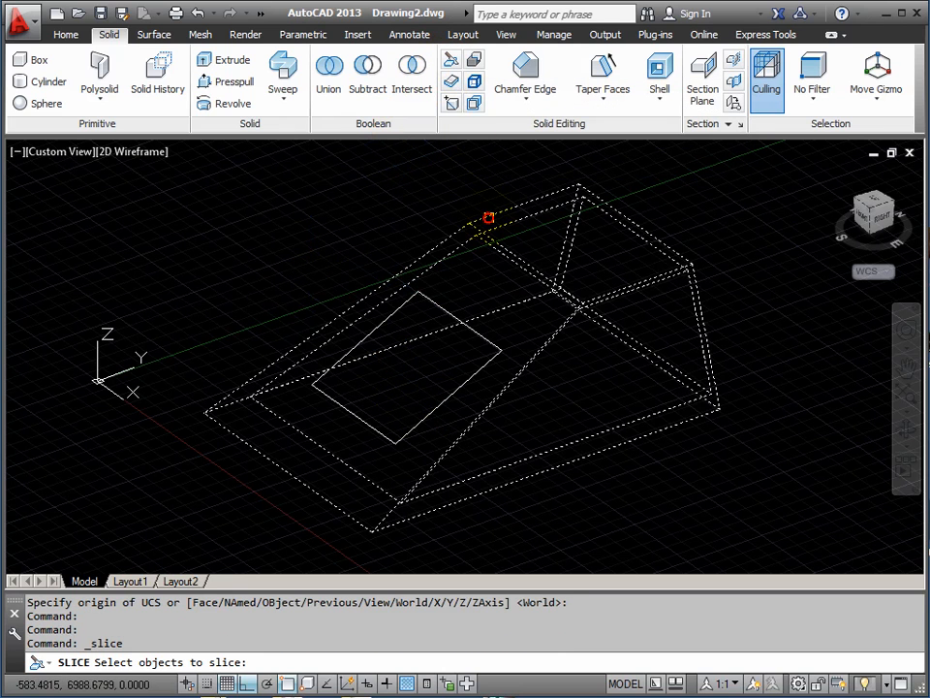
pyautogui.click(488, 217)
pyautogui.press('Return')
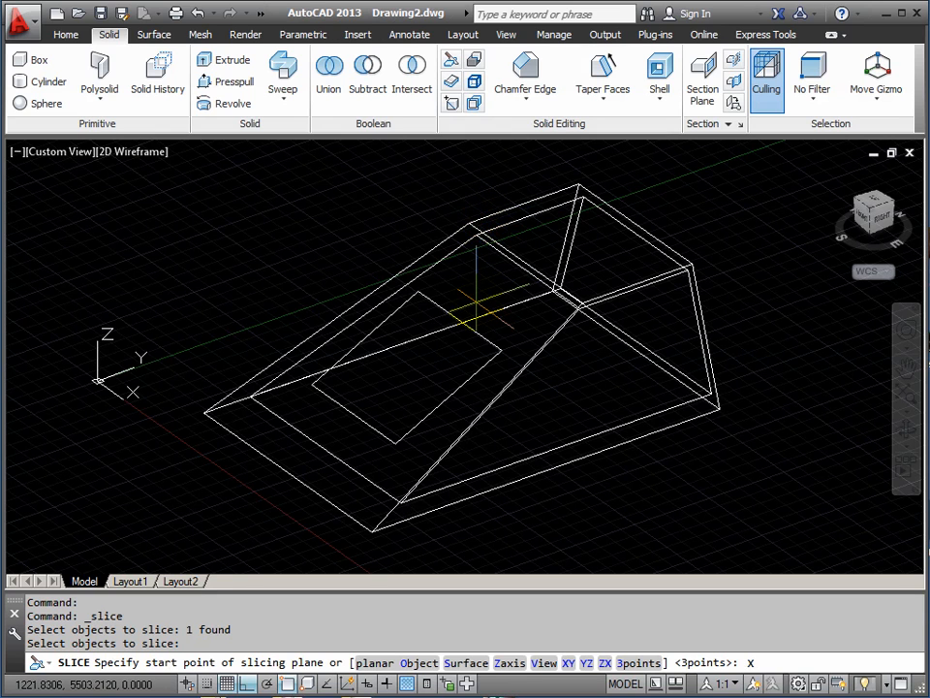
pyautogui.press('Return')
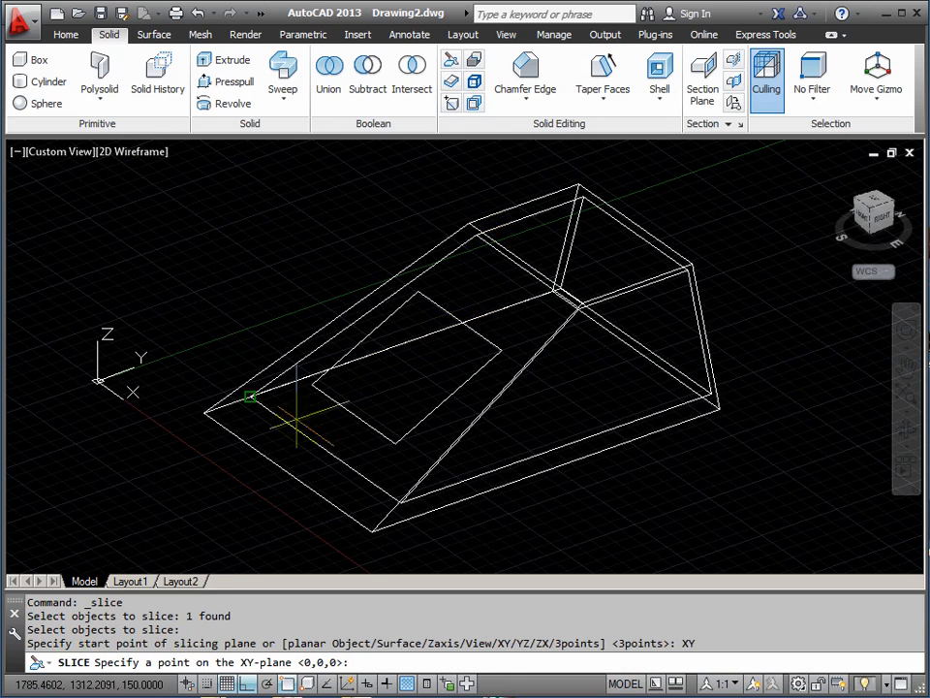
pyautogui.click(250, 397)
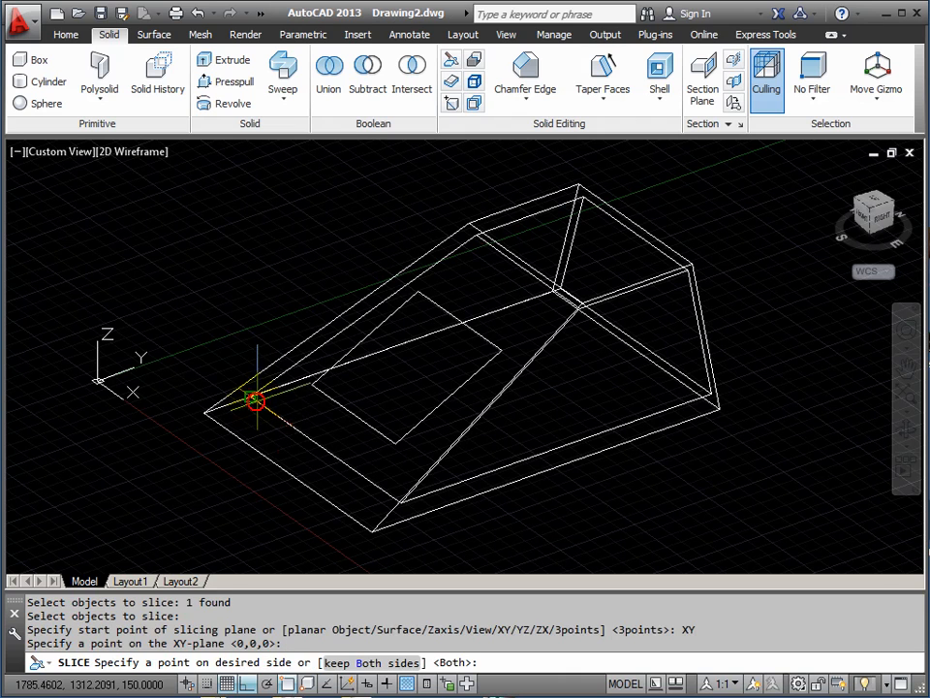
pyautogui.click(401, 501)
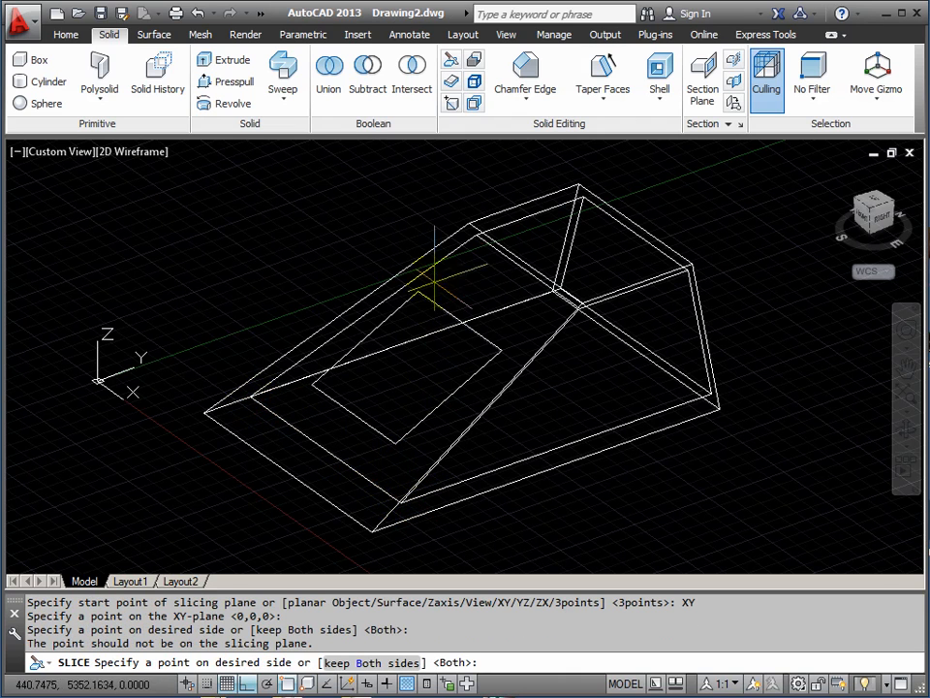
pyautogui.click(467, 222)
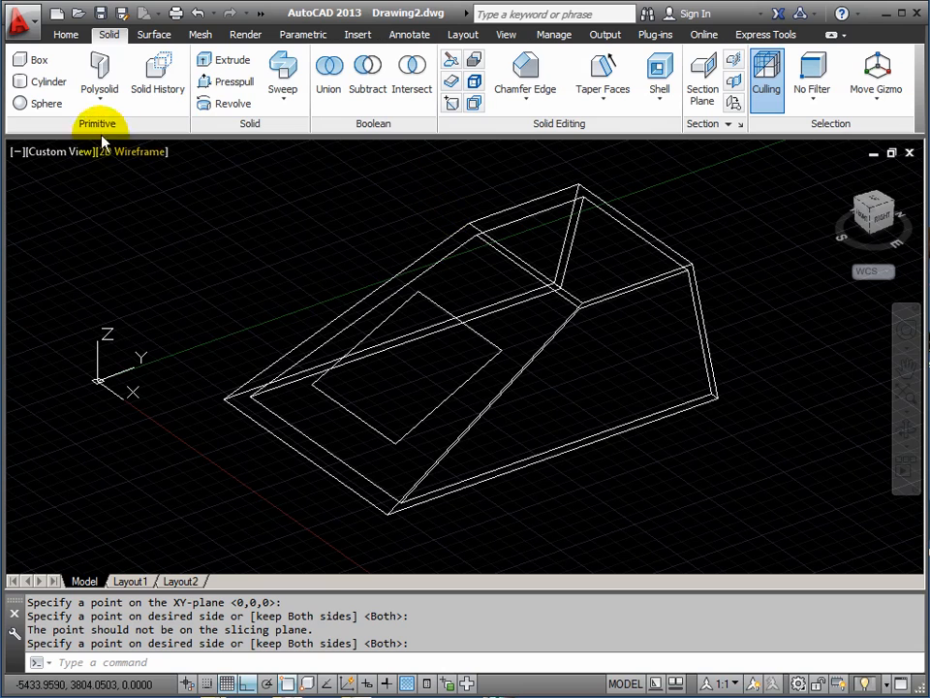
# Examine the bottom-sliced wedge in Shaded with edges by orbiting the model, and return to 2D Wireframe.
pyautogui.click(123, 153)
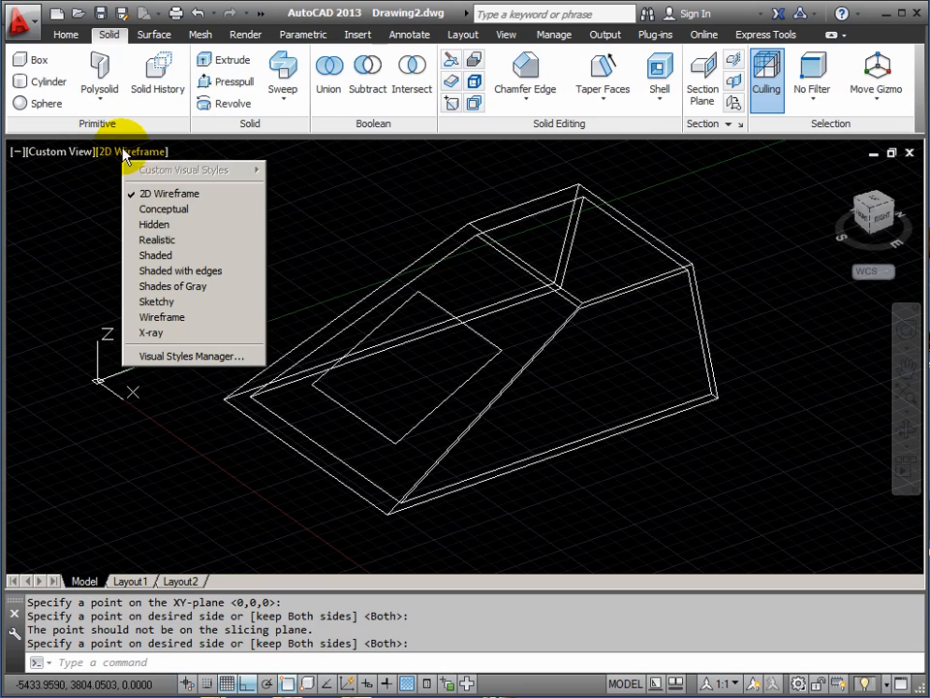
pyautogui.click(171, 274)
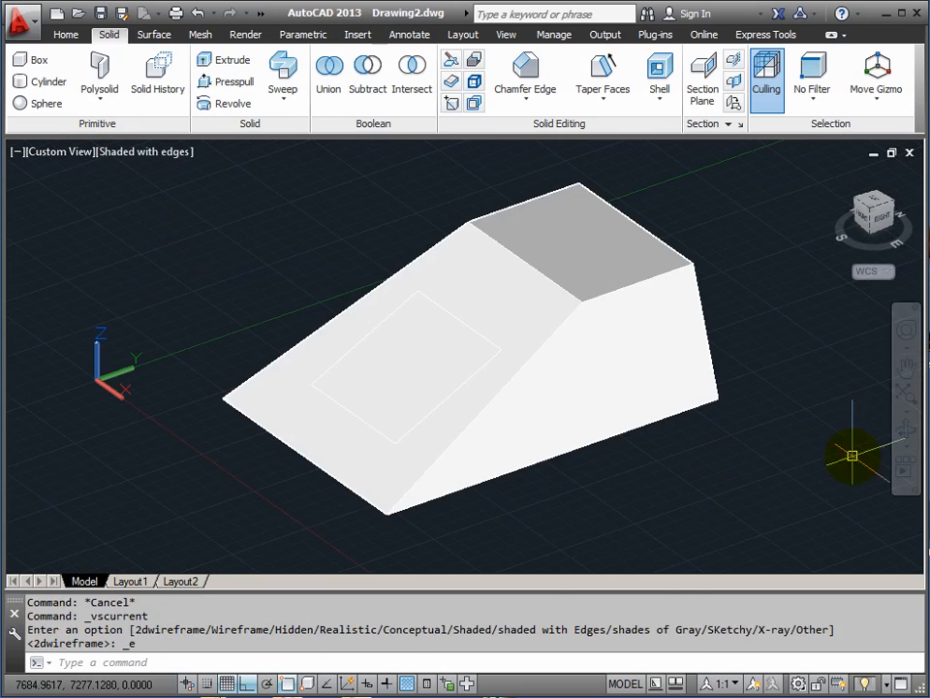
pyautogui.click(907, 429)
pyautogui.moveTo(634, 416)
pyautogui.mouseDown()
pyautogui.moveTo(494, 371)
pyautogui.moveTo(448, 258)
pyautogui.moveTo(594, 268)
pyautogui.moveTo(598, 380)
pyautogui.moveTo(608, 409)
pyautogui.moveTo(540, 357)
pyautogui.mouseUp()
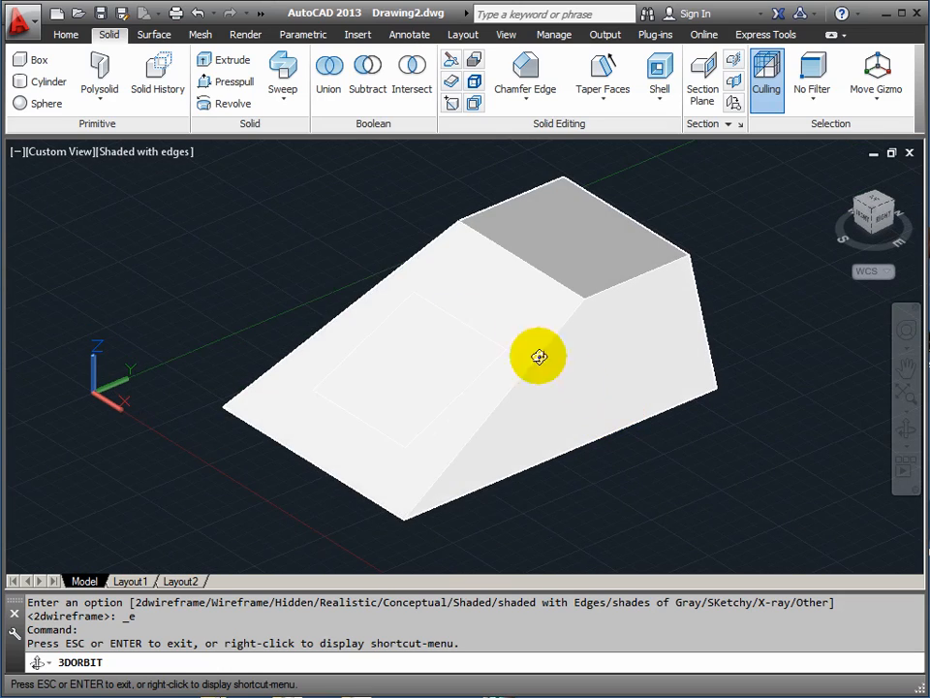
pyautogui.rightClick(309, 251)
pyautogui.click(347, 260)
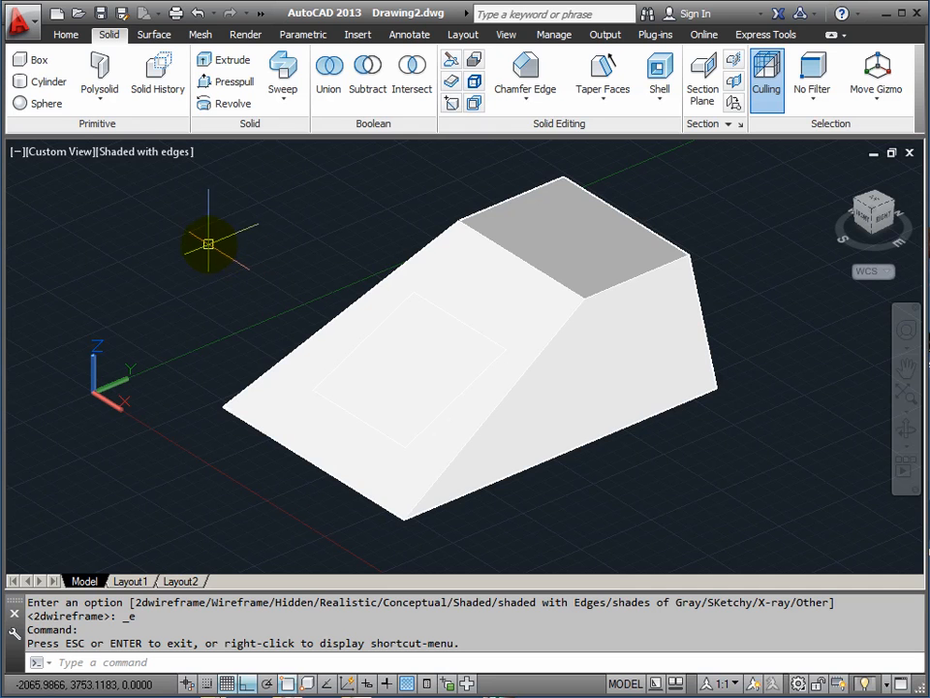
pyautogui.click(146, 159)
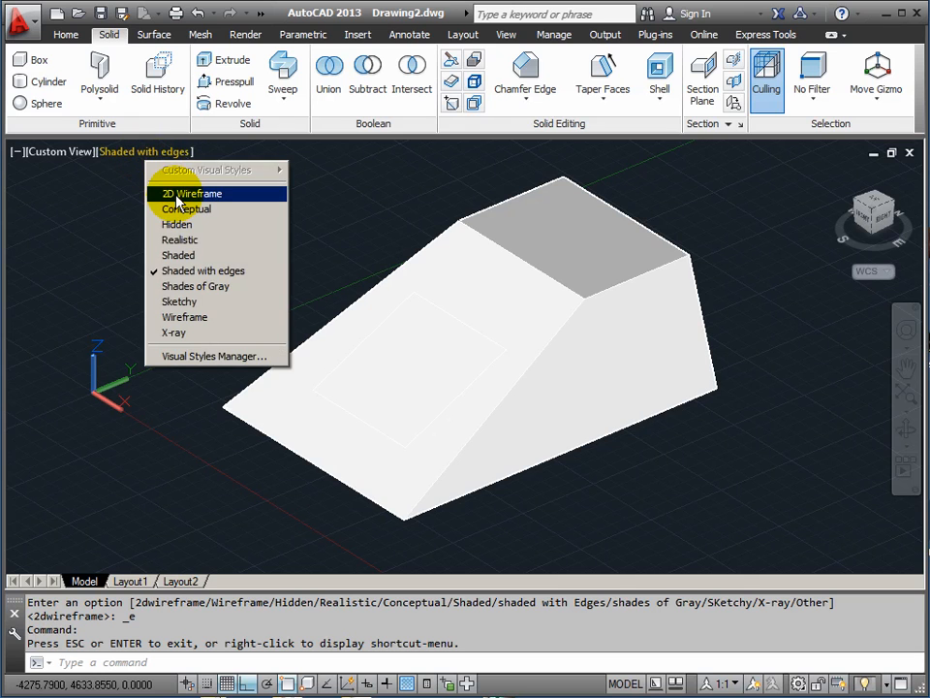
pyautogui.click(170, 194)
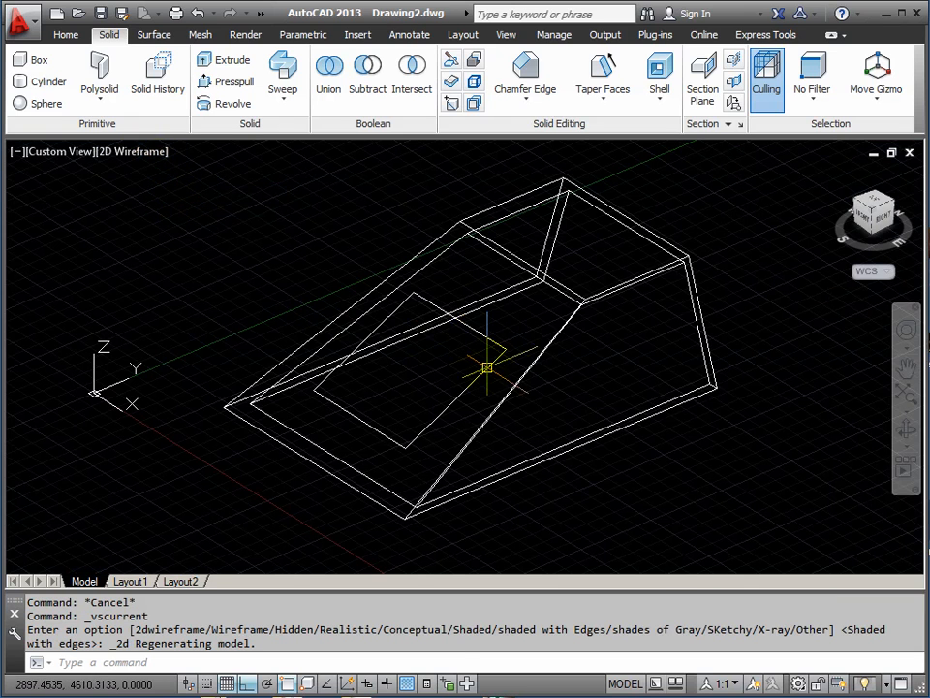
# Switch the UCS from World to the Right orientation.
pyautogui.scroll(5, 487, 368)
pyautogui.scroll(-5, 490, 361)
pyautogui.moveTo(471, 355); pyautogui.dragTo(433, 355, button='middle')
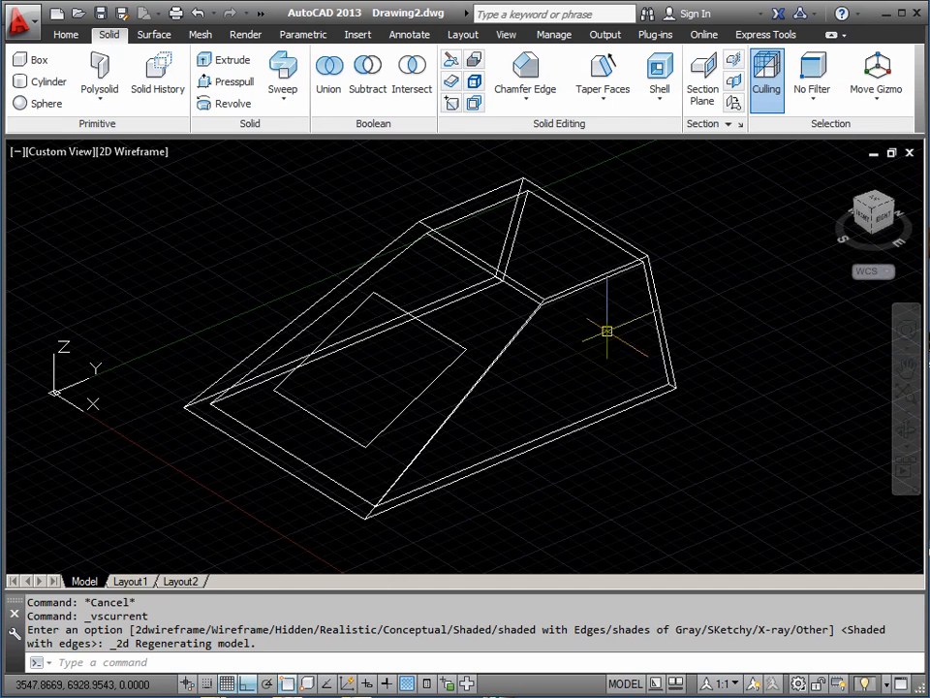
pyautogui.click(66, 35)
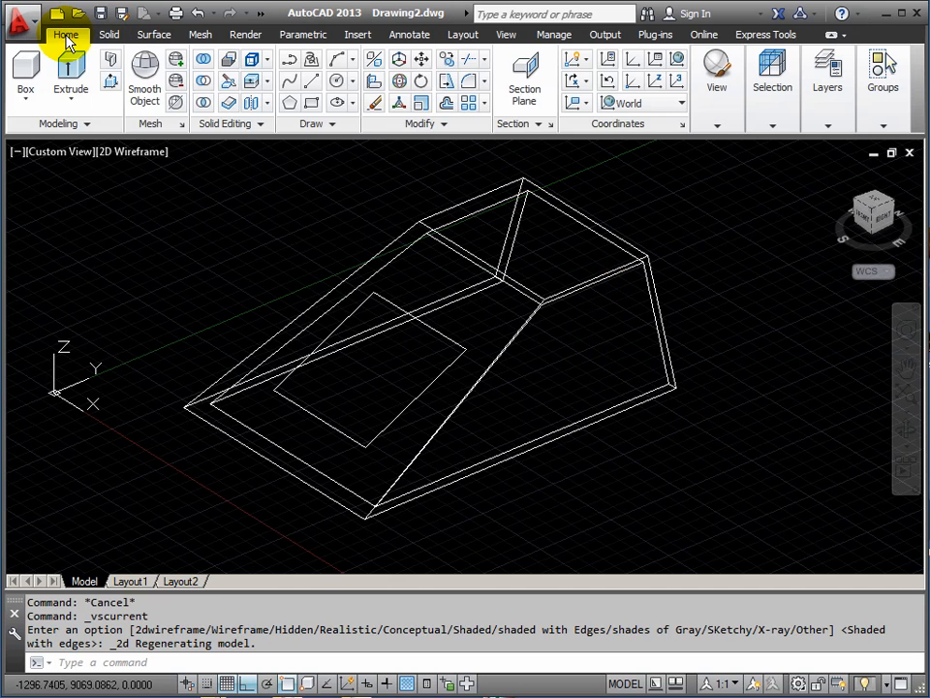
pyautogui.click(674, 107)
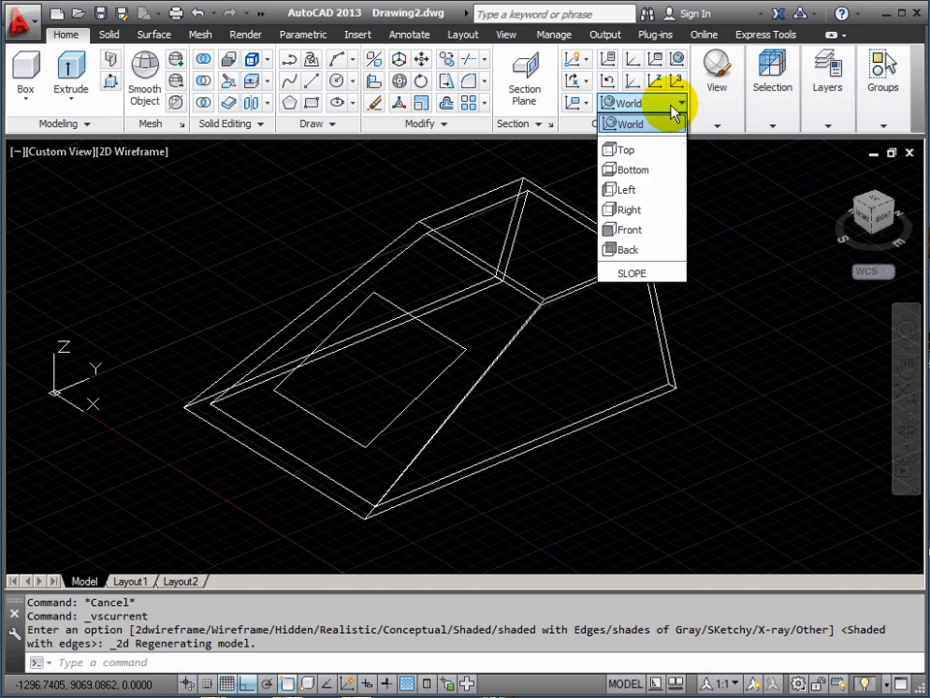
pyautogui.click(630, 209)
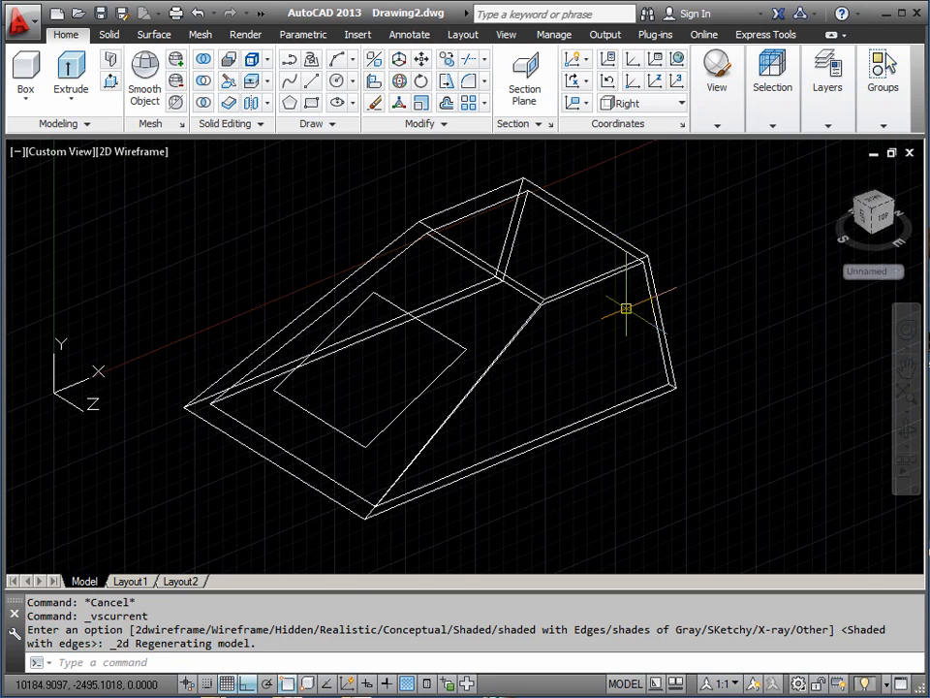
# Draw a line along the right side's rear outer edge, from its bottom corner up to the top corner.
pyautogui.write('L')
pyautogui.press('Return')
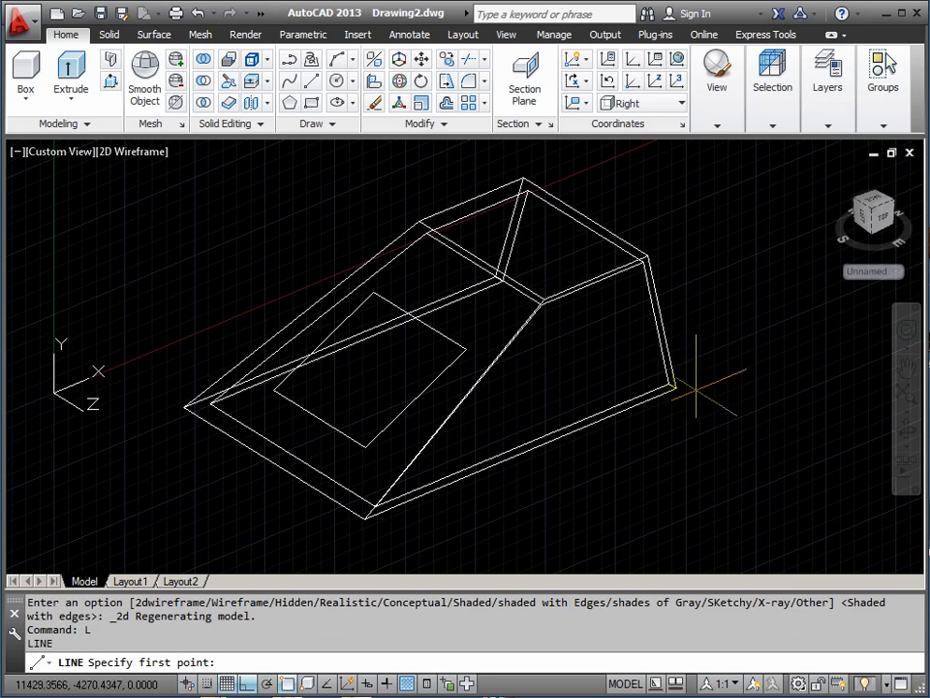
pyautogui.click(675, 387)
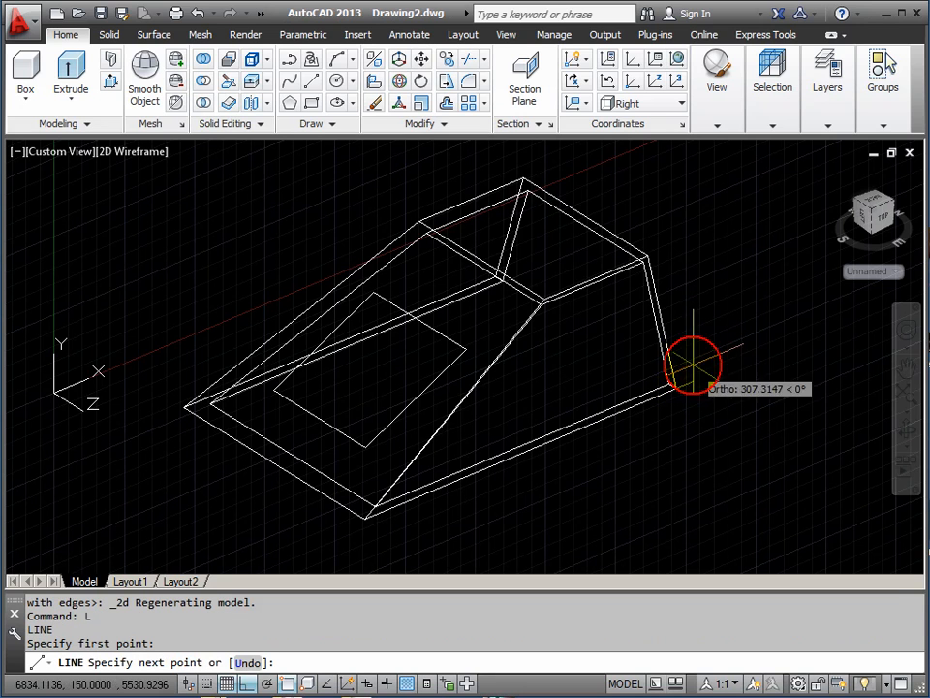
pyautogui.click(648, 256)
pyautogui.press('Return')
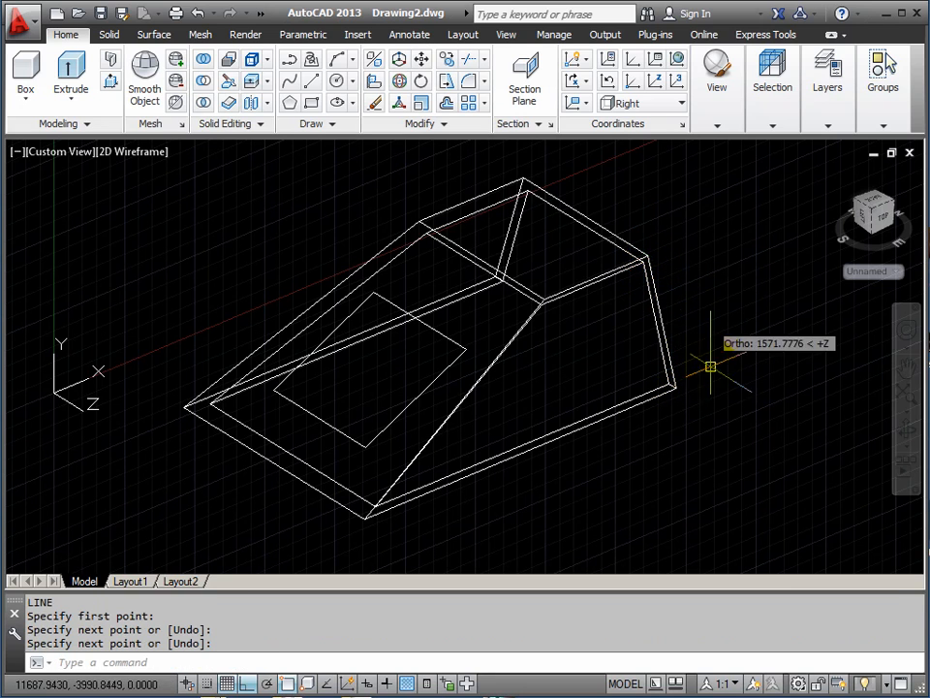
pyautogui.click(669, 351)
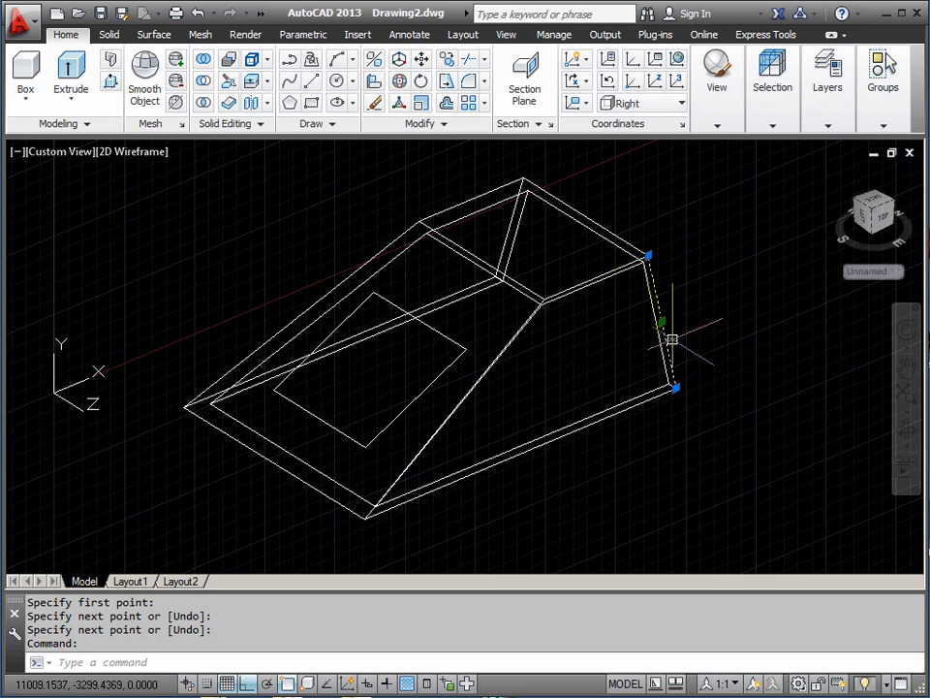
# Draw two lines along the X axis from the slope rectangle's upper and lower right corners, extending past the wedge's rear edge.
pyautogui.press('Return')
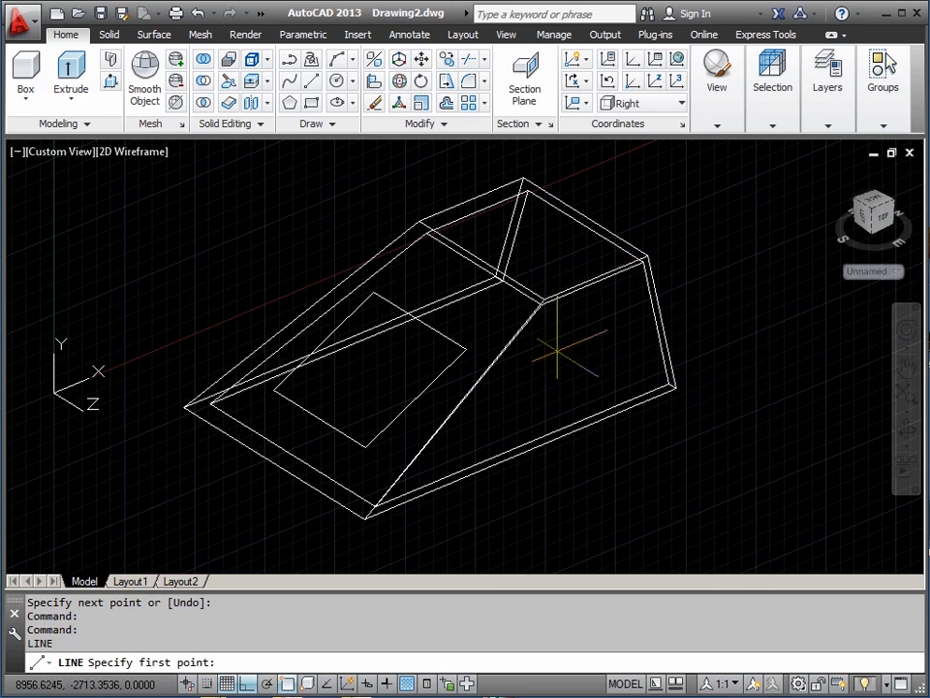
pyautogui.write('PL')
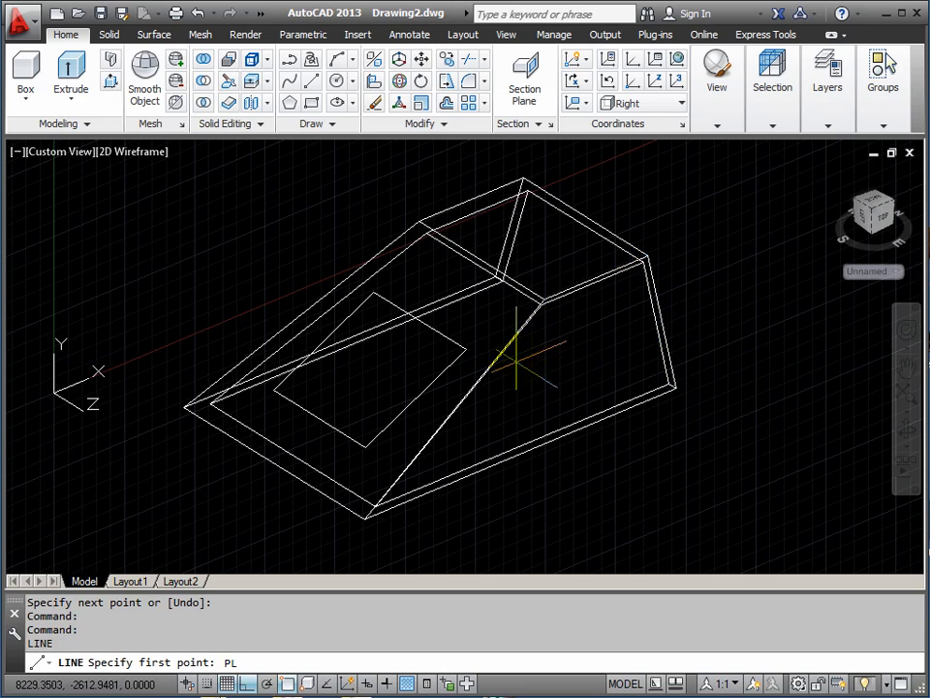
pyautogui.press('Return')
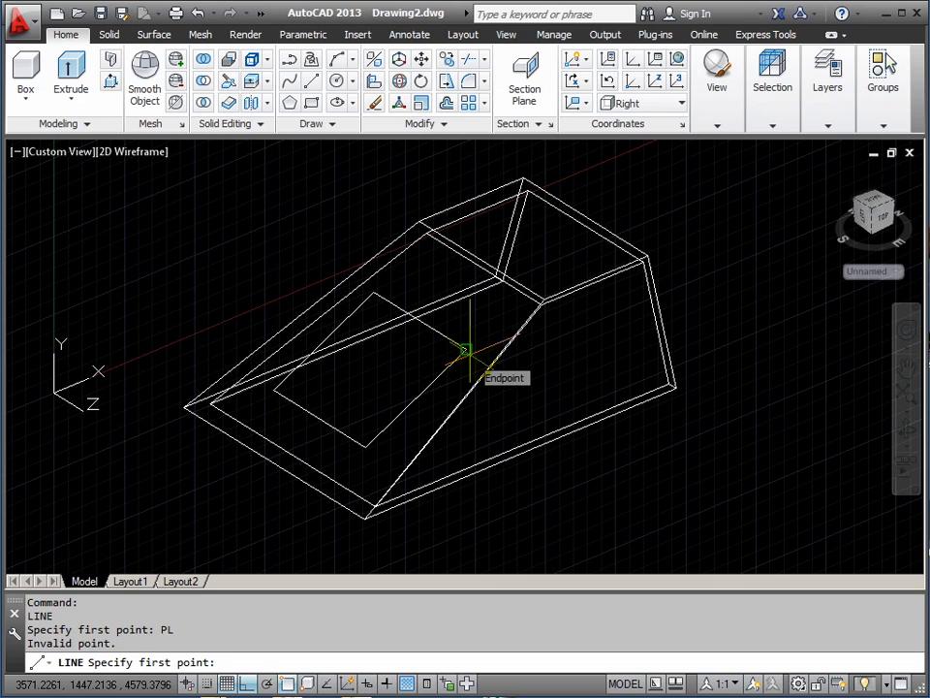
pyautogui.click(466, 350)
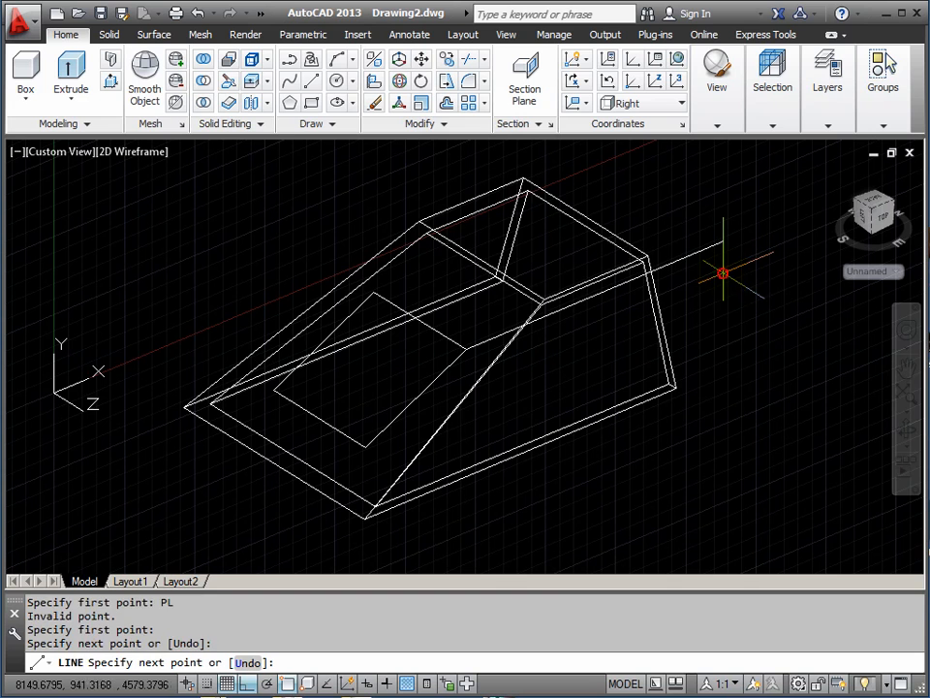
pyautogui.click(723, 272)
pyautogui.press('Return')
pyautogui.press('Return')
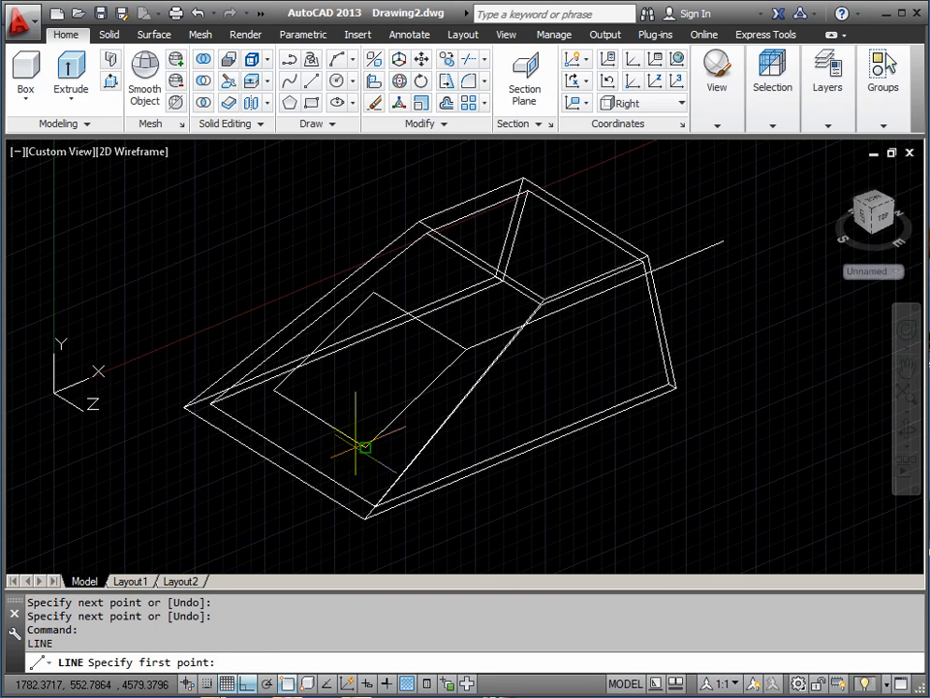
pyautogui.click(364, 447)
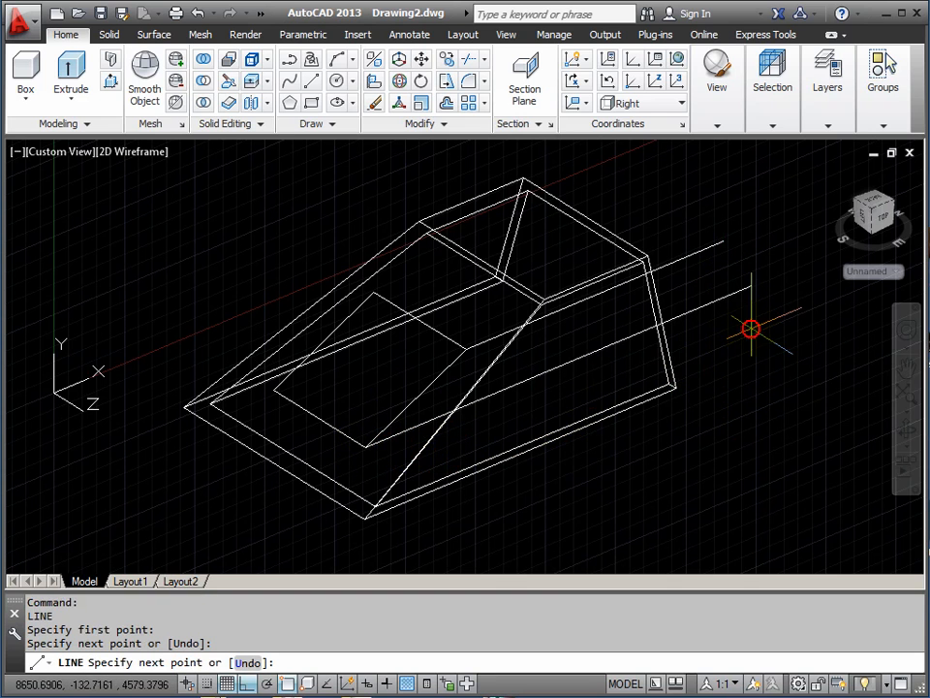
pyautogui.press('Return')
# Change the color of the line on the wedge's rear right edge to Magenta in its properties.
pyautogui.scroll(3, 698, 373)
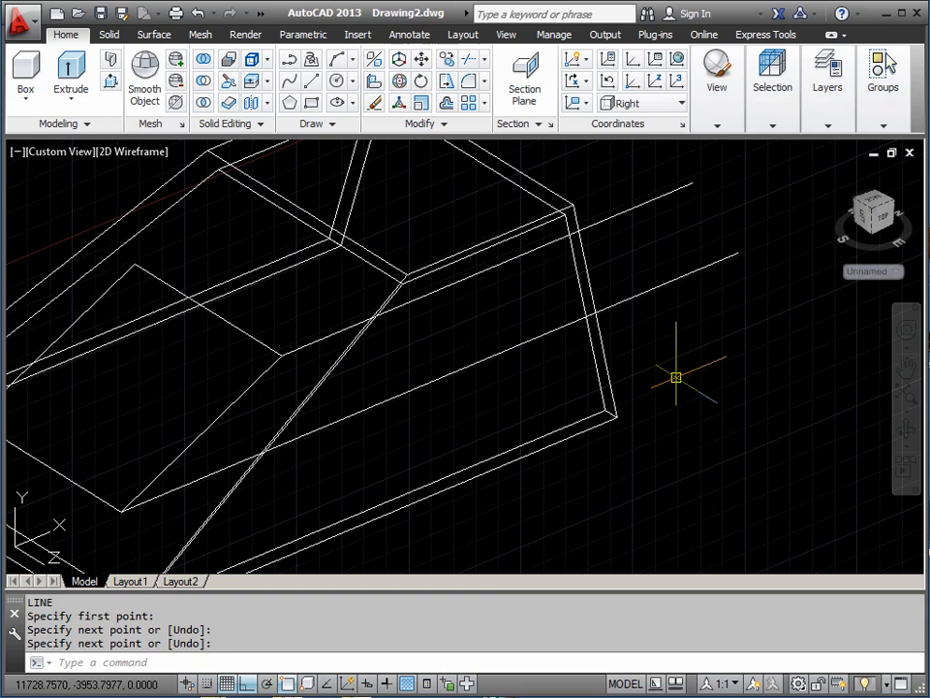
pyautogui.click(605, 347)
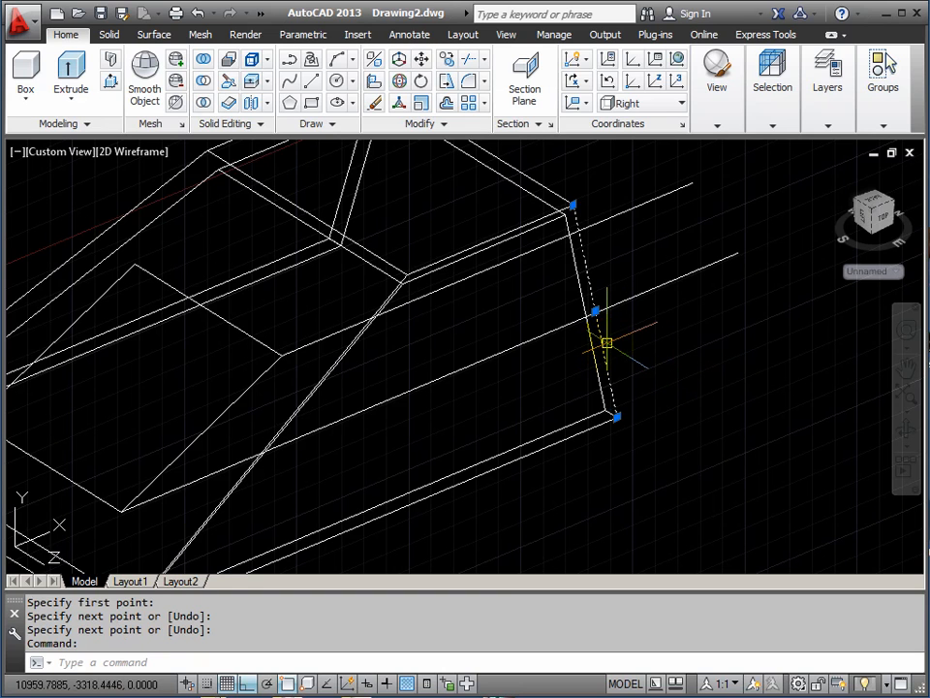
pyautogui.press('Escape')
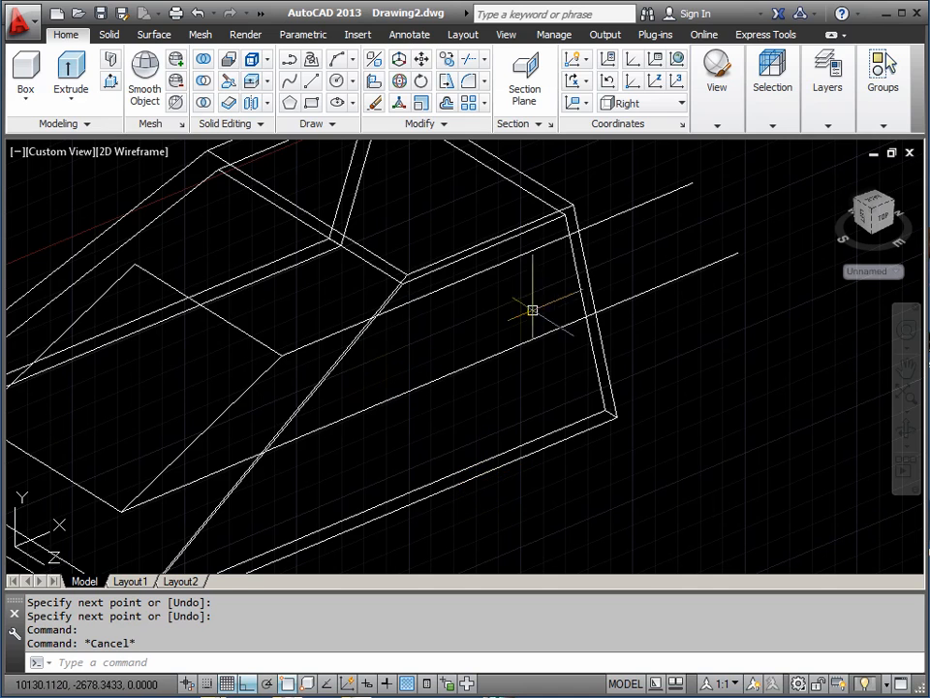
pyautogui.click(593, 295)
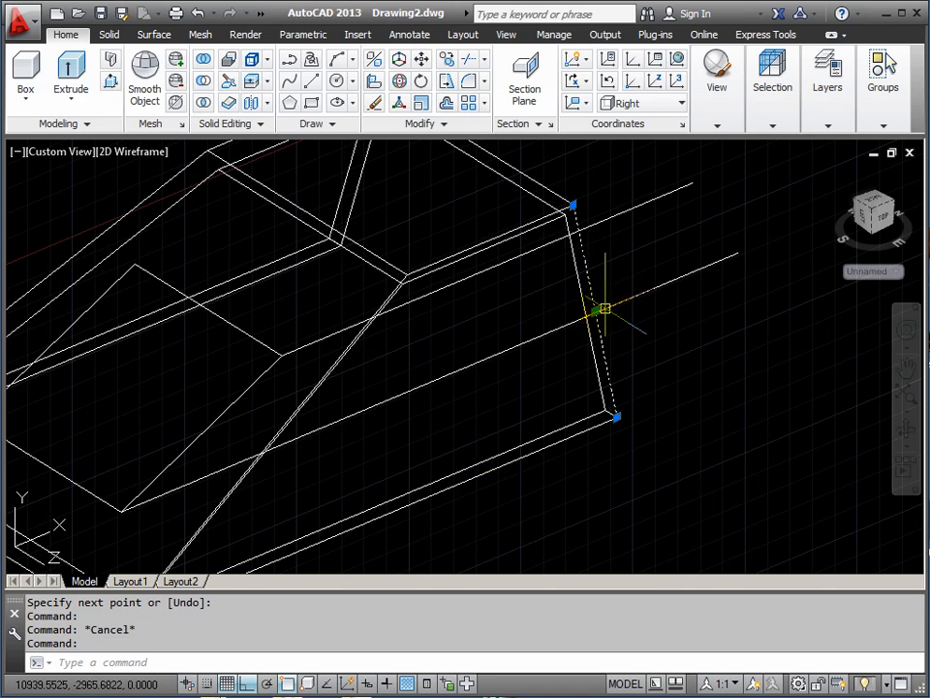
pyautogui.press('Escape')
pyautogui.click(590, 283)
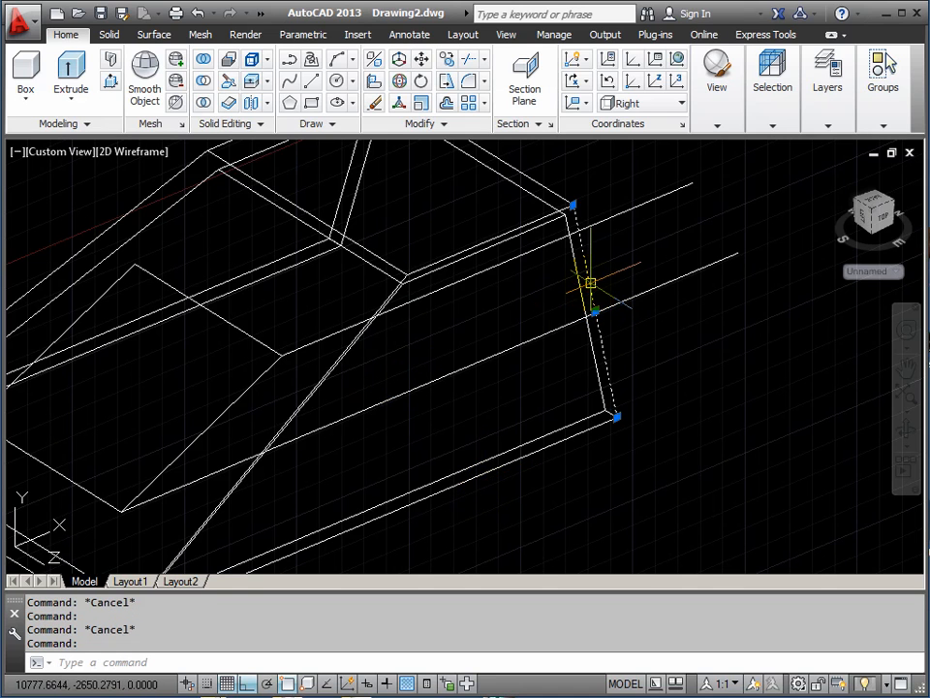
pyautogui.write('CH')
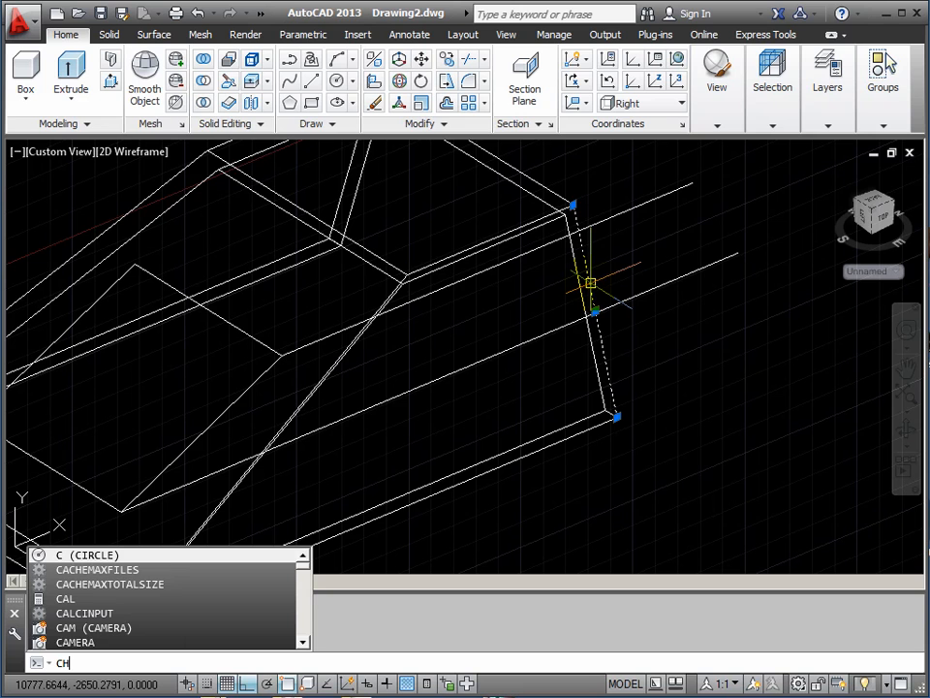
pyautogui.press('Return')
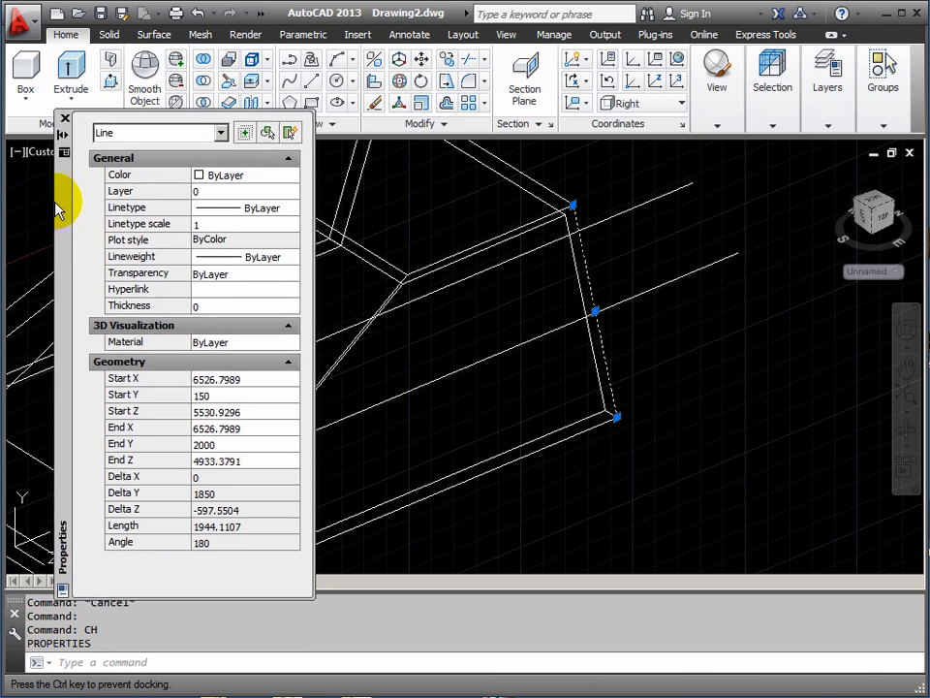
pyautogui.click(254, 140)
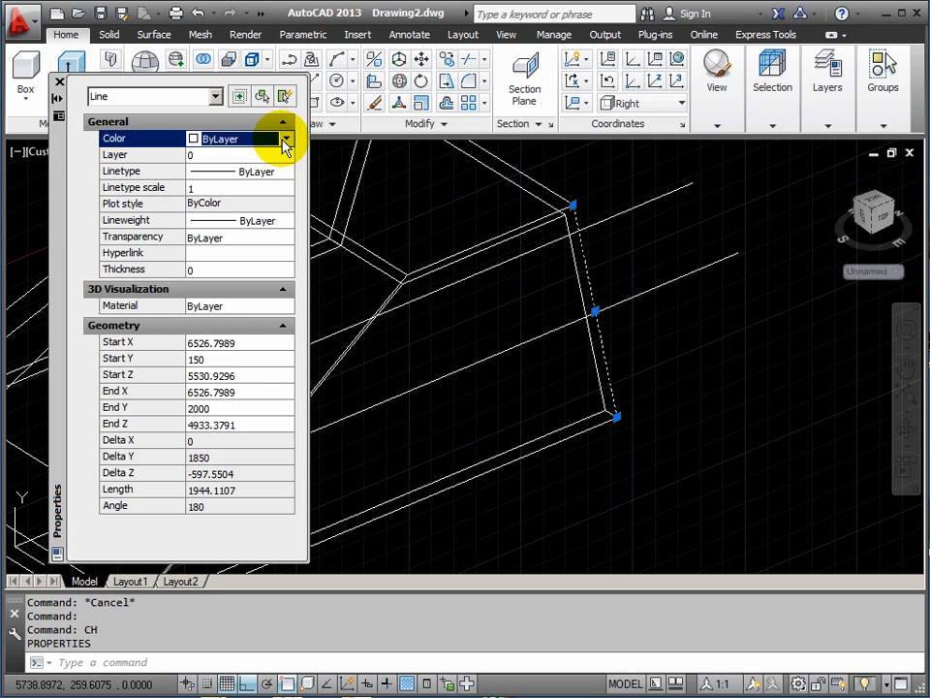
pyautogui.click(286, 140)
pyautogui.click(204, 262)
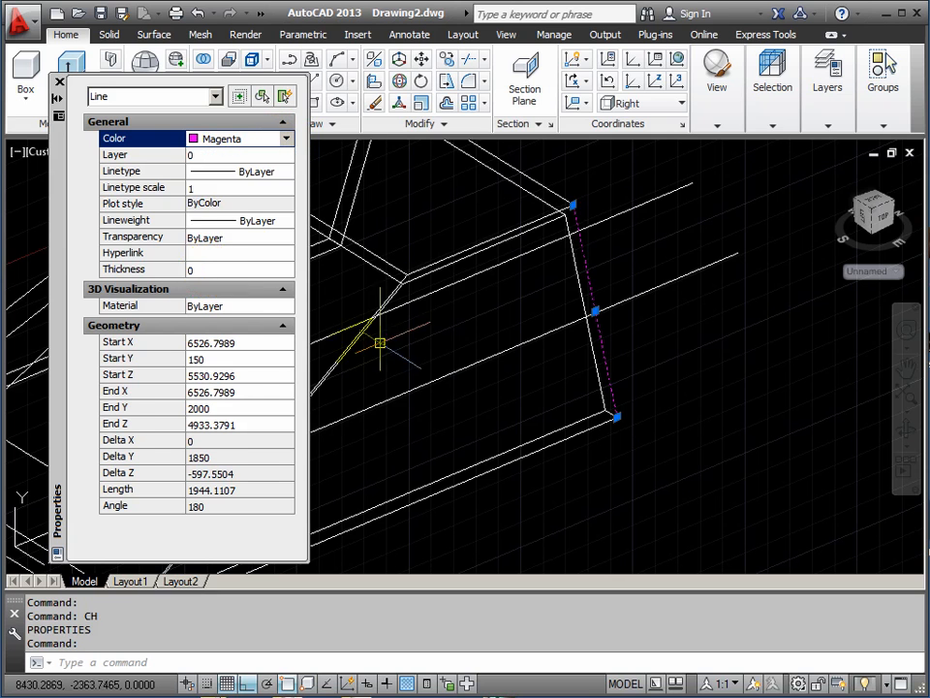
# Trim both ends of the magenta line on the rear right edge, using the two construction lines as cutting edges.
pyautogui.press('Escape')
pyautogui.click(59, 82)
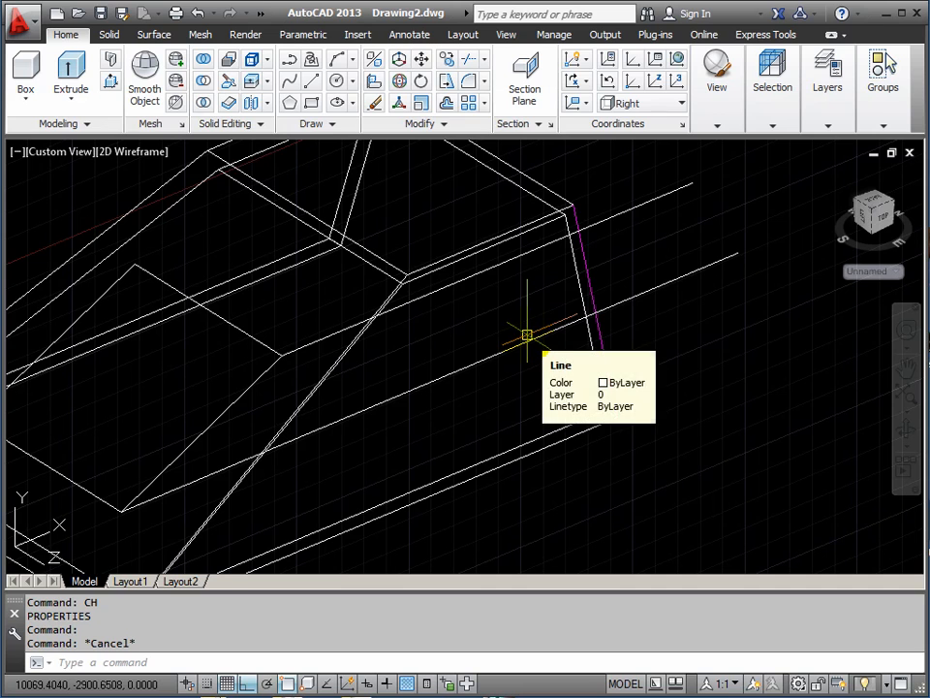
pyautogui.write('TR')
pyautogui.press('Return')
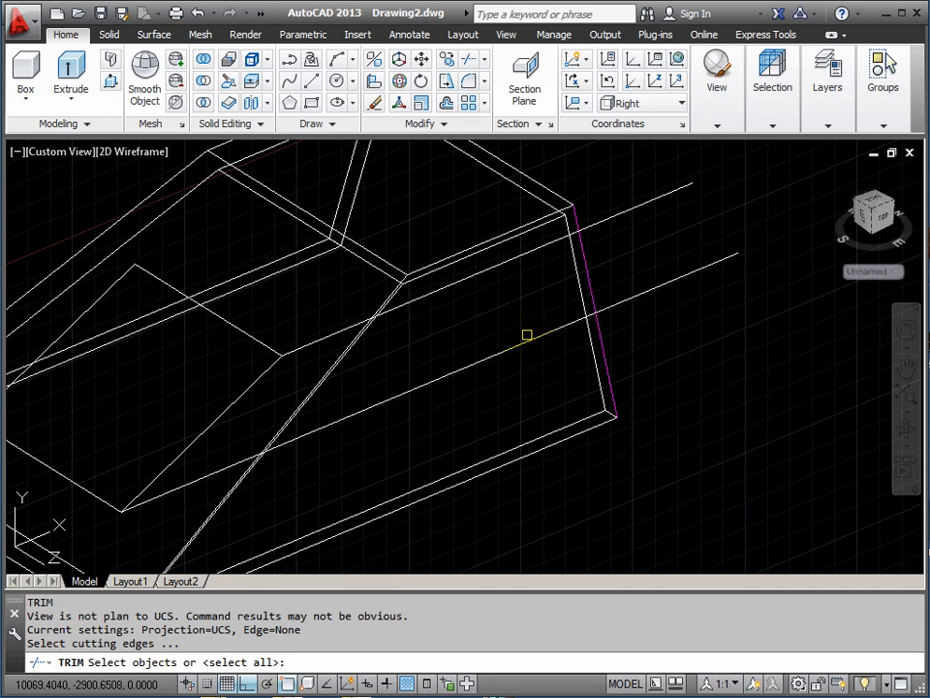
pyautogui.click(652, 202)
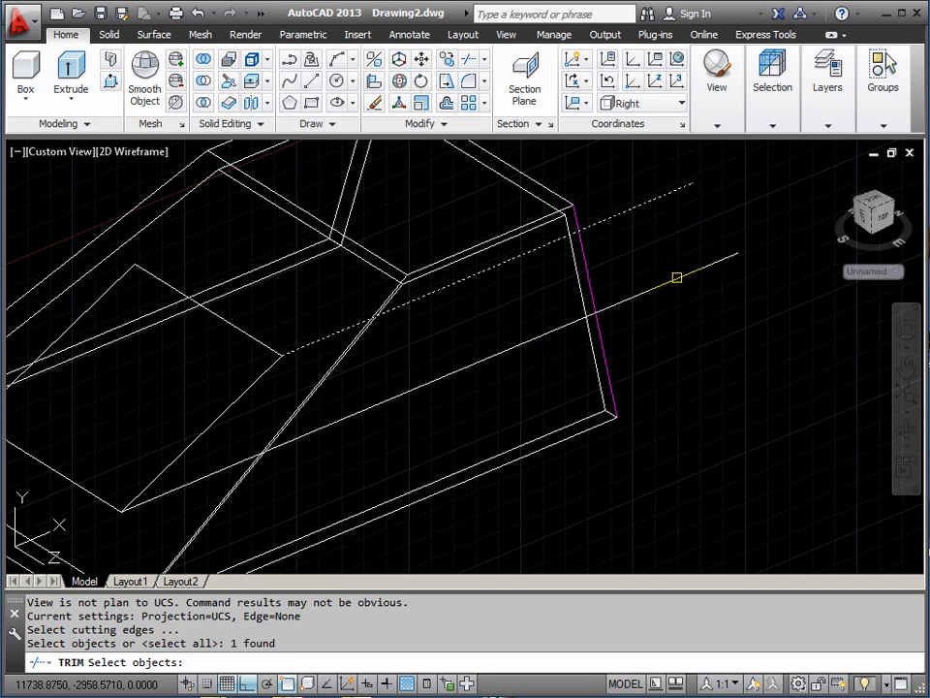
pyautogui.click(676, 277)
pyautogui.press('Return')
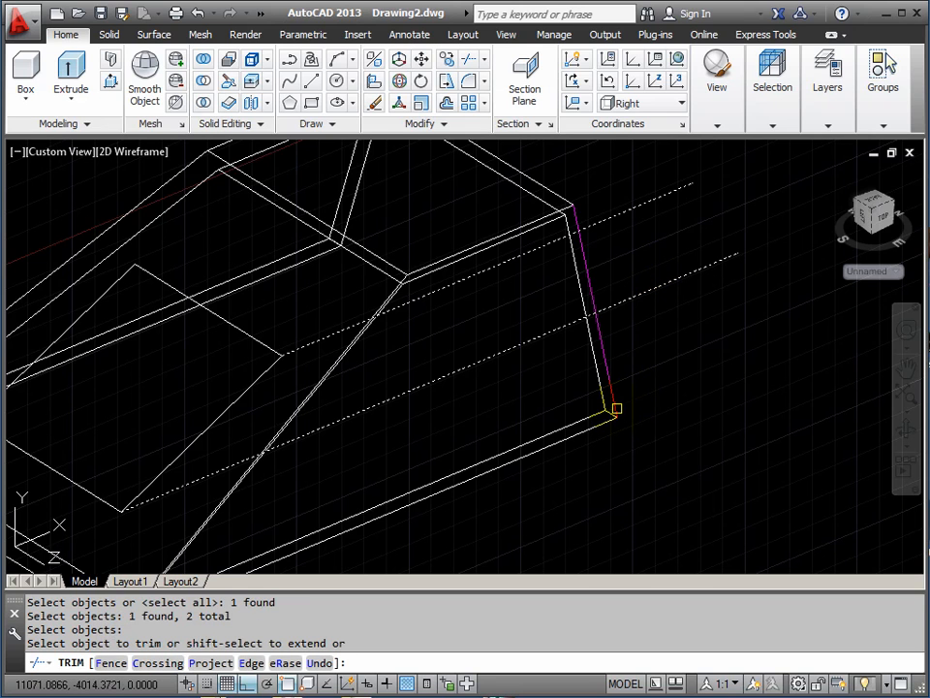
pyautogui.click(616, 408)
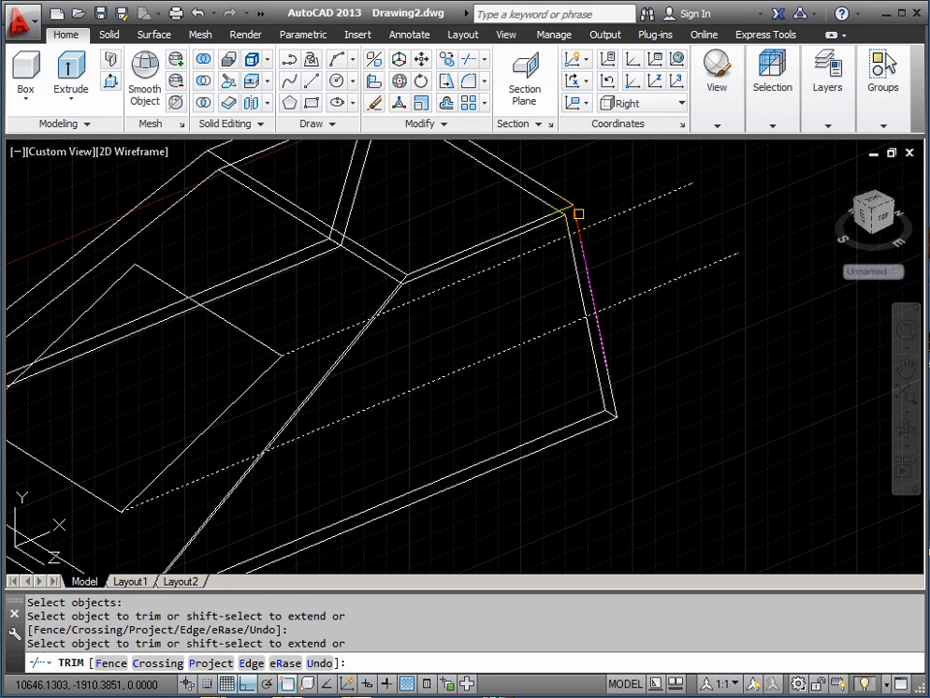
pyautogui.click(577, 214)
pyautogui.press('Return')
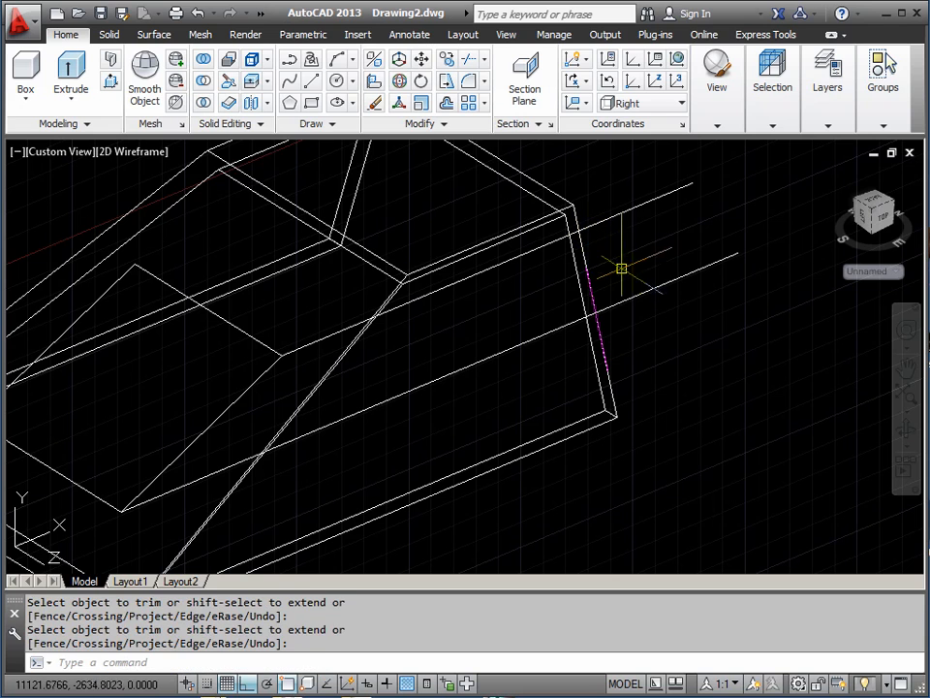
# Erase the two construction lines that run from the slope rectangle's corners past the wedge's rear edge.
pyautogui.click(593, 293)
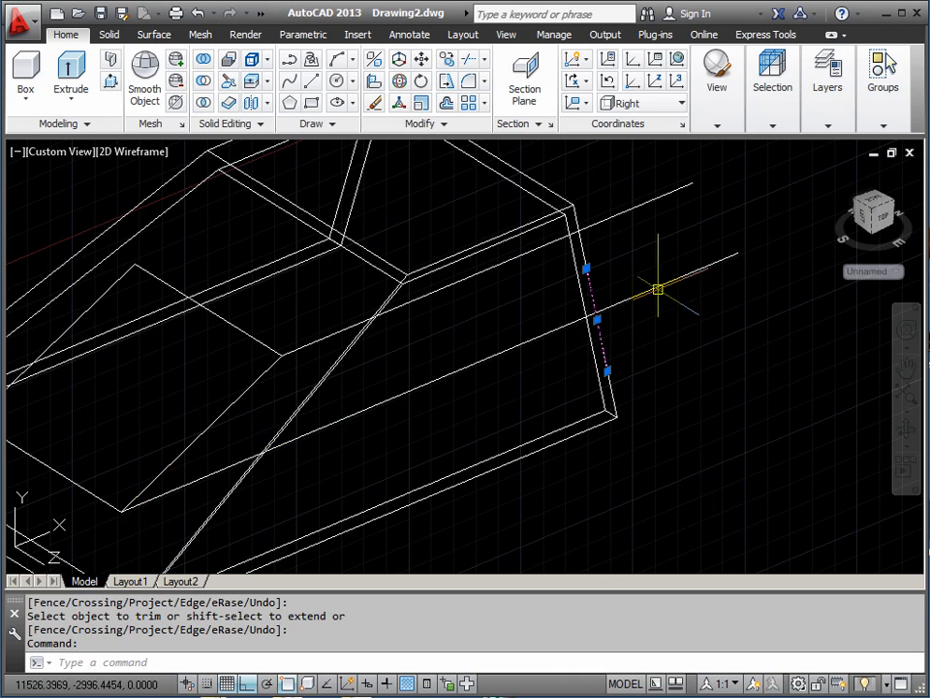
pyautogui.press('Escape')
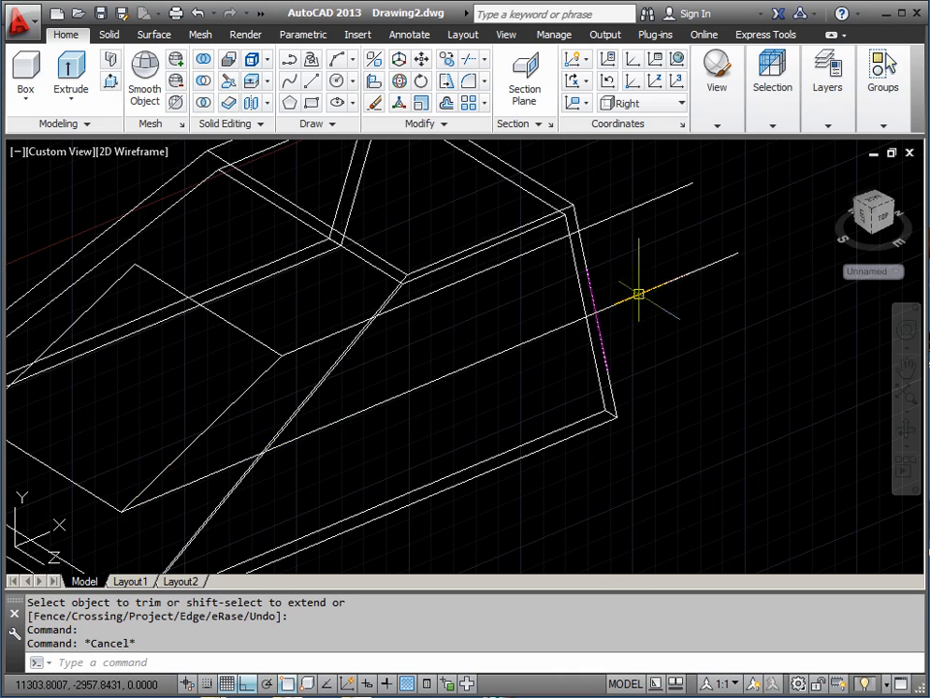
pyautogui.click(635, 294)
pyautogui.click(623, 210)
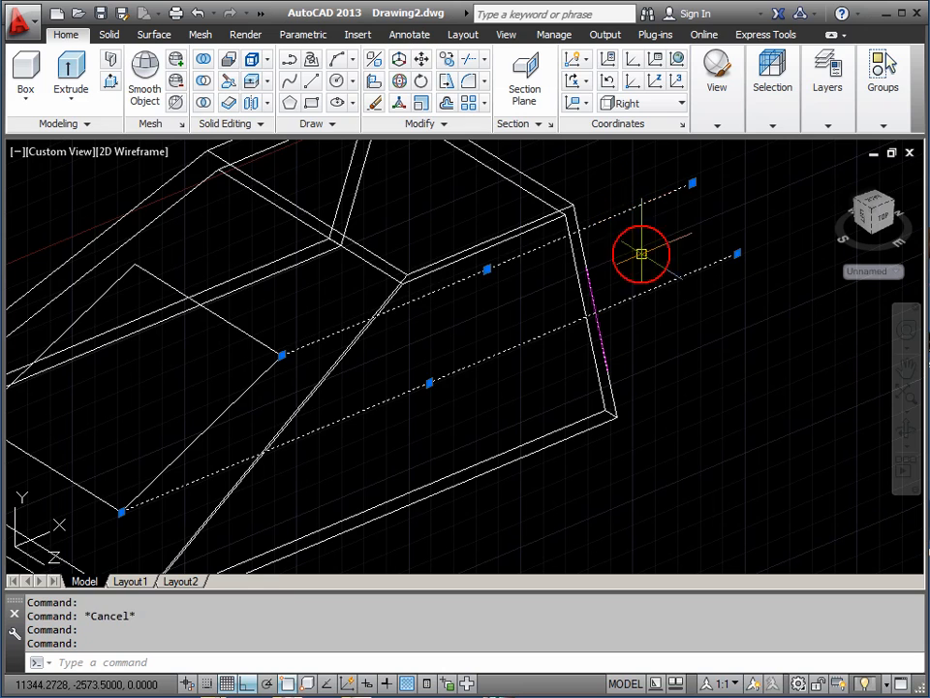
pyautogui.press('Delete')
pyautogui.scroll(-2, 639, 251)
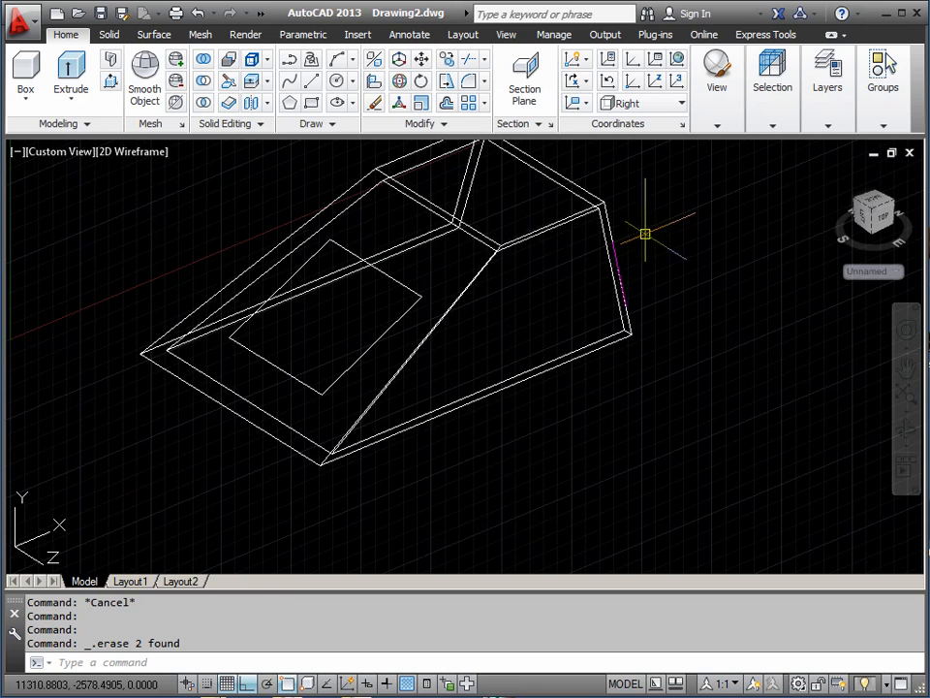
pyautogui.scroll(2, 619, 291)
pyautogui.scroll(-3, 625, 305)
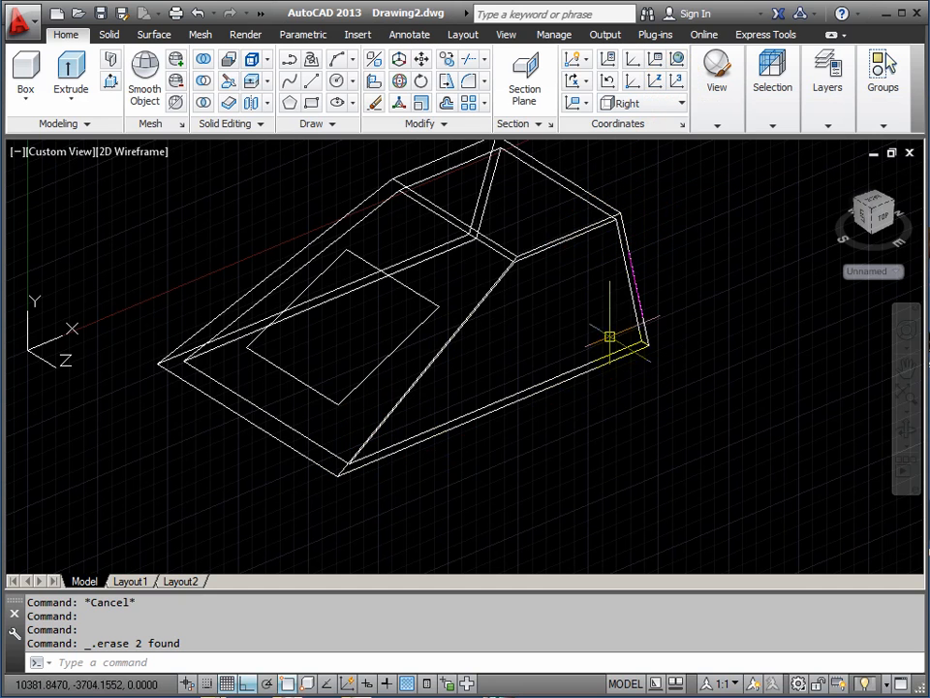
# Define a three-point UCS on the right side: origin at the front bottom corner, X along the bottom edge, Y towards the slope's upper corner.
pyautogui.click(678, 85)
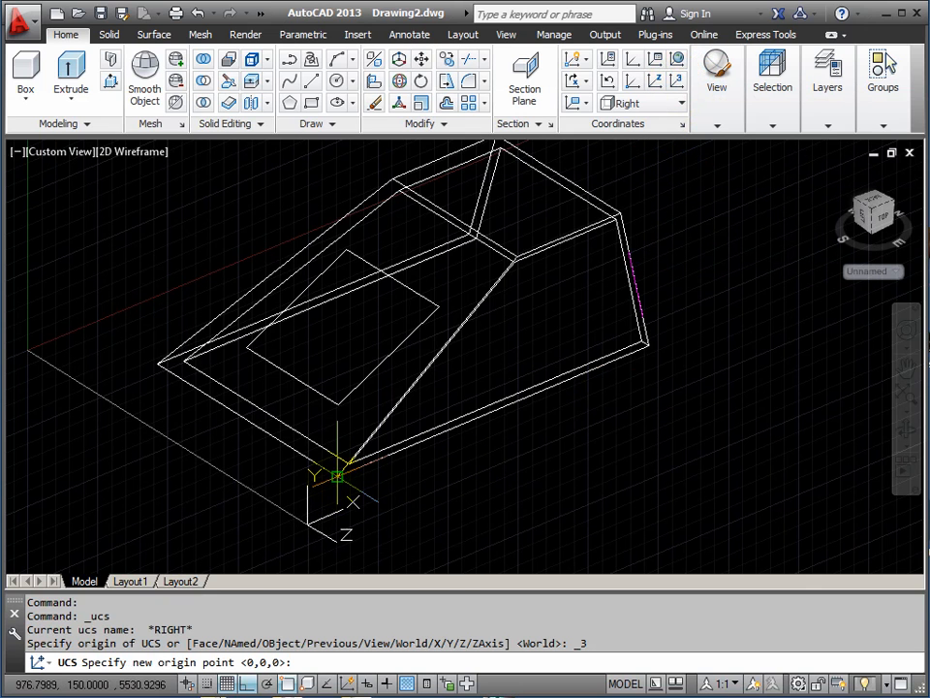
pyautogui.click(337, 477)
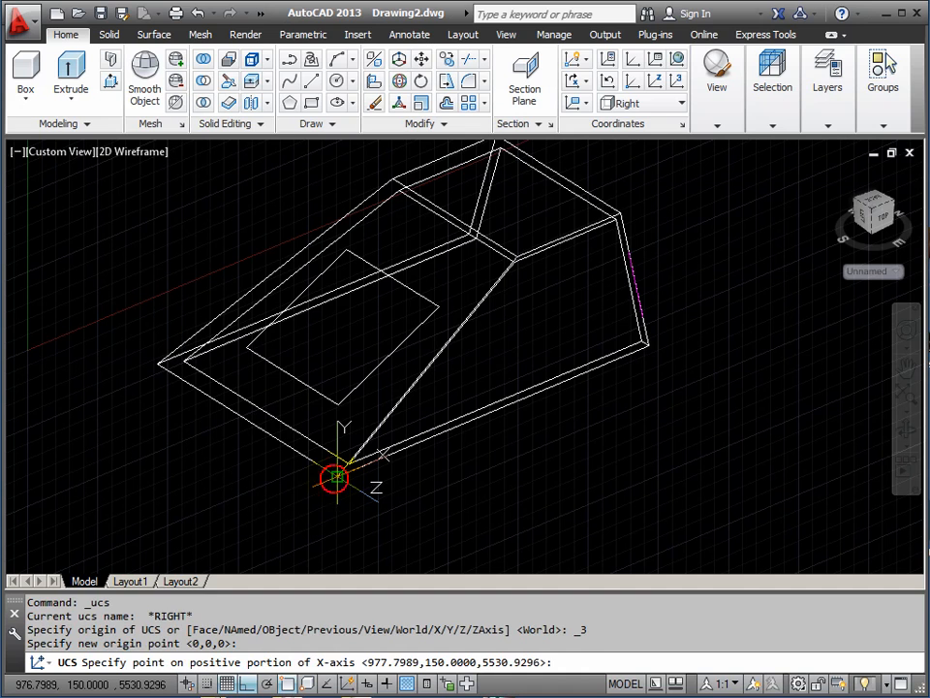
pyautogui.click(648, 345)
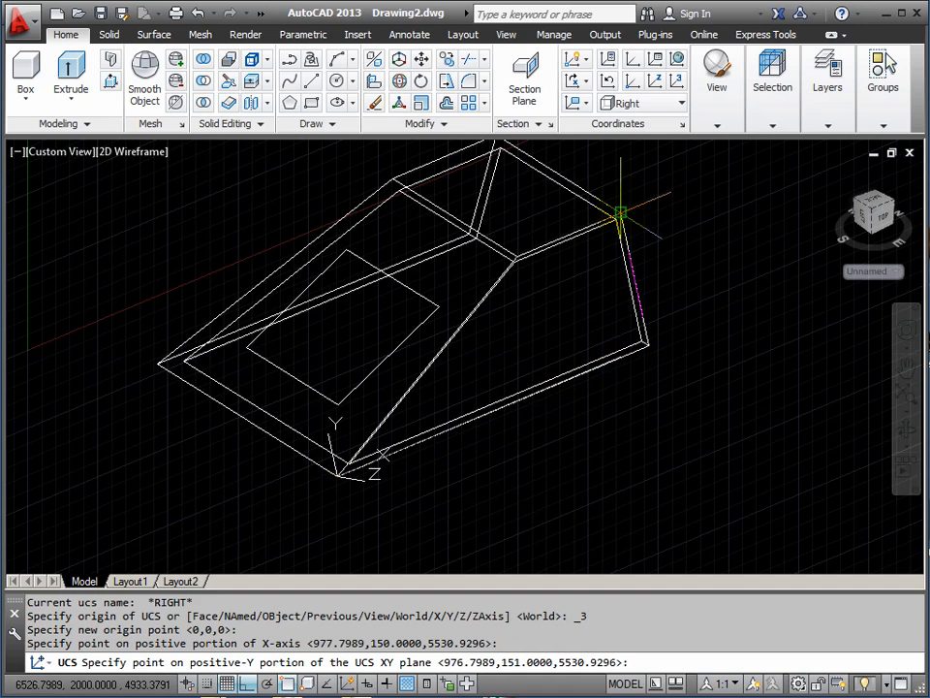
pyautogui.click(517, 257)
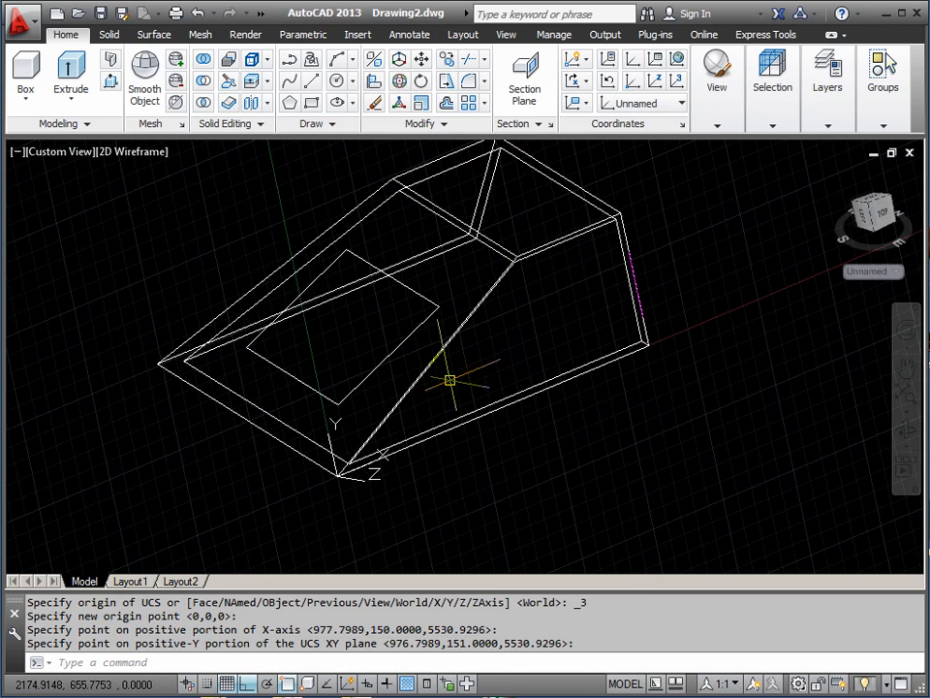
pyautogui.click(341, 474)
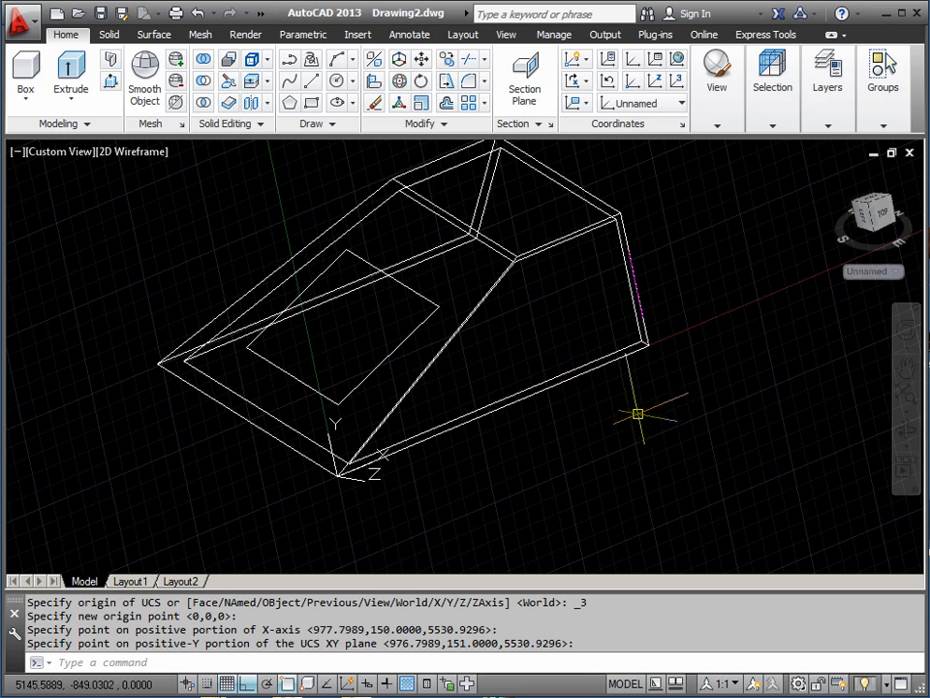
# Copy the trimmed magenta line 300 units from the rear edge towards the front of the right side.
pyautogui.scroll(2, 599, 354)
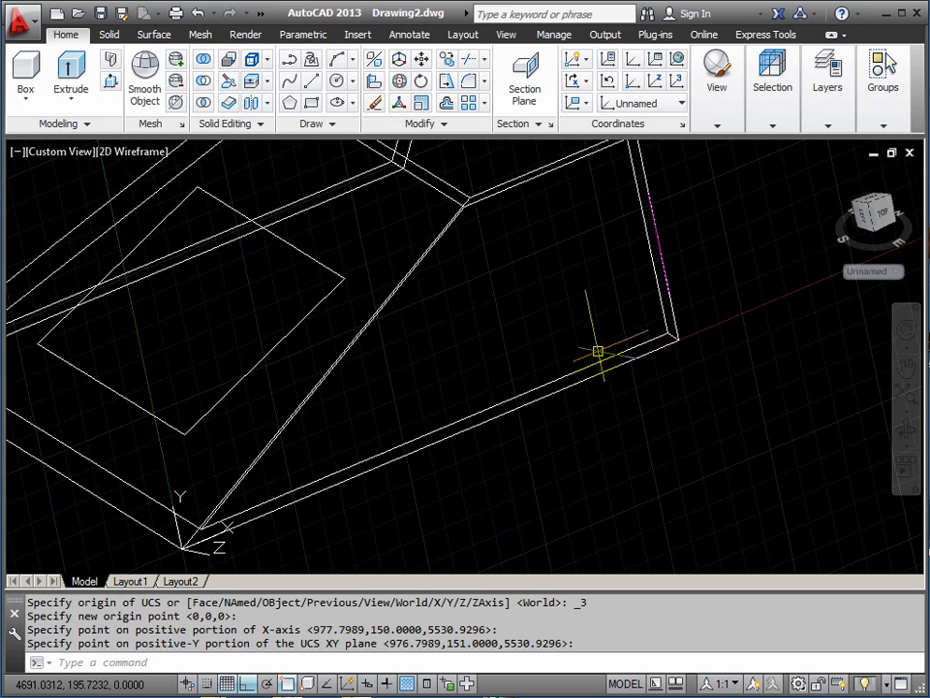
pyautogui.scroll(-2, 599, 354)
pyautogui.moveTo(599, 353); pyautogui.dragTo(599, 364, button='middle')
pyautogui.write('CP')
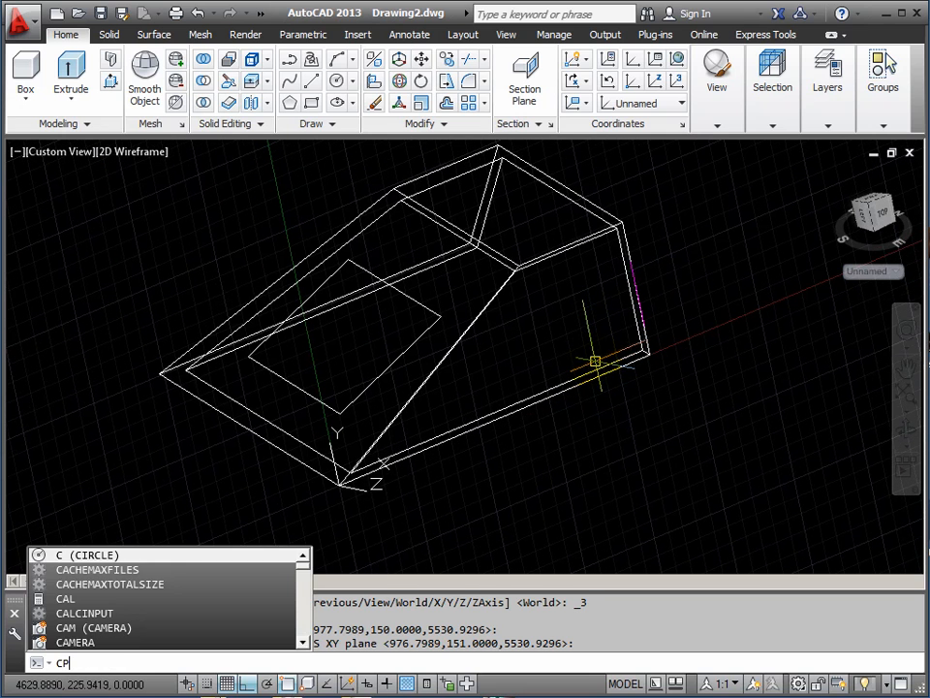
pyautogui.press('Return')
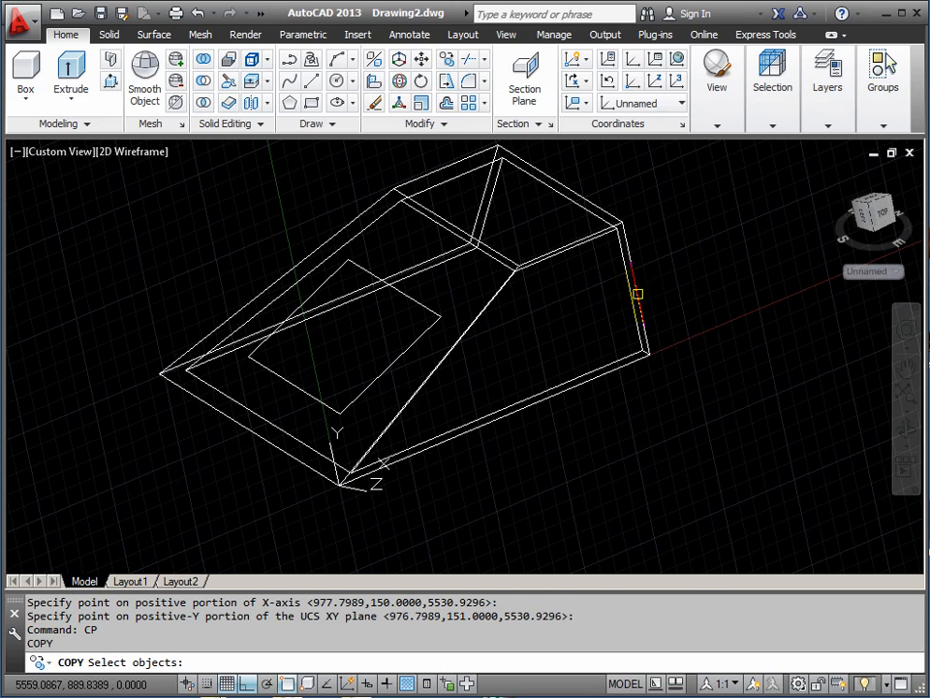
pyautogui.click(638, 293)
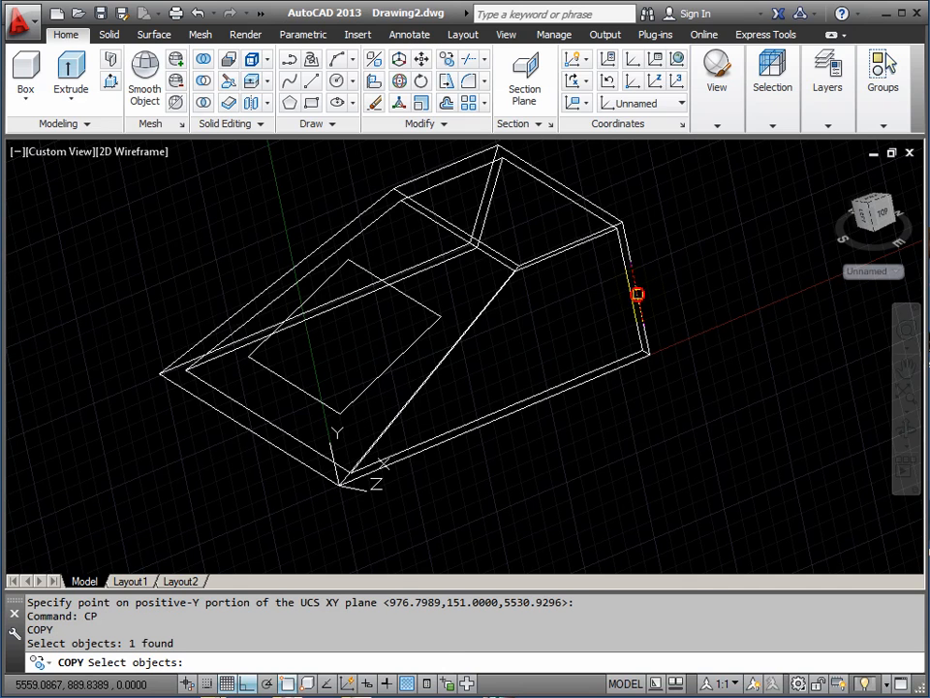
pyautogui.press('Return')
pyautogui.click(768, 349)
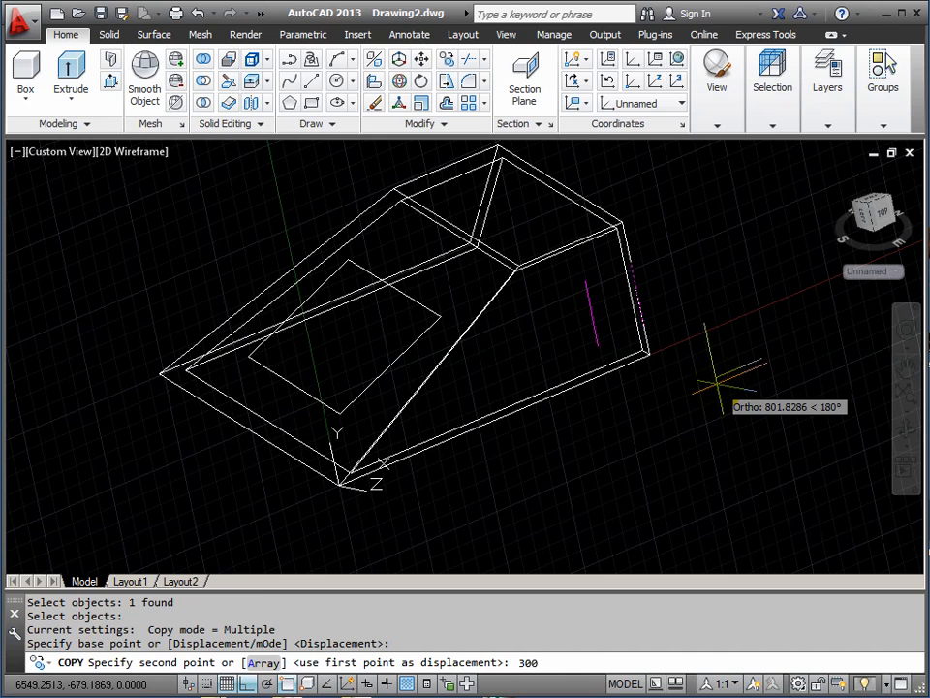
pyautogui.press('Return')
pyautogui.press('Return')
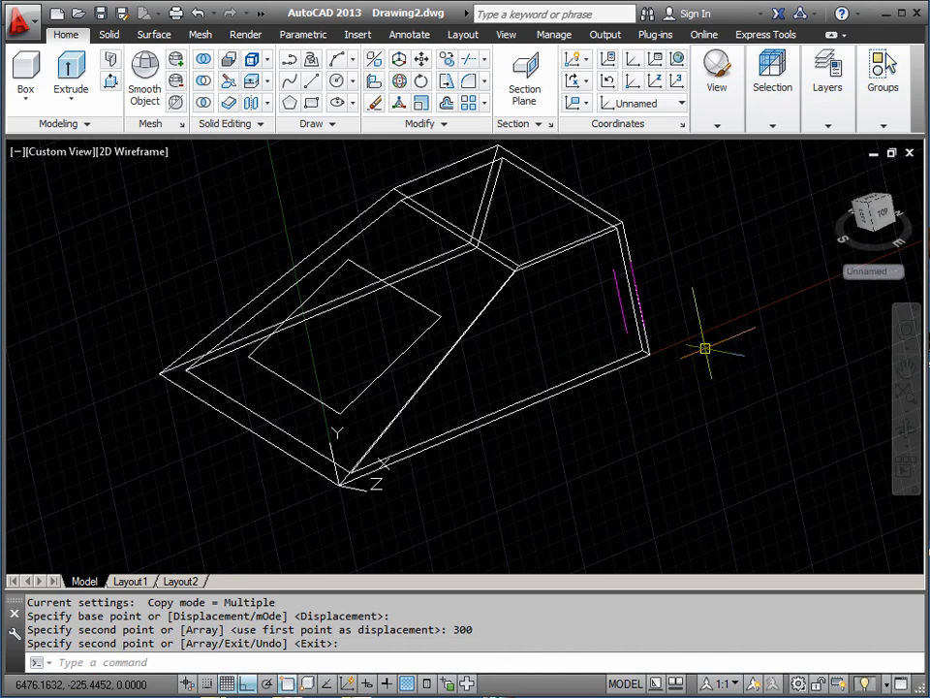
# Offset the copied magenta line three times in succession towards the front, each at a distance of 300.
pyautogui.press('Return')
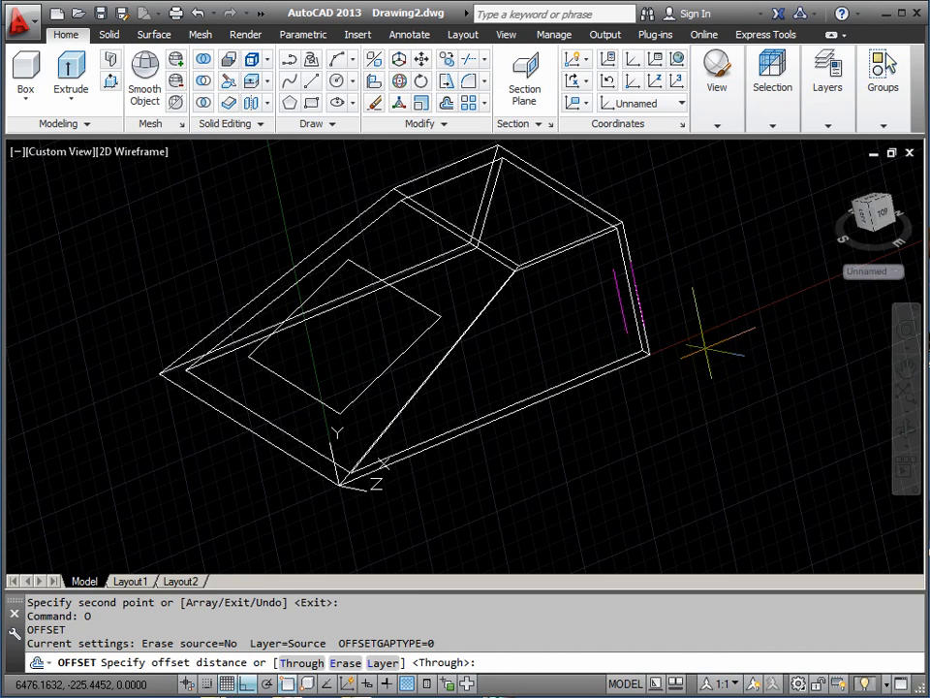
pyautogui.press('Return')
pyautogui.click(620, 314)
pyautogui.click(602, 310)
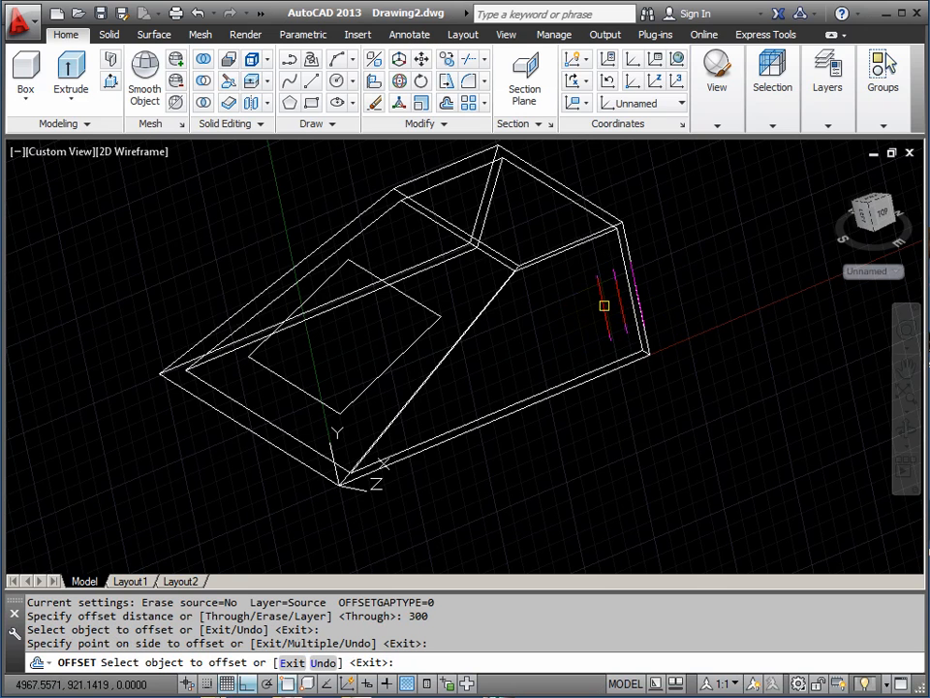
pyautogui.click(603, 305)
pyautogui.click(560, 323)
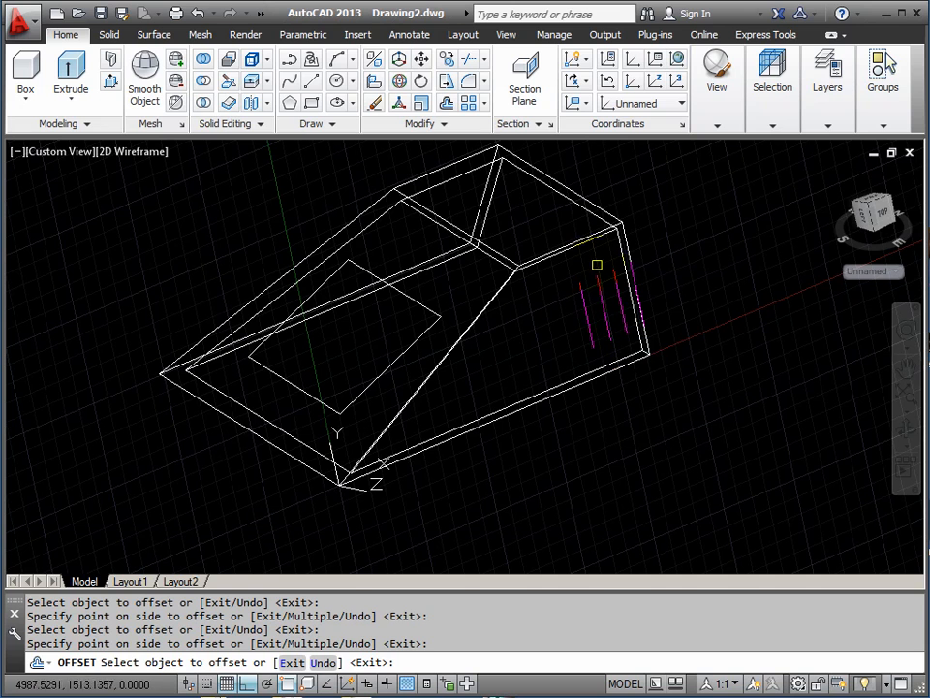
pyautogui.click(583, 316)
pyautogui.click(535, 345)
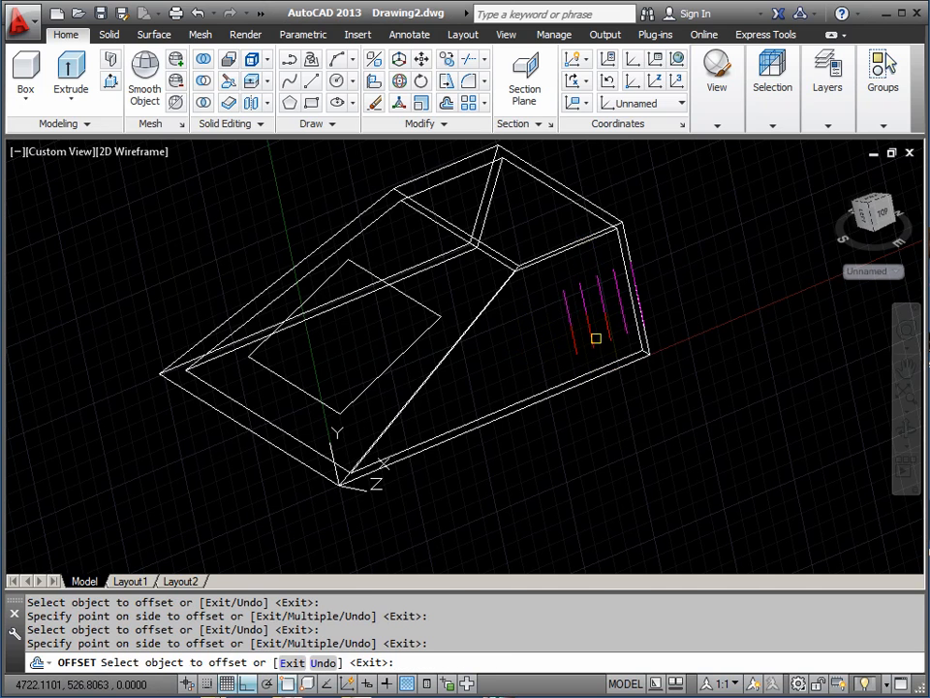
pyautogui.press('Escape')
# Erase the original magenta line lying on the wedge's rear right edge.
pyautogui.scroll(4, 595, 334)
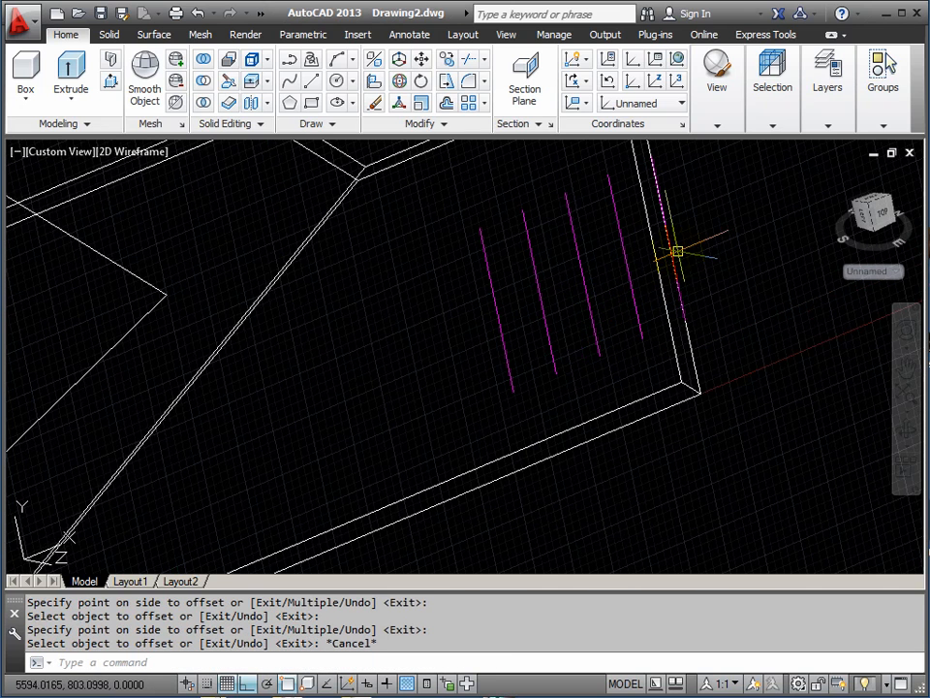
pyautogui.press('Delete')
pyautogui.moveTo(627, 265); pyautogui.dragTo(618, 288, button='middle')
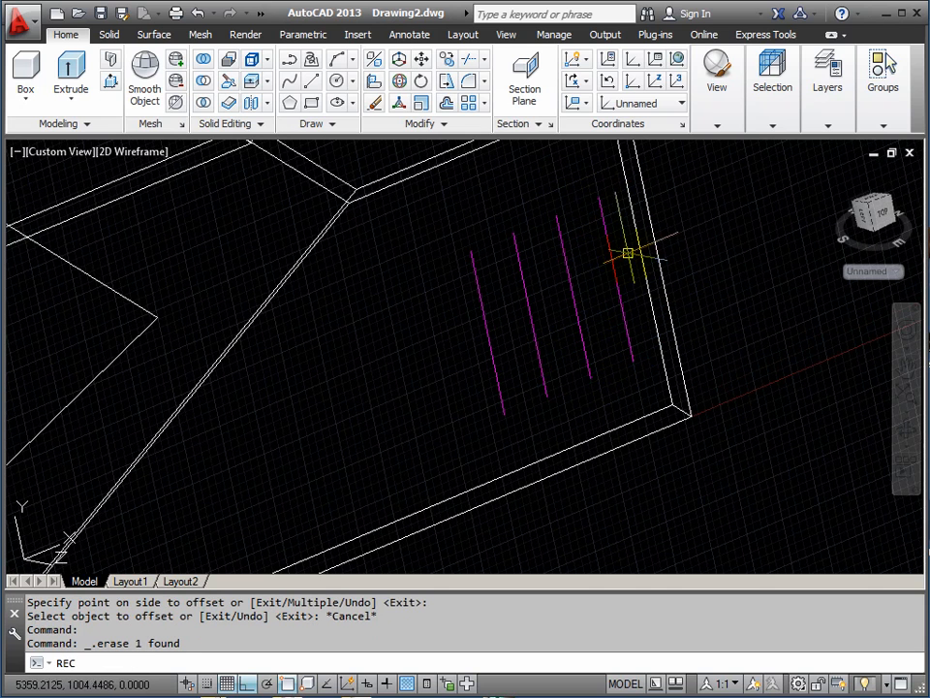
# Draw two rectangles on the right side, one spanning the two rear magenta lines and one spanning the two front ones.
pyautogui.press('Return')
pyautogui.click(600, 200)
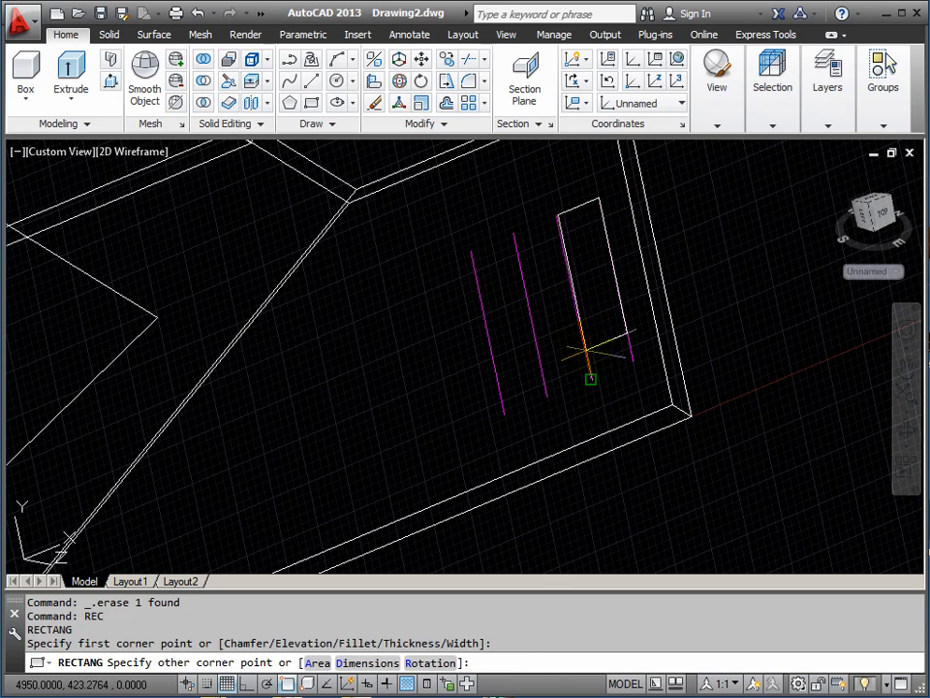
pyautogui.click(592, 378)
pyautogui.press('Return')
pyautogui.click(513, 233)
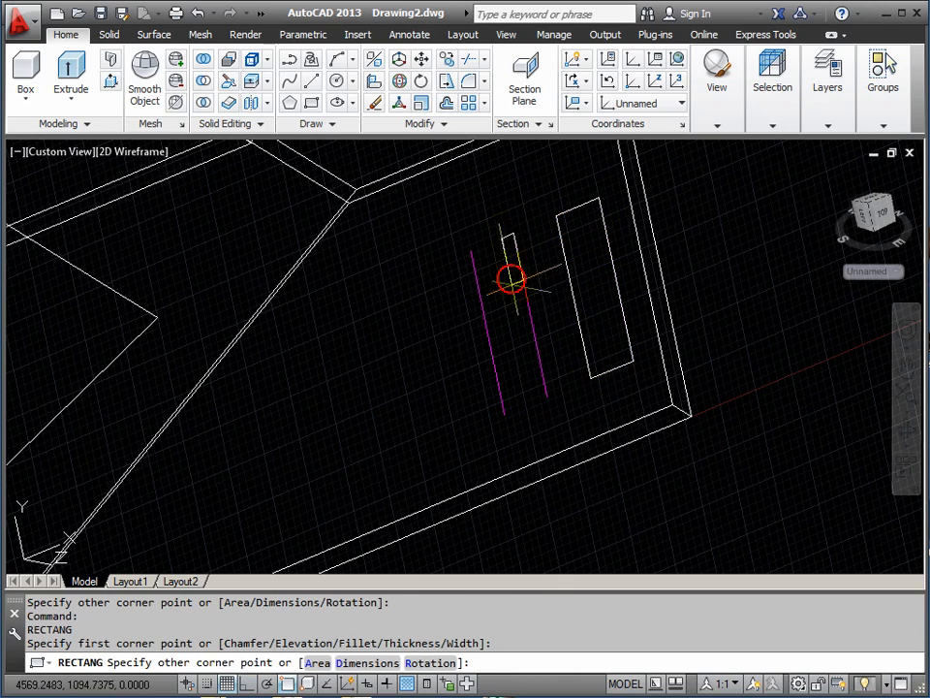
pyautogui.click(504, 414)
pyautogui.scroll(-3, 654, 339)
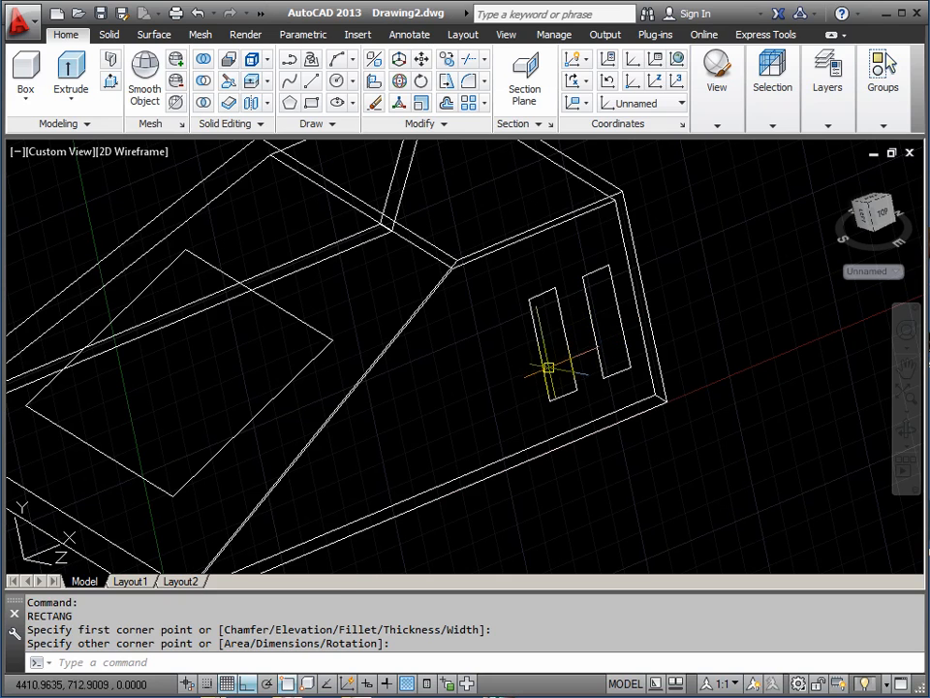
pyautogui.press('Escape')
pyautogui.press('Escape')
# Erase the four magenta guide lines on the right side, keeping both rectangles.
pyautogui.write('E')
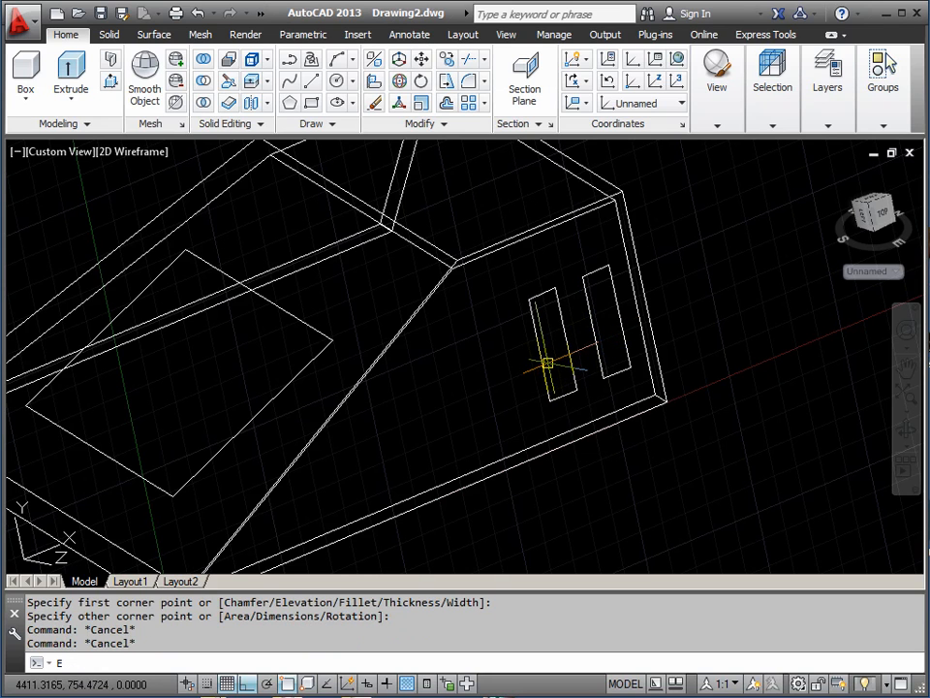
pyautogui.press('Return')
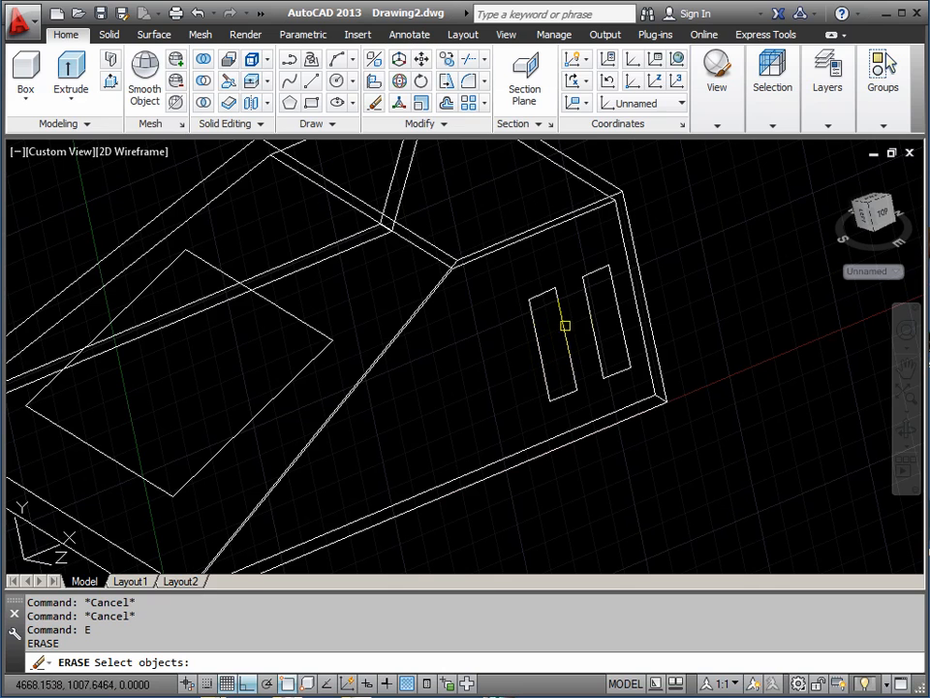
pyautogui.click(494, 427)
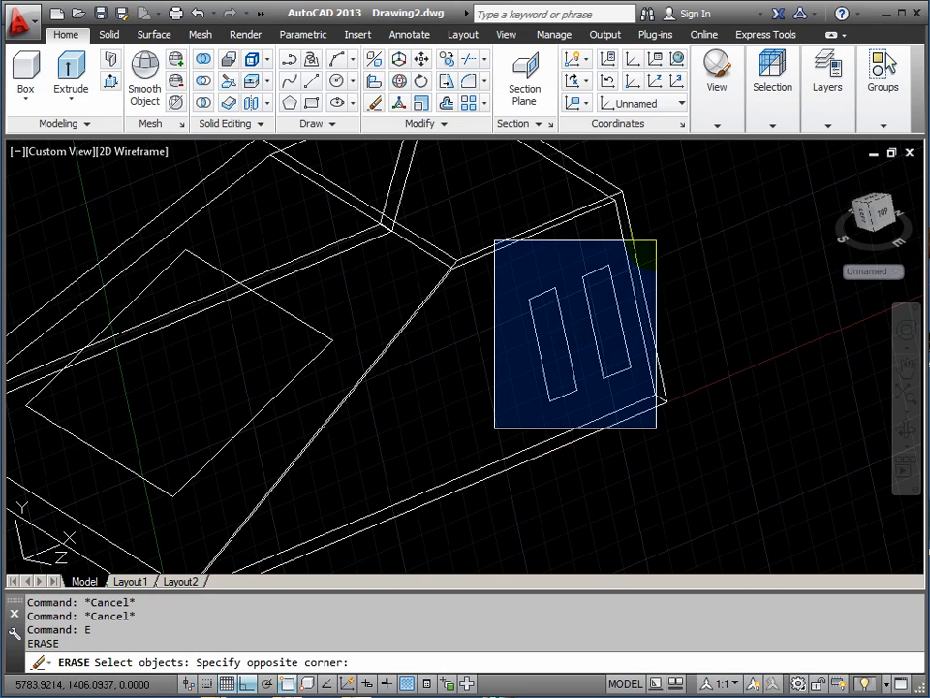
pyautogui.click(695, 234)
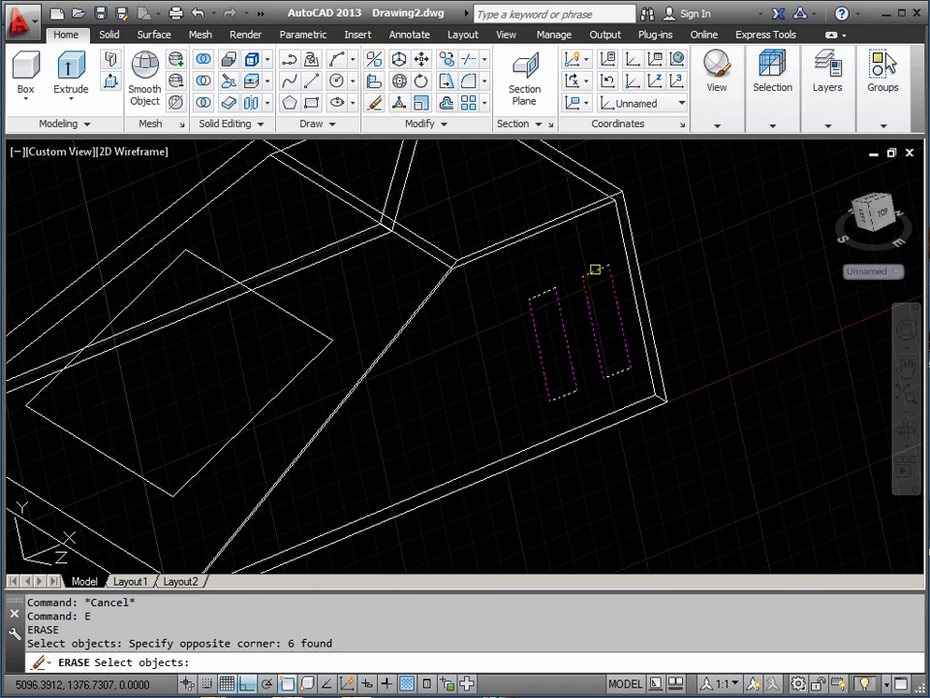
pyautogui.keyDown('shift'); pyautogui.click(595, 269); pyautogui.keyUp('shift')
pyautogui.keyDown('shift'); pyautogui.click(546, 292); pyautogui.keyUp('shift')
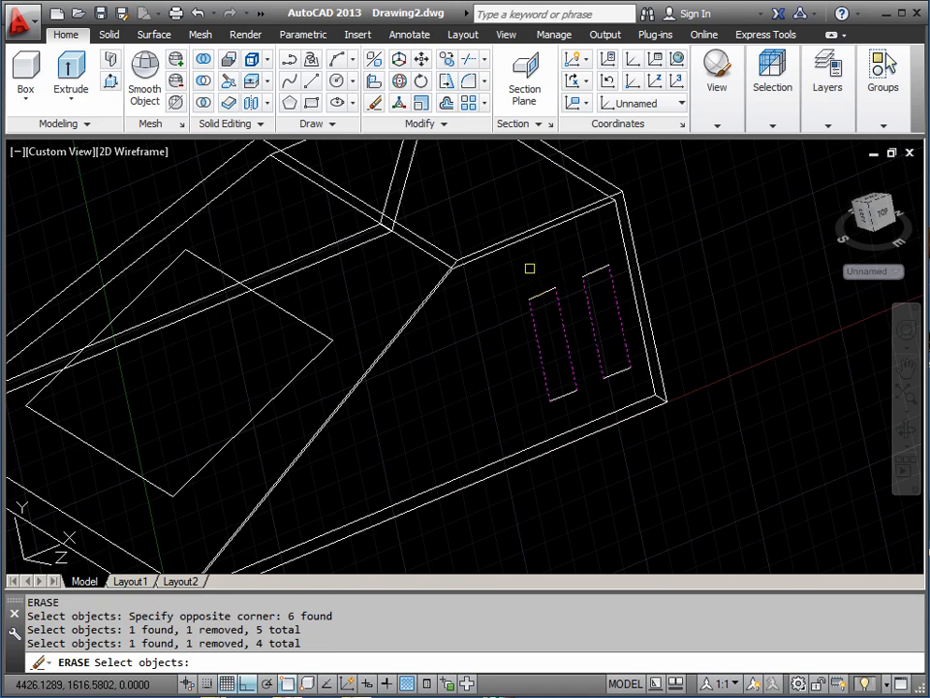
pyautogui.press('Escape')
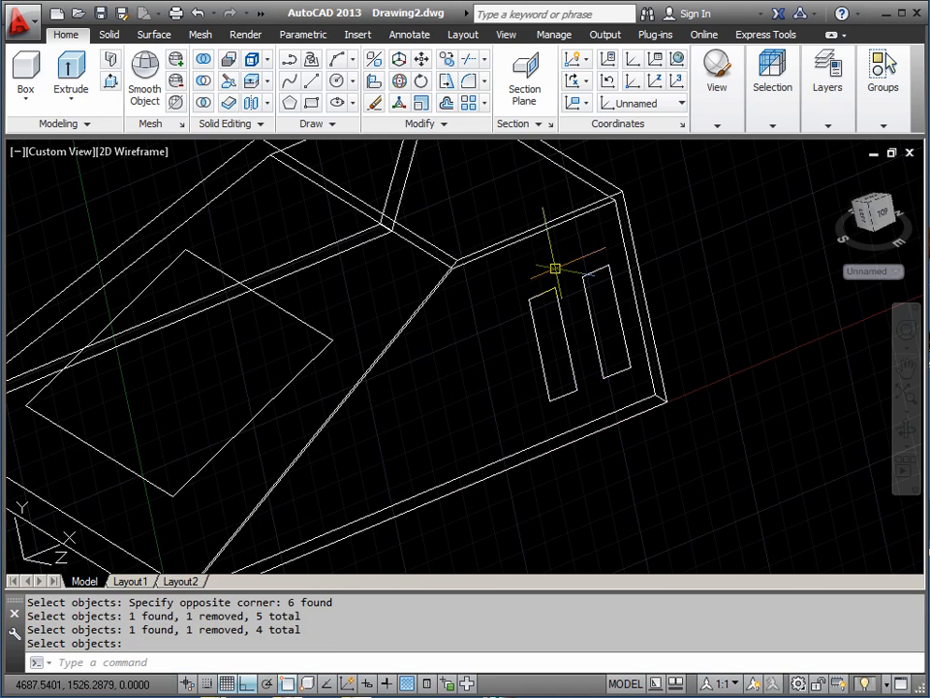
# Move both right-side rectangles one rectangle width towards the front, from the rear rectangle's upper rear corner to its upper front corner.
pyautogui.write('M')
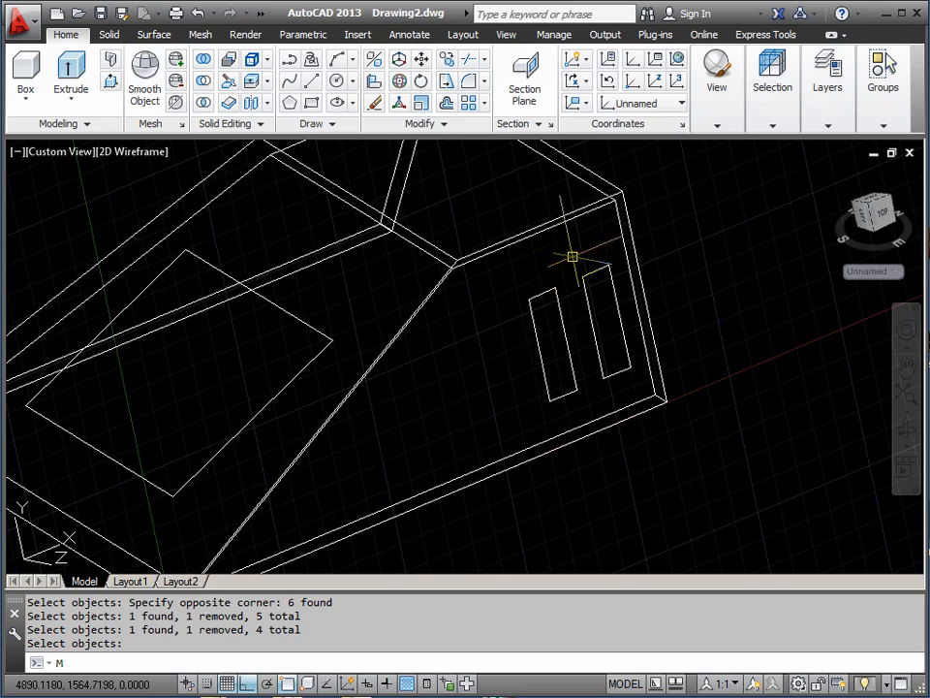
pyautogui.press('Return')
pyautogui.click(617, 254)
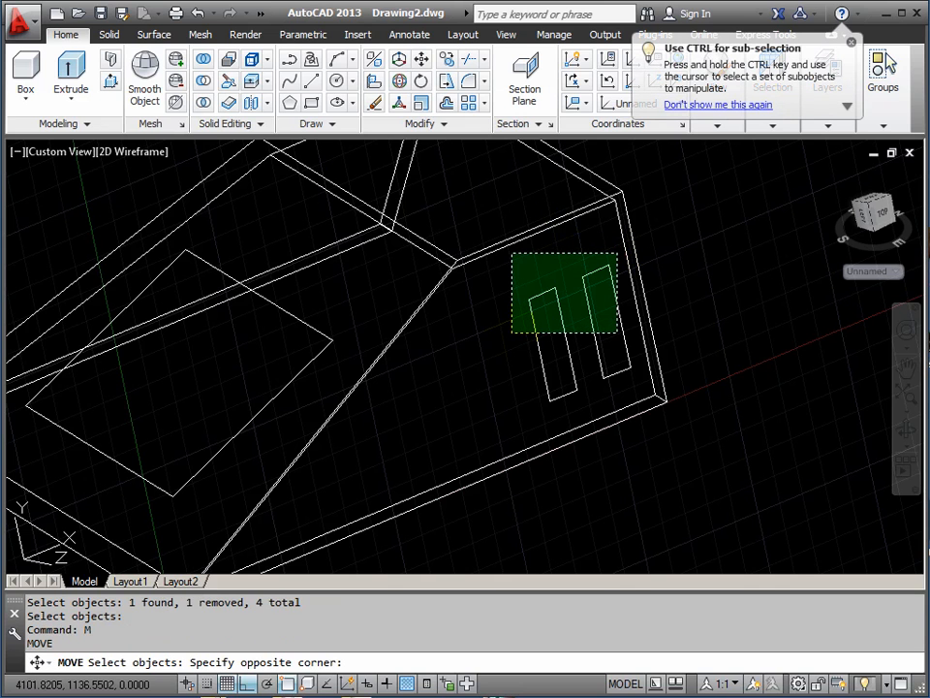
pyautogui.click(512, 333)
pyautogui.press('Return')
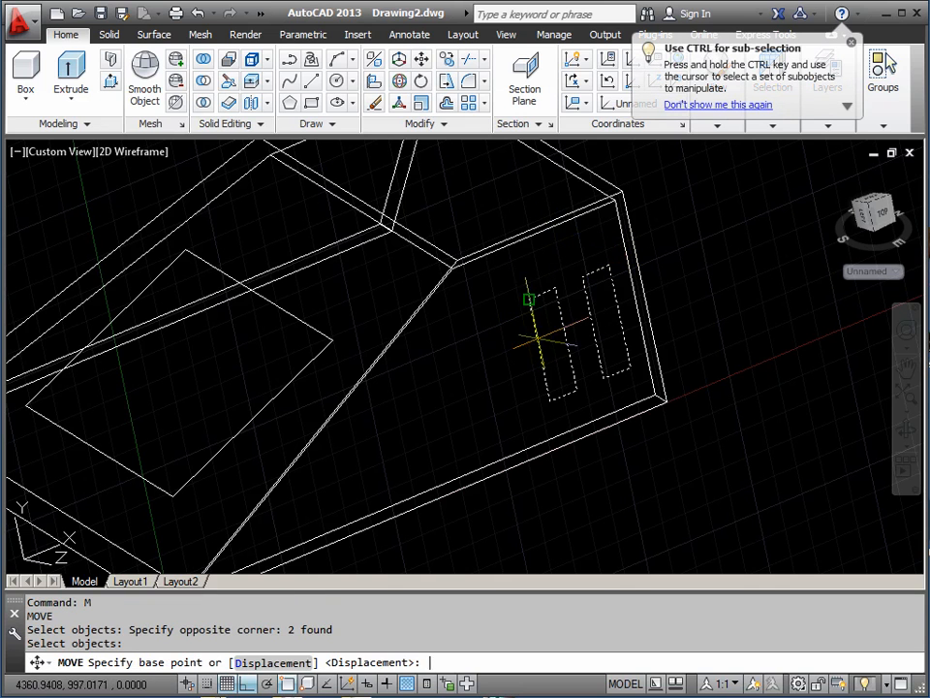
pyautogui.click(608, 264)
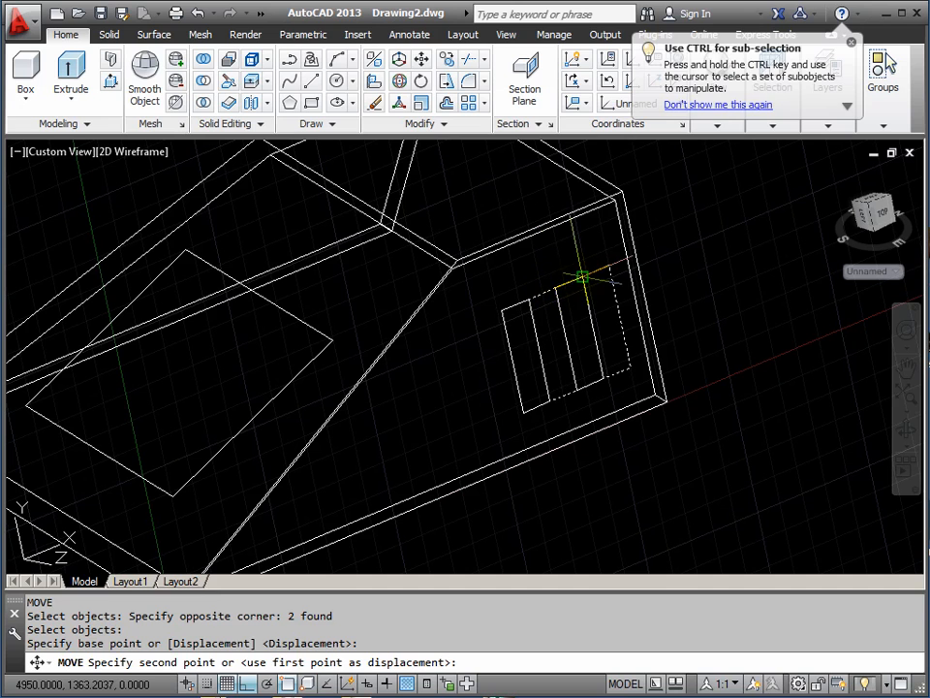
pyautogui.click(612, 350)
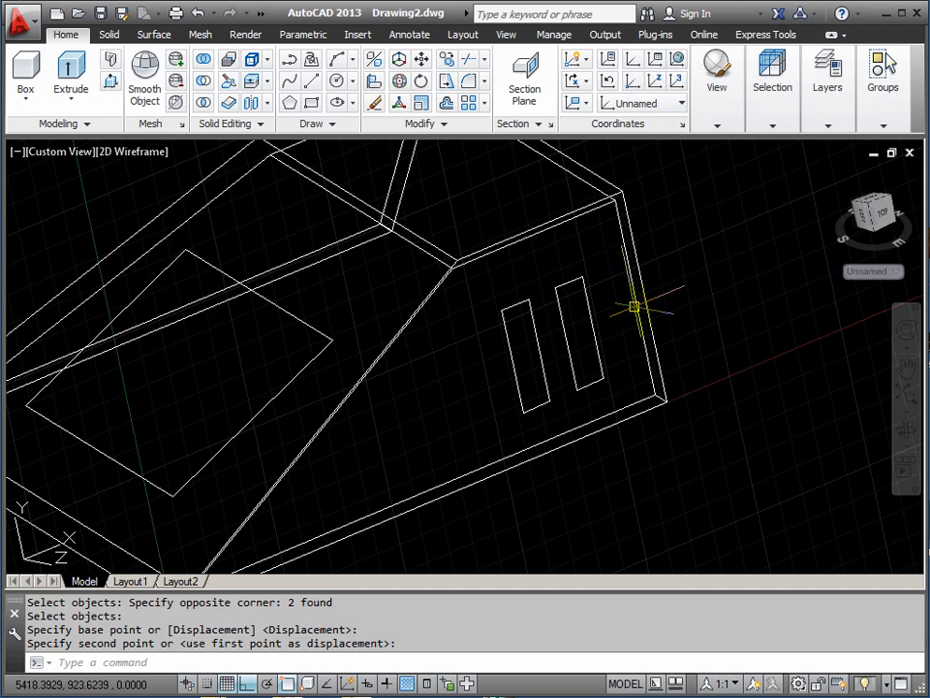
# Restore the World coordinate system.
pyautogui.scroll(-5, 463, 278)
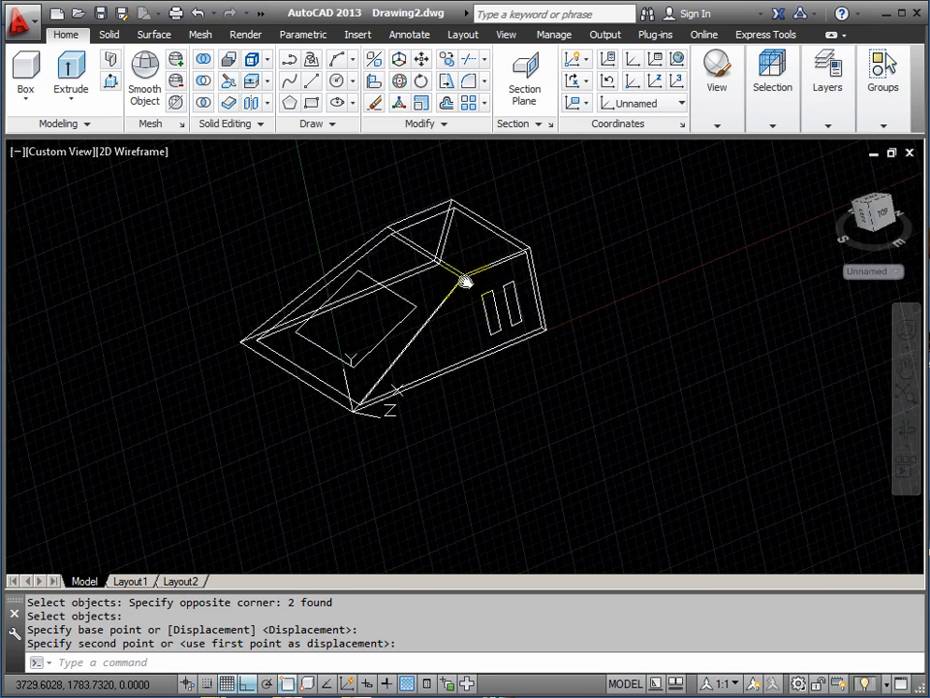
pyautogui.scroll(3, 490, 320)
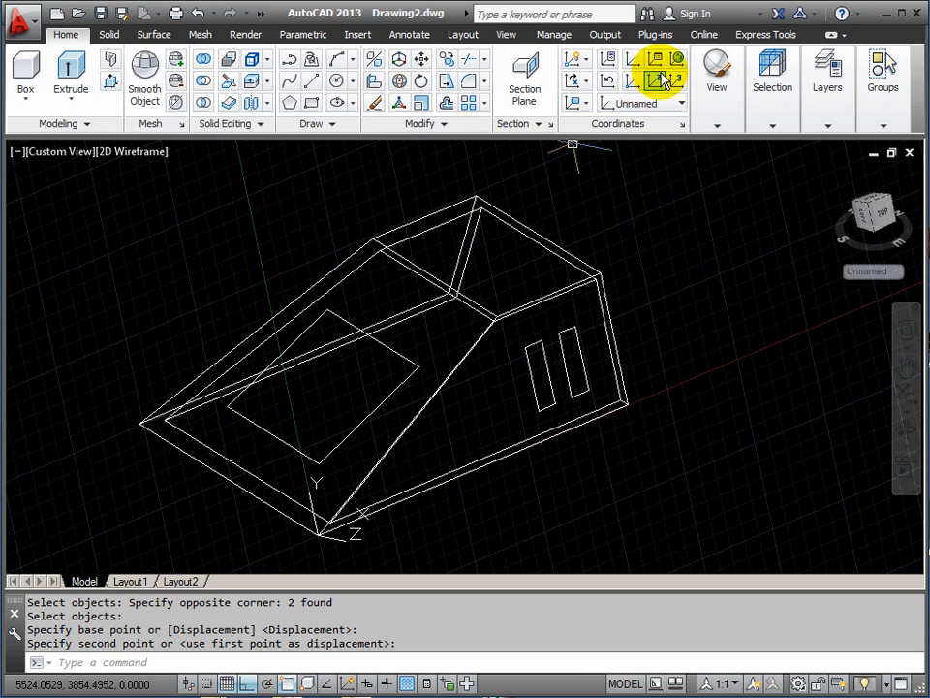
pyautogui.click(673, 105)
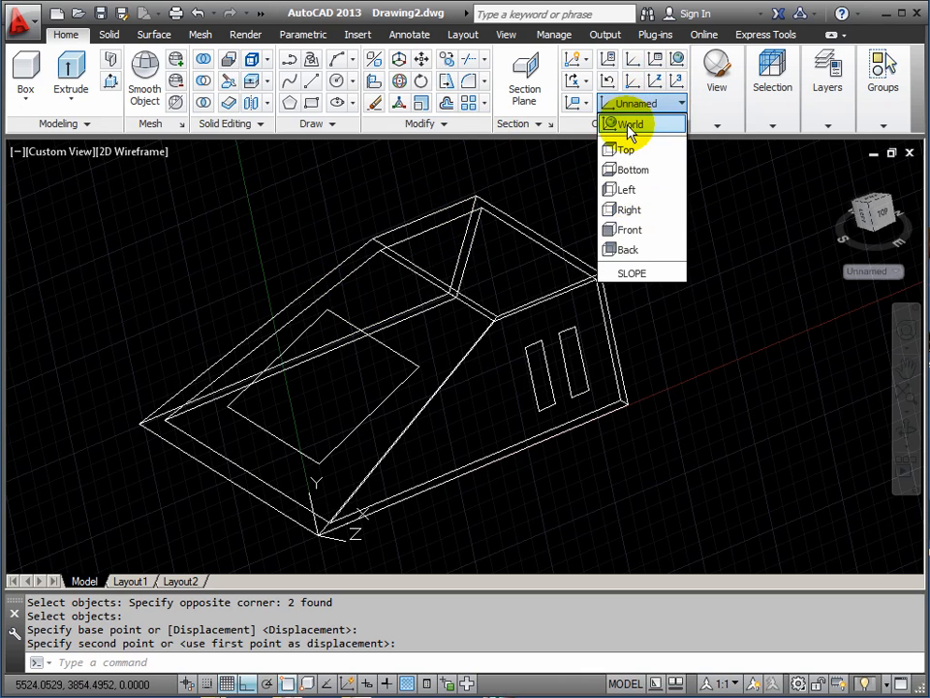
pyautogui.click(627, 128)
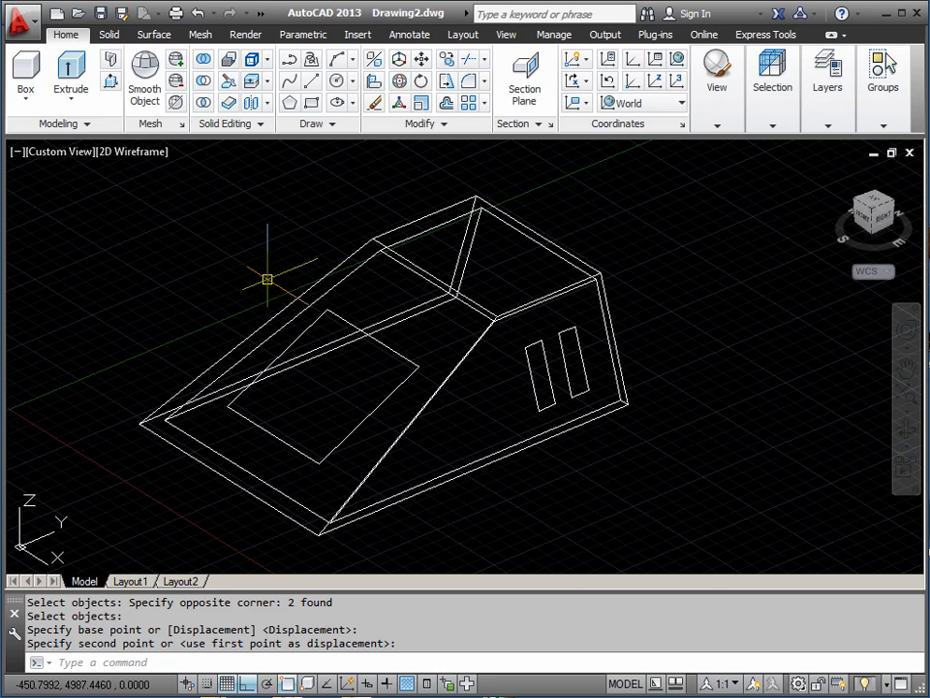
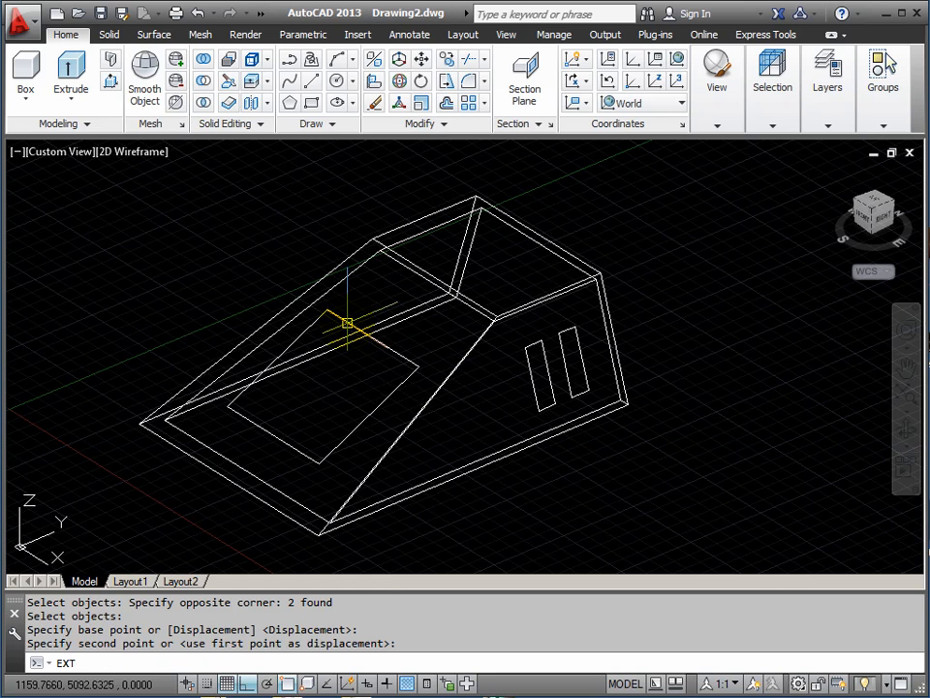
# Extrude the slope rectangle and the two right-side rectangles by -250, inwards through the wedge's walls.
pyautogui.press('Return')
pyautogui.click(388, 348)
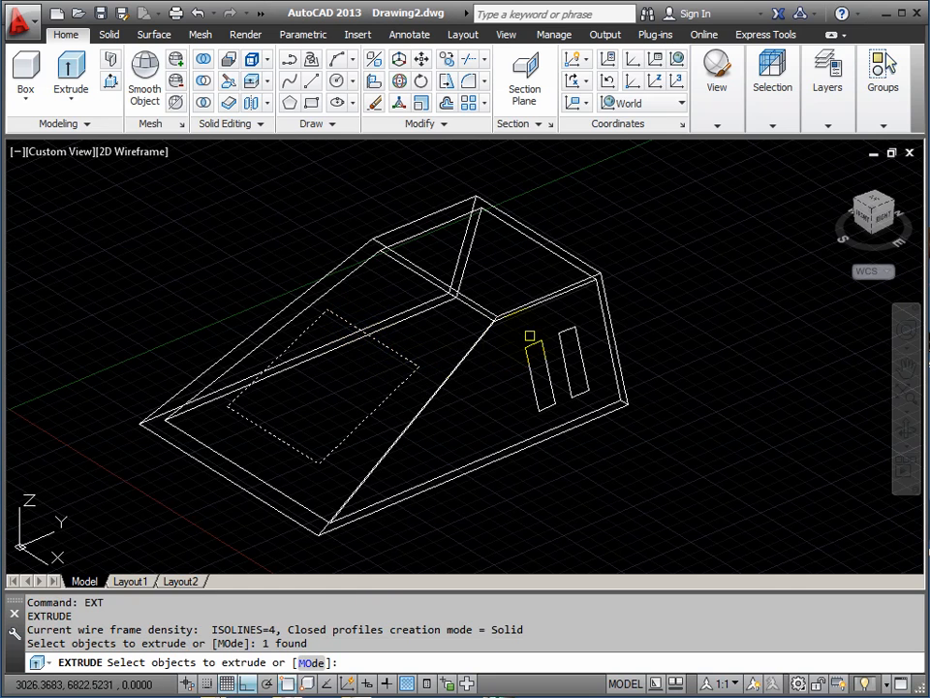
pyautogui.click(534, 346)
pyautogui.click(565, 329)
pyautogui.press('Return')
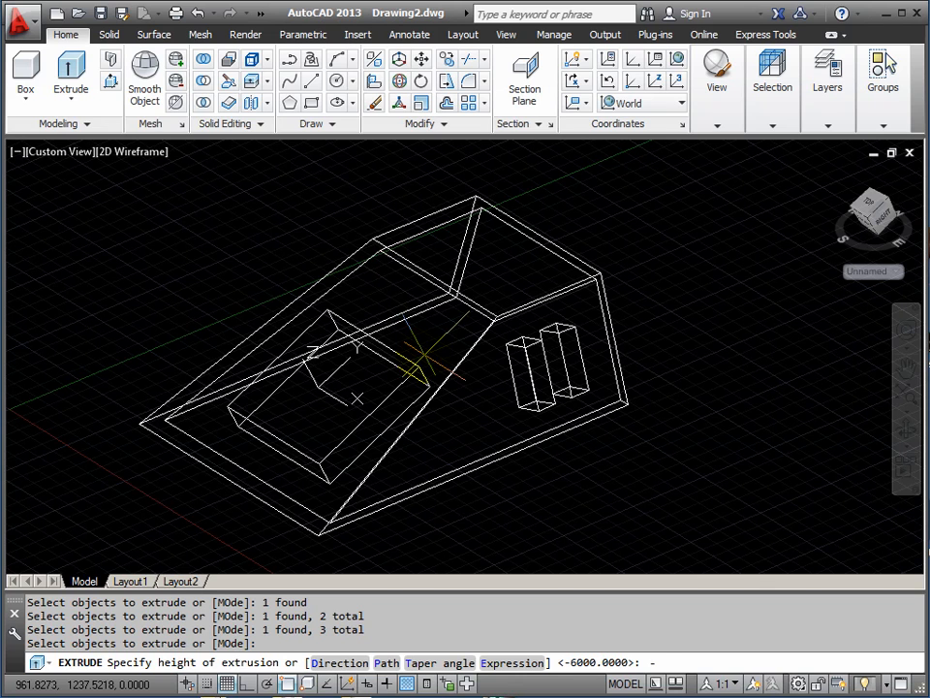
pyautogui.press('Return')
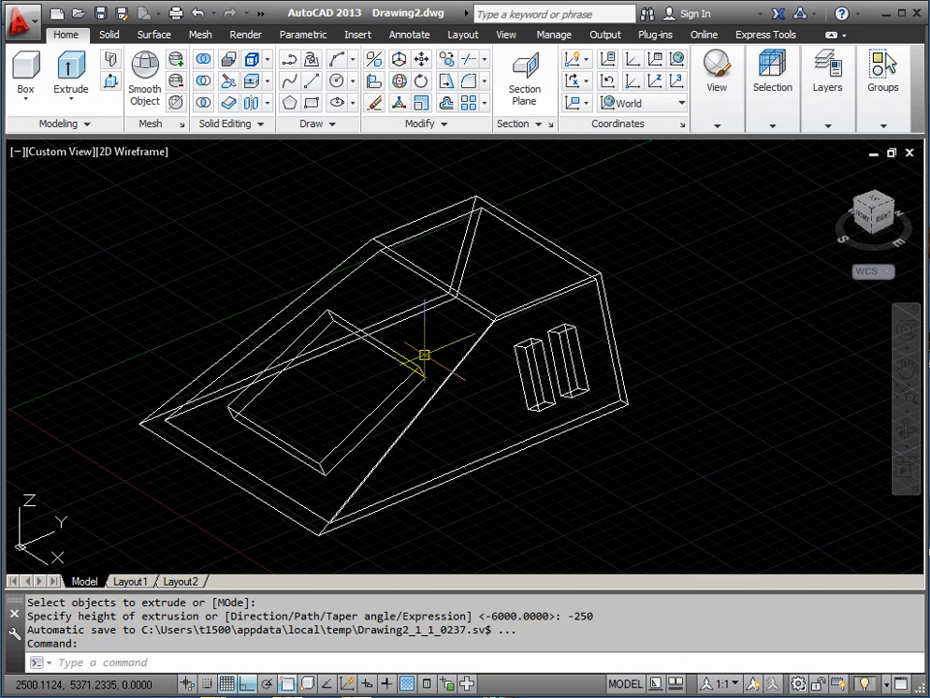
# Examine the extruded blocks from behind the wedge, using the Shaded with edges visual style.
pyautogui.click(905, 434)
pyautogui.moveTo(558, 394); pyautogui.dragTo(271, 301)
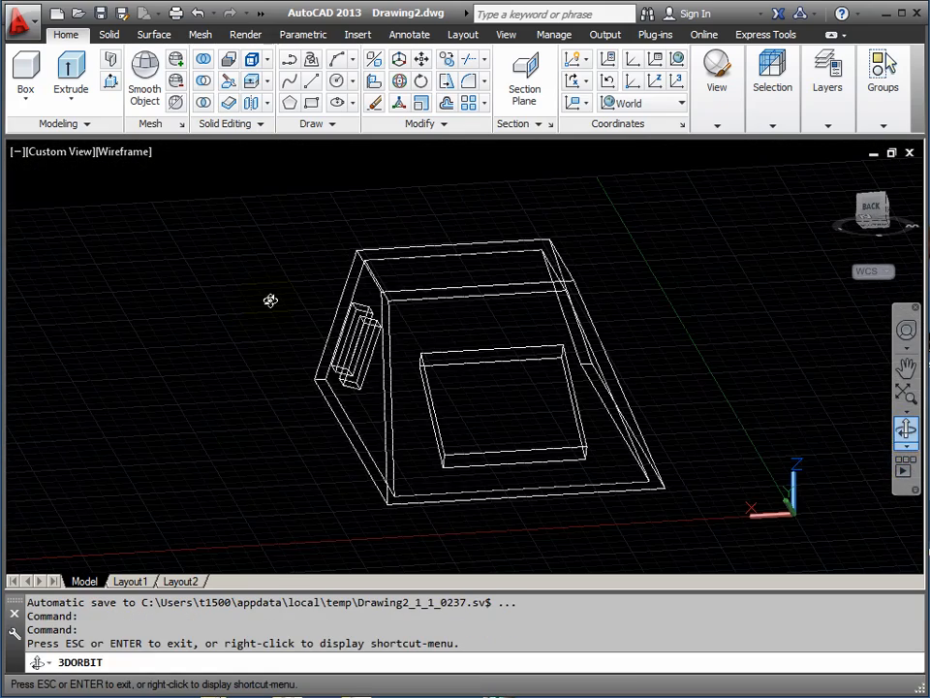
pyautogui.rightClick(288, 277)
pyautogui.click(312, 289)
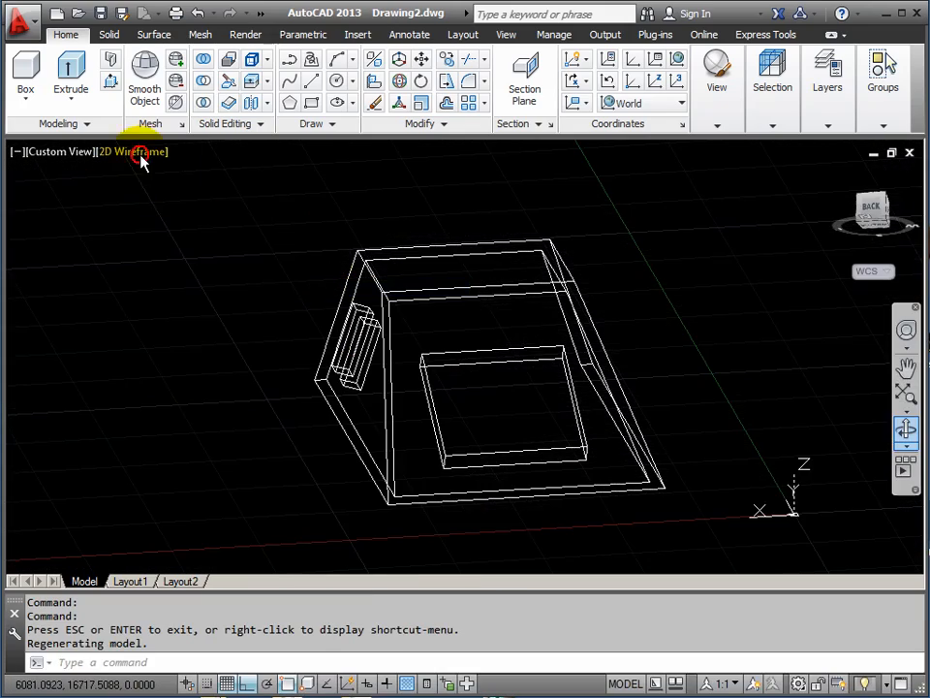
pyautogui.click(142, 152)
pyautogui.click(184, 275)
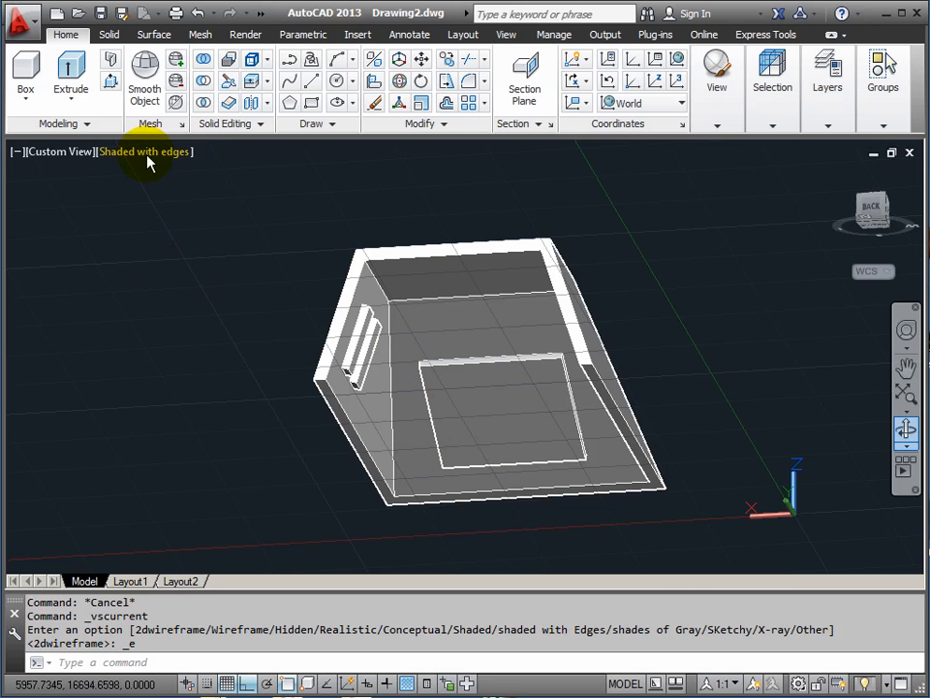
# View the wedge from the front right again and restore the 2D Wireframe visual style.
pyautogui.click(907, 431)
pyautogui.moveTo(440, 395); pyautogui.dragTo(722, 483)
pyautogui.rightClick(602, 351)
pyautogui.click(623, 358)
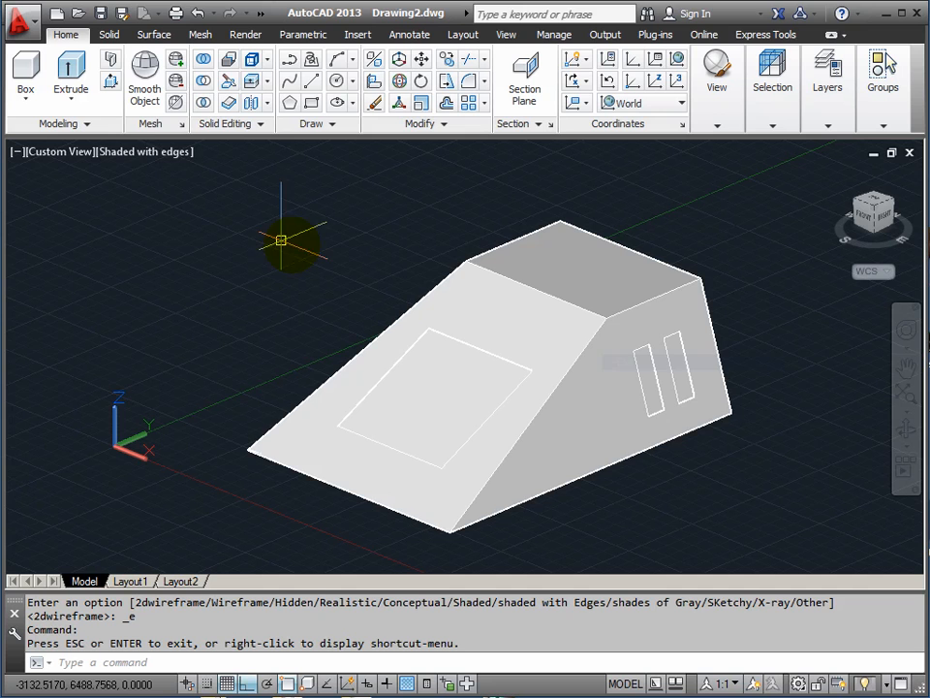
pyautogui.click(149, 158)
pyautogui.click(160, 192)
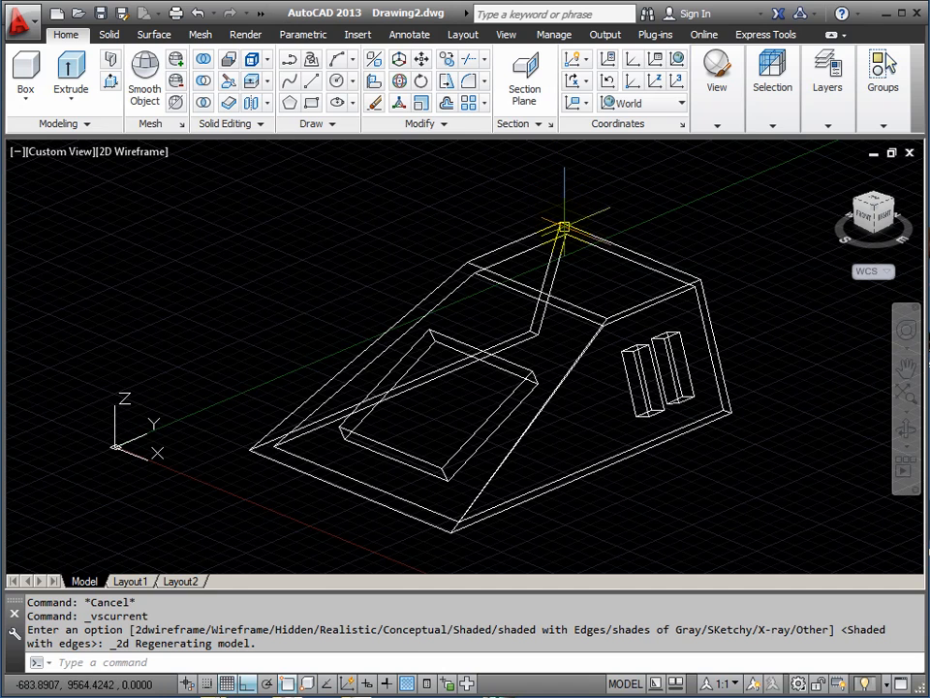
pyautogui.write('MI')
pyautogui.press('Return')
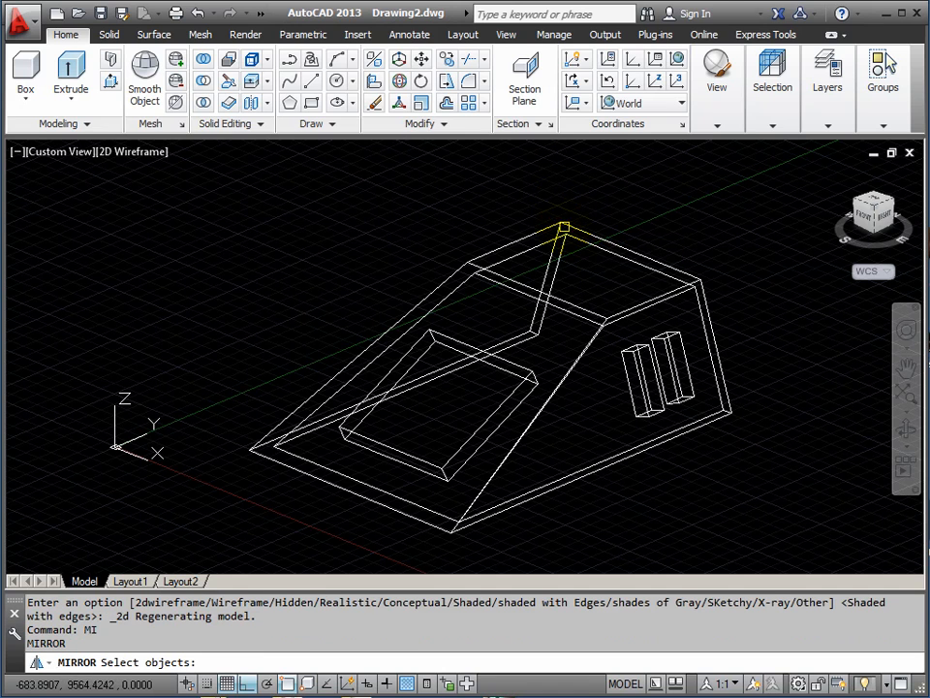
pyautogui.keyDown('shift'); pyautogui.rightClick(361, 346); pyautogui.keyUp('shift')
pyautogui.click(412, 483)
pyautogui.press('Escape')
pyautogui.press('Escape')
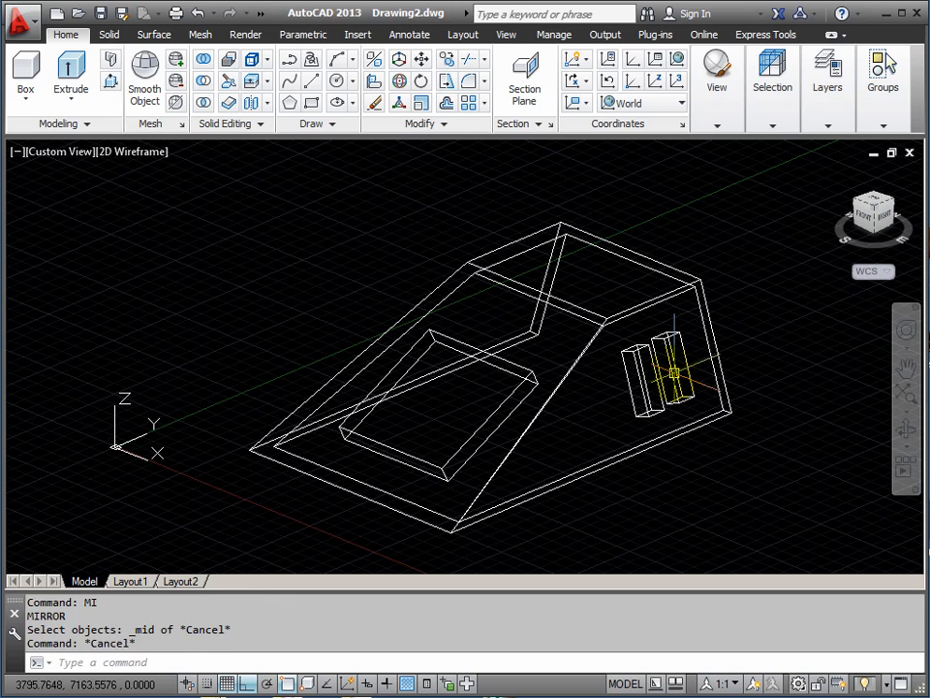
# Mirror the two right-side blocks to the left side about the Y-direction line through the front bottom edge's midpoint, keeping the originals.
pyautogui.press('Return')
pyautogui.click(662, 339)
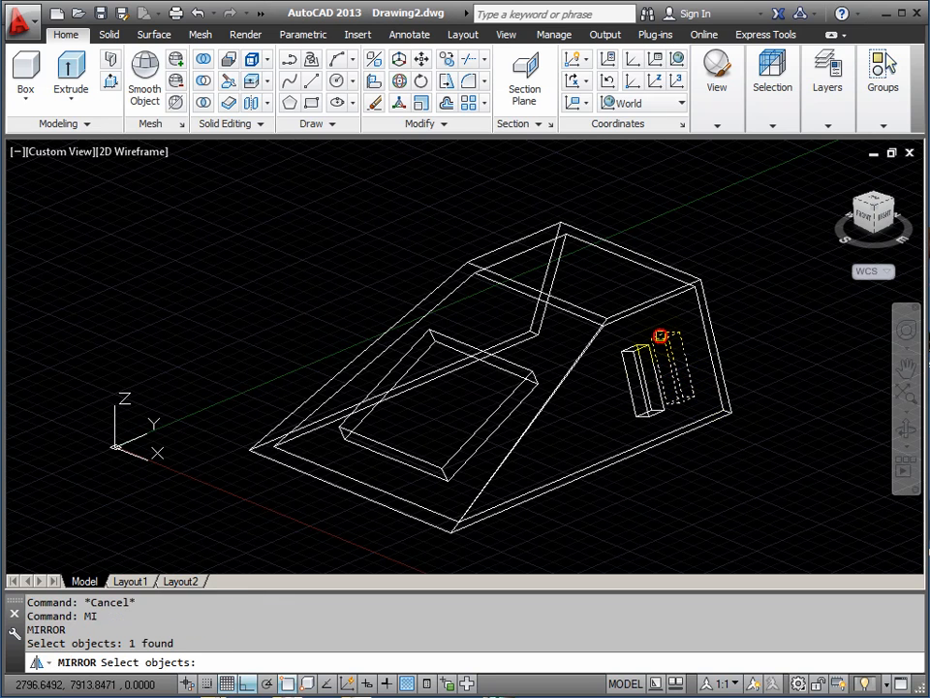
pyautogui.click(635, 351)
pyautogui.press('Return')
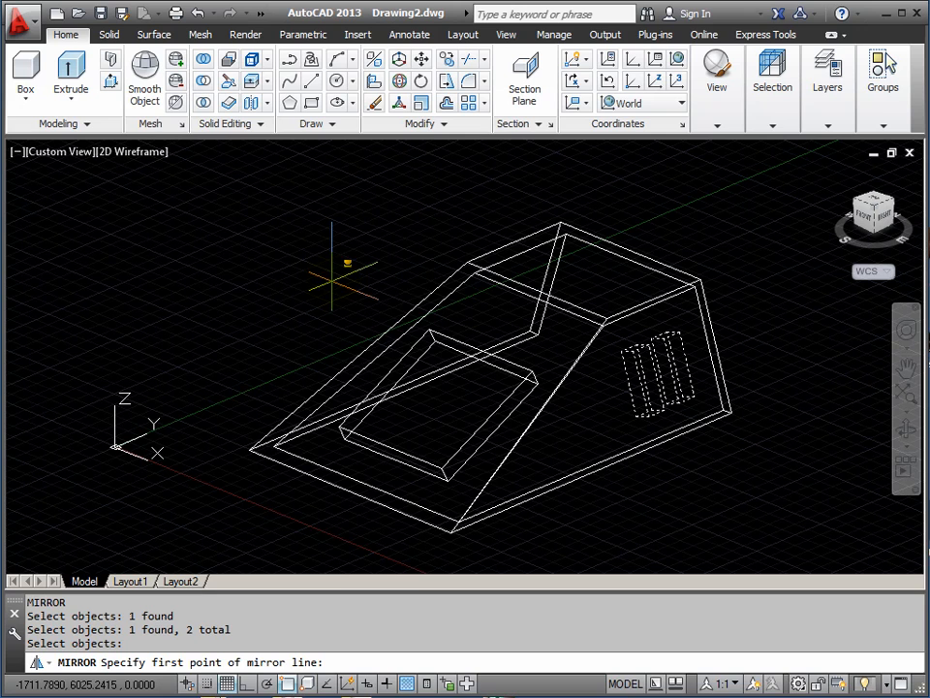
pyautogui.keyDown('shift'); pyautogui.rightClick(332, 283); pyautogui.keyUp('shift')
pyautogui.click(405, 419)
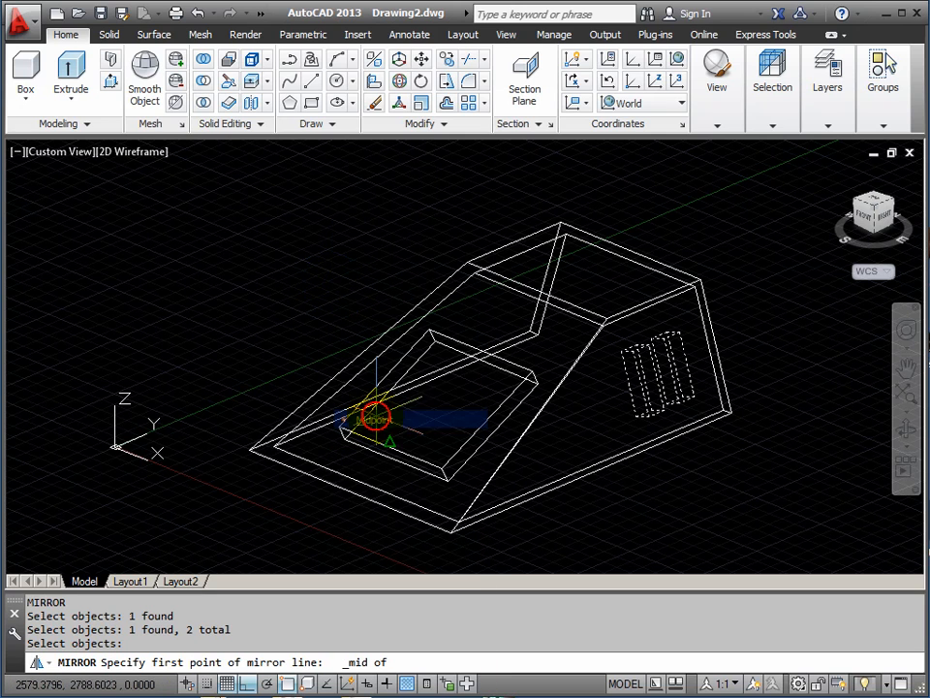
pyautogui.click(346, 501)
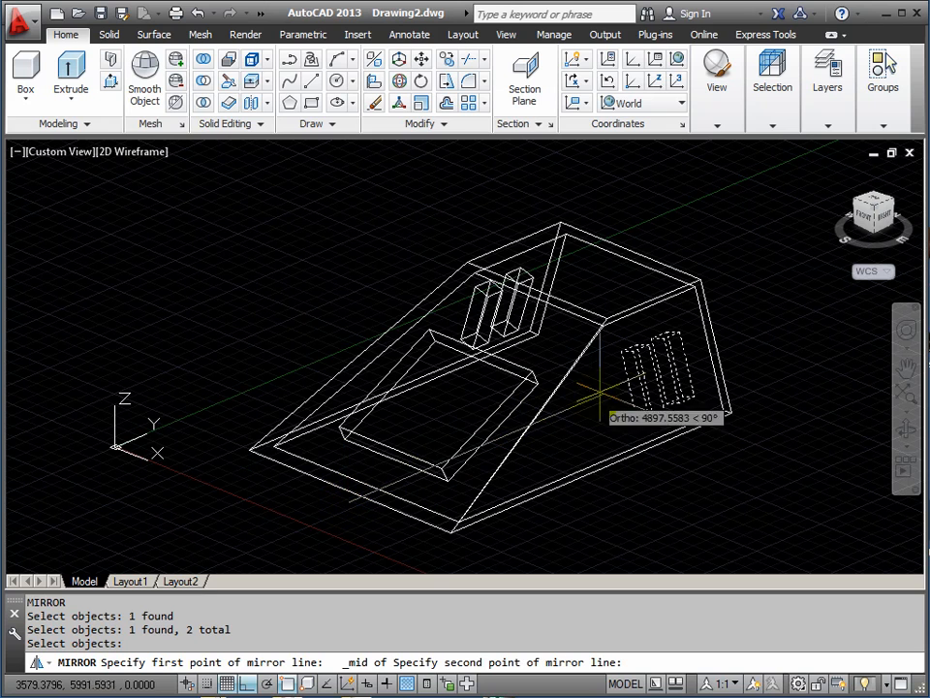
pyautogui.click(763, 329)
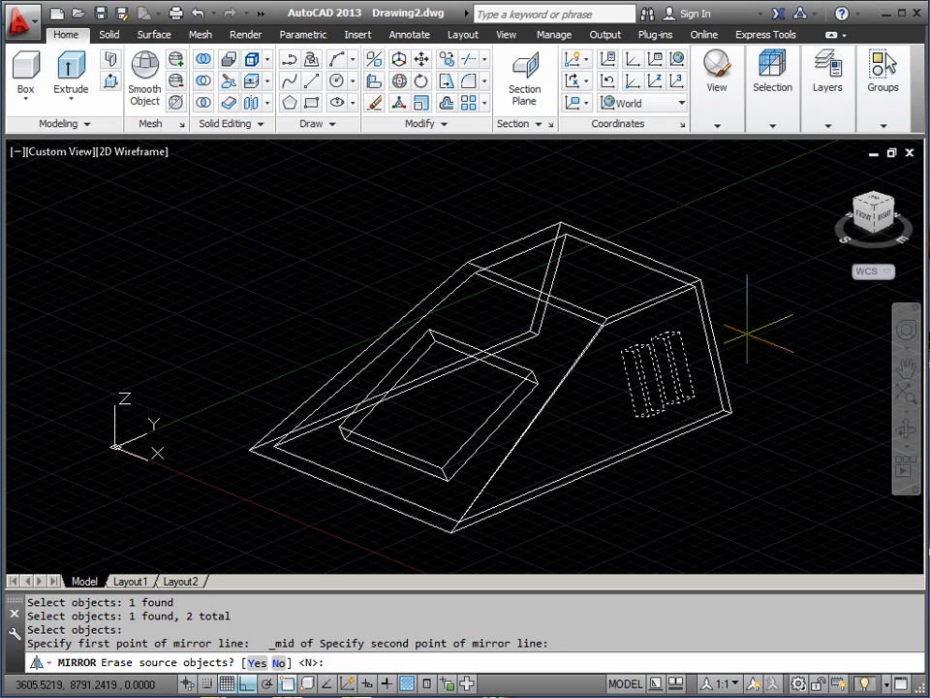
pyautogui.press('Return')
# Subtract the slope block and all four side blocks from the wedge to cut openings through its walls.
pyautogui.moveTo(604, 348); pyautogui.dragTo(525, 307, button='middle')
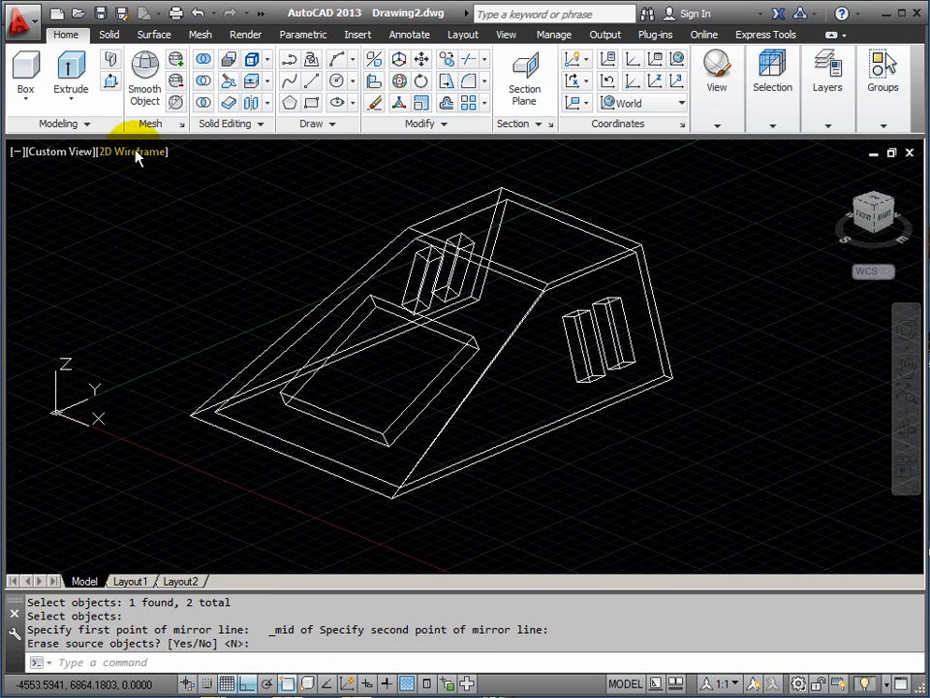
pyautogui.click(203, 85)
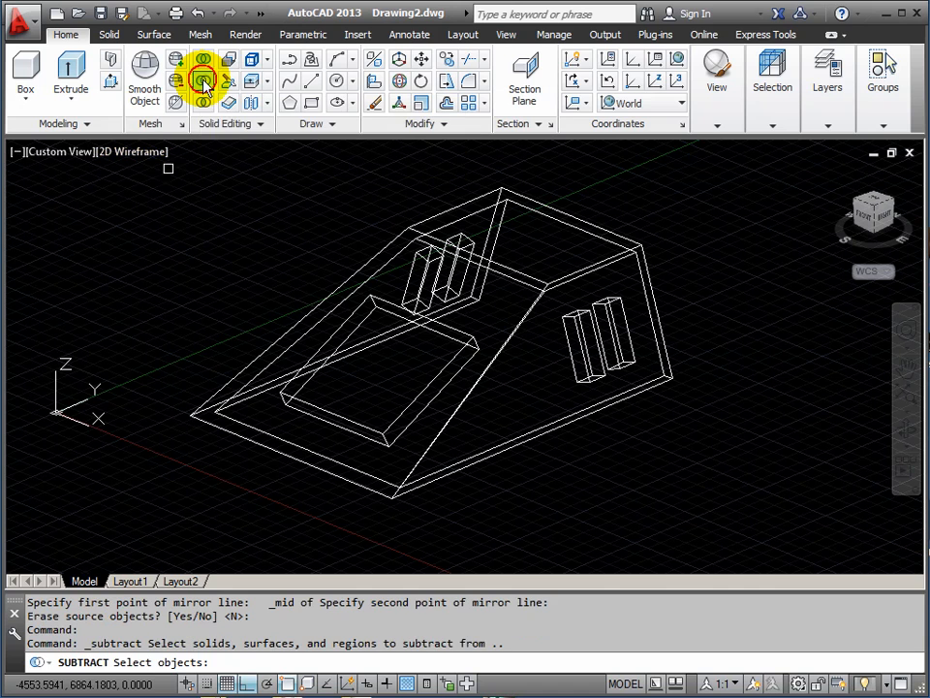
pyautogui.click(565, 213)
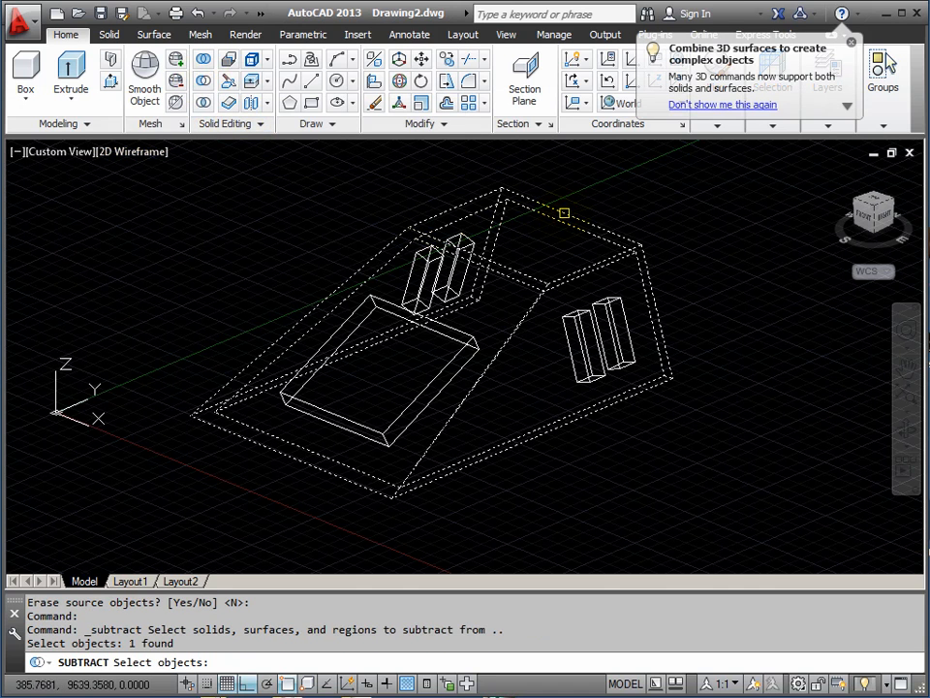
pyautogui.press('Return')
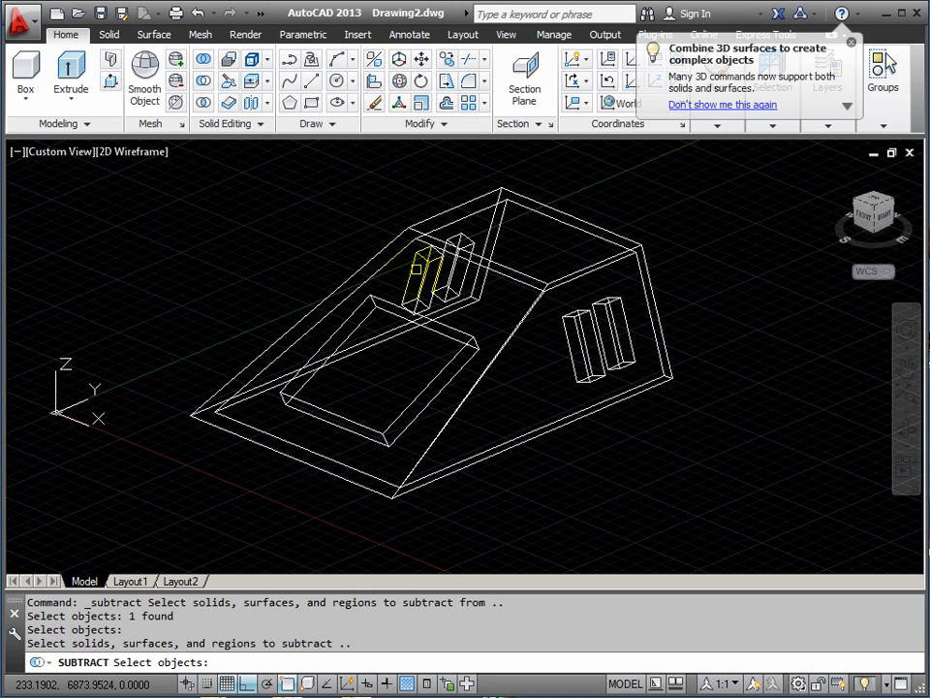
pyautogui.click(410, 276)
pyautogui.click(460, 282)
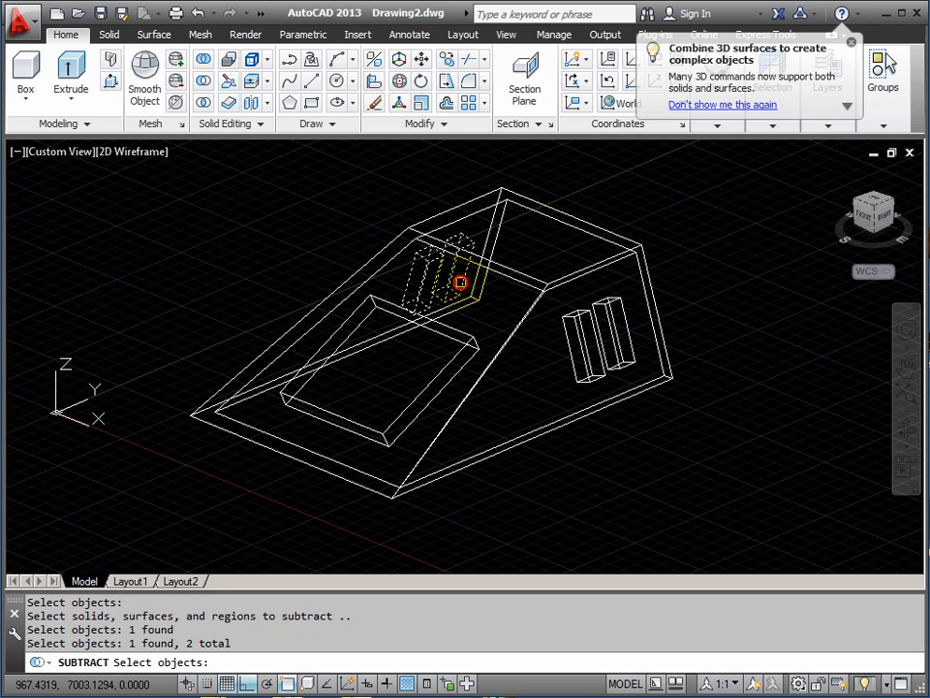
pyautogui.click(456, 333)
pyautogui.click(569, 339)
pyautogui.click(617, 385)
pyautogui.press('Return')
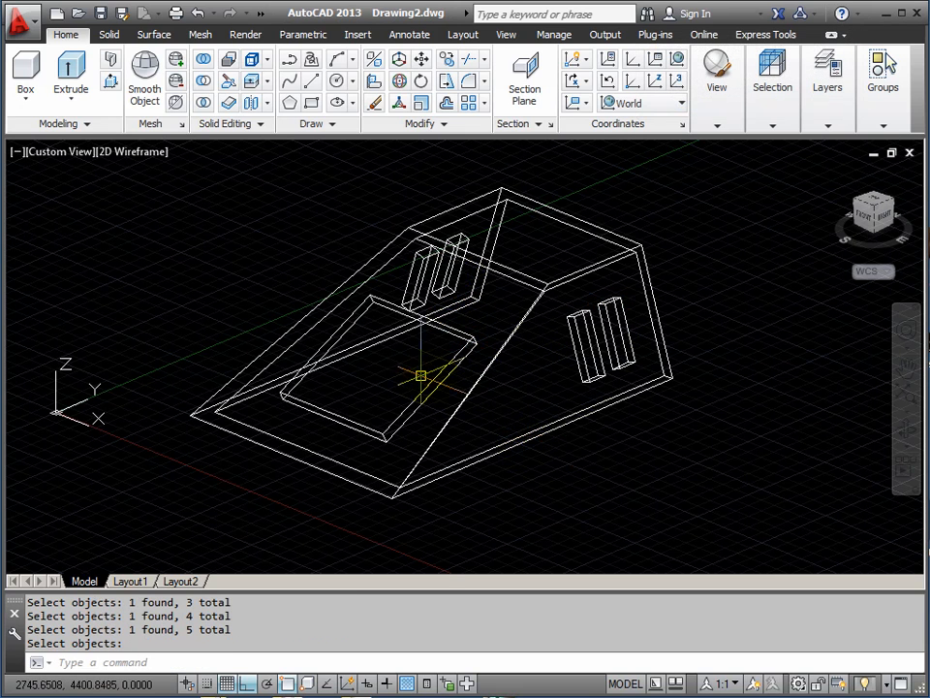
# Examine the cut openings from the front right up close, using the Shaded with edges visual style.
pyautogui.moveTo(403, 374); pyautogui.dragTo(396, 390, button='middle')
pyautogui.click(123, 155)
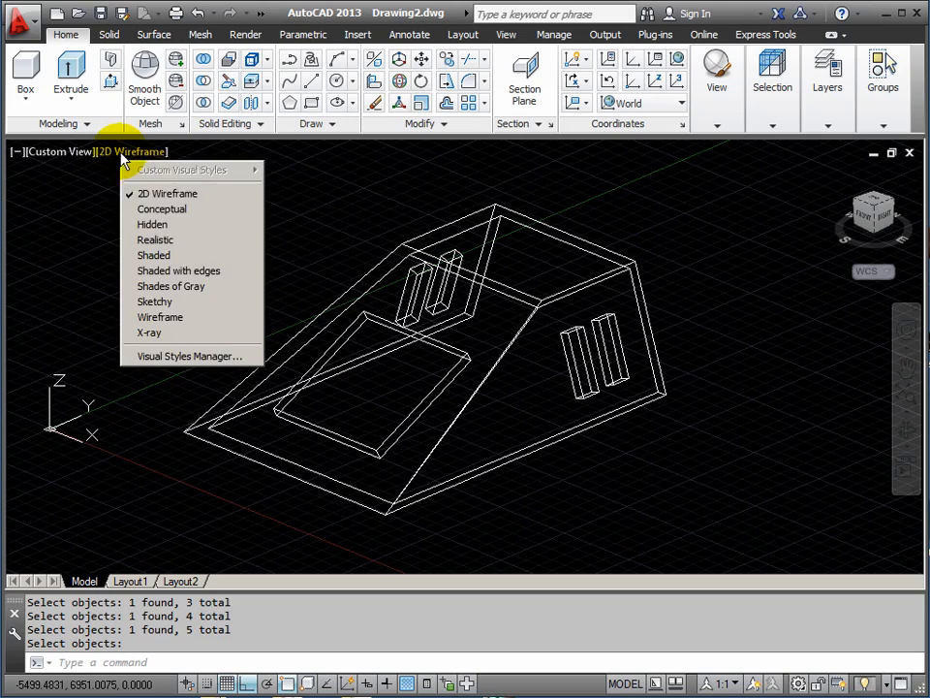
pyautogui.click(167, 272)
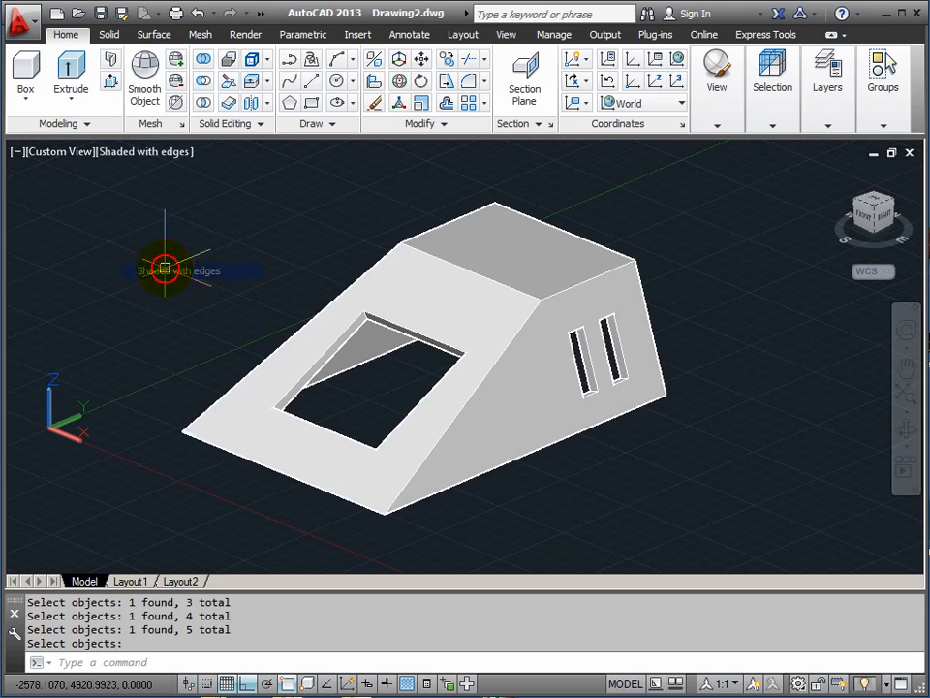
pyautogui.click(906, 429)
pyautogui.moveTo(458, 410); pyautogui.dragTo(534, 374)
pyautogui.scroll(4, 628, 311)
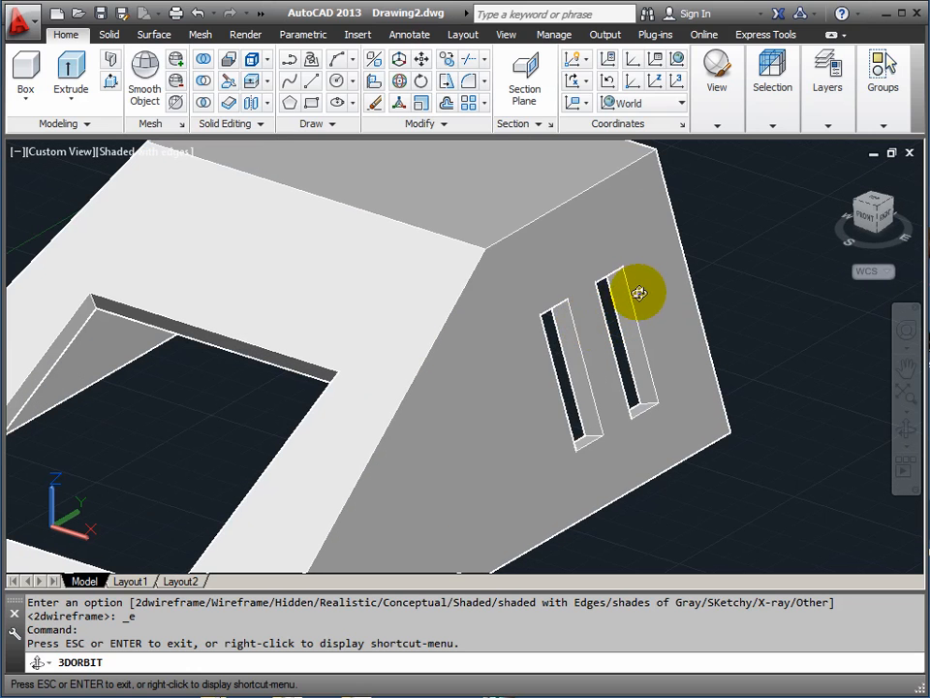
pyautogui.rightClick(397, 268)
pyautogui.click(416, 273)
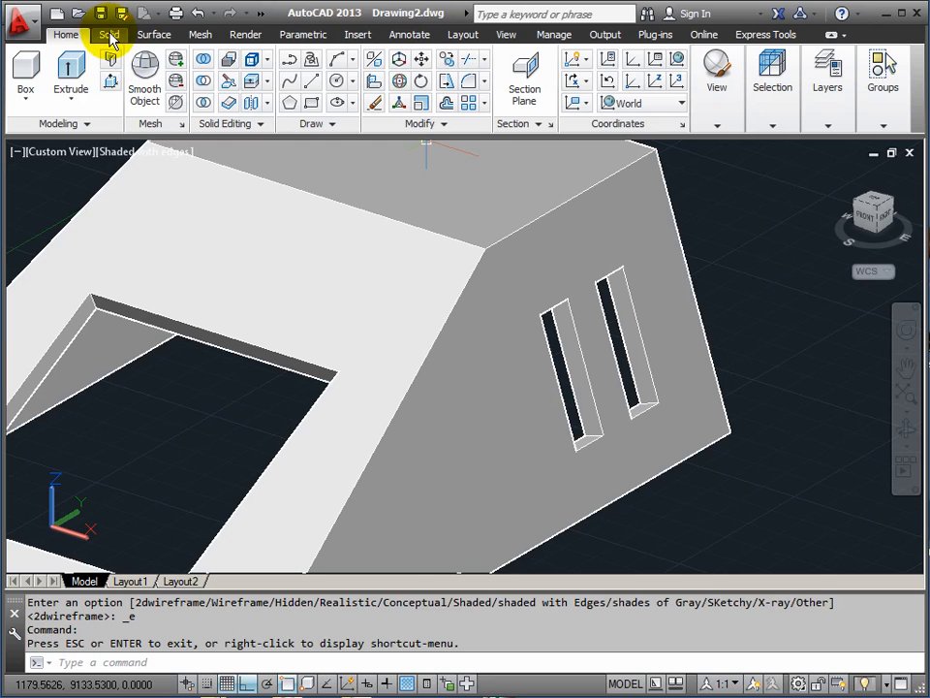
# Start Chamfer Edge on the solid and set both Distance1 and Distance2 to 50.
pyautogui.click(110, 37)
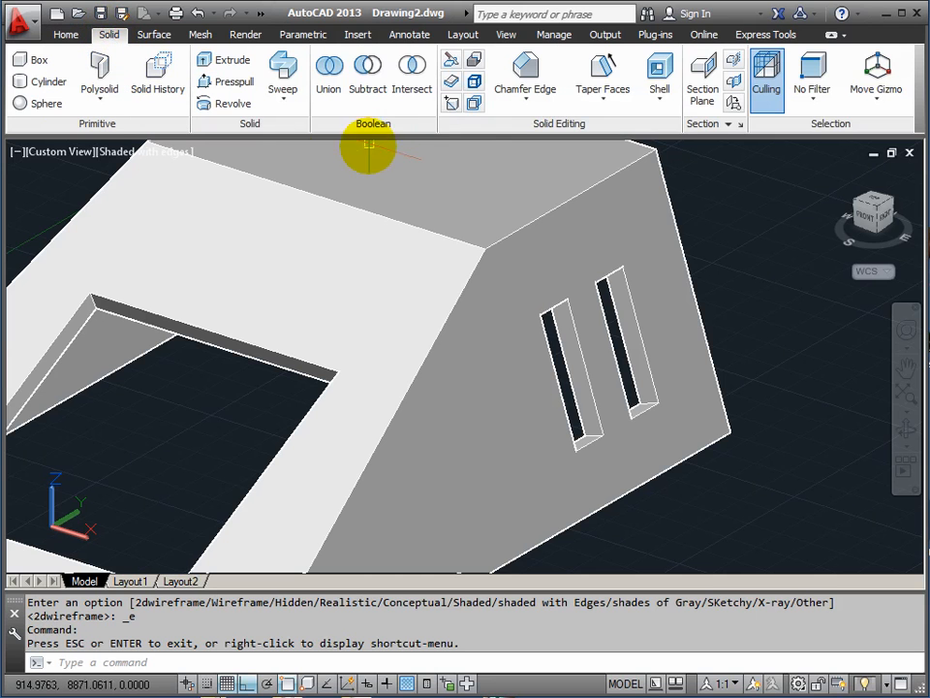
pyautogui.click(527, 101)
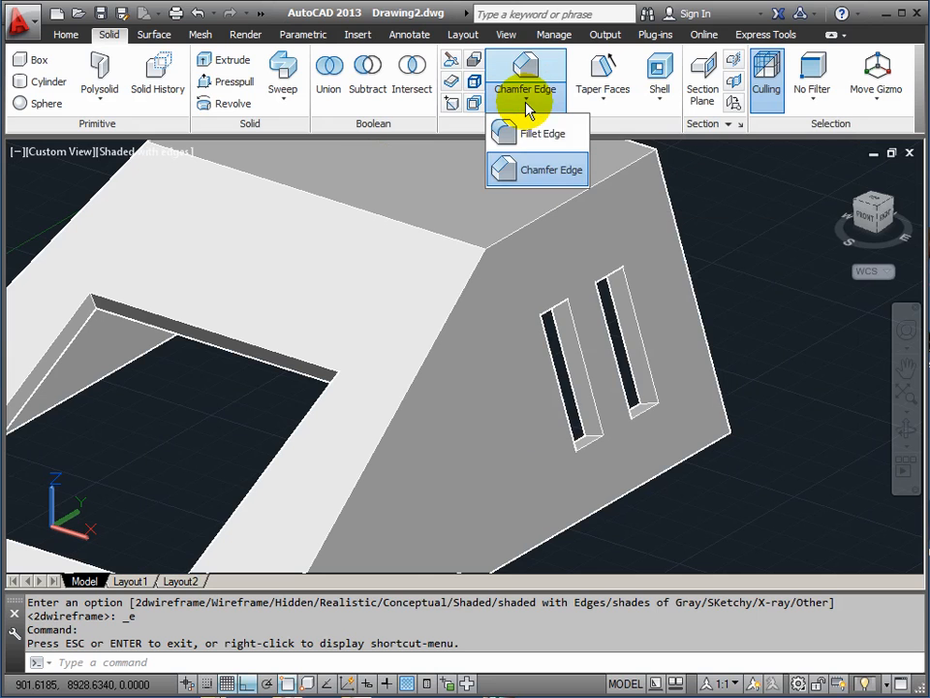
pyautogui.click(531, 172)
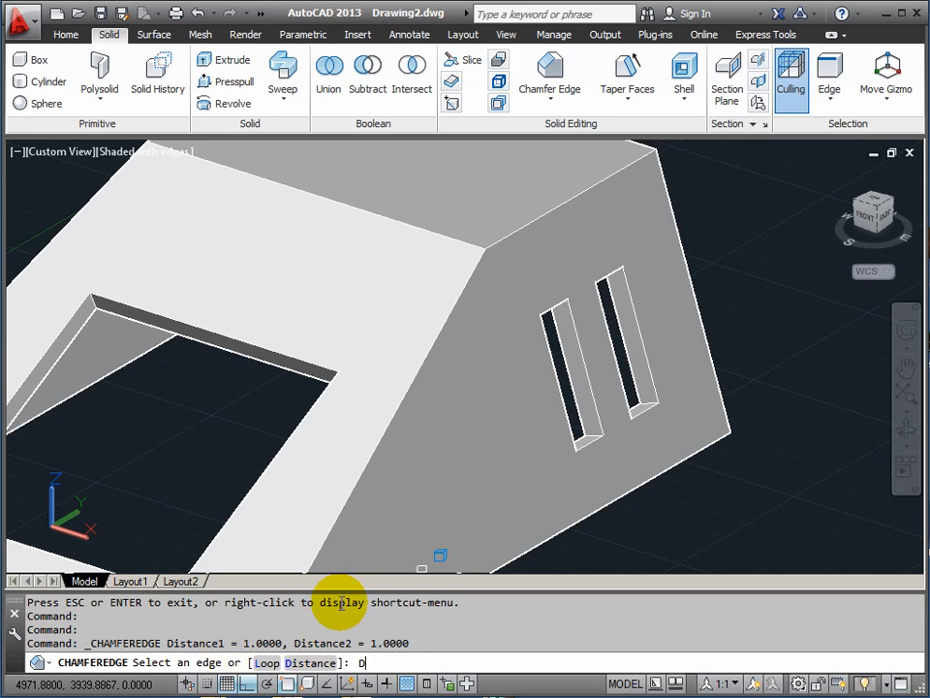
pyautogui.press('Return')
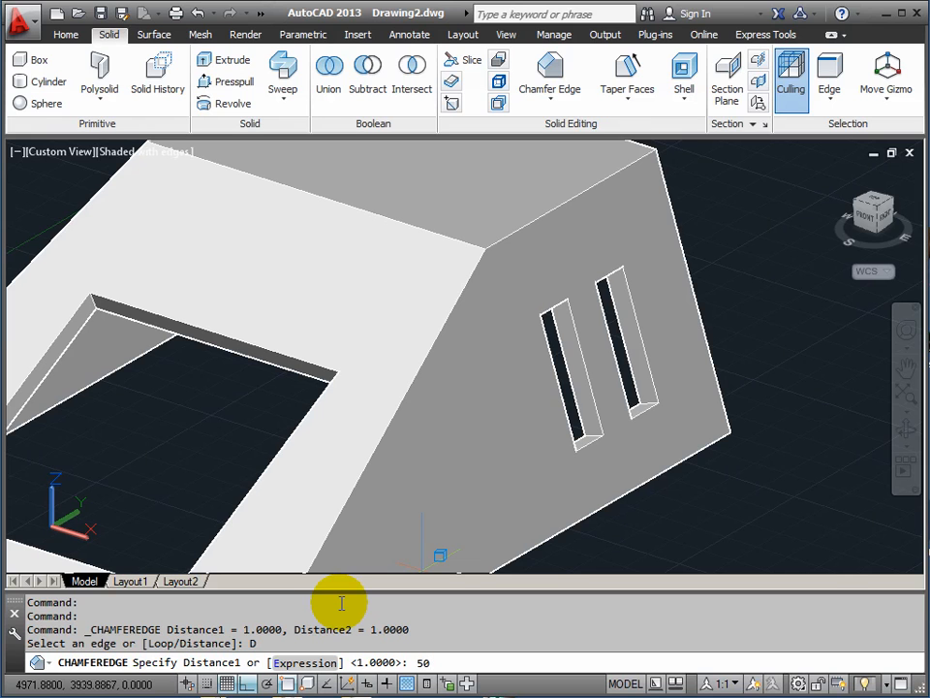
pyautogui.press('Return')
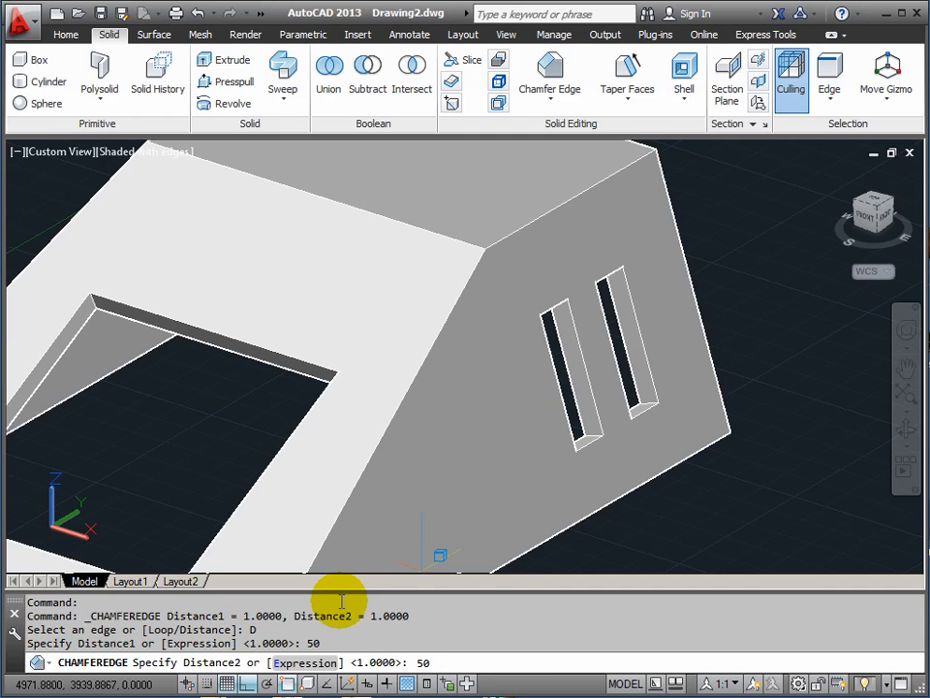
pyautogui.press('Return')
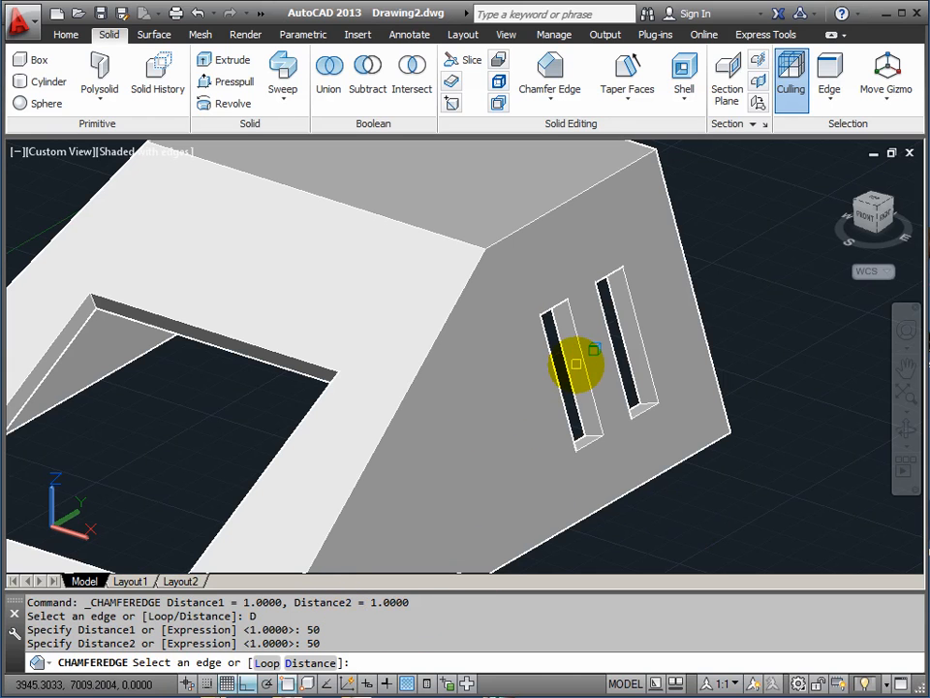
# Chamfer the outer rear and lower edges of both right-side openings and accept the result.
pyautogui.scroll(4, 576, 364)
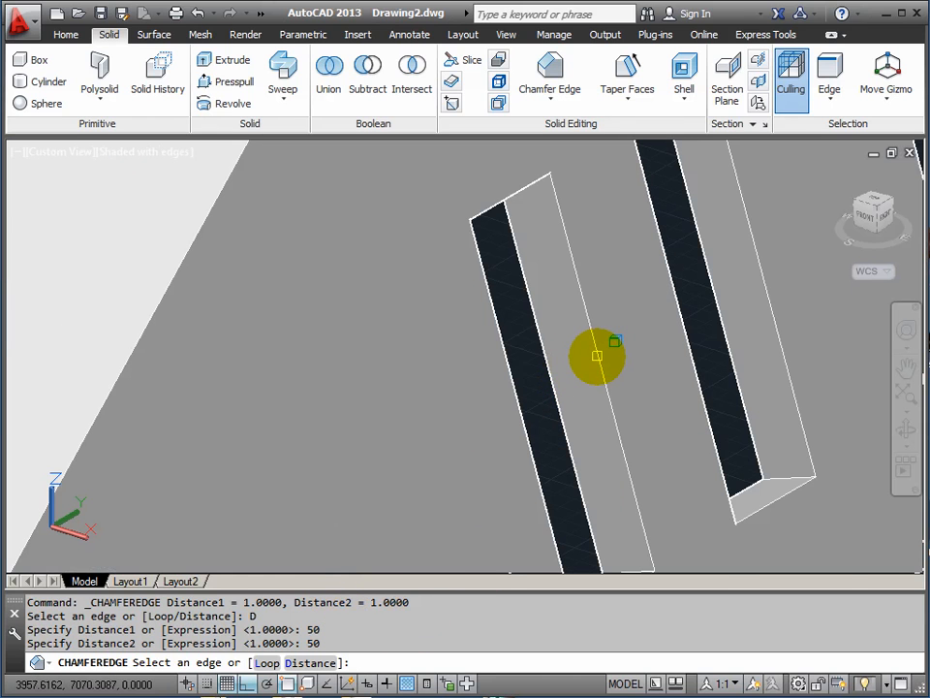
pyautogui.click(597, 356)
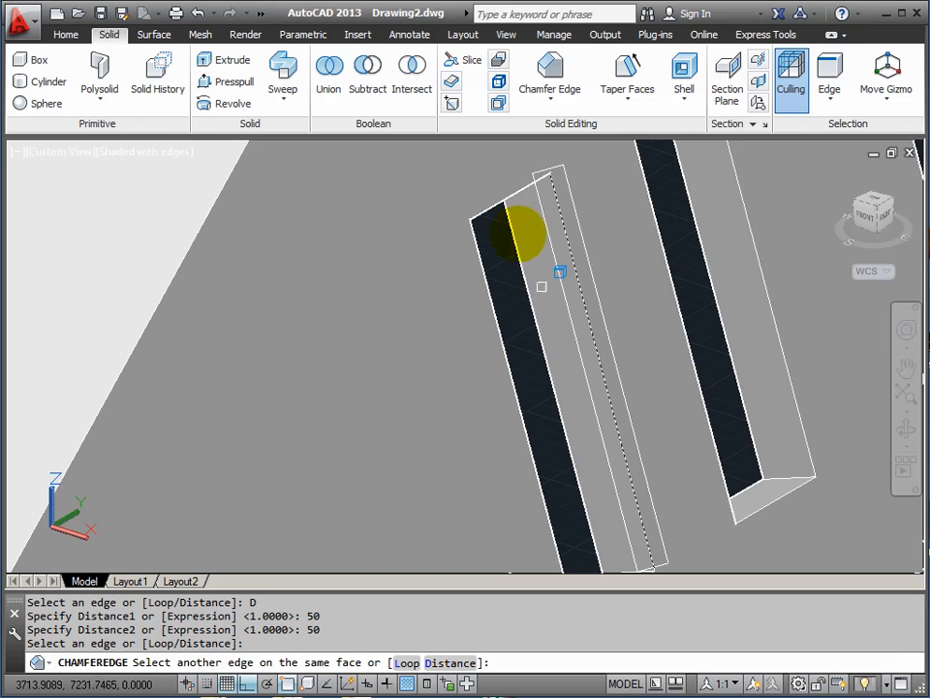
pyautogui.moveTo(609, 400); pyautogui.dragTo(593, 256, button='middle')
pyautogui.click(605, 453)
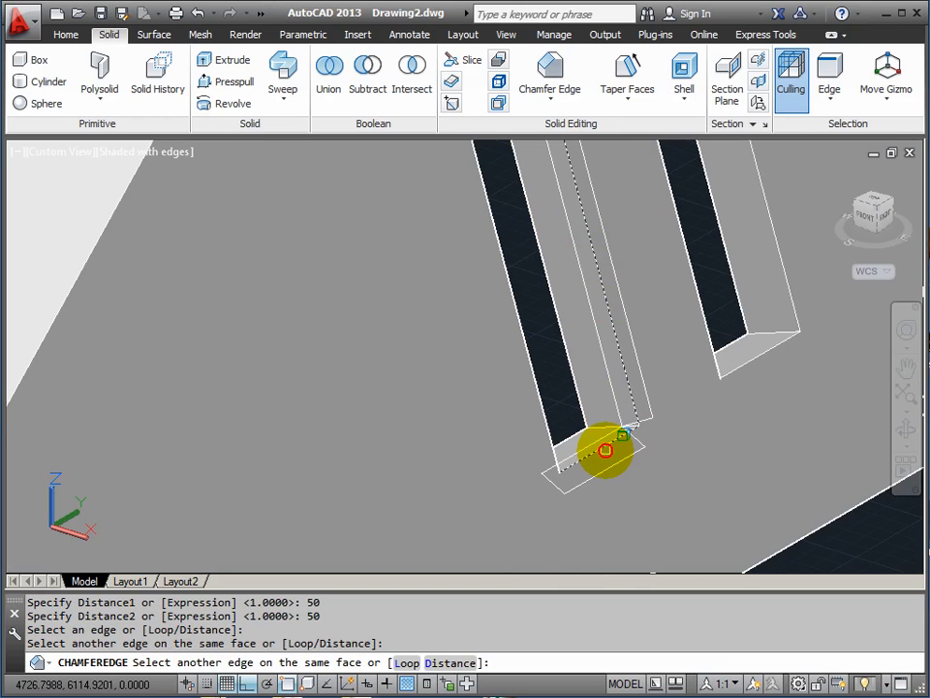
pyautogui.click(750, 362)
pyautogui.moveTo(750, 361); pyautogui.dragTo(744, 436, button='middle')
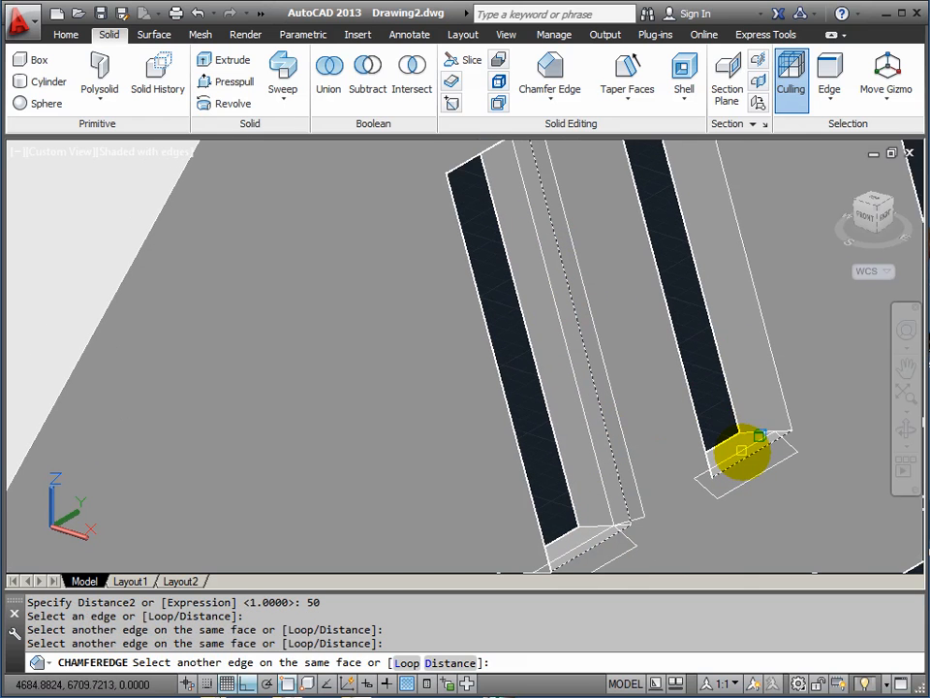
pyautogui.click(774, 361)
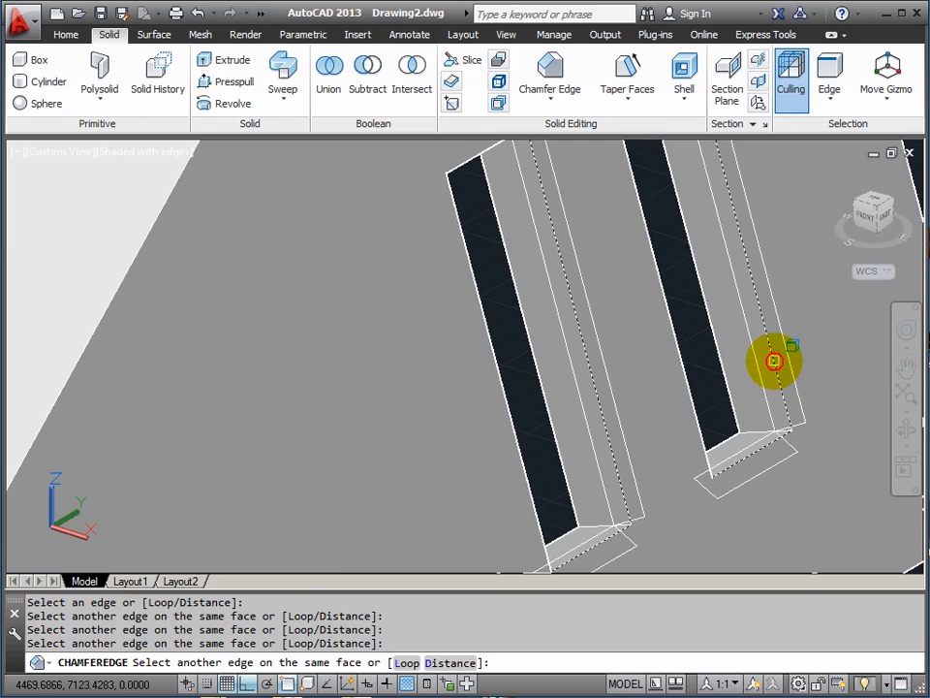
pyautogui.scroll(-4, 692, 374)
pyautogui.moveTo(690, 378); pyautogui.dragTo(685, 424, button='middle')
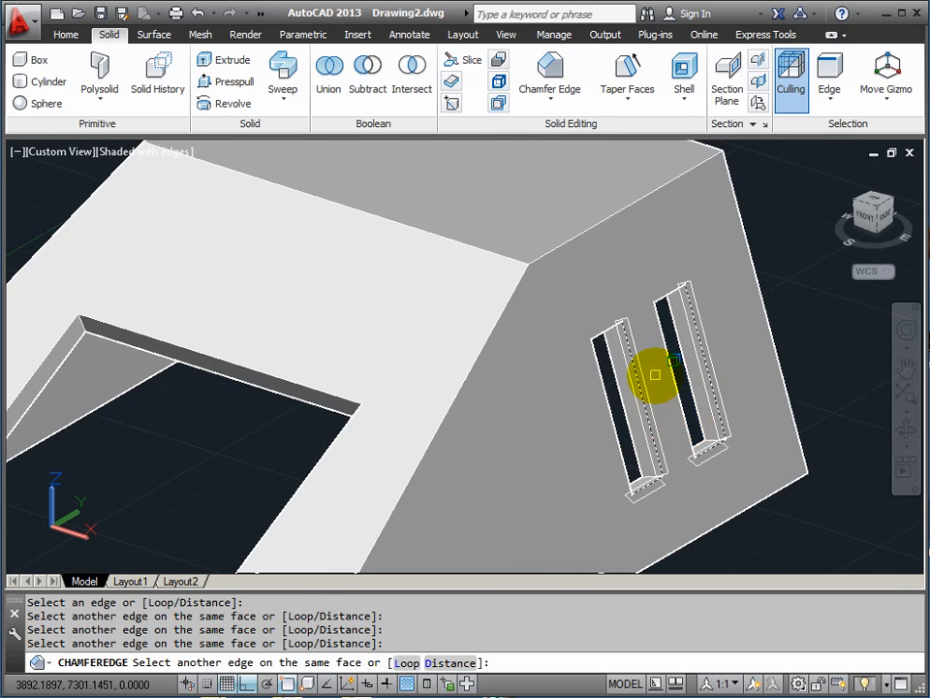
pyautogui.press('Return')
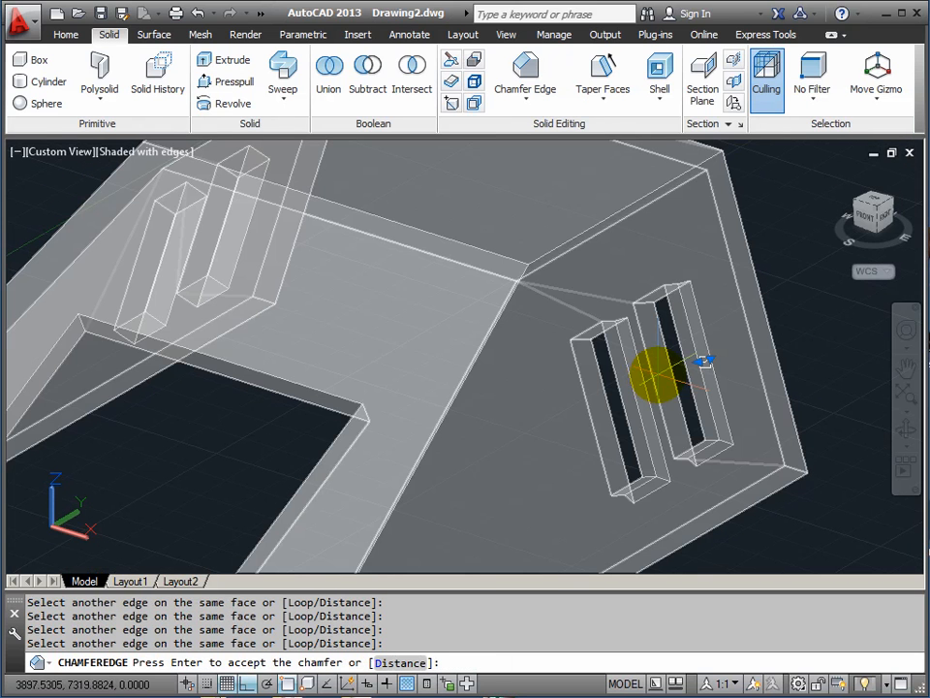
pyautogui.press('Return')
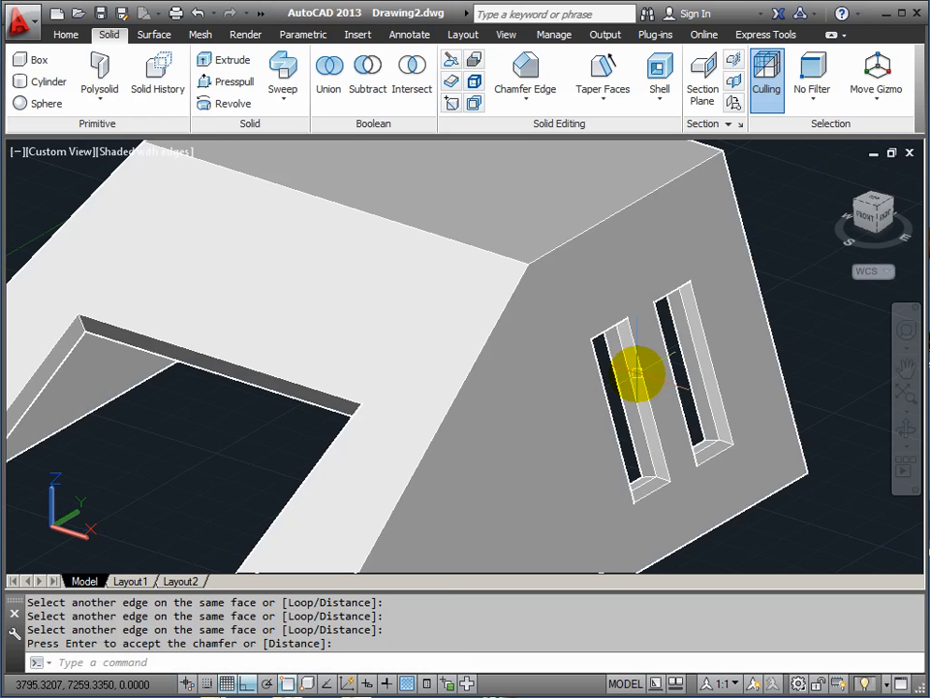
# Inspect the chamfers on the right-side openings and switch to the 2D Wireframe visual style.
pyautogui.scroll(3, 659, 435)
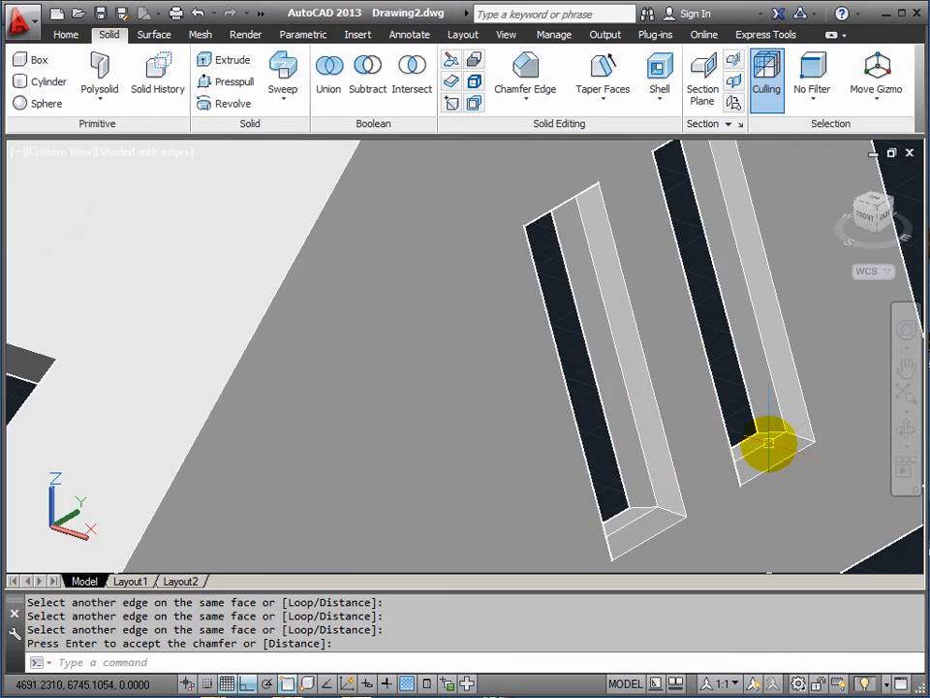
pyautogui.scroll(-3, 598, 374)
pyautogui.scroll(1, 311, 193)
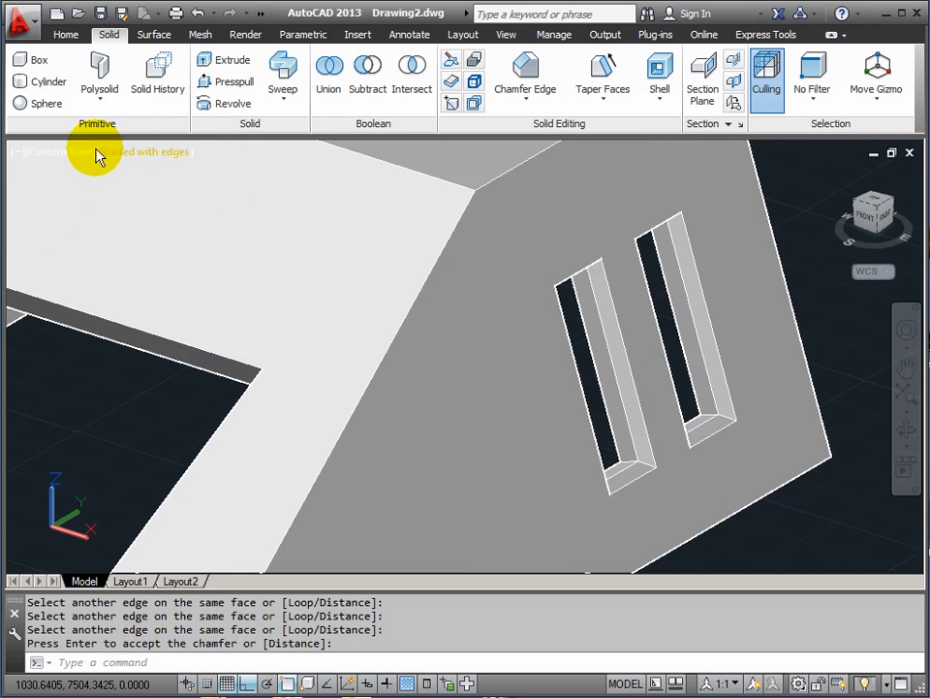
pyautogui.moveTo(166, 162); pyautogui.dragTo(202, 259, button='middle')
pyautogui.scroll(-5, 203, 253)
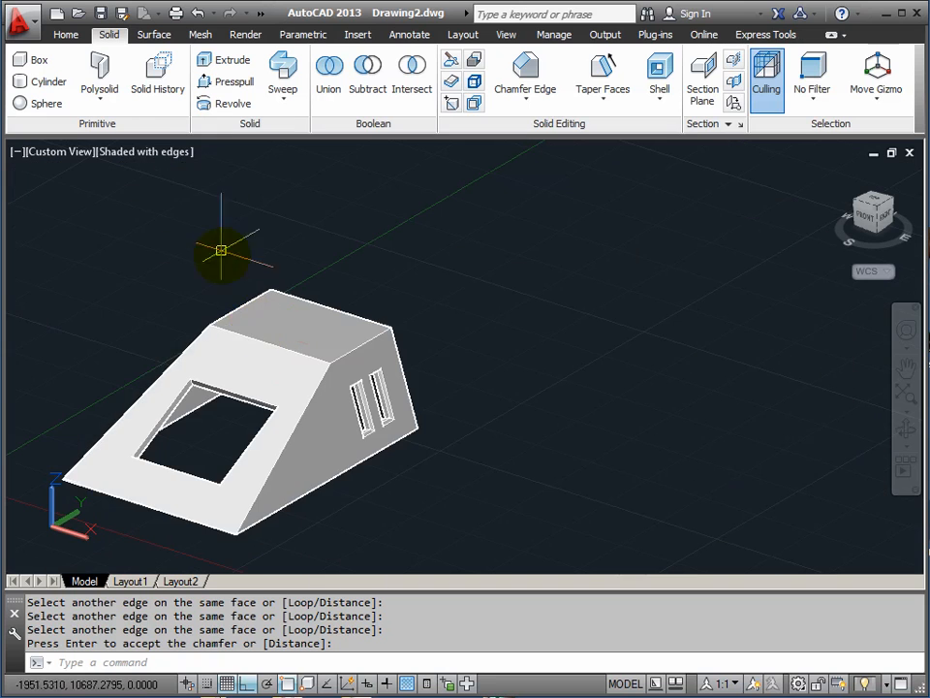
pyautogui.click(146, 152)
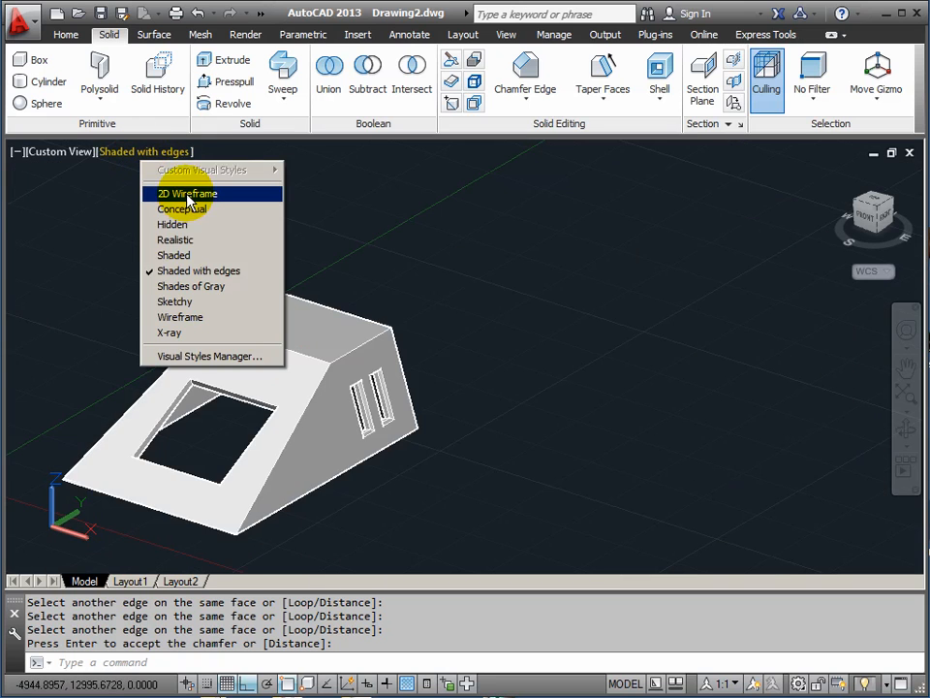
pyautogui.click(189, 195)
pyautogui.scroll(6, 388, 400)
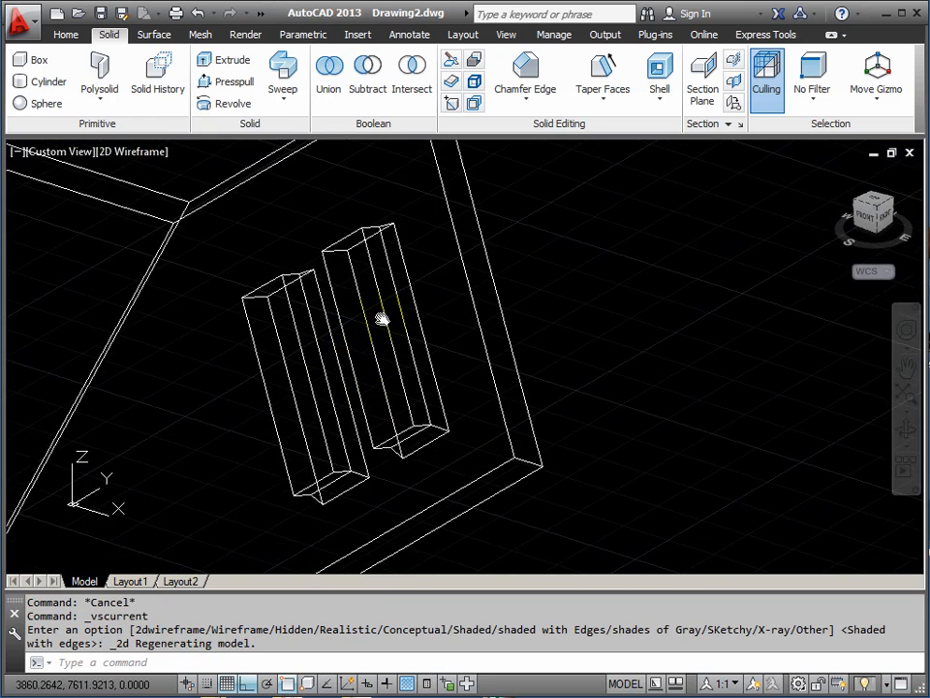
pyautogui.moveTo(383, 320); pyautogui.dragTo(431, 315, button='middle')
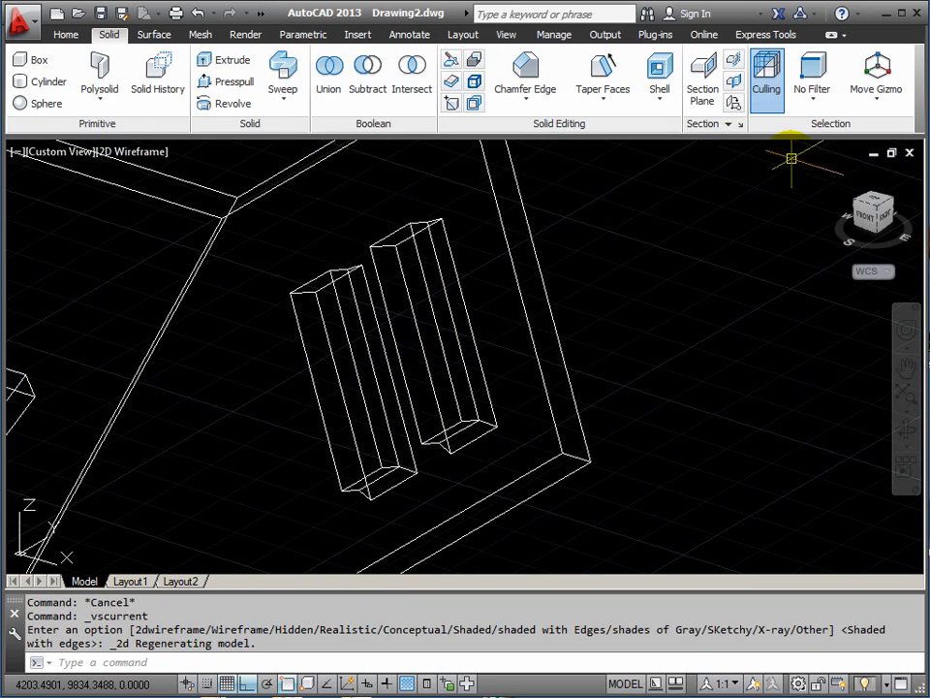
# Chamfer the upper and front outer edges of both right-side openings with distances of 50 and accept the result.
pyautogui.click(528, 93)
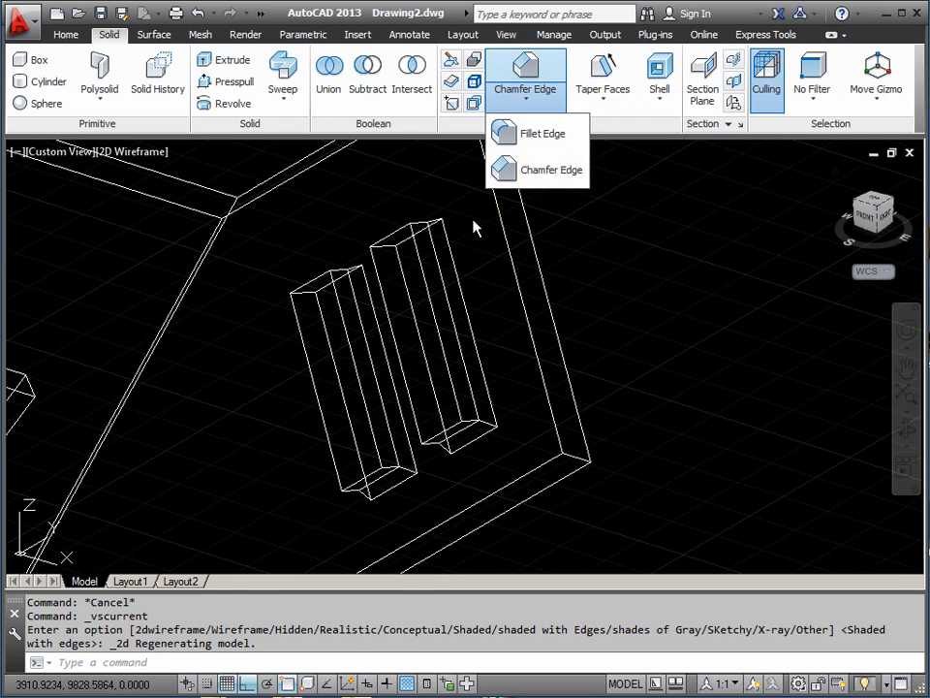
pyautogui.click(534, 172)
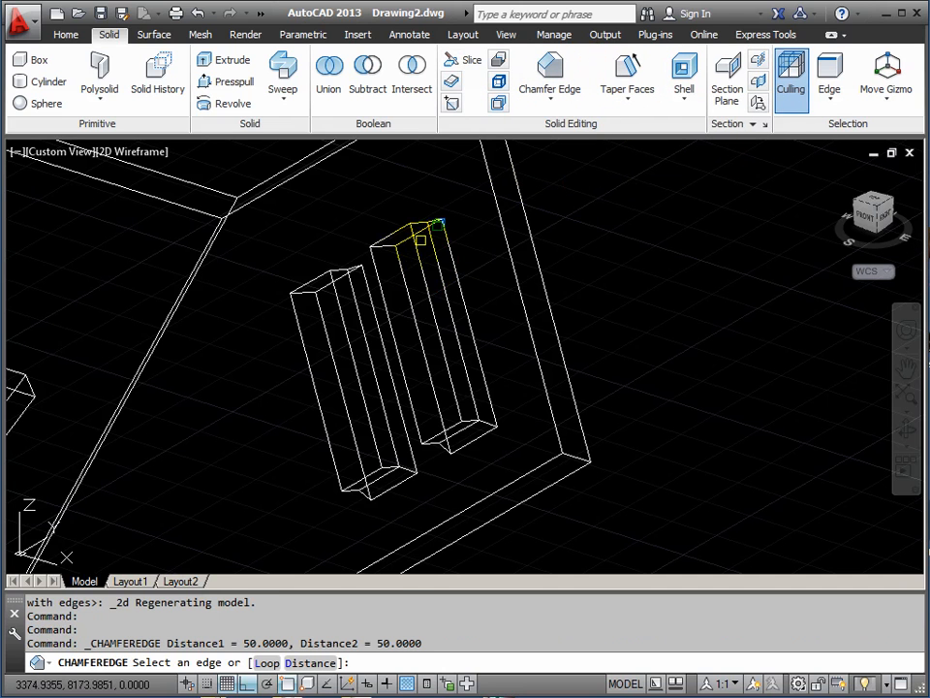
pyautogui.scroll(3, 420, 239)
pyautogui.click(422, 227)
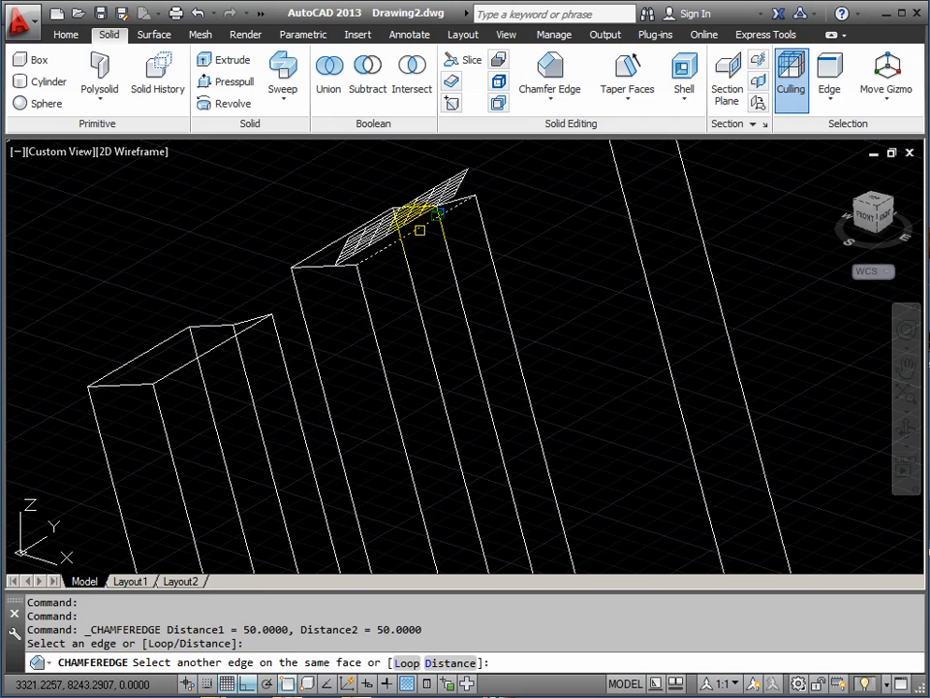
pyautogui.click(367, 303)
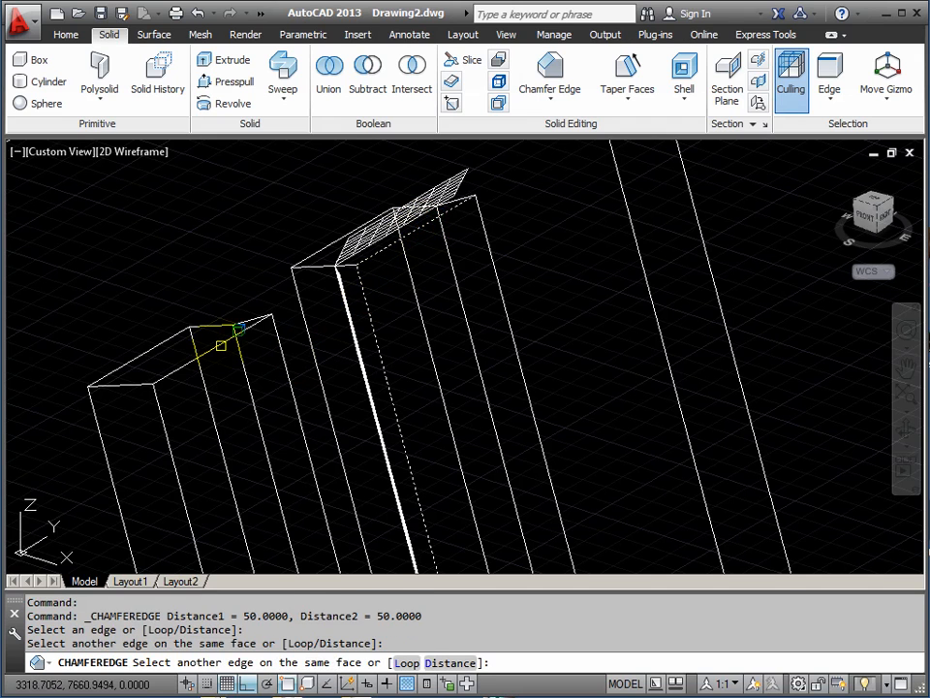
pyautogui.click(221, 345)
pyautogui.click(165, 431)
pyautogui.scroll(-4, 168, 427)
pyautogui.moveTo(129, 421)
pyautogui.mouseDown(button='middle')
pyautogui.moveTo(384, 287)
pyautogui.moveTo(465, 258)
pyautogui.mouseUp(button='middle')
pyautogui.scroll(-2, 465, 259)
pyautogui.click(214, 279)
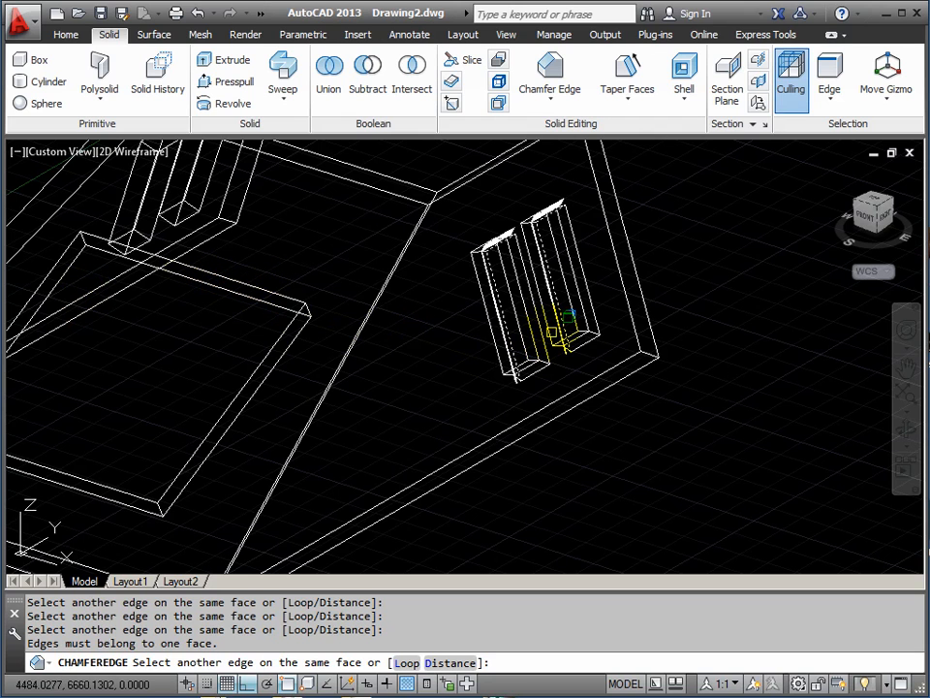
pyautogui.press('Return')
pyautogui.moveTo(499, 316); pyautogui.dragTo(615, 339, button='middle')
pyautogui.press('Return')
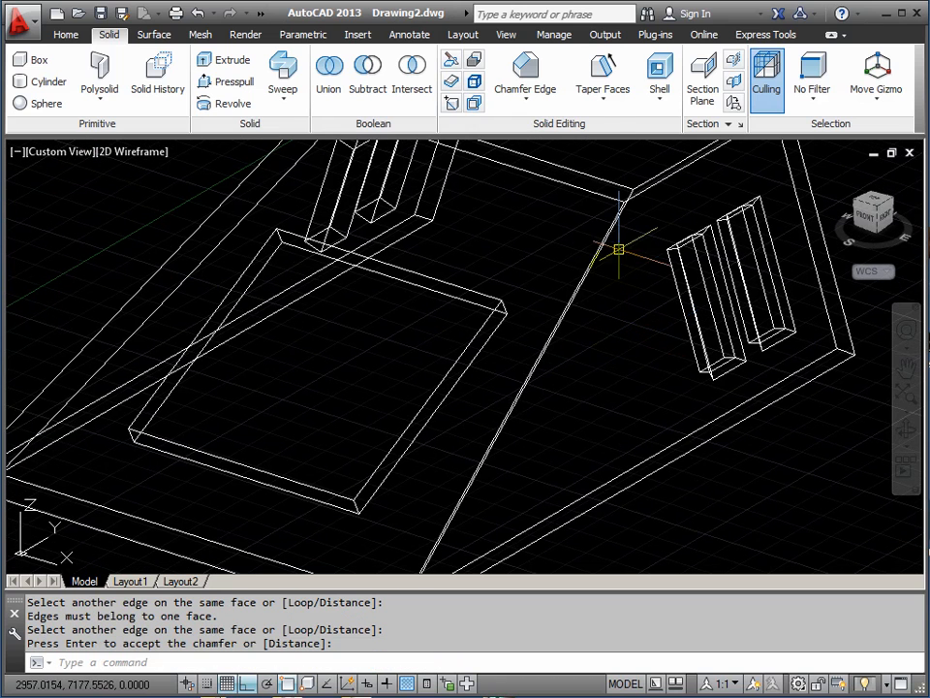
# Chamfer all four outer edges of the large opening in the slope with both distances at 50.
pyautogui.click(530, 89)
pyautogui.click(535, 166)
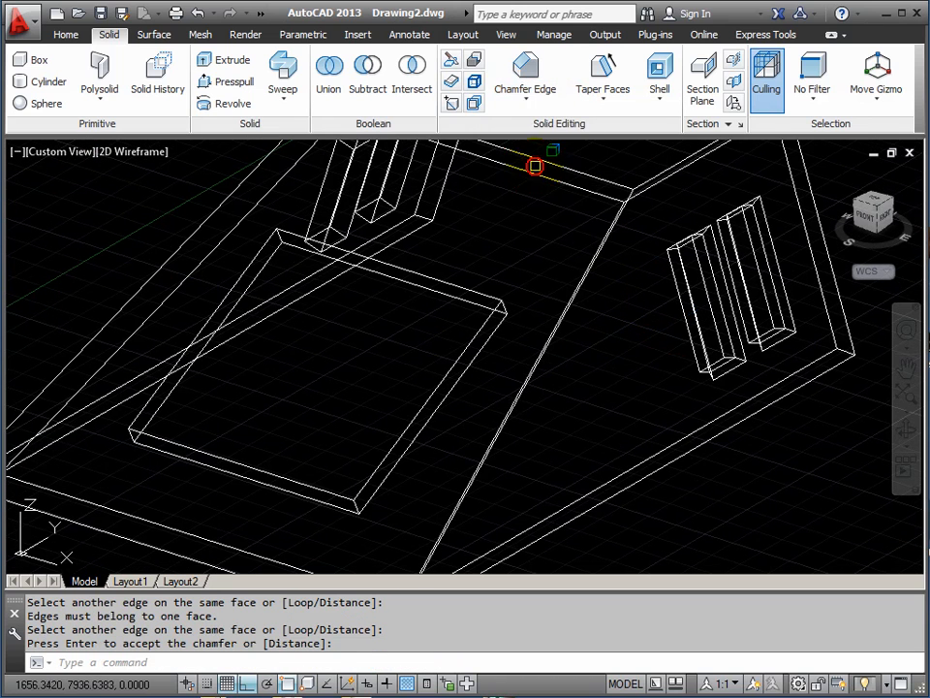
pyautogui.click(414, 272)
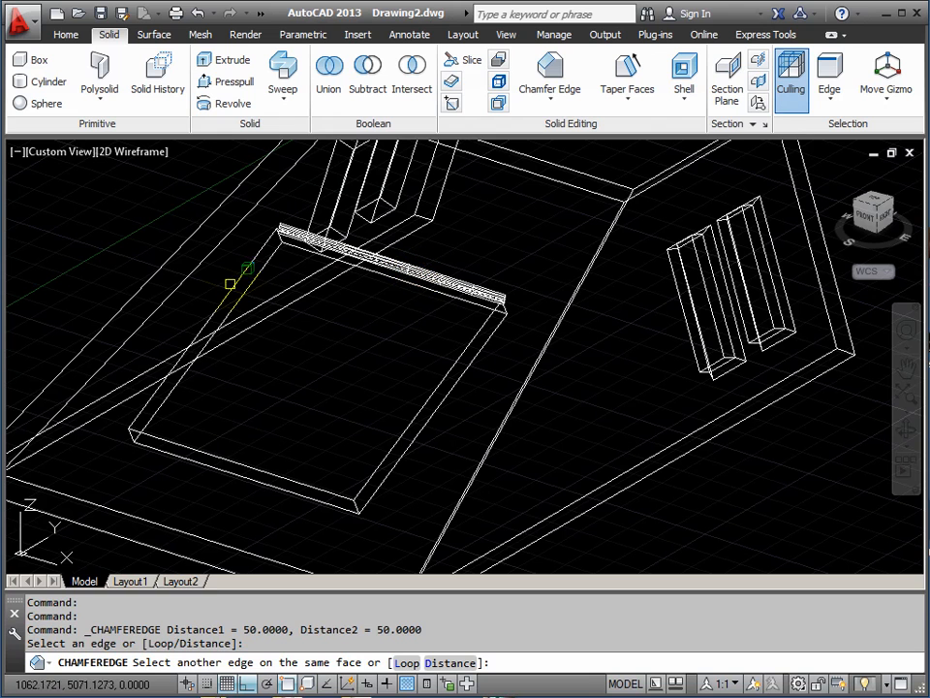
pyautogui.click(228, 292)
pyautogui.click(247, 464)
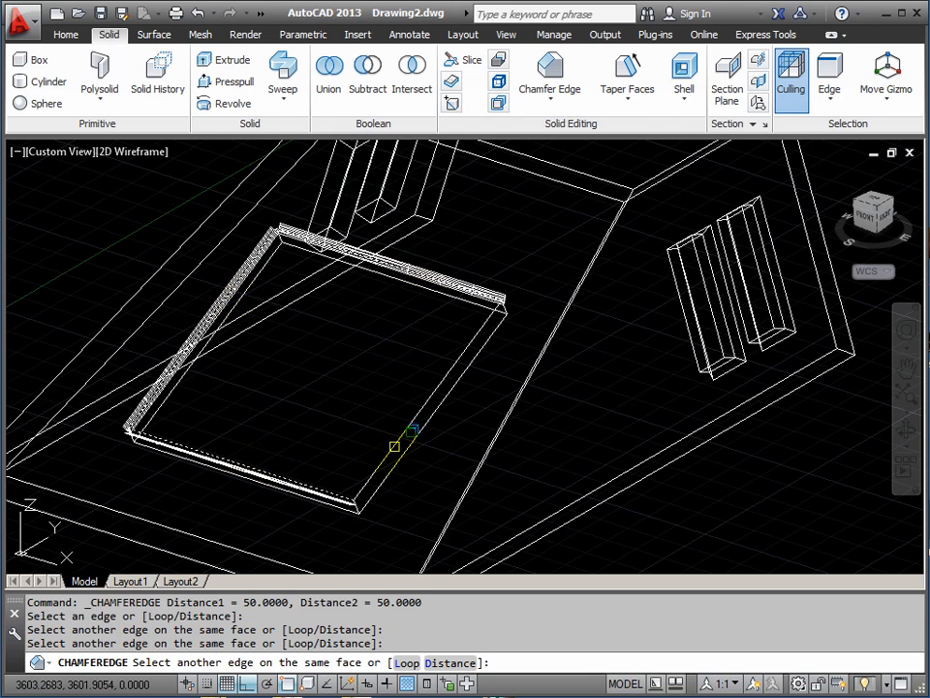
pyautogui.click(395, 442)
pyautogui.press('Return')
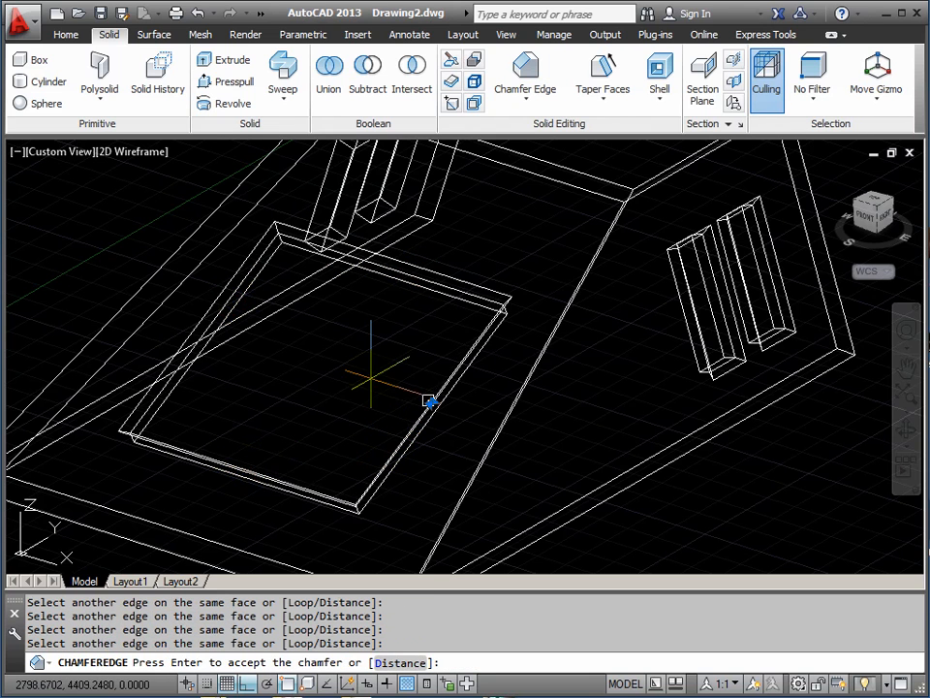
pyautogui.press('Return')
# Chamfer all outer edges of both left-side openings with distances of 50 and accept the result.
pyautogui.click(907, 427)
pyautogui.moveTo(301, 308); pyautogui.dragTo(472, 336)
pyautogui.rightClick(401, 380)
pyautogui.click(426, 388)
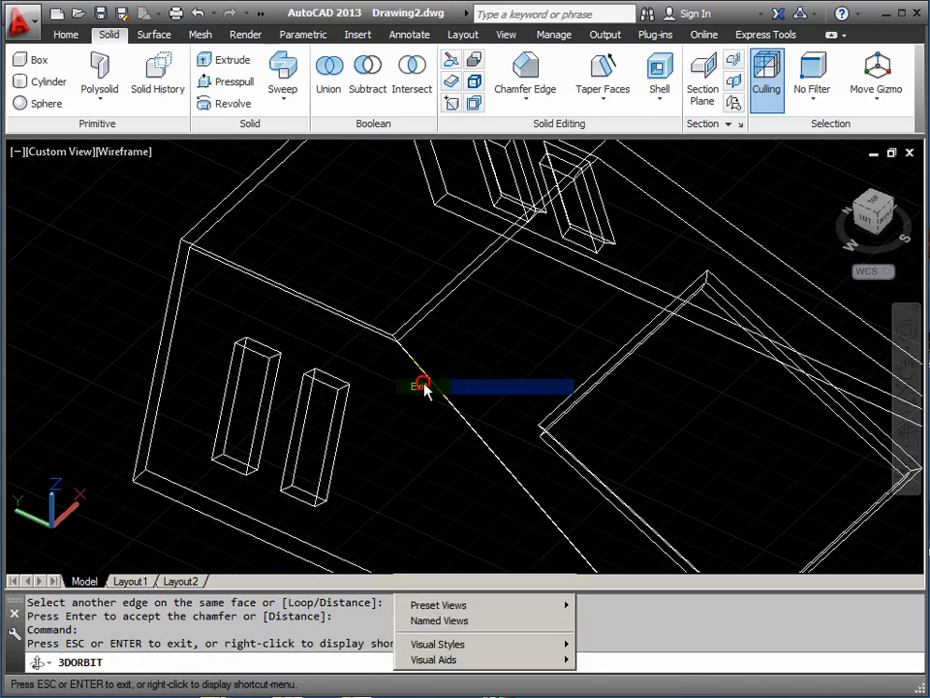
pyautogui.click(531, 87)
pyautogui.click(540, 174)
pyautogui.click(229, 385)
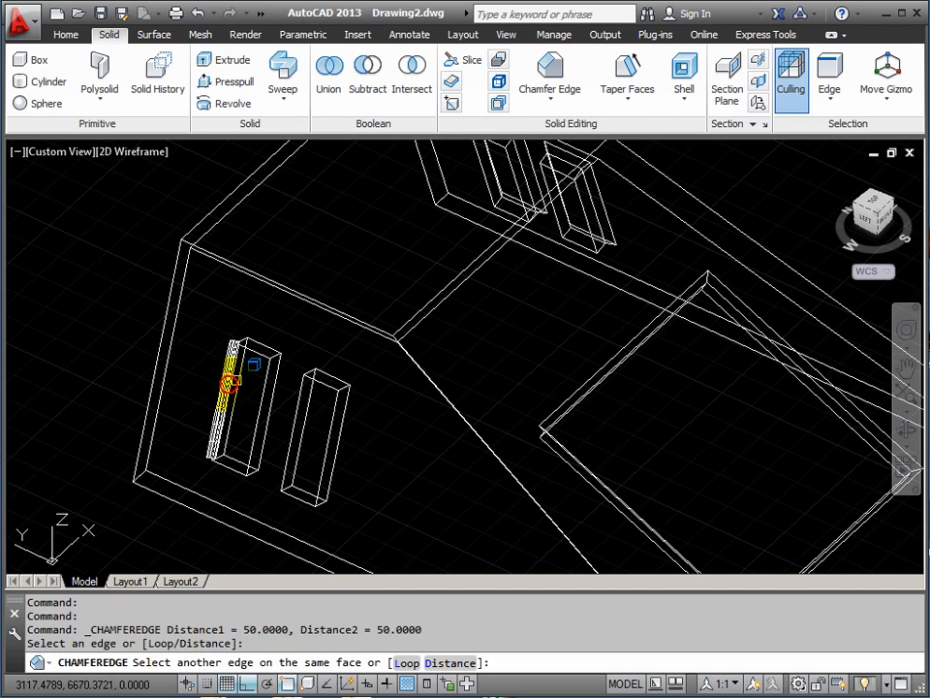
pyautogui.click(256, 356)
pyautogui.click(260, 394)
pyautogui.click(243, 474)
pyautogui.click(294, 445)
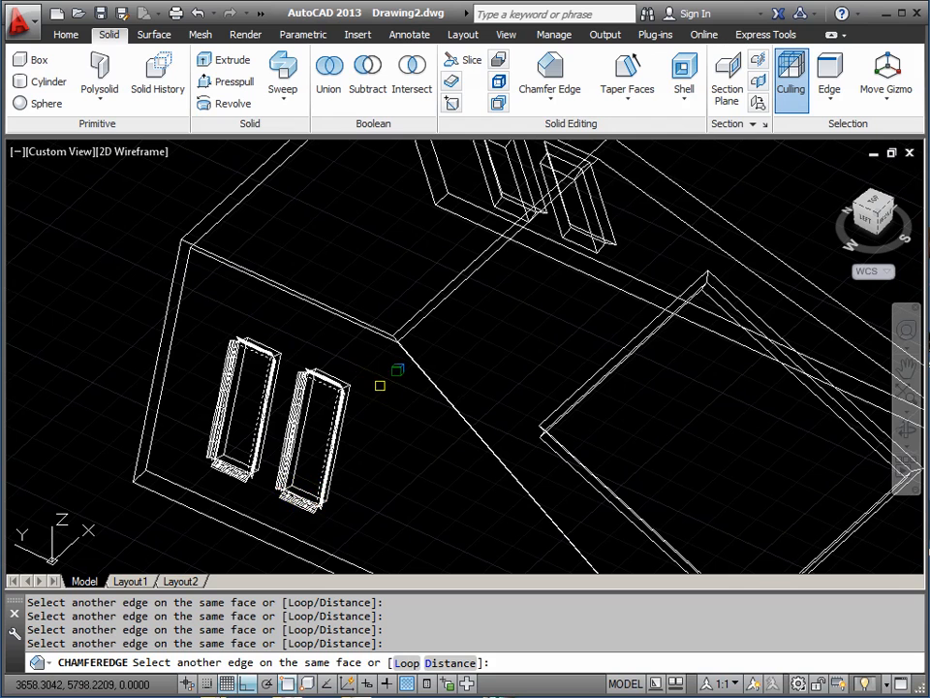
pyautogui.press('Return')
pyautogui.press('Return')
# Inspect the chamfers on the slope and left-side openings in Shaded with edges, and return to the 2D Wireframe visual style.
pyautogui.scroll(-2, 376, 384)
pyautogui.moveTo(376, 384); pyautogui.dragTo(373, 315, button='middle')
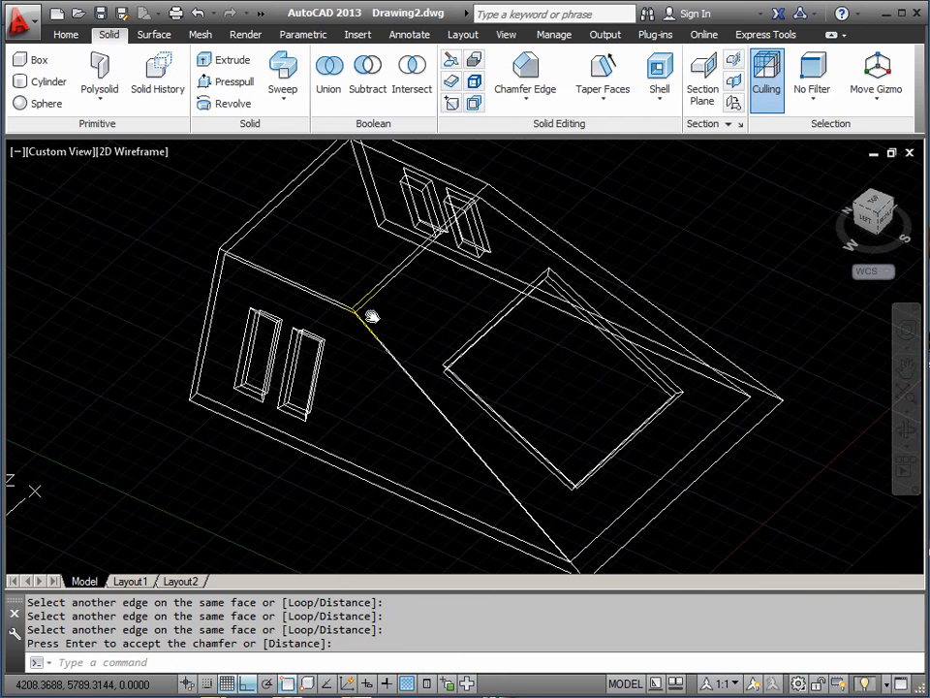
pyautogui.click(124, 155)
pyautogui.click(185, 270)
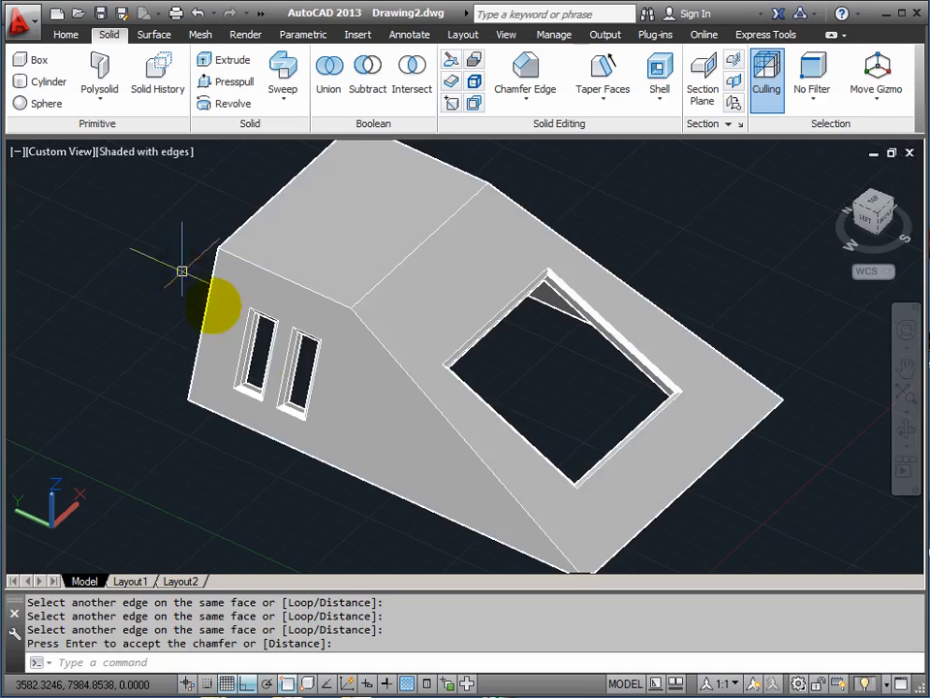
pyautogui.scroll(5, 282, 368)
pyautogui.click(907, 429)
pyautogui.moveTo(581, 387); pyautogui.dragTo(489, 374)
pyautogui.rightClick(442, 327)
pyautogui.click(495, 335)
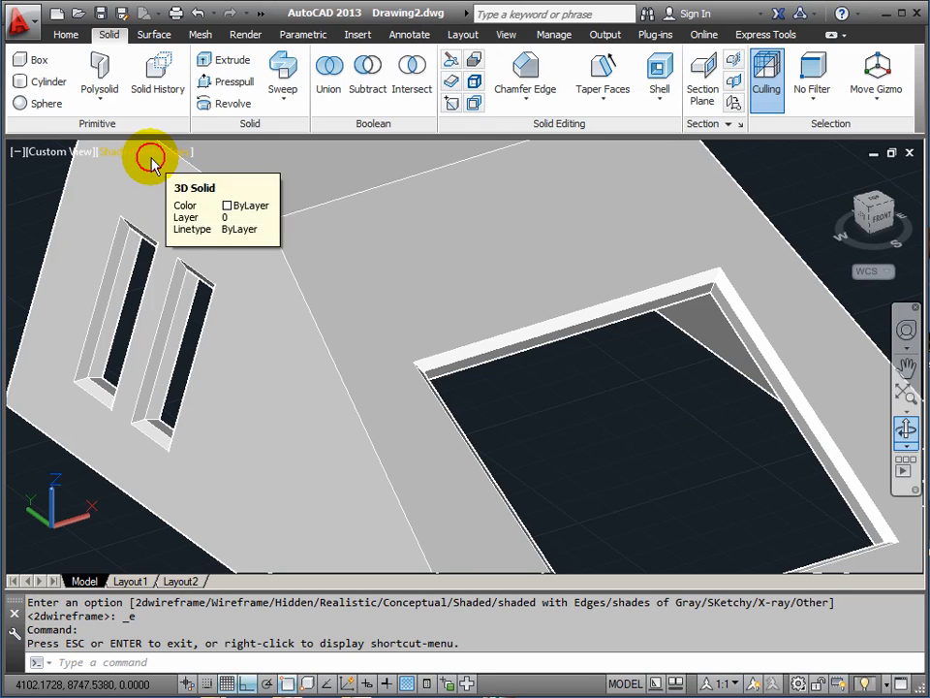
pyautogui.click(151, 160)
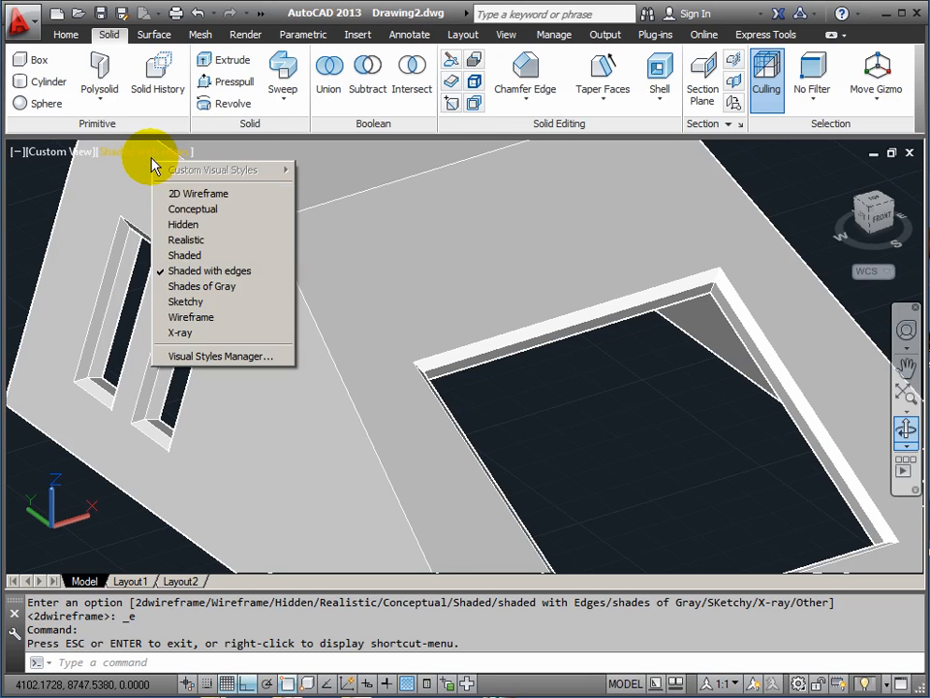
pyautogui.click(196, 196)
pyautogui.keyDown('shift'); pyautogui.moveTo(363, 328); pyautogui.dragTo(351, 320, button='middle'); pyautogui.keyUp('shift')
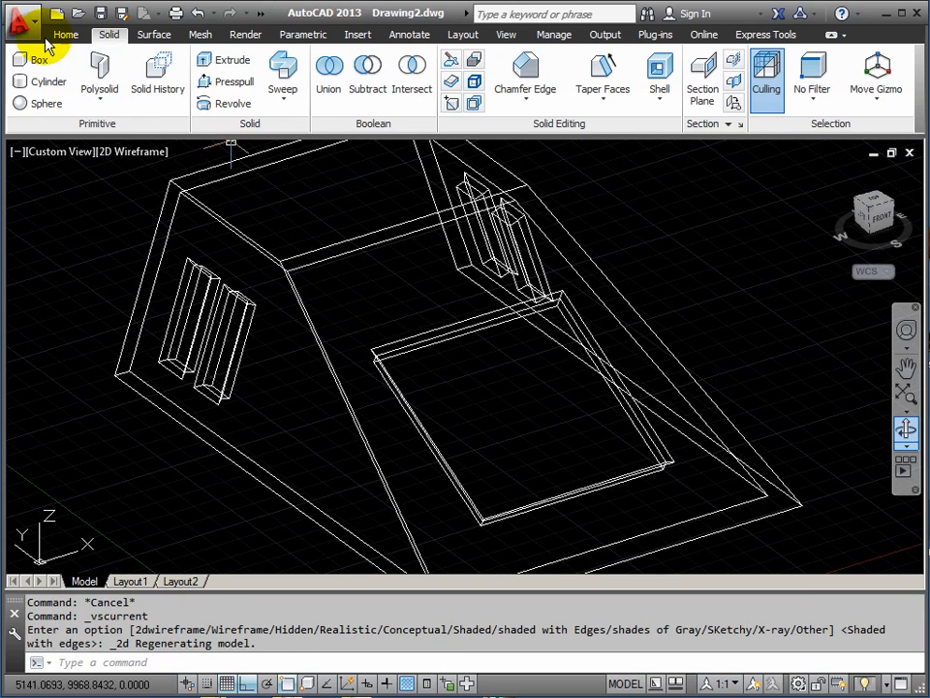
# Open the Layer Properties Manager and create a new layer named GLASS.
pyautogui.click(65, 34)
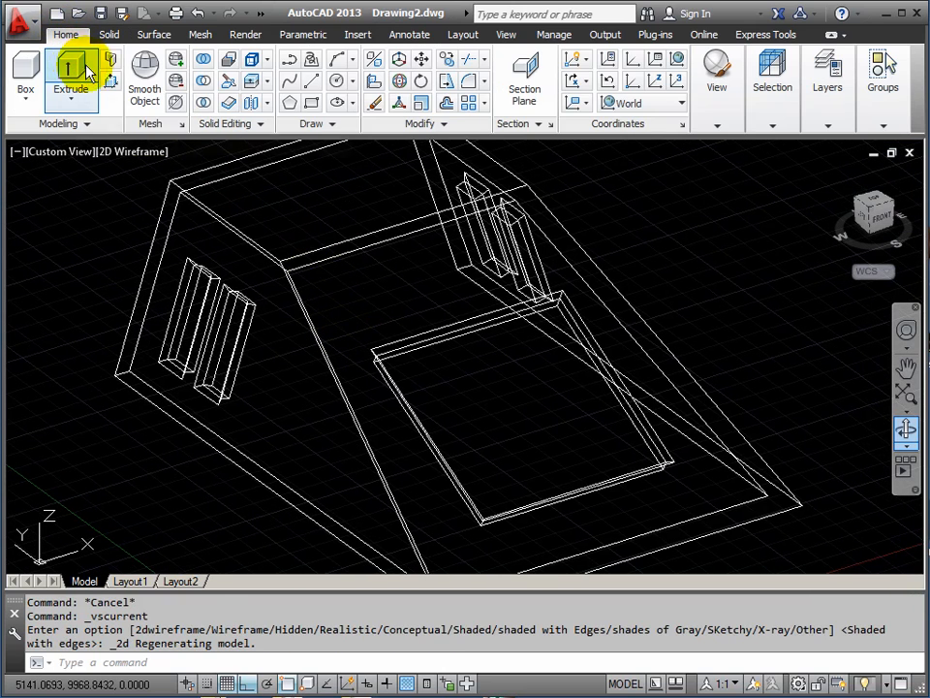
pyautogui.click(722, 102)
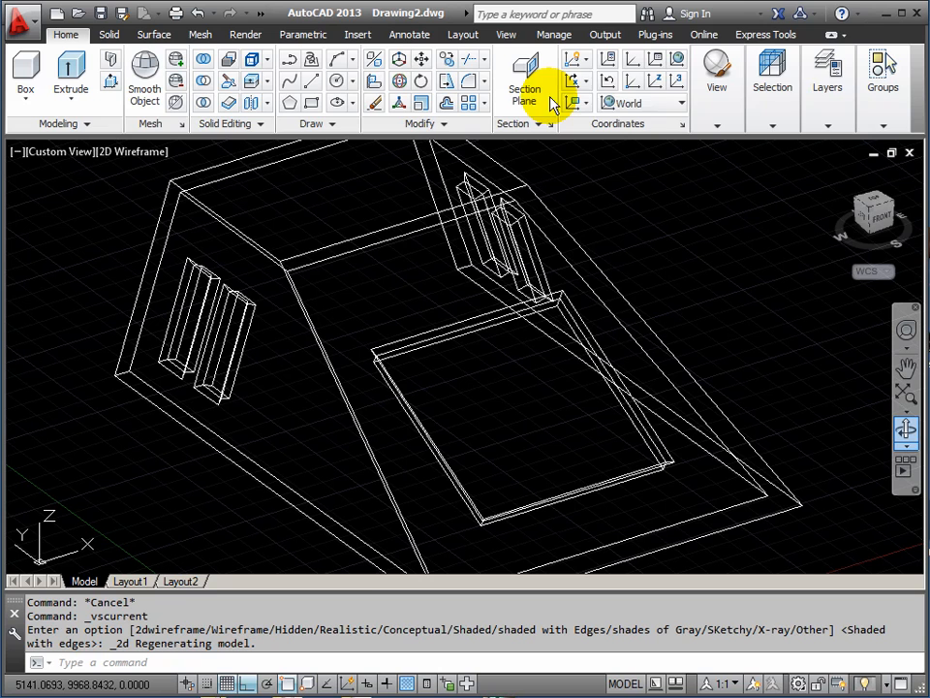
pyautogui.click(825, 118)
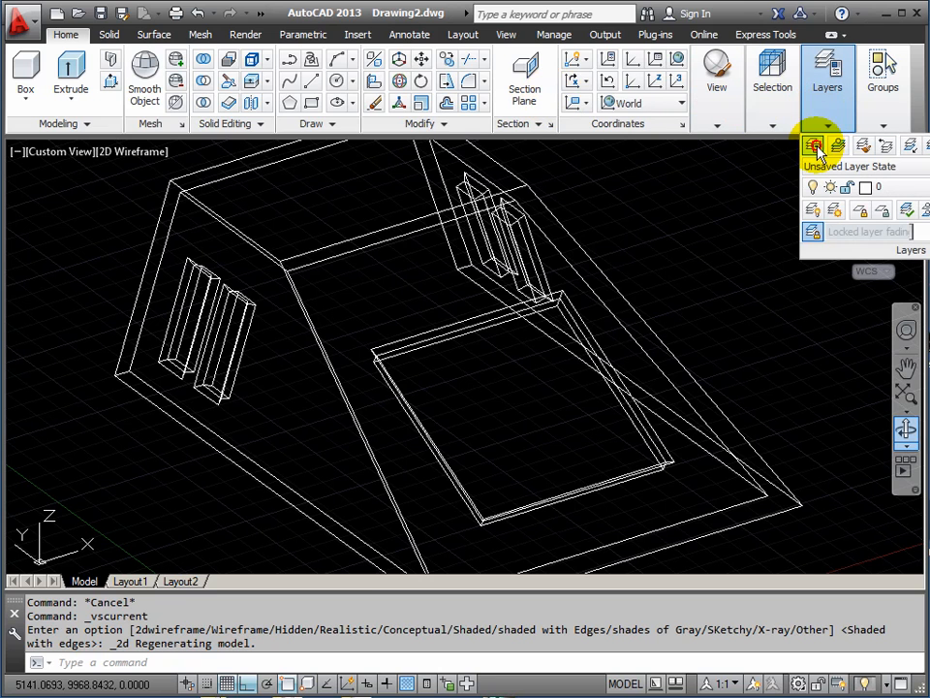
pyautogui.click(815, 147)
pyautogui.moveTo(0, 0); pyautogui.dragTo(104, 322)
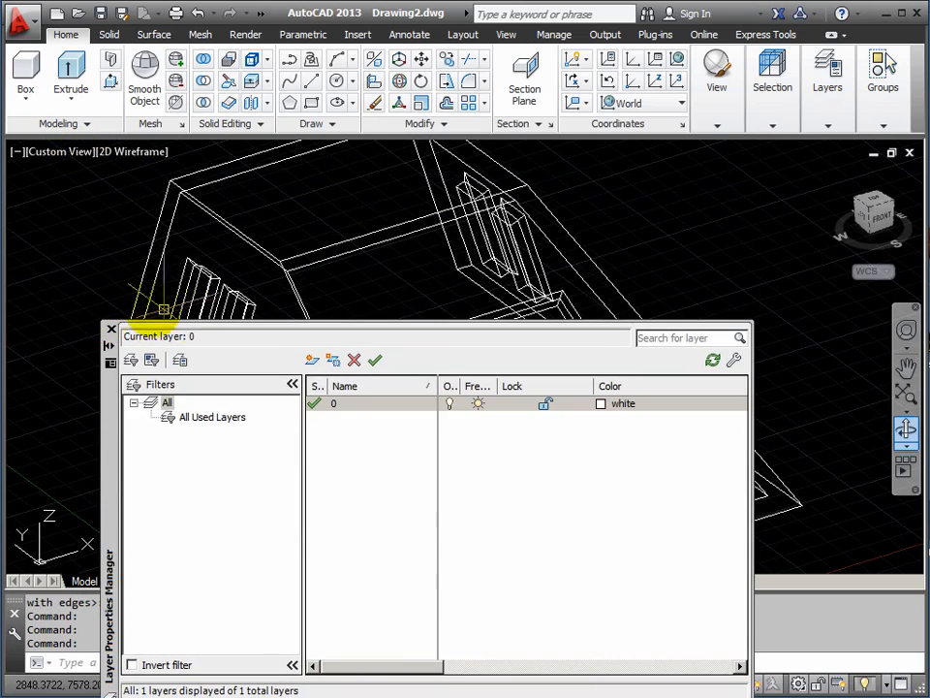
pyautogui.moveTo(107, 395); pyautogui.dragTo(185, 229)
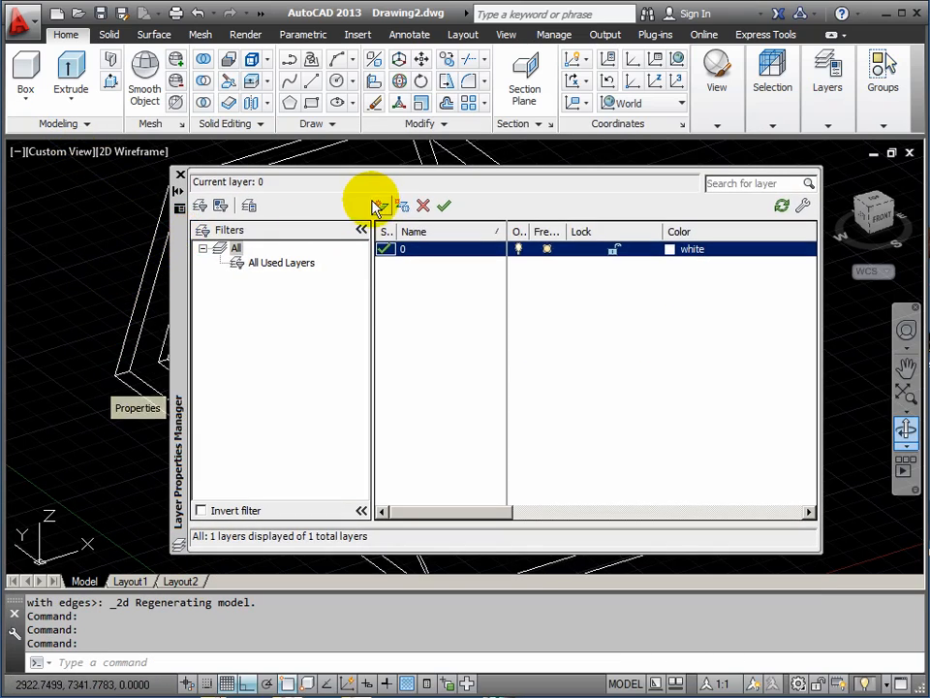
pyautogui.click(379, 206)
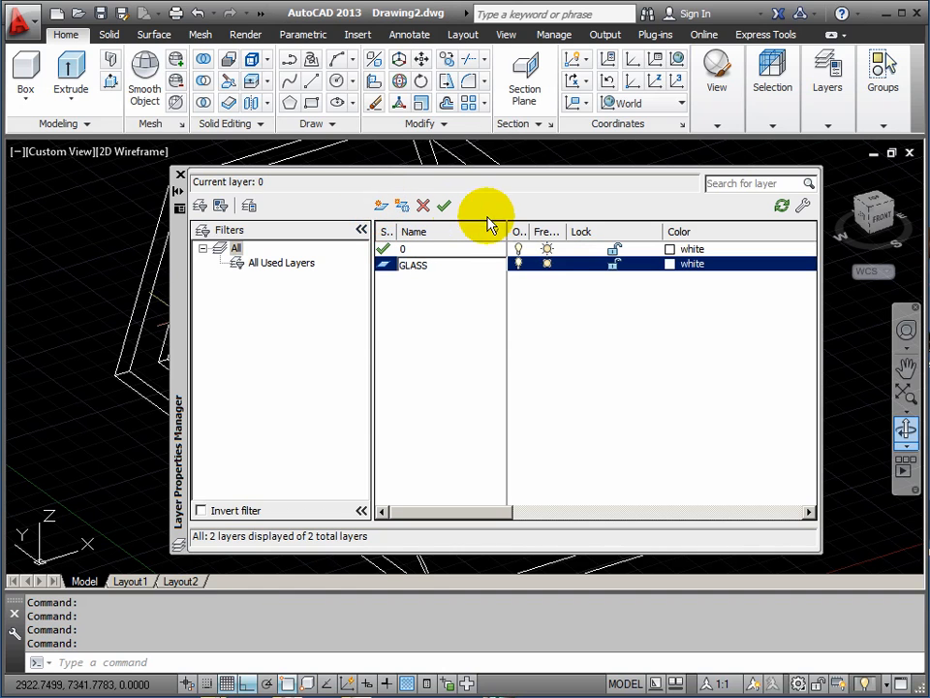
# Set the GLASS layer's color to cyan, make it the current layer and close the layer manager.
pyautogui.click(672, 266)
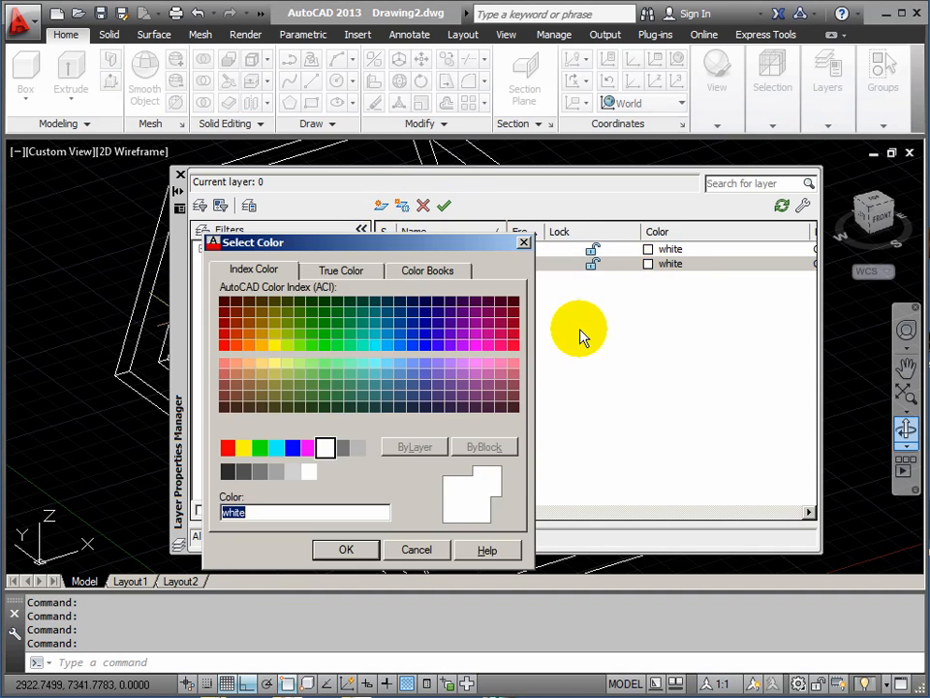
pyautogui.click(276, 447)
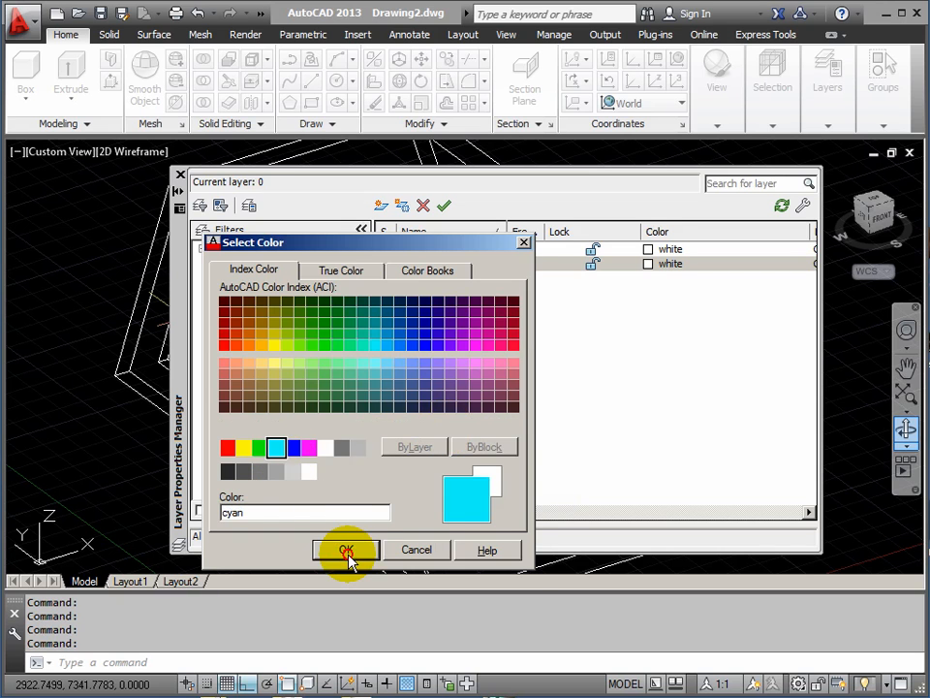
pyautogui.click(346, 550)
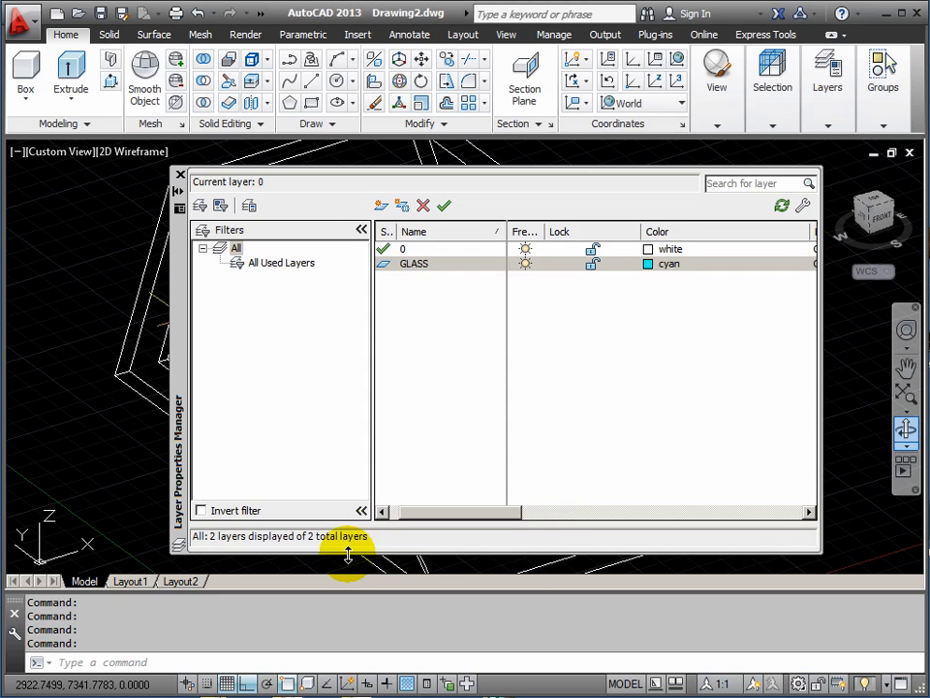
pyautogui.click(442, 206)
pyautogui.click(180, 175)
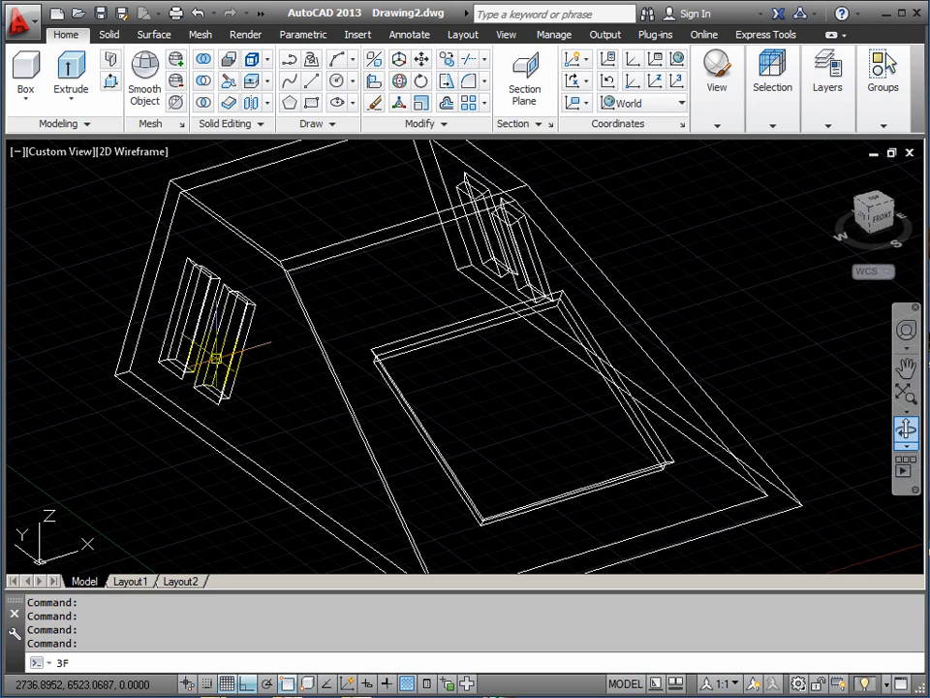
# Draw a four-sided 3D face across the rear opening of the left side, using the inner corners of its chamfer.
pyautogui.press('Return')
pyautogui.scroll(3, 157, 341)
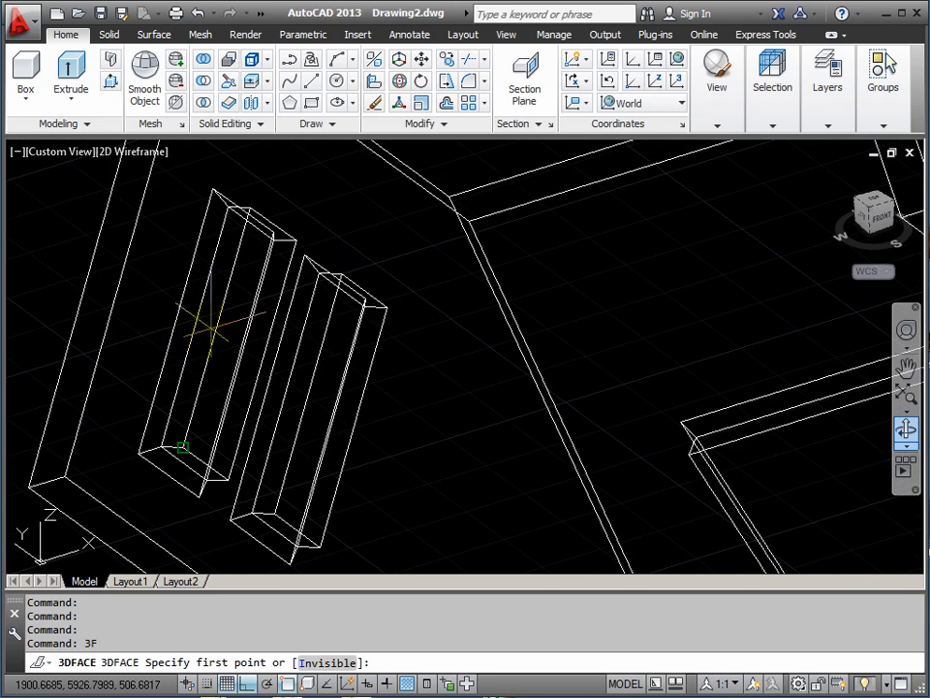
pyautogui.click(290, 275)
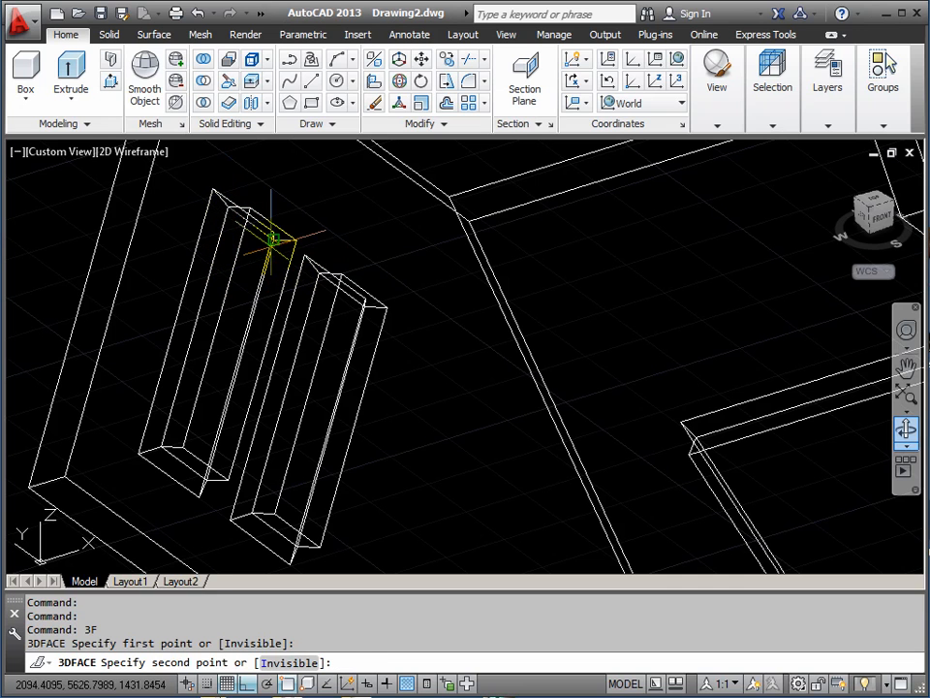
pyautogui.click(273, 240)
pyautogui.click(198, 472)
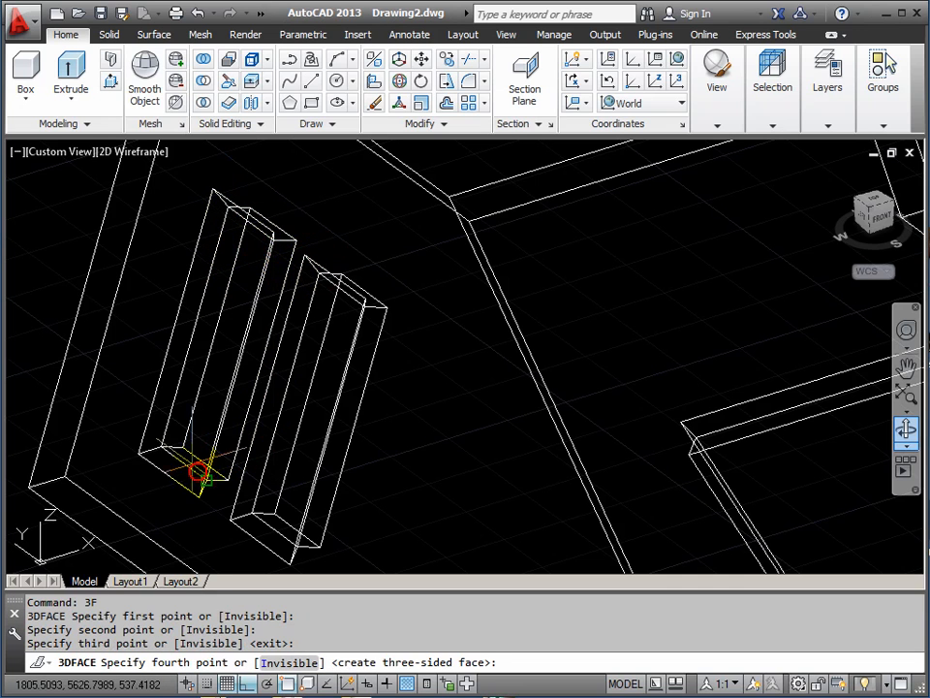
pyautogui.click(161, 446)
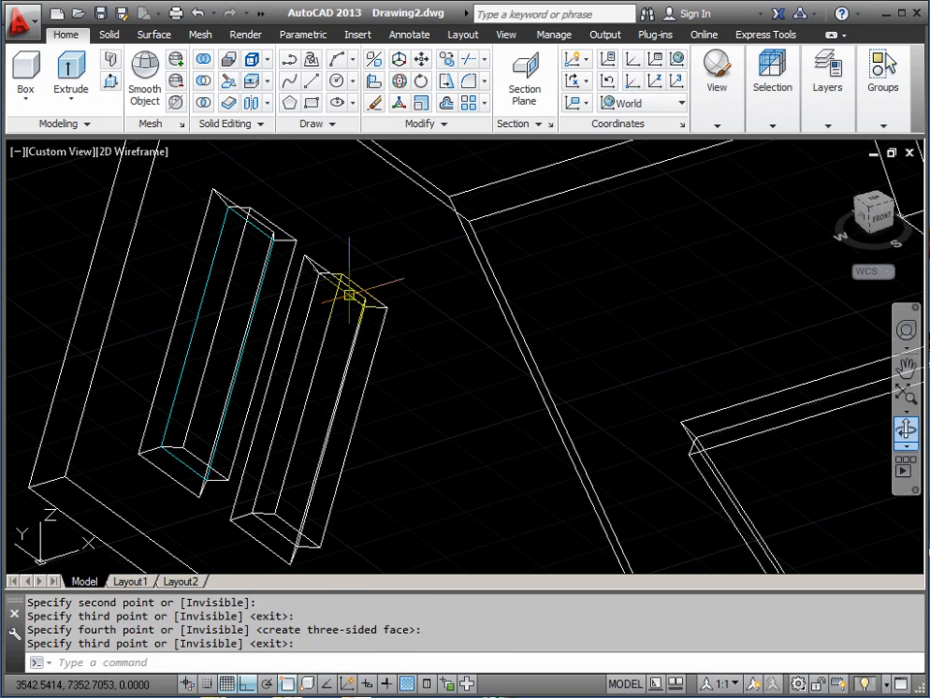
pyautogui.press('Return')
# Draw a four-sided 3D face across the front opening of the left side, using the inner corners of its chamfer.
pyautogui.press('Return')
pyautogui.click(318, 274)
pyautogui.click(362, 310)
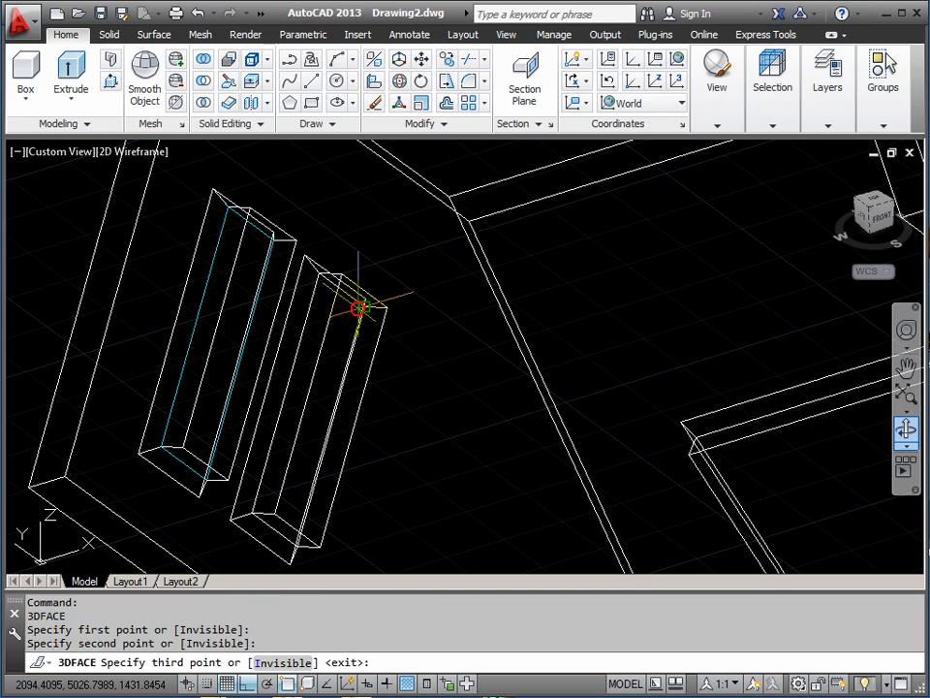
pyautogui.click(296, 546)
pyautogui.click(249, 513)
pyautogui.press('Return')
# Draw a four-sided 3D face across the large opening in the slope, using the inner corners of its chamfer.
pyautogui.keyDown('shift'); pyautogui.moveTo(325, 517); pyautogui.dragTo(441, 480, button='middle'); pyautogui.keyUp('shift')
pyautogui.scroll(3, 441, 479)
pyautogui.scroll(-3, 374, 336)
pyautogui.press('Return')
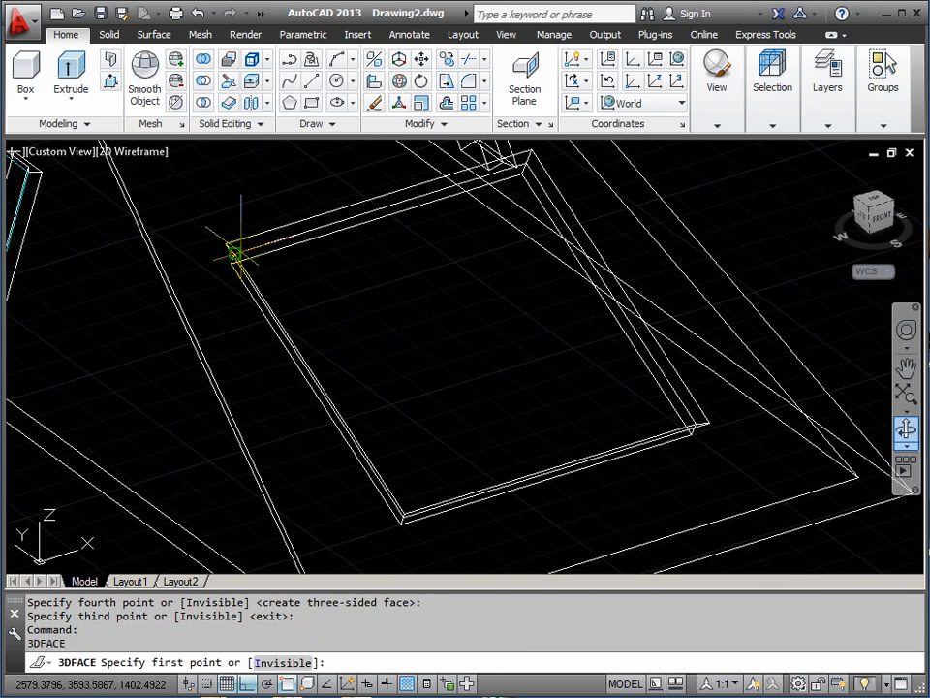
pyautogui.click(237, 254)
pyautogui.keyDown('shift'); pyautogui.moveTo(280, 258); pyautogui.dragTo(253, 340, button='middle'); pyautogui.keyUp('shift')
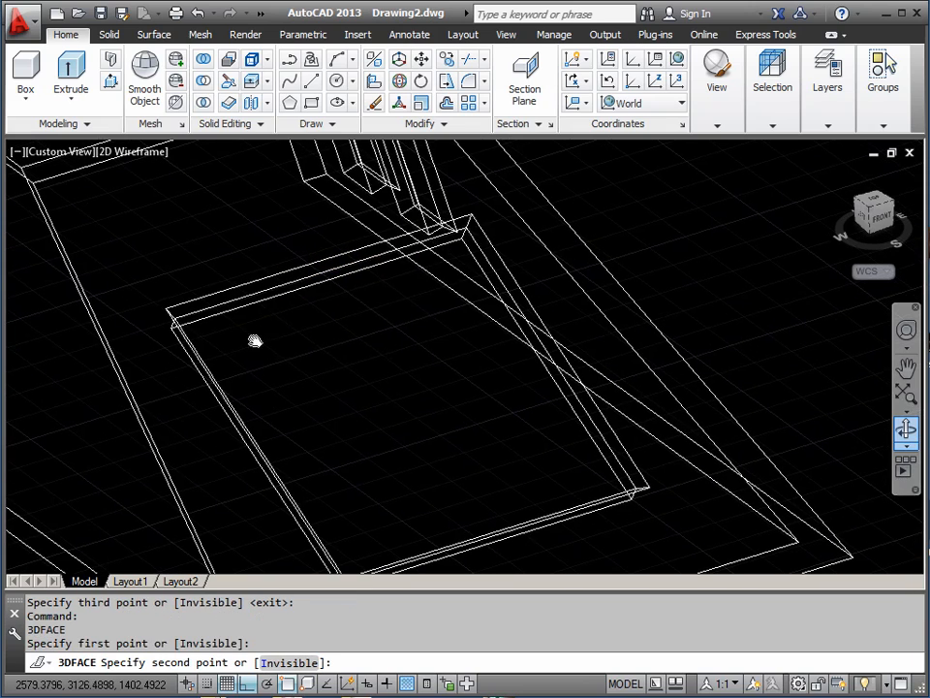
pyautogui.click(468, 230)
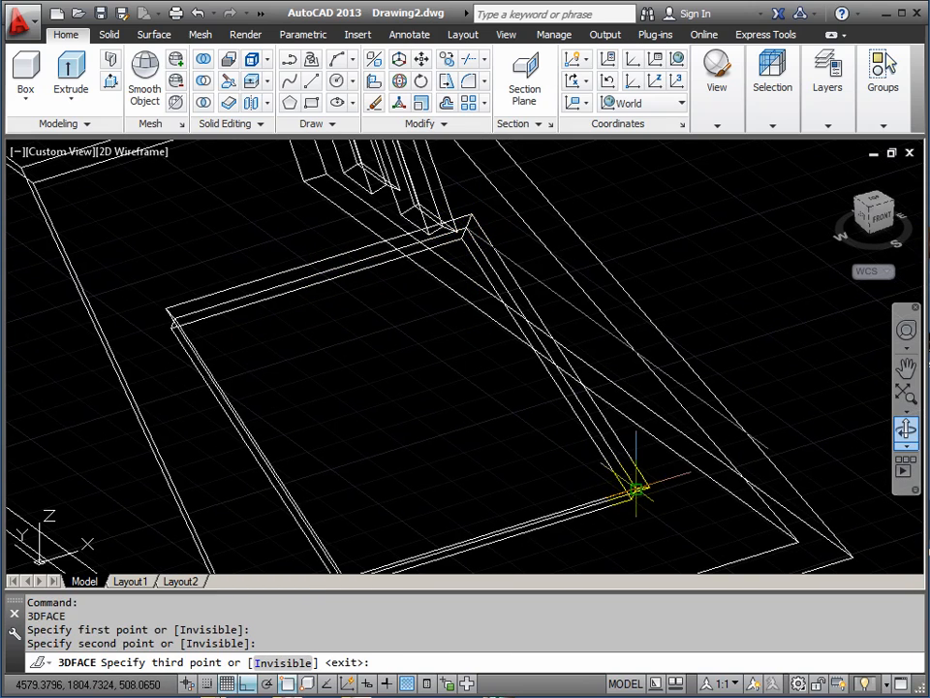
pyautogui.click(635, 489)
pyautogui.keyDown('shift'); pyautogui.moveTo(635, 489); pyautogui.dragTo(519, 349, button='middle'); pyautogui.keyUp('shift')
pyautogui.scroll(2, 378, 449)
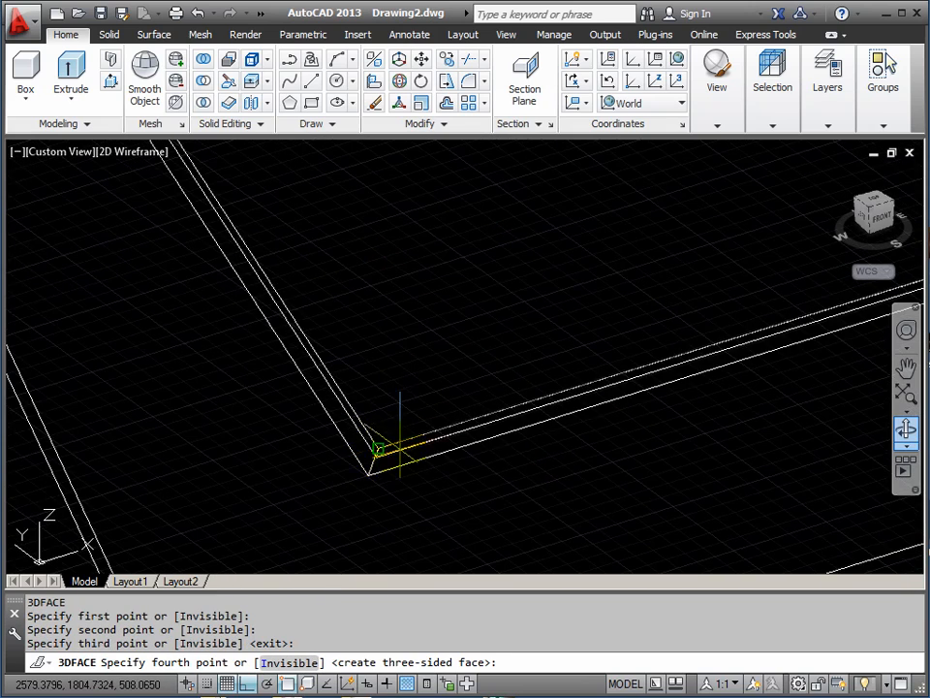
pyautogui.scroll(-4, 378, 475)
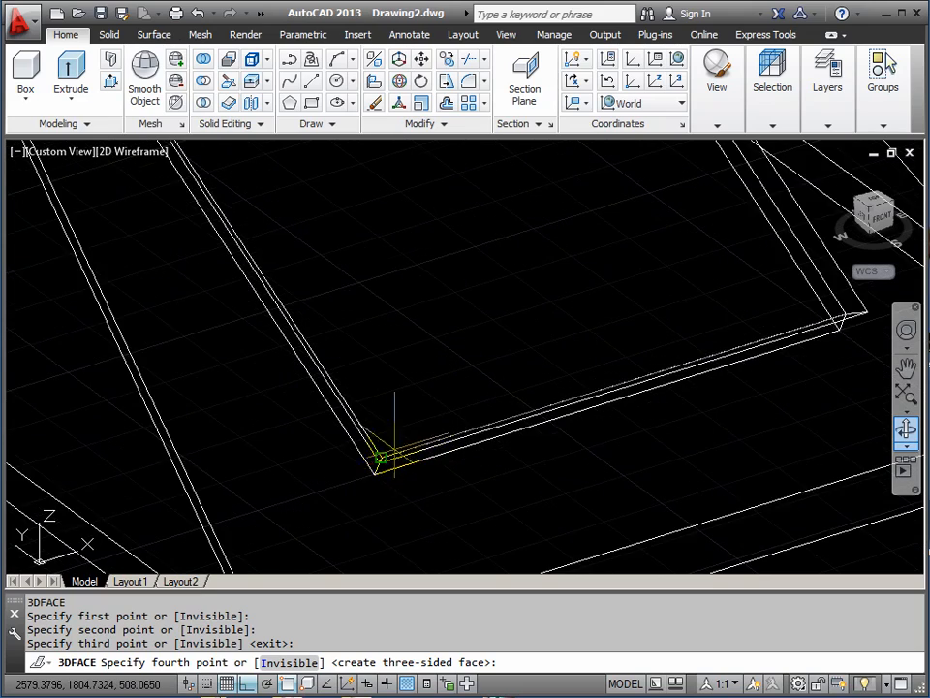
pyautogui.scroll(3, 383, 431)
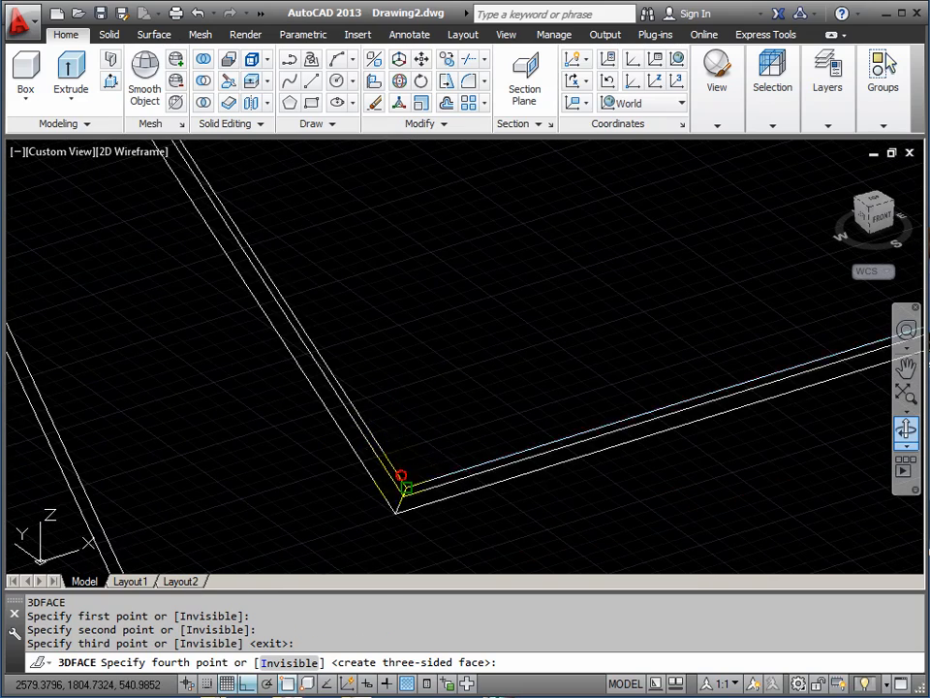
pyautogui.click(405, 485)
pyautogui.scroll(-4, 440, 451)
pyautogui.scroll(3, 647, 399)
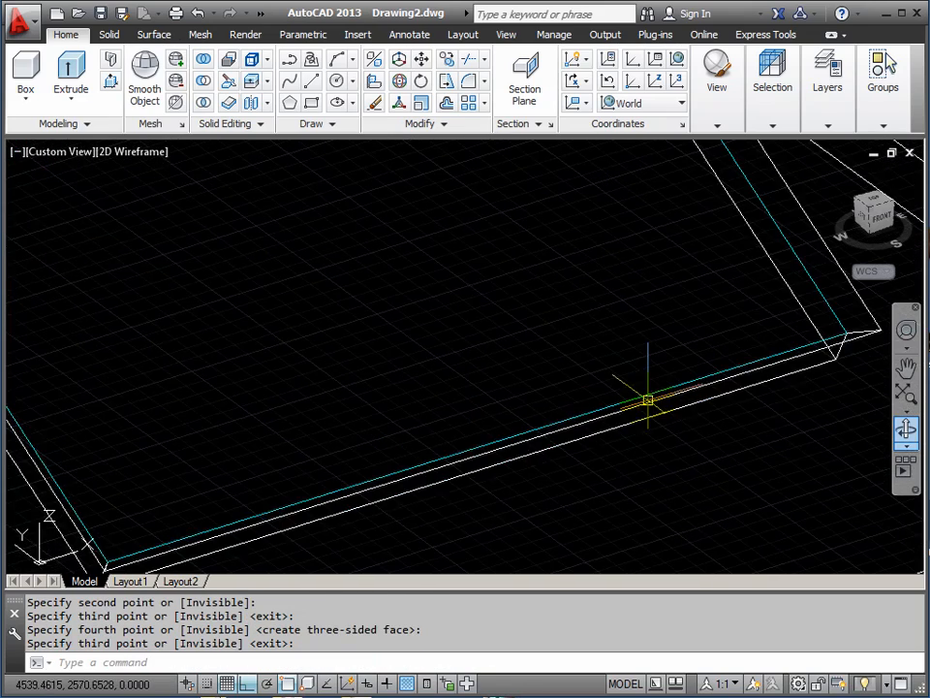
# Draw a four-sided 3D face across the front opening of the right side, using the inner corners of its chamfer.
pyautogui.scroll(-5, 648, 399)
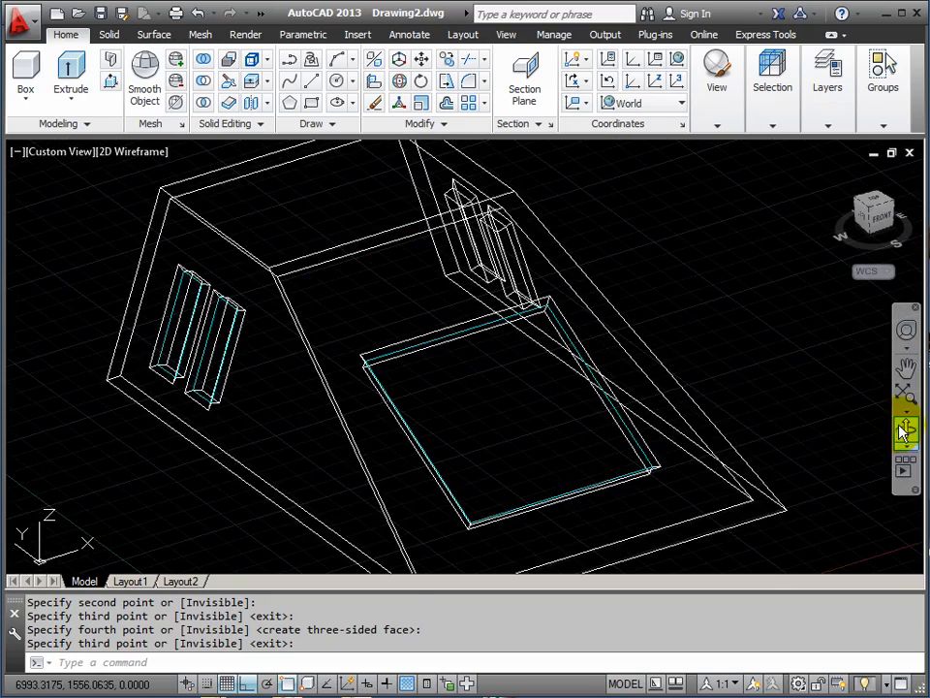
pyautogui.click(907, 432)
pyautogui.moveTo(552, 349); pyautogui.dragTo(467, 353)
pyautogui.rightClick(469, 357)
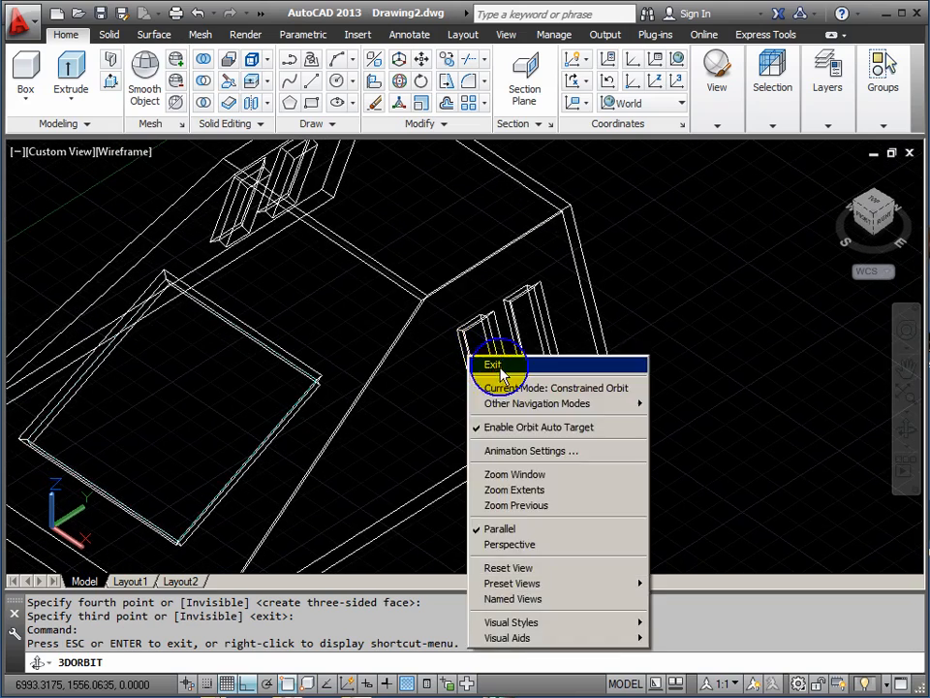
pyautogui.click(499, 368)
pyautogui.scroll(5, 551, 364)
pyautogui.scroll(-2, 549, 365)
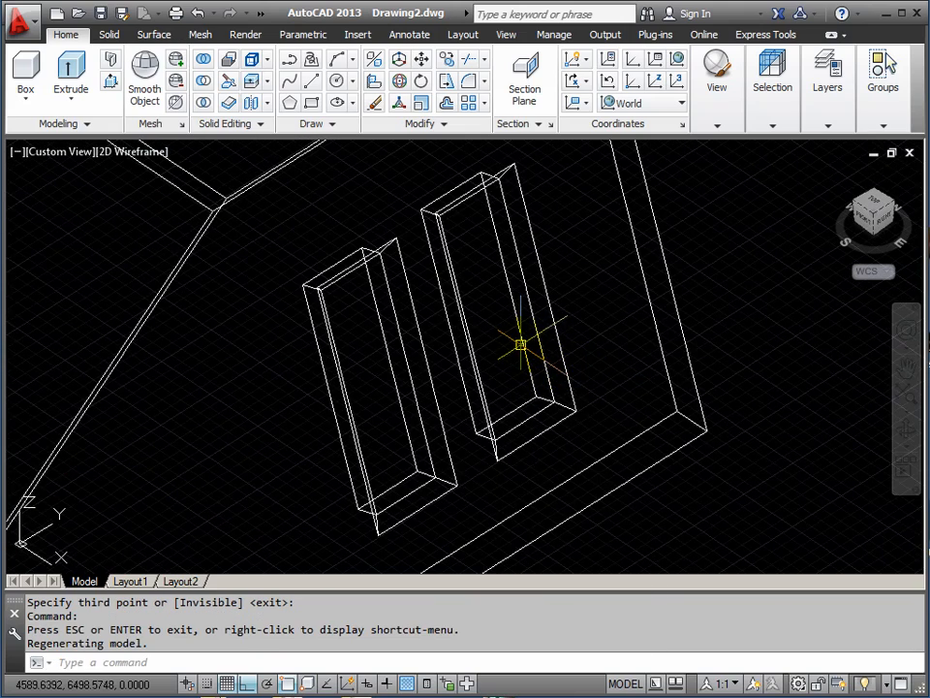
pyautogui.press('Escape')
pyautogui.press('Escape')
pyautogui.write('3')
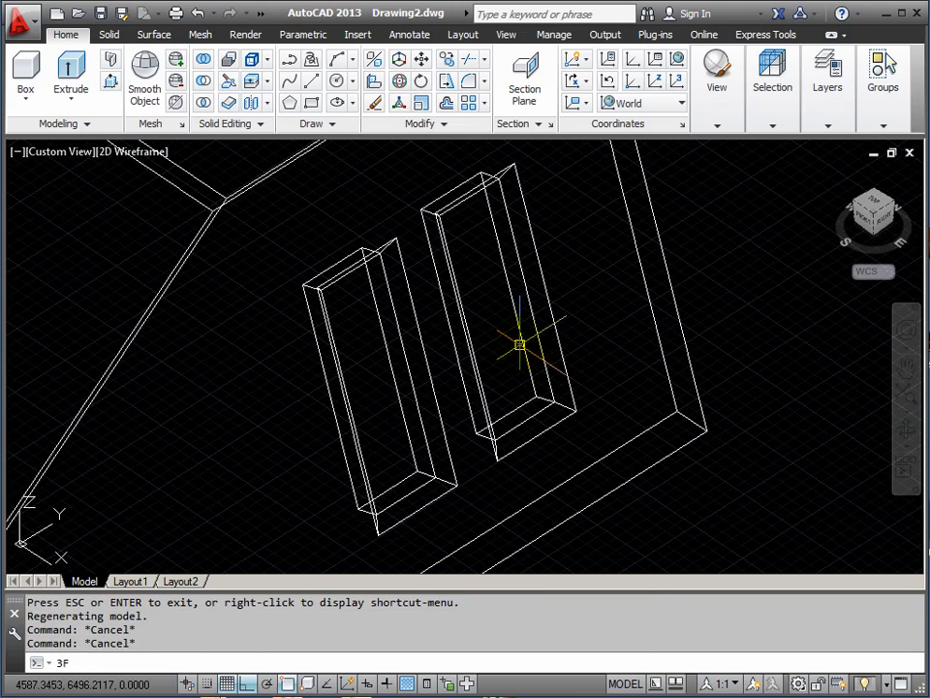
pyautogui.write('F')
pyautogui.press('Return')
pyautogui.click(380, 267)
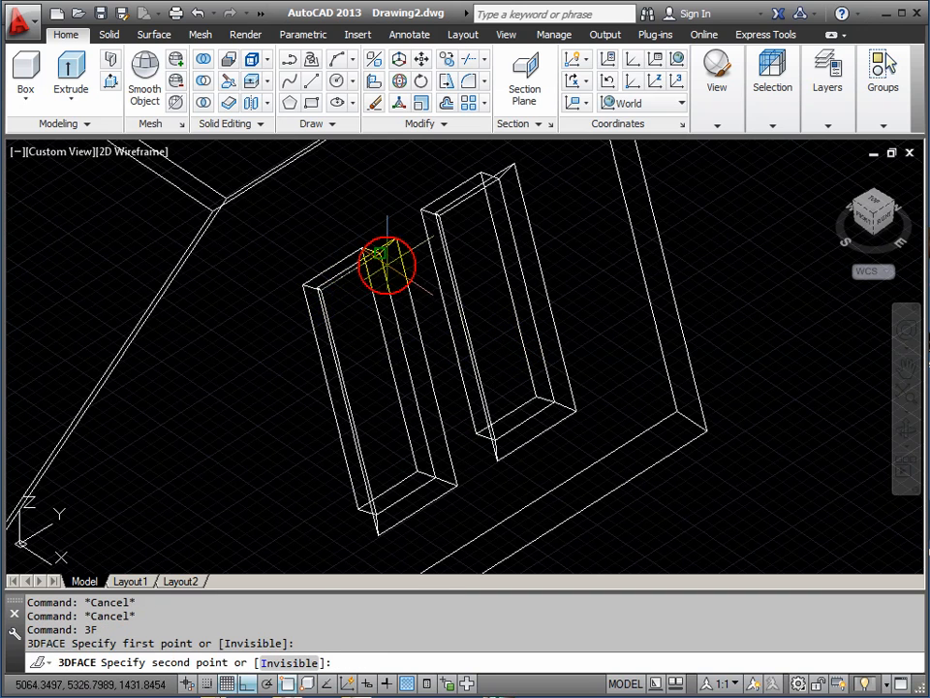
pyautogui.click(381, 281)
pyautogui.click(395, 504)
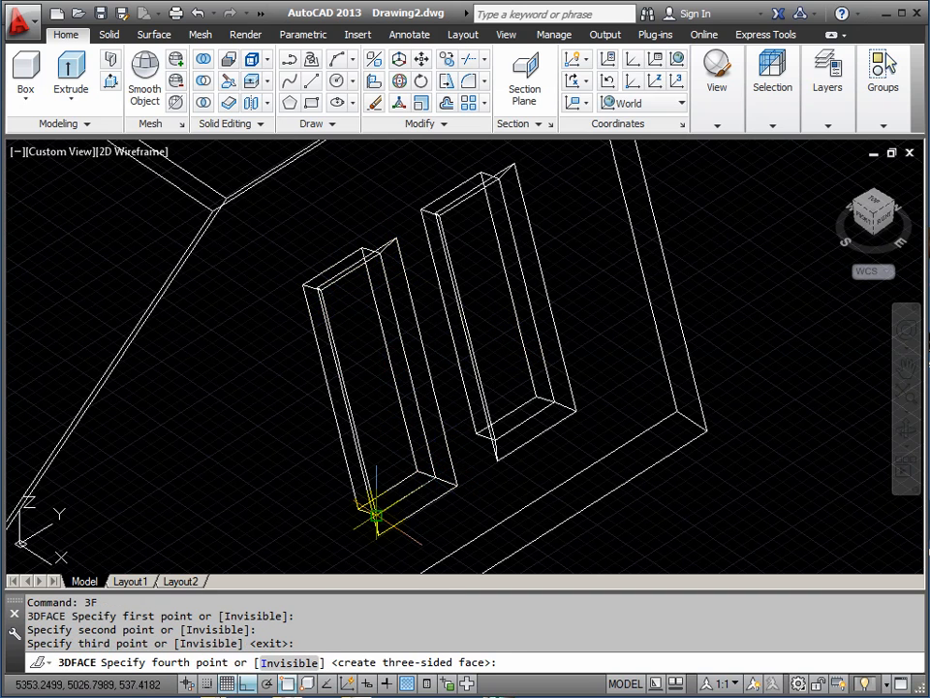
pyautogui.click(377, 515)
pyautogui.press('Return')
# Draw a four-sided 3D face across the rear opening of the right side, using the inner corners of its chamfer.
pyautogui.press('Return')
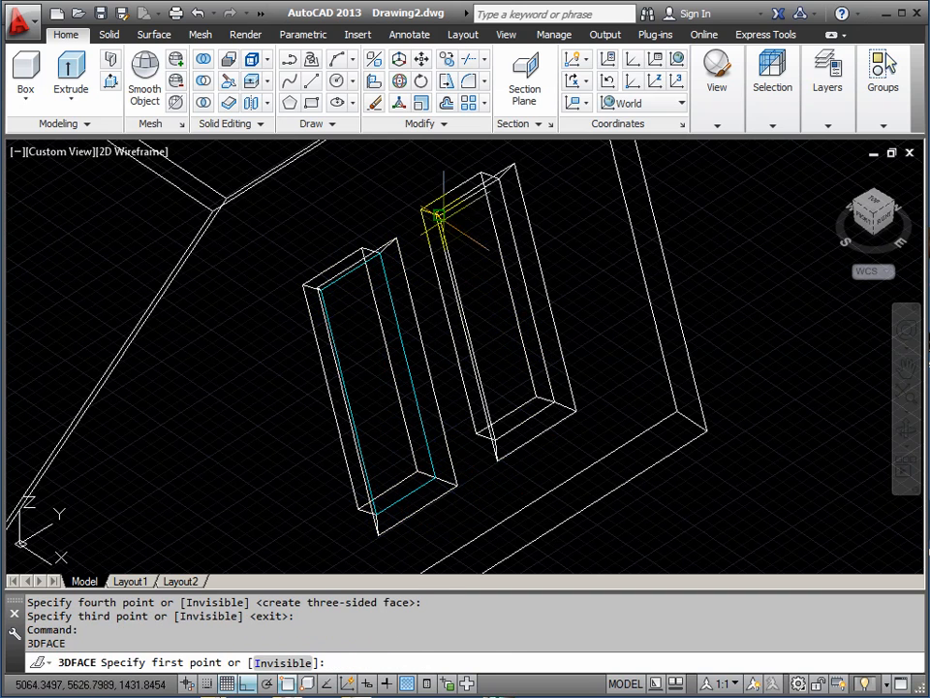
pyautogui.click(441, 218)
pyautogui.click(497, 179)
pyautogui.click(552, 400)
pyautogui.click(498, 441)
pyautogui.press('Return')
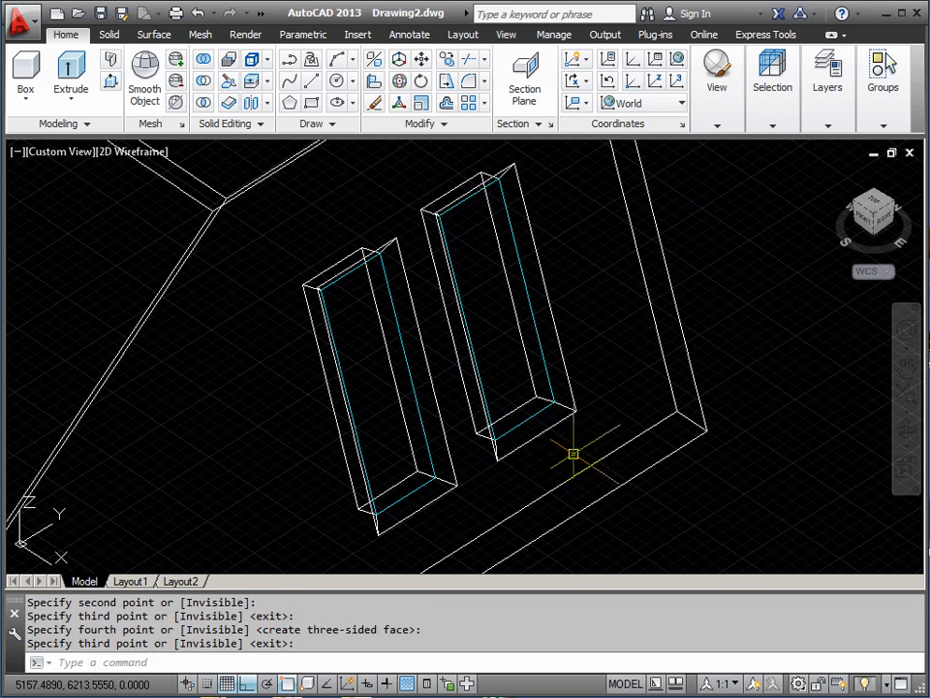
# Display the whole model in the Shaded with edges visual style.
pyautogui.scroll(-6, 572, 453)
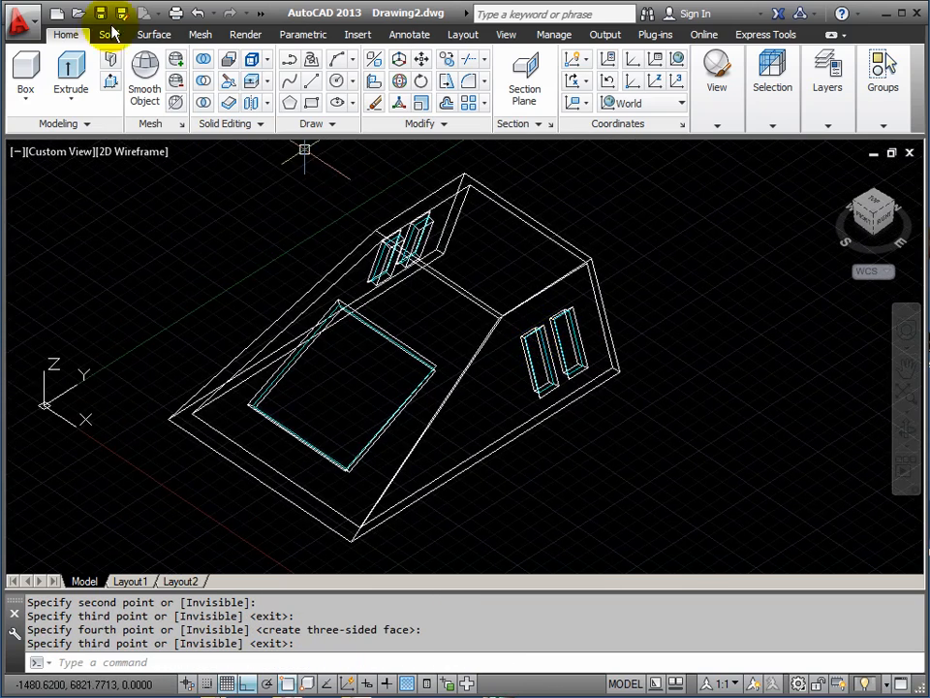
pyautogui.click(138, 153)
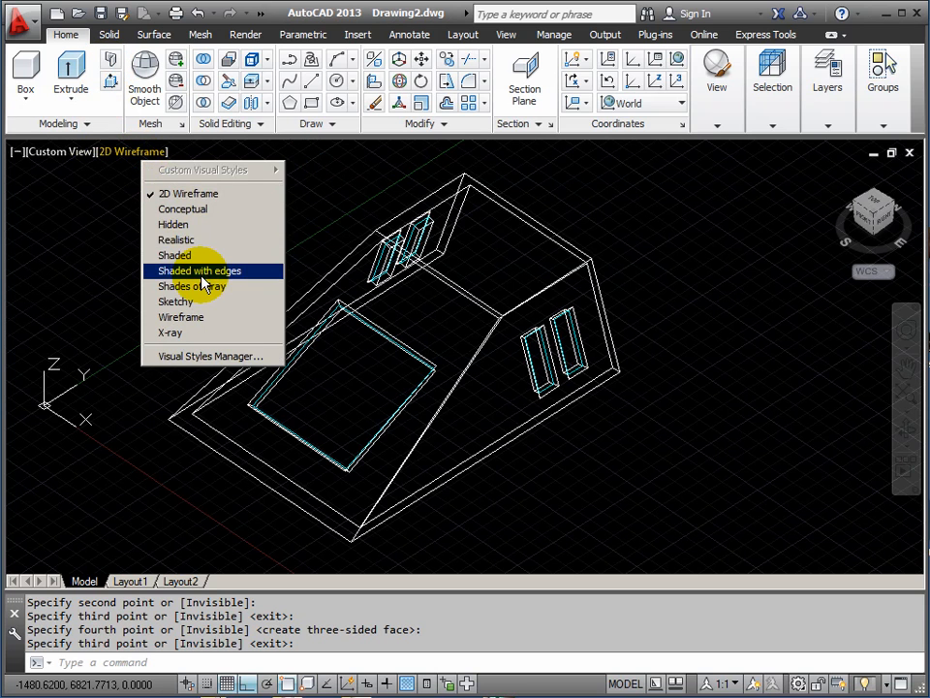
pyautogui.click(203, 278)
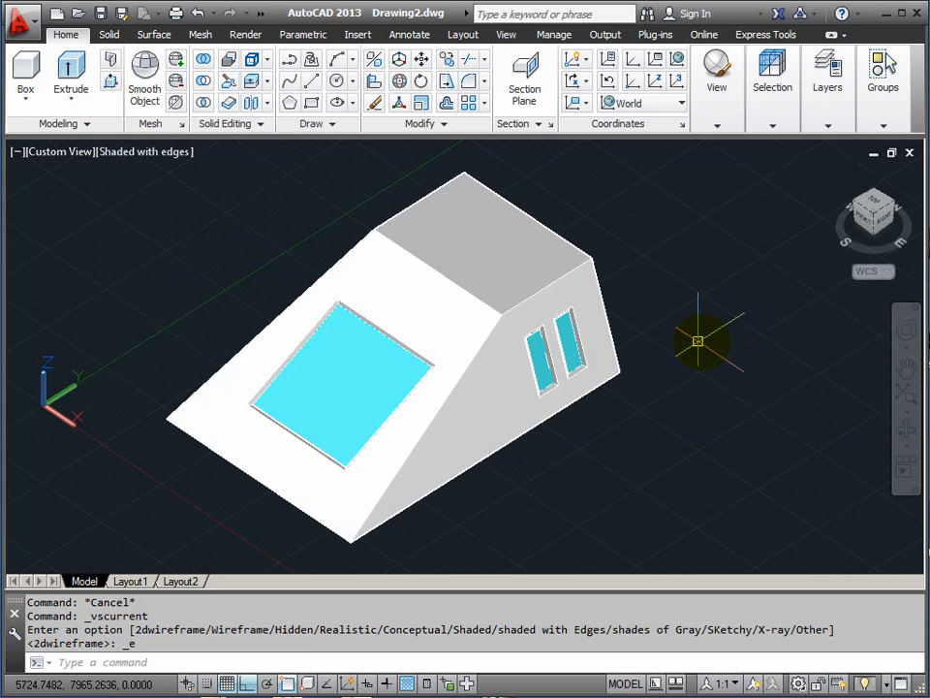
pyautogui.moveTo(616, 315); pyautogui.dragTo(648, 321, button='middle')
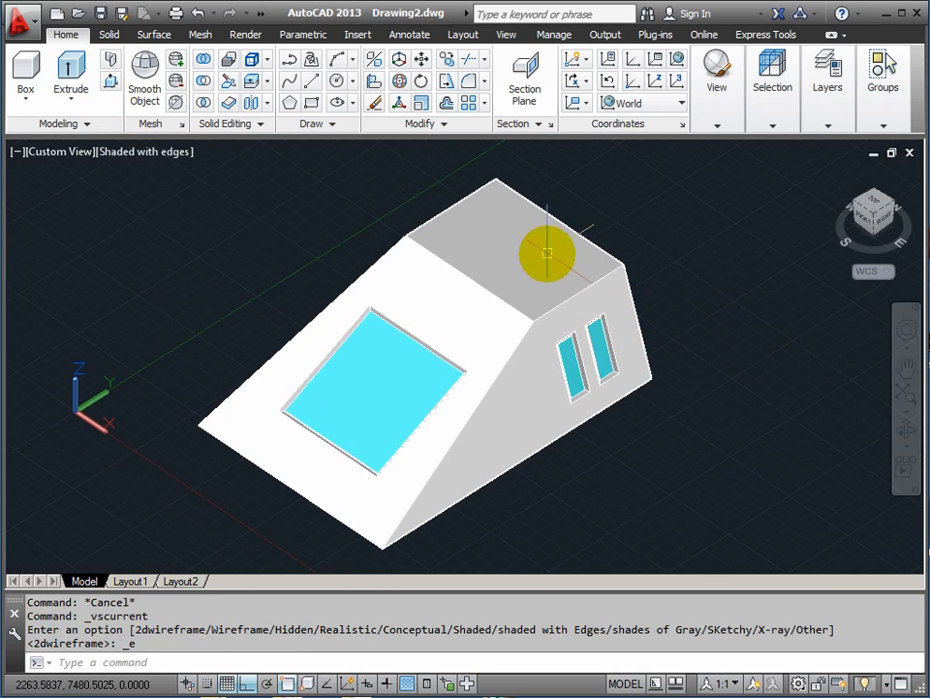
pyautogui.moveTo(562, 257)
pyautogui.mouseDown(button='middle')
pyautogui.moveTo(540, 253)
pyautogui.moveTo(555, 244)
pyautogui.mouseUp(button='middle')
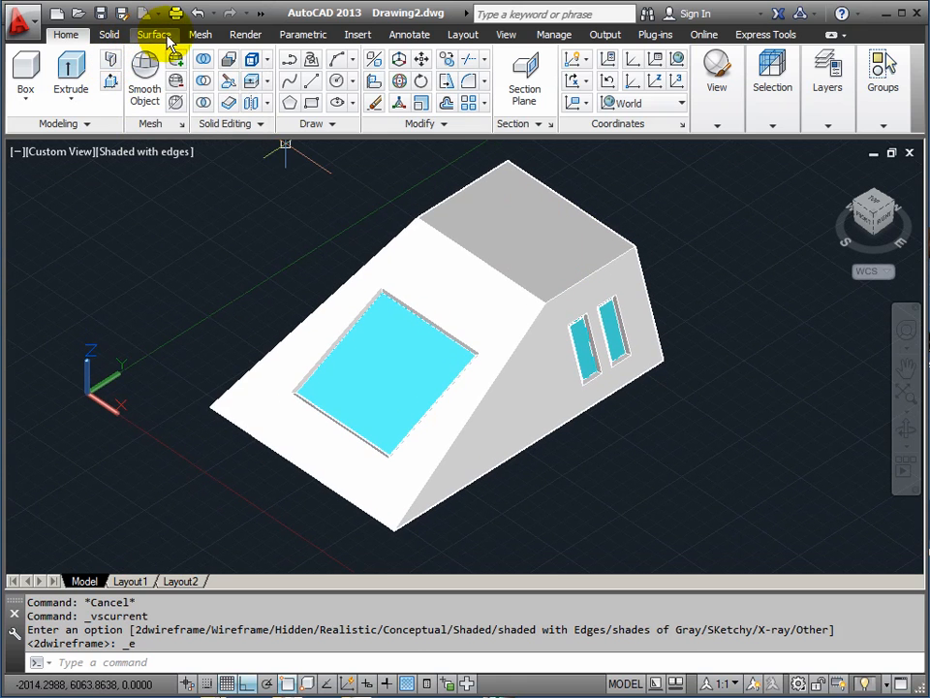
# Convert the wedge solid to a smooth mesh with Smooth Object, choosing to create the mesh despite the non-primitive solid.
pyautogui.click(199, 35)
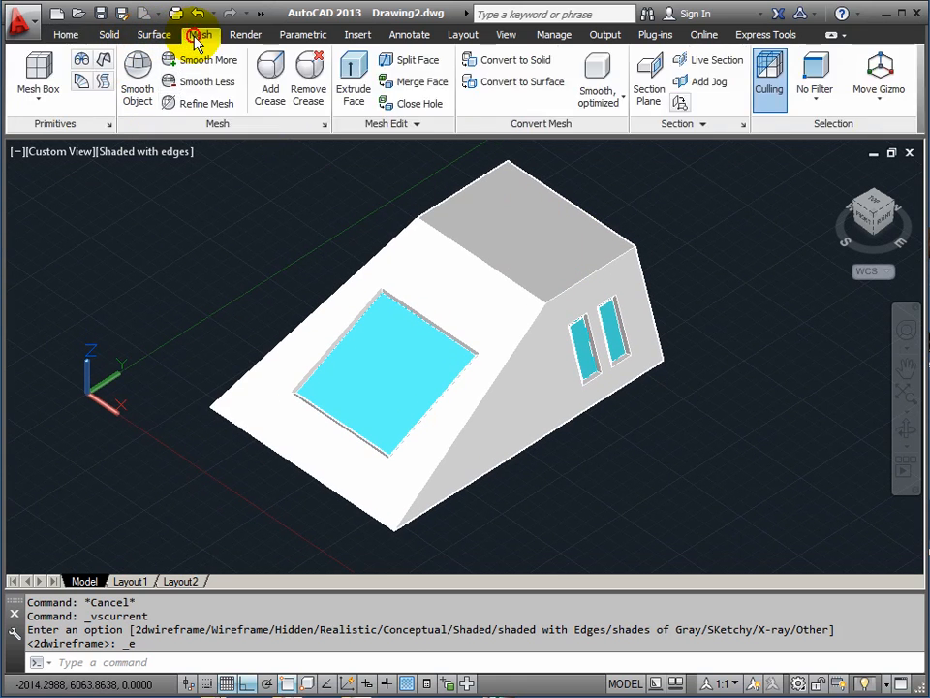
pyautogui.click(139, 90)
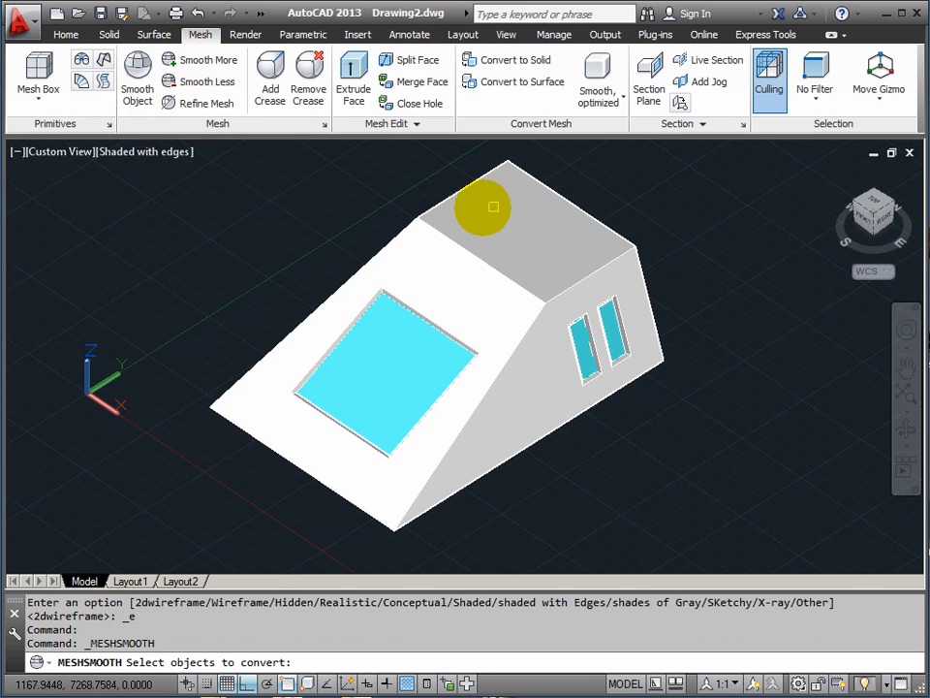
pyautogui.click(584, 210)
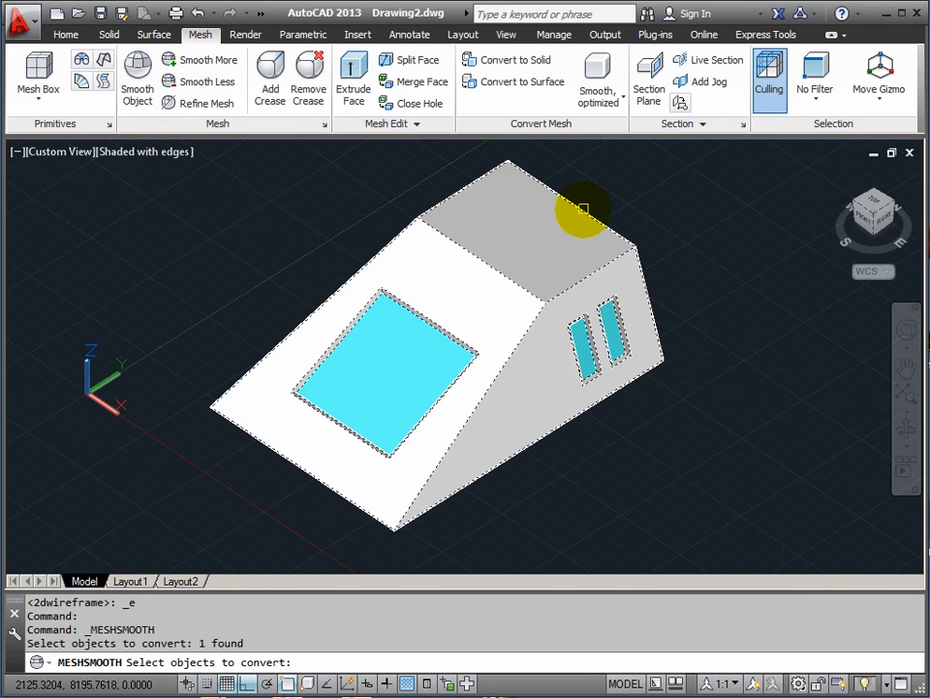
pyautogui.press('Return')
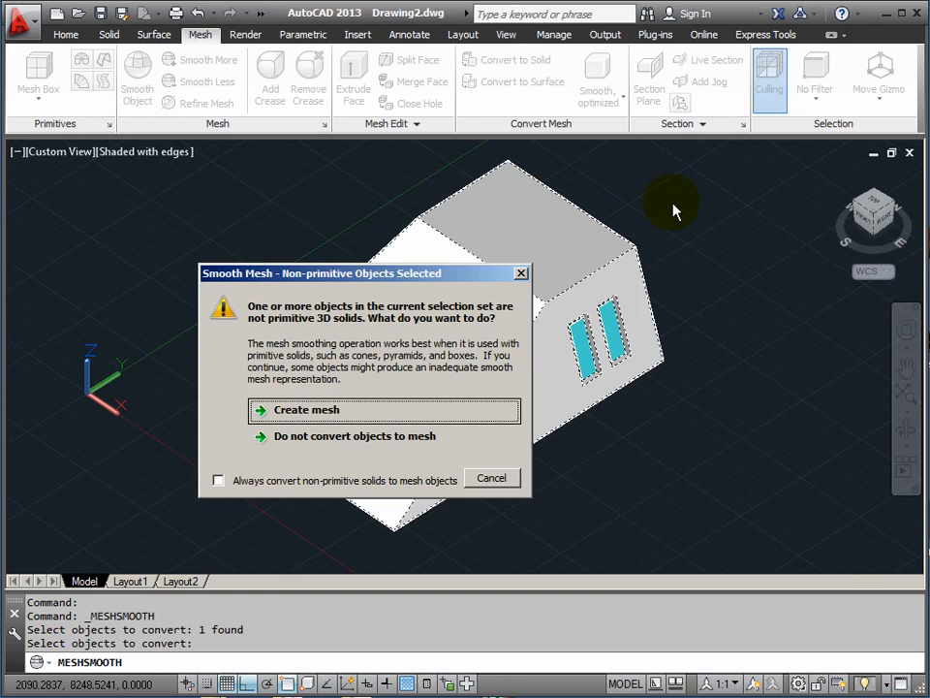
pyautogui.moveTo(374, 278); pyautogui.dragTo(490, 246)
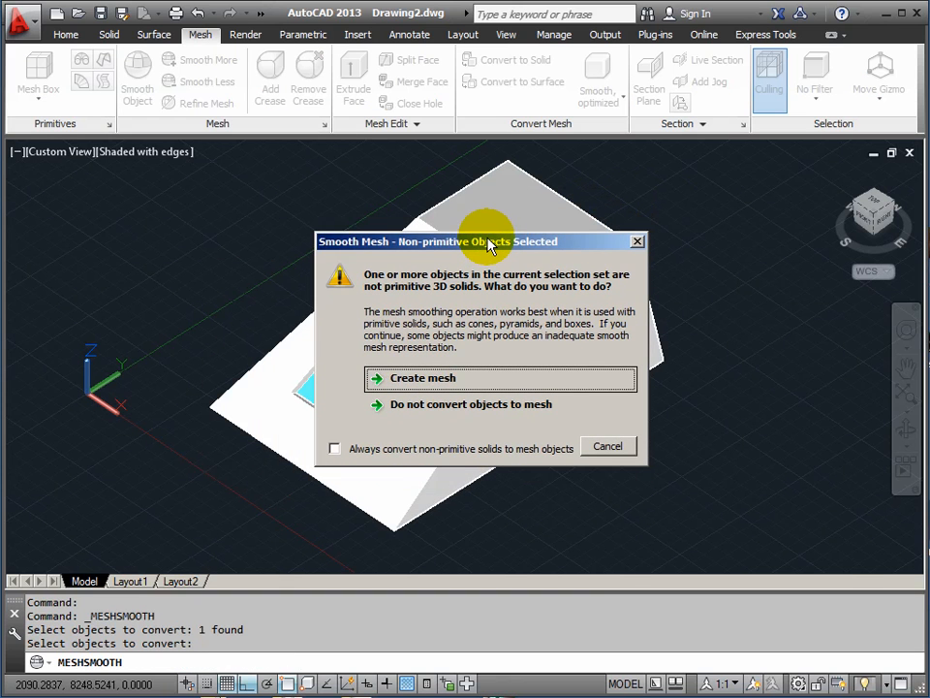
pyautogui.click(418, 384)
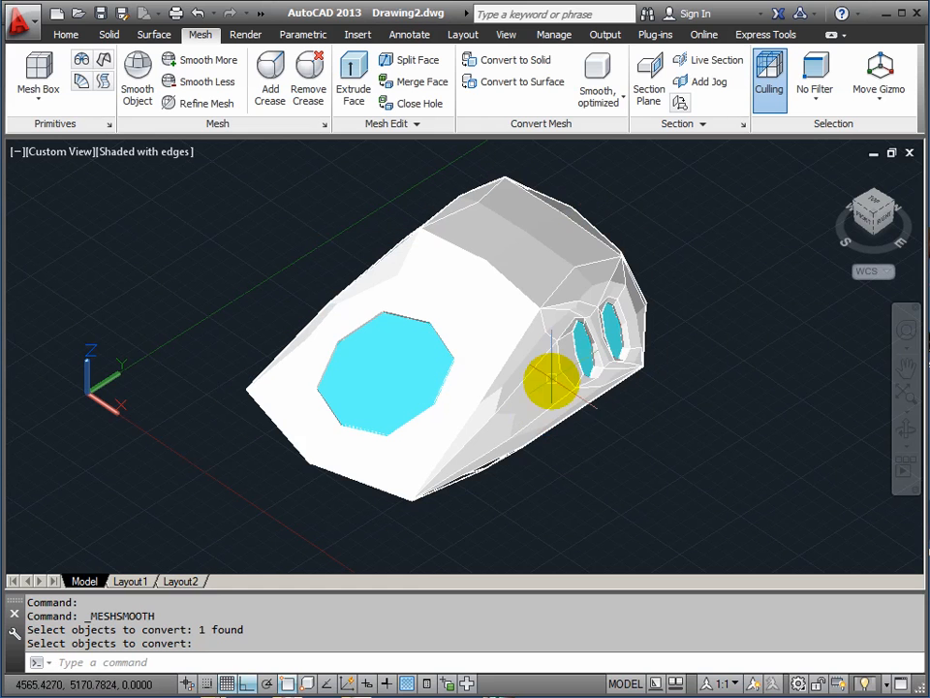
# Increase the wedge mesh's smoothness by three levels with Smooth More.
pyautogui.click(905, 431)
pyautogui.moveTo(514, 386); pyautogui.dragTo(529, 359)
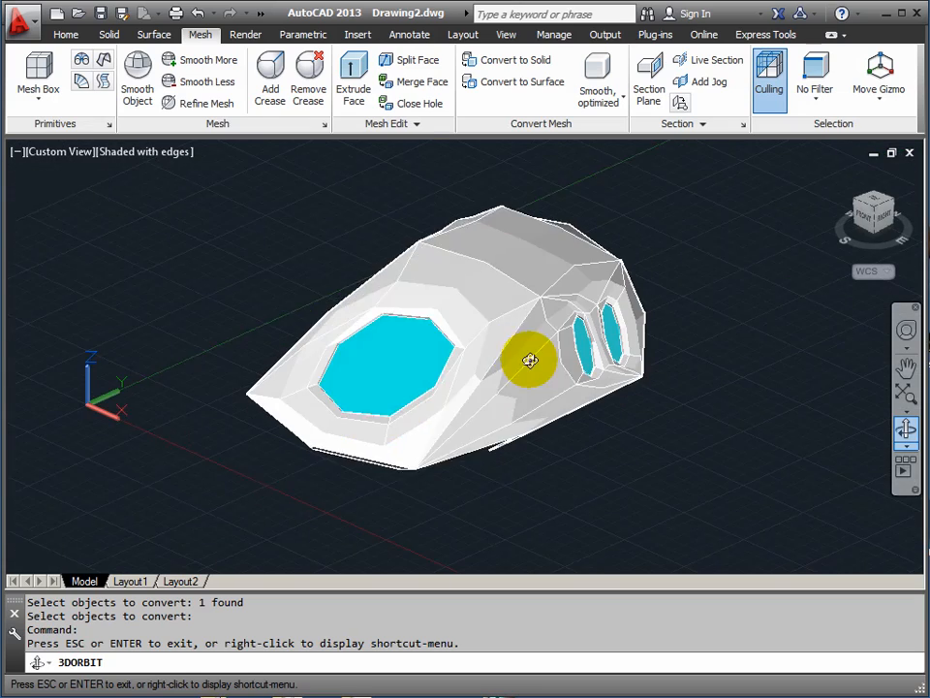
pyautogui.rightClick(310, 186)
pyautogui.click(343, 195)
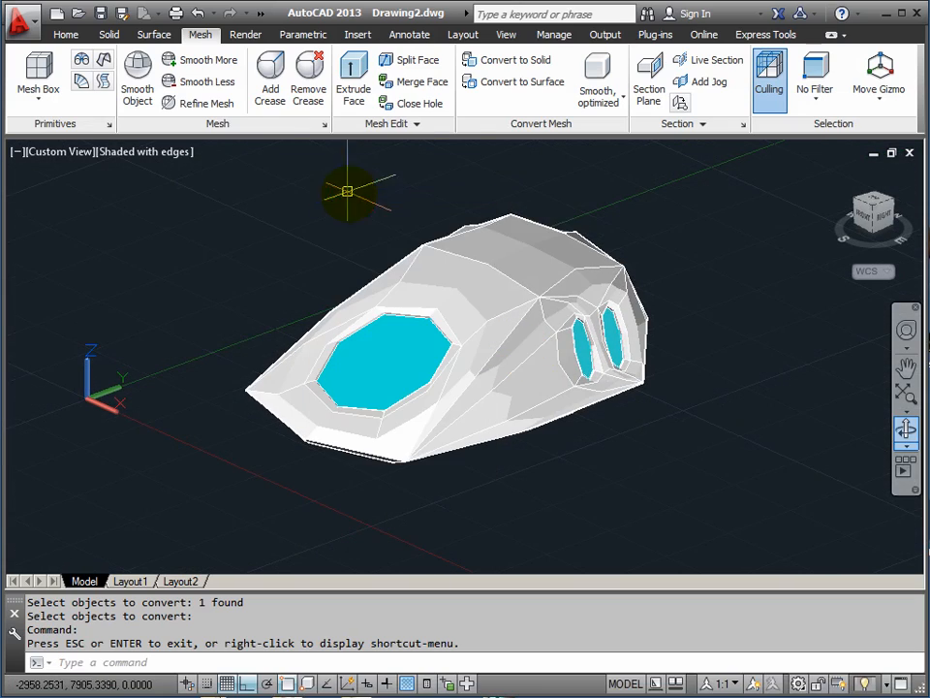
pyautogui.click(201, 61)
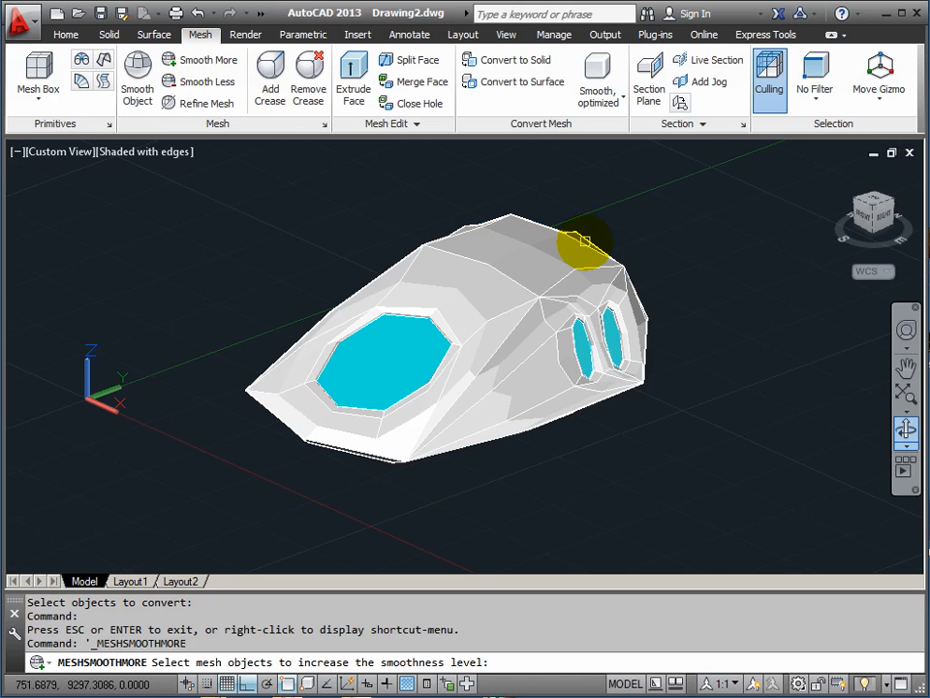
pyautogui.click(584, 240)
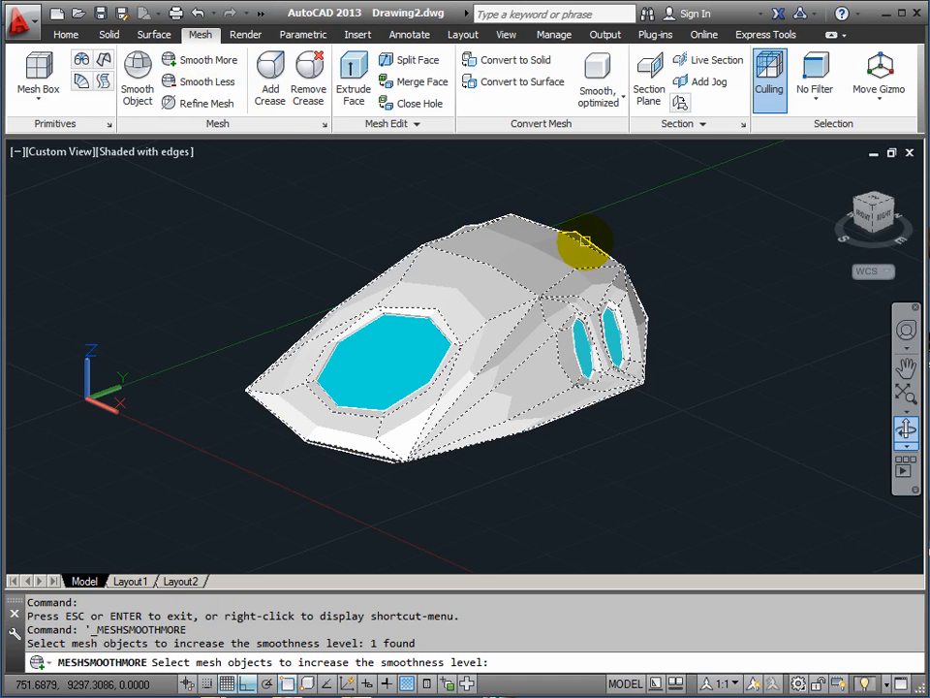
pyautogui.press('Return')
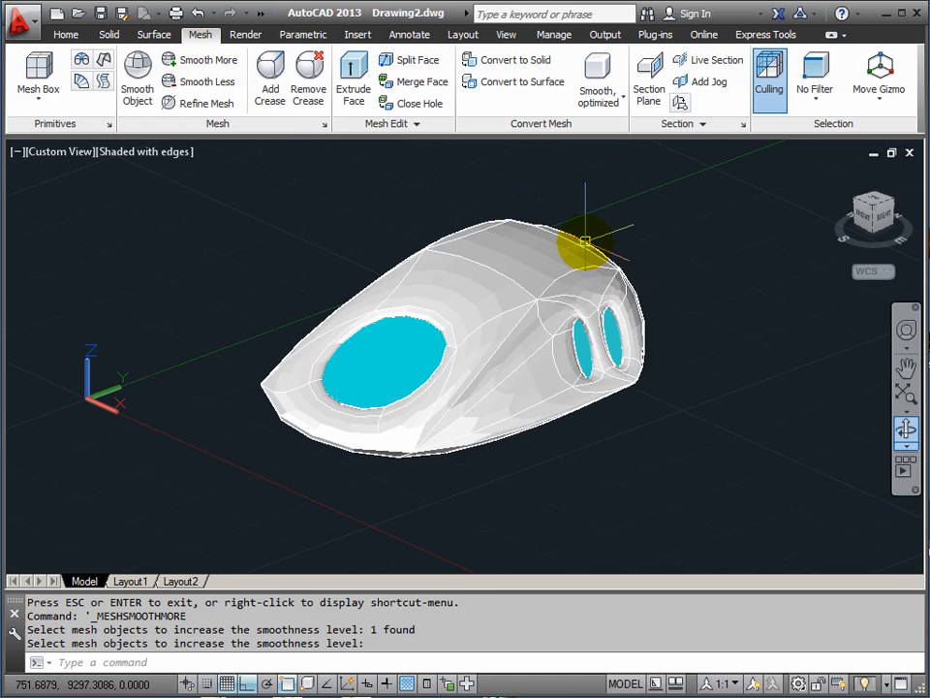
pyautogui.press('Return')
pyautogui.click(593, 235)
pyautogui.press('Return')
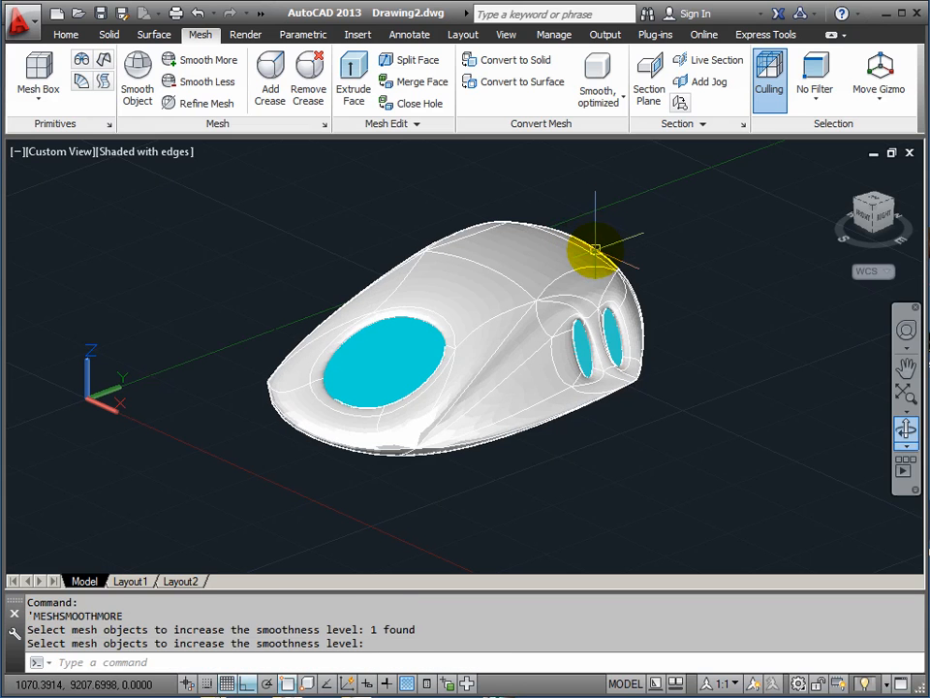
pyautogui.press('Return')
pyautogui.click(595, 250)
pyautogui.press('Return')
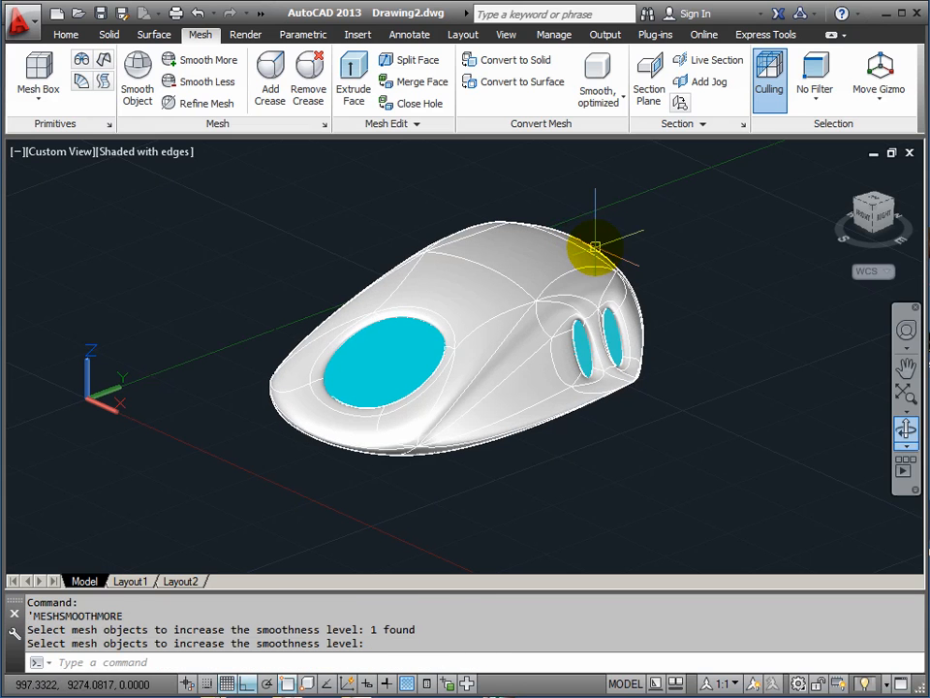
# Try to raise the wedge mesh's smoothness by one more level with Smooth More.
pyautogui.click(904, 431)
pyautogui.moveTo(513, 382); pyautogui.dragTo(434, 327)
pyautogui.rightClick(434, 327)
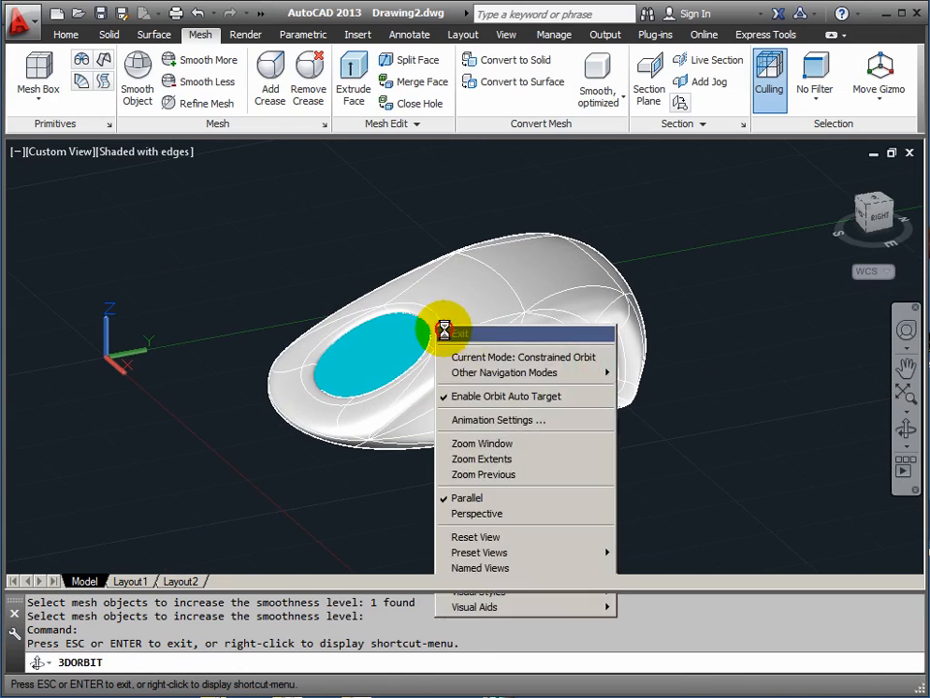
pyautogui.click(443, 332)
pyautogui.click(206, 59)
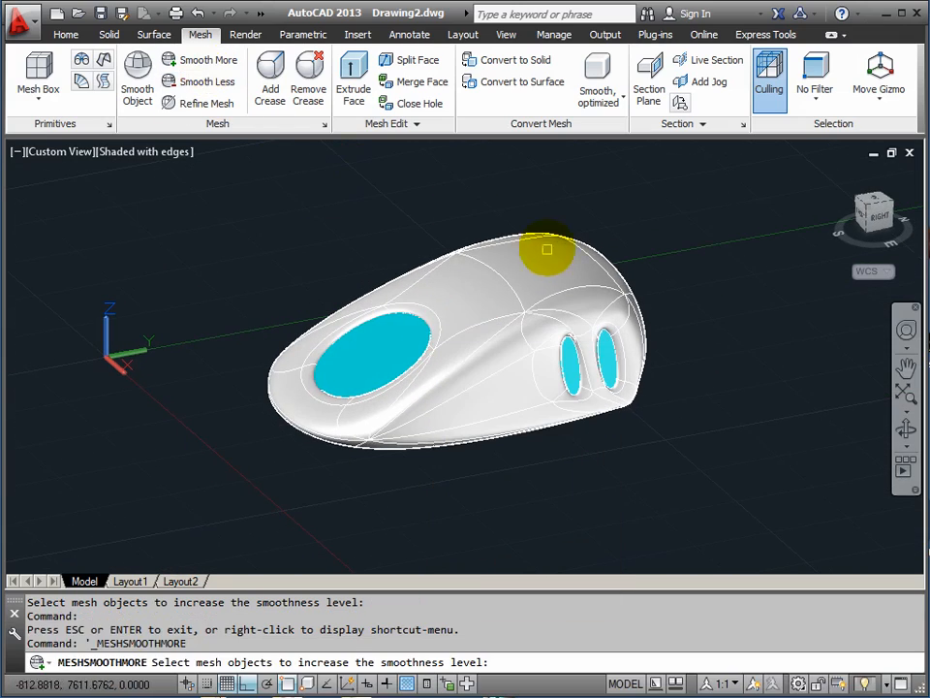
pyautogui.click(607, 262)
pyautogui.press('Return')
pyautogui.moveTo(373, 310); pyautogui.dragTo(293, 255)
pyautogui.click(403, 379)
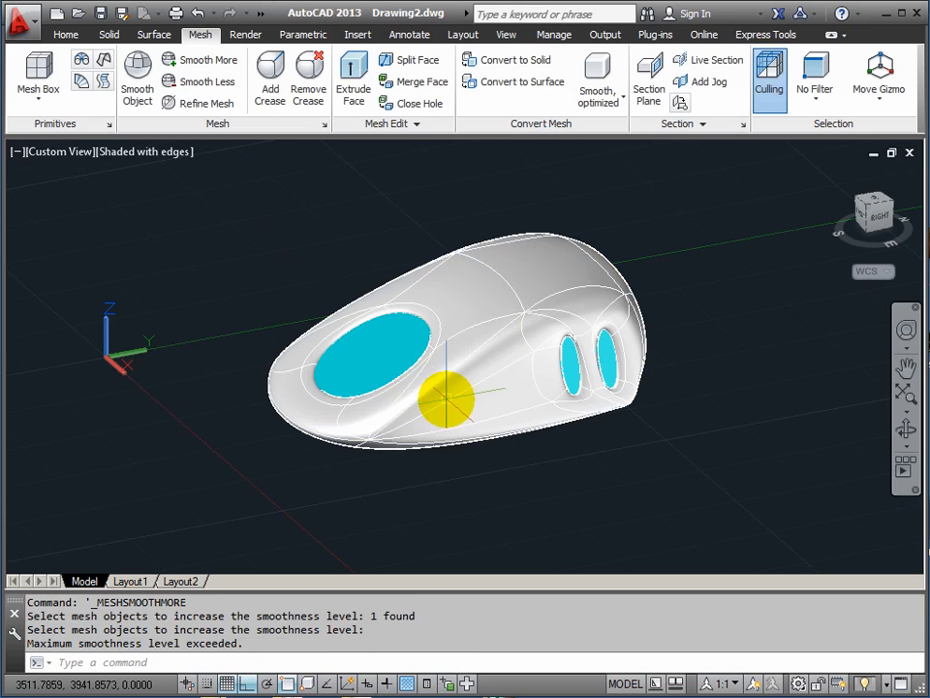
# Display the smoothed wedge mesh and its cyan 3D faces in the X-ray visual style.
pyautogui.scroll(3, 447, 395)
pyautogui.scroll(-3, 447, 388)
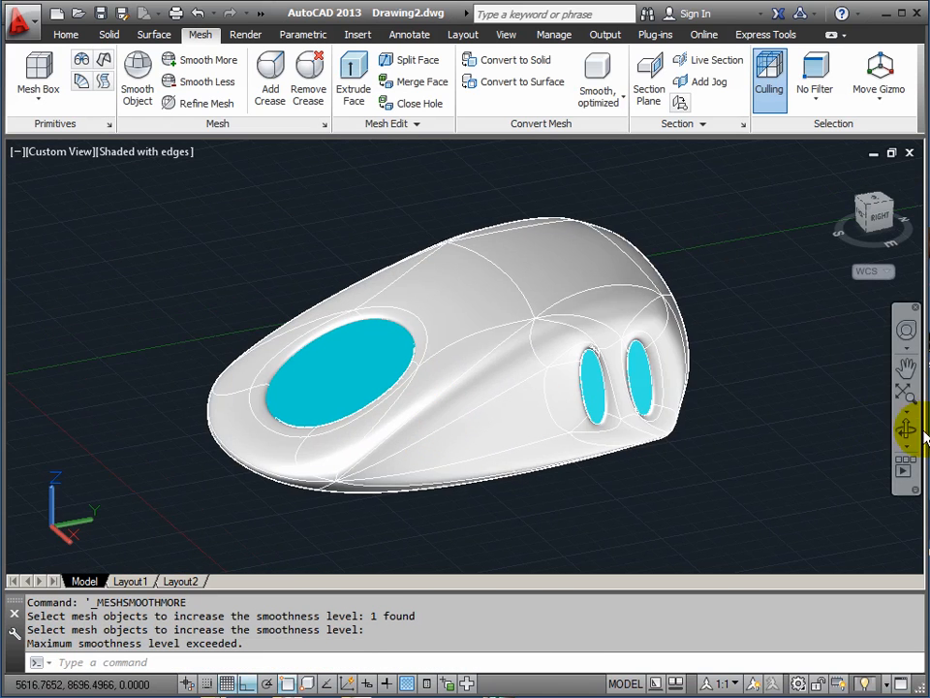
pyautogui.click(908, 429)
pyautogui.moveTo(581, 374)
pyautogui.mouseDown()
pyautogui.moveTo(453, 374)
pyautogui.moveTo(308, 296)
pyautogui.moveTo(249, 205)
pyautogui.moveTo(261, 235)
pyautogui.moveTo(397, 330)
pyautogui.moveTo(514, 353)
pyautogui.moveTo(598, 391)
pyautogui.moveTo(609, 378)
pyautogui.moveTo(592, 371)
pyautogui.mouseUp()
pyautogui.rightClick(572, 351)
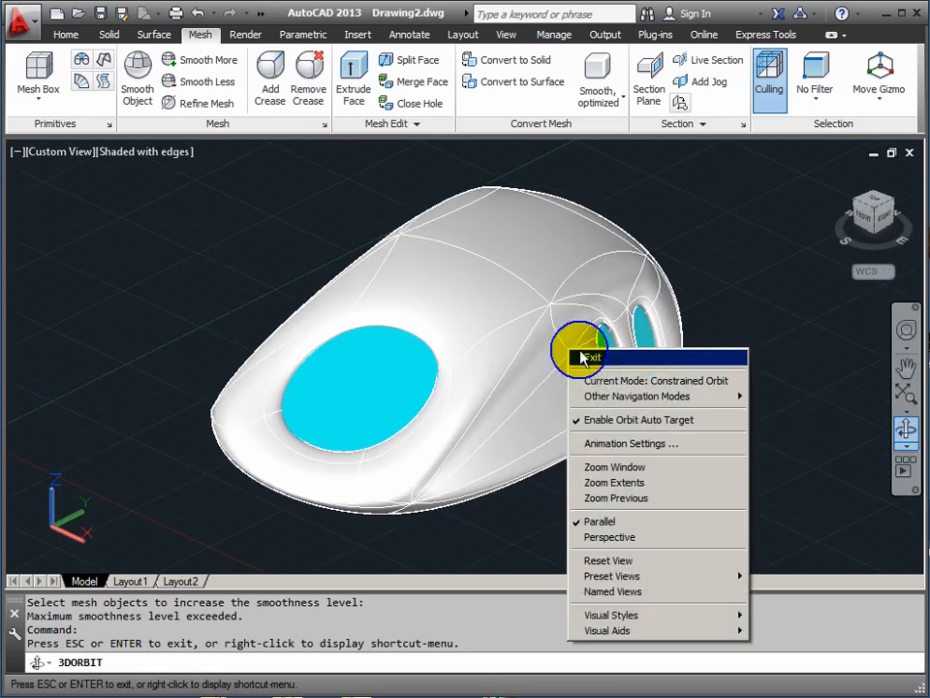
pyautogui.click(581, 355)
pyautogui.click(151, 155)
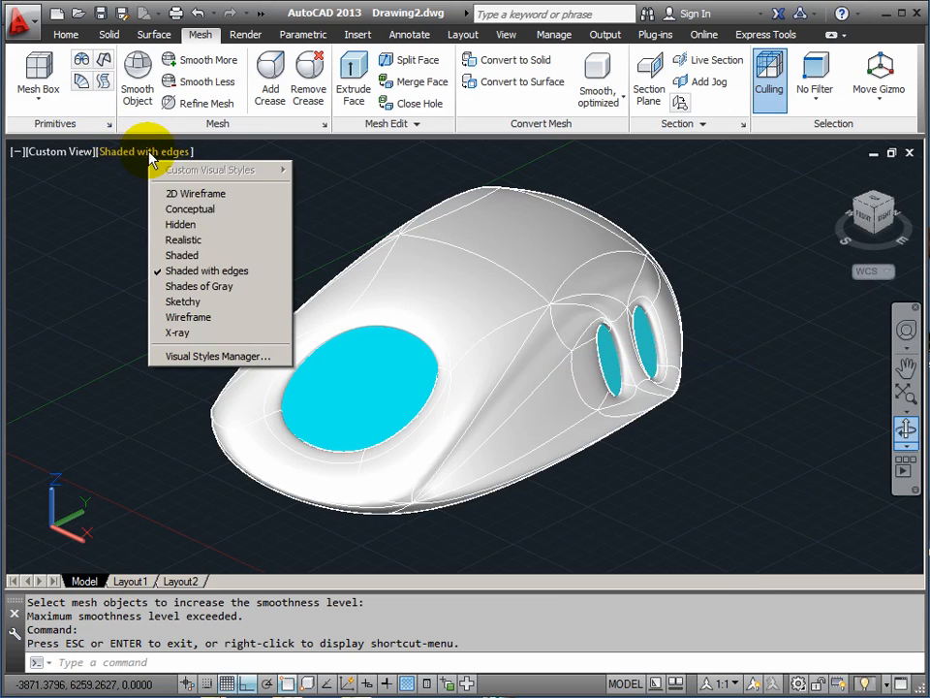
pyautogui.click(204, 332)
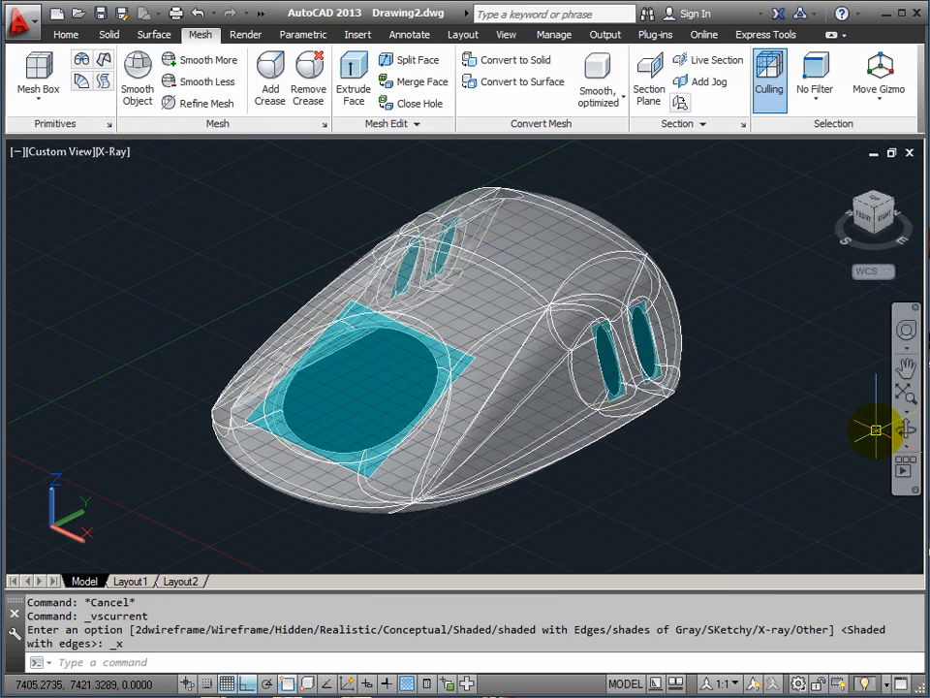
# Examine the see-through model from a slightly different angle and check the mesh body's smoothness level and number of faces.
pyautogui.click(906, 434)
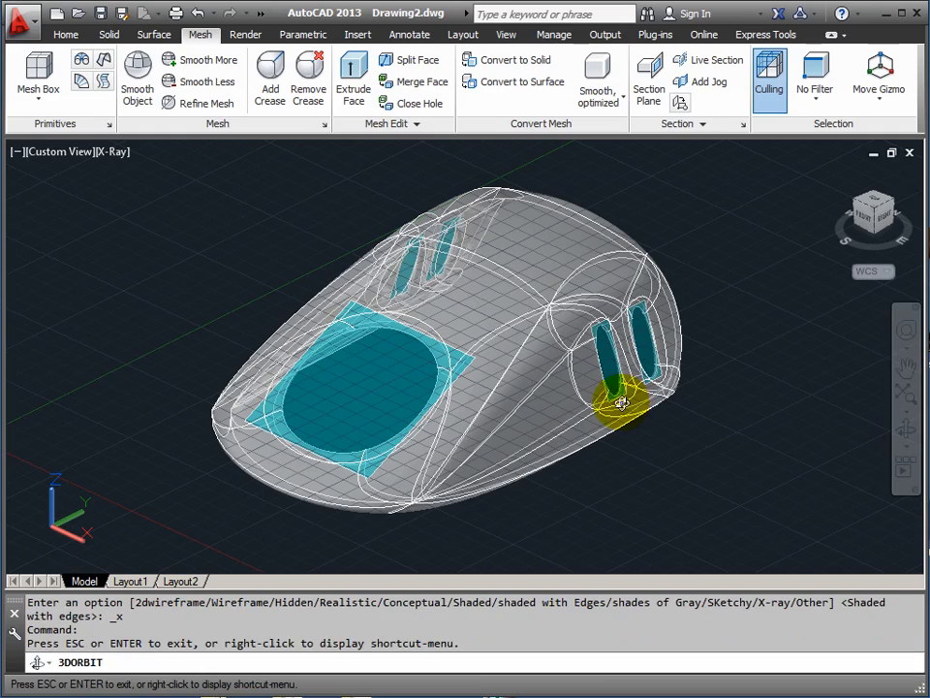
pyautogui.moveTo(611, 403); pyautogui.dragTo(505, 339)
pyautogui.rightClick(513, 343)
pyautogui.click(523, 349)
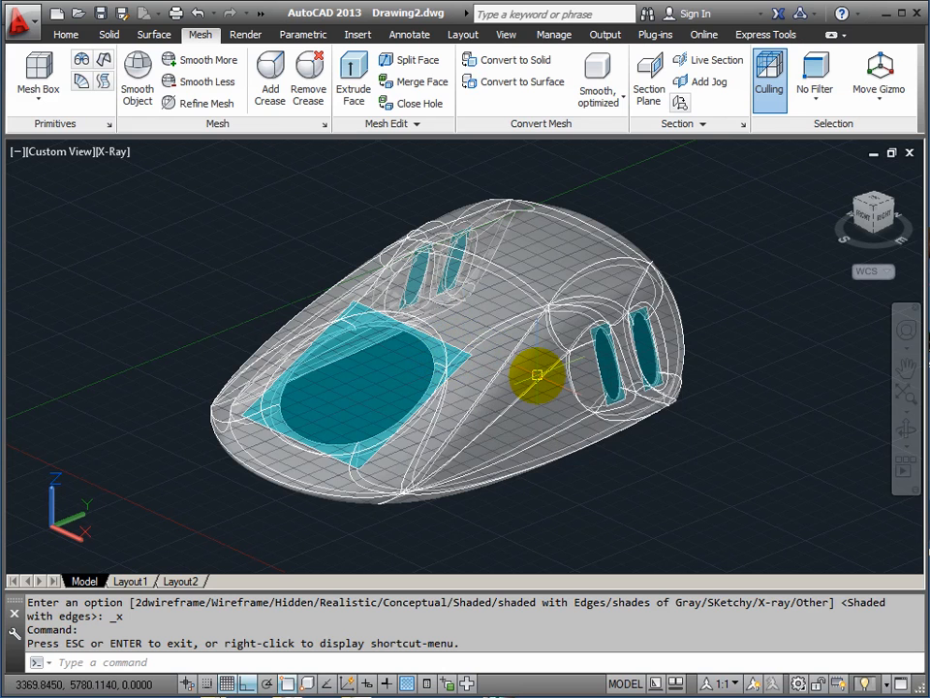
pyautogui.moveTo(536, 375)
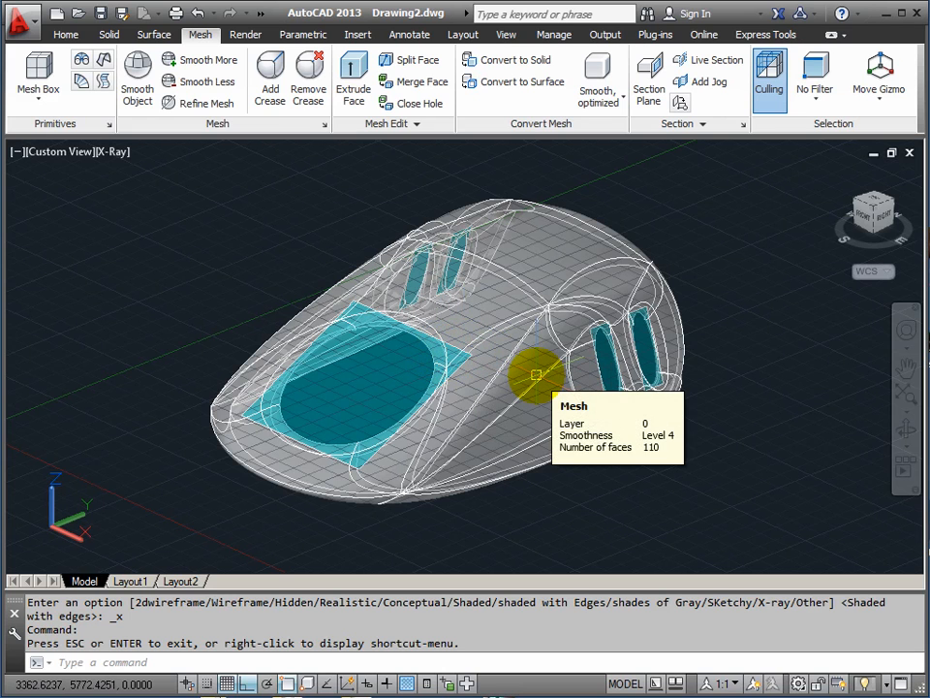